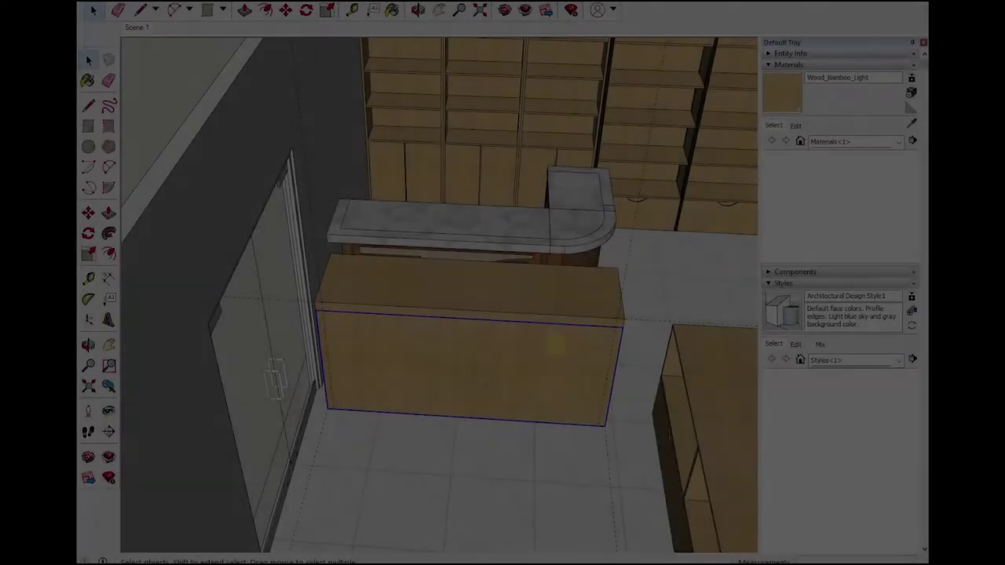
- Place Tape Measure guides from the cabinet's bottom and left edges, including a vertical centre guide on the front
scroll(398, 404, up, 2)
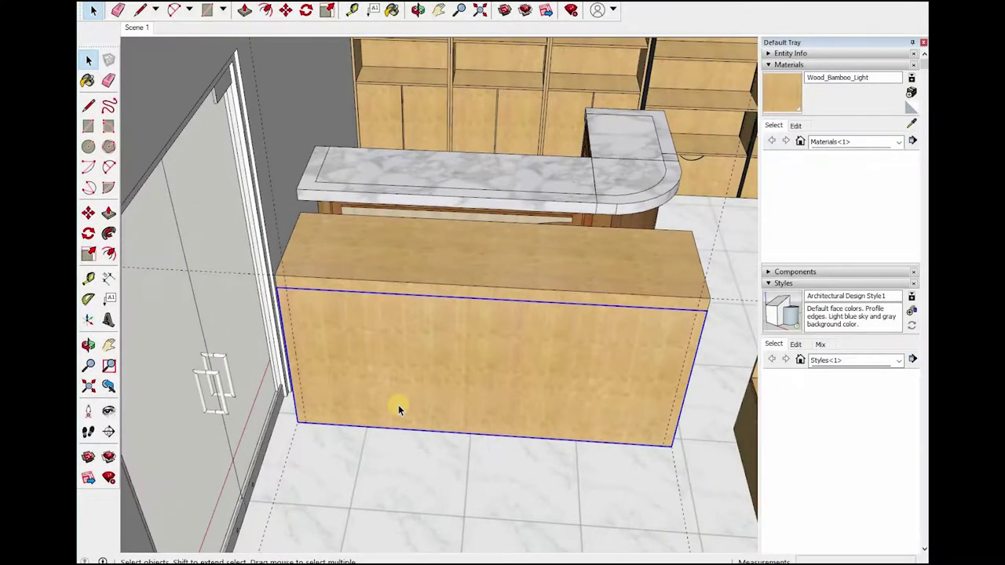
key(t)
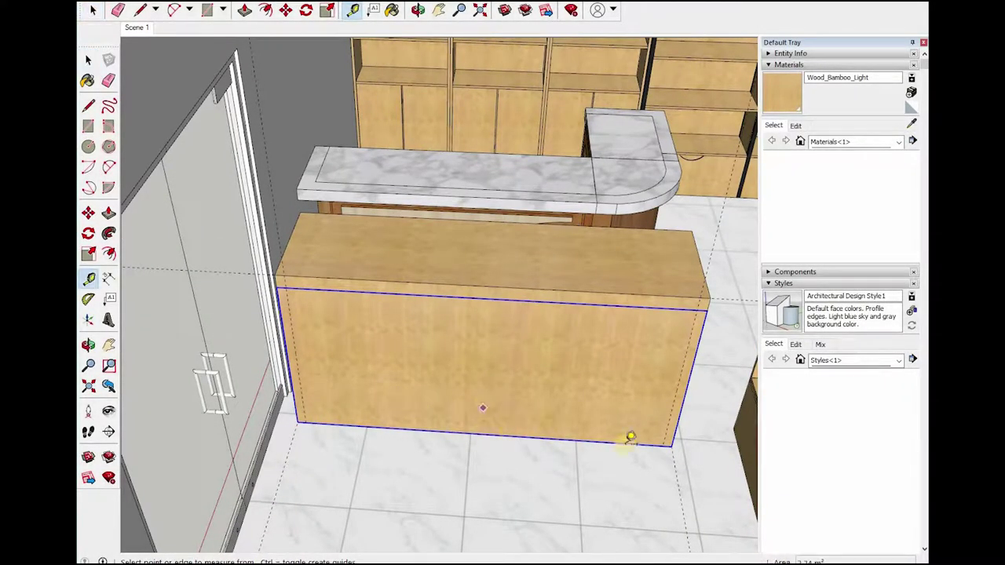
click(695, 379)
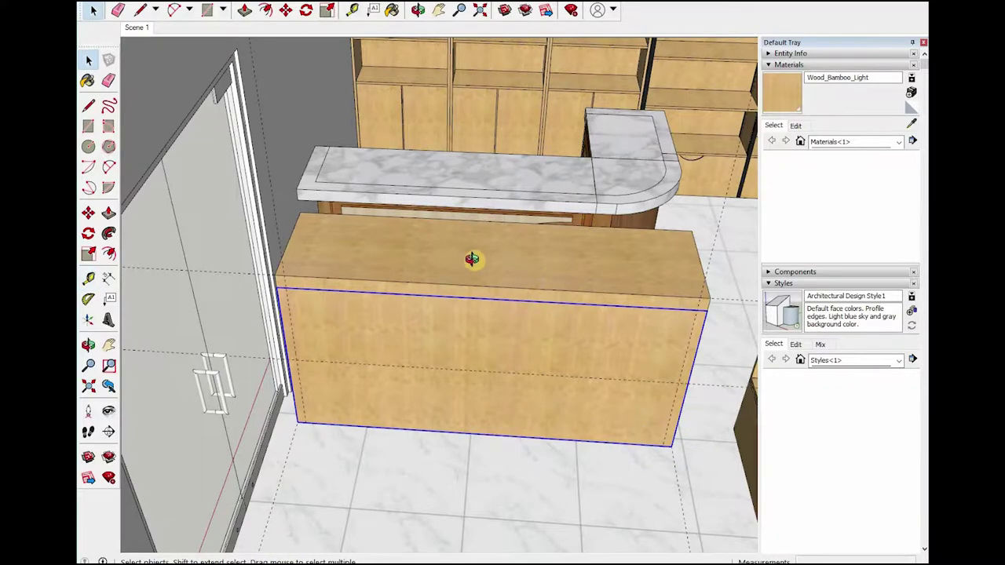
mouse_move(530, 263)
middle_down()
mouse_move(494, 301)
mouse_move(448, 307)
mouse_move(451, 332)
mouse_move(382, 321)
middle_up()
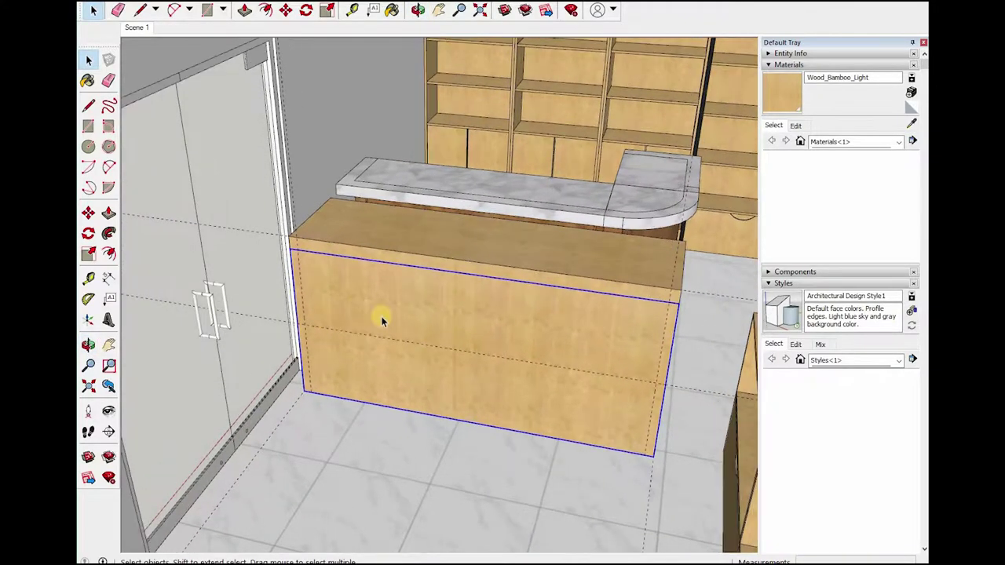
key(t)
click(293, 289)
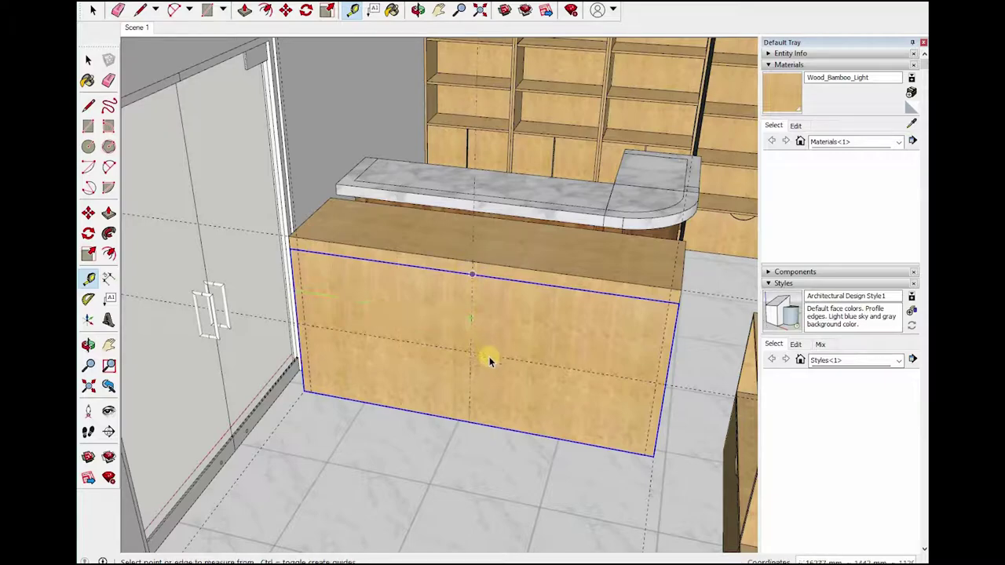
mouse_move(489, 357)
middle_down()
mouse_move(490, 319)
mouse_move(498, 348)
mouse_move(552, 368)
middle_up()
key(space)
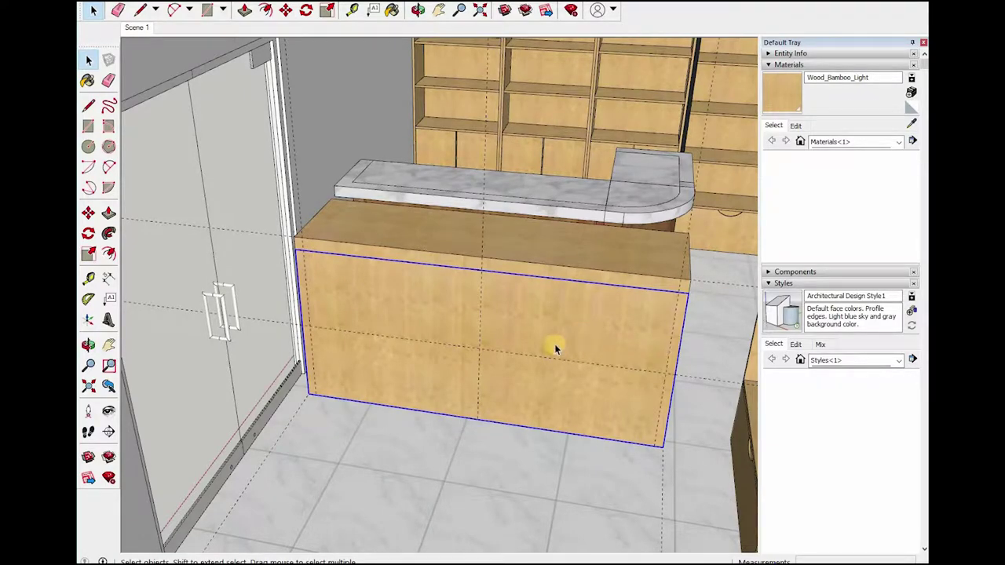
- Inside the cabinet group, draw a rectangle on the cabinet's front face
double_click(554, 343)
key(r)
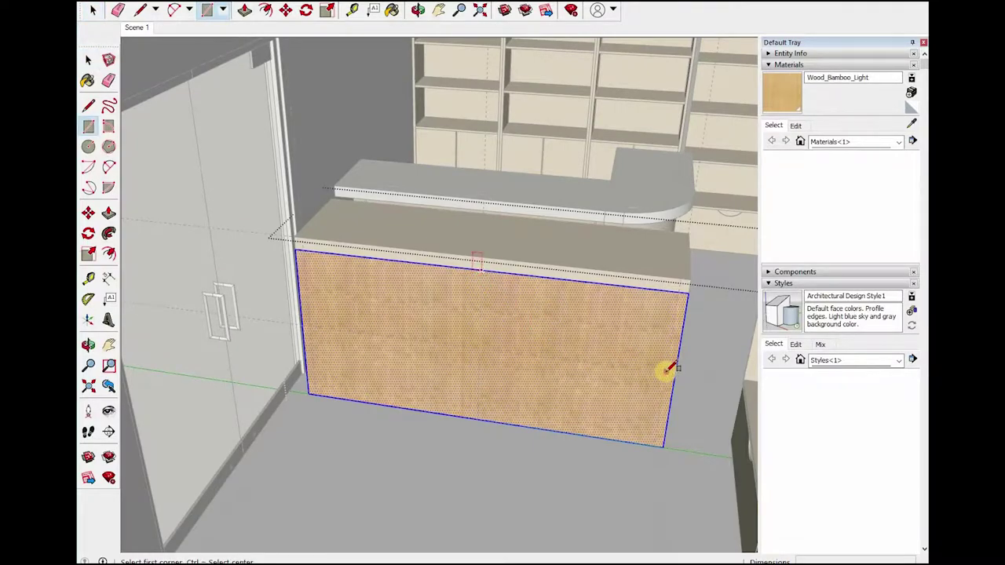
click(667, 368)
click(482, 267)
mouse_move(400, 437)
middle_down()
mouse_move(463, 490)
mouse_move(503, 365)
mouse_move(489, 467)
mouse_move(447, 466)
mouse_move(421, 403)
middle_up()
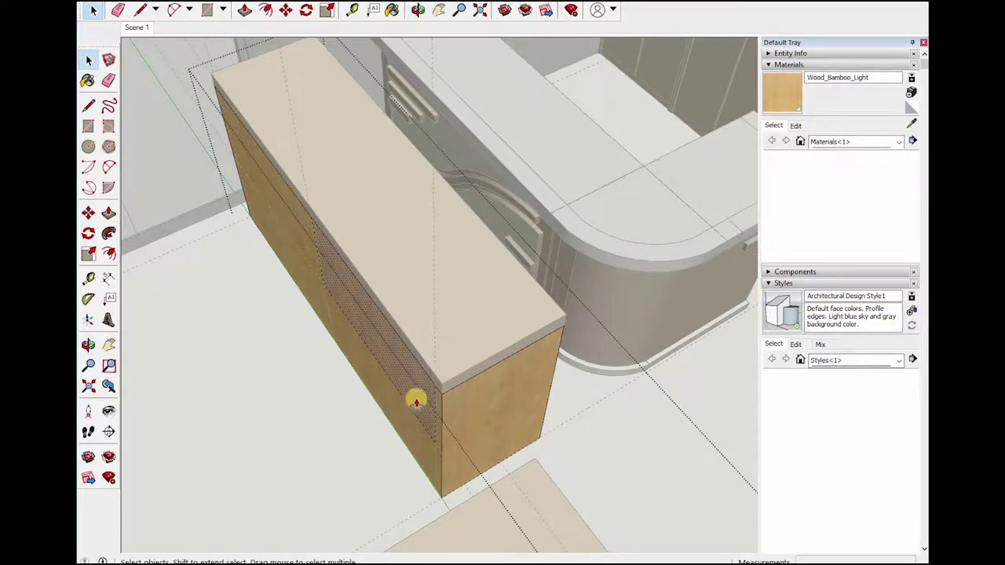
- Push the rectangle into the cabinet in two passes, making a recess about 151 mm deep
key(p)
drag(426, 396, 431, 394)
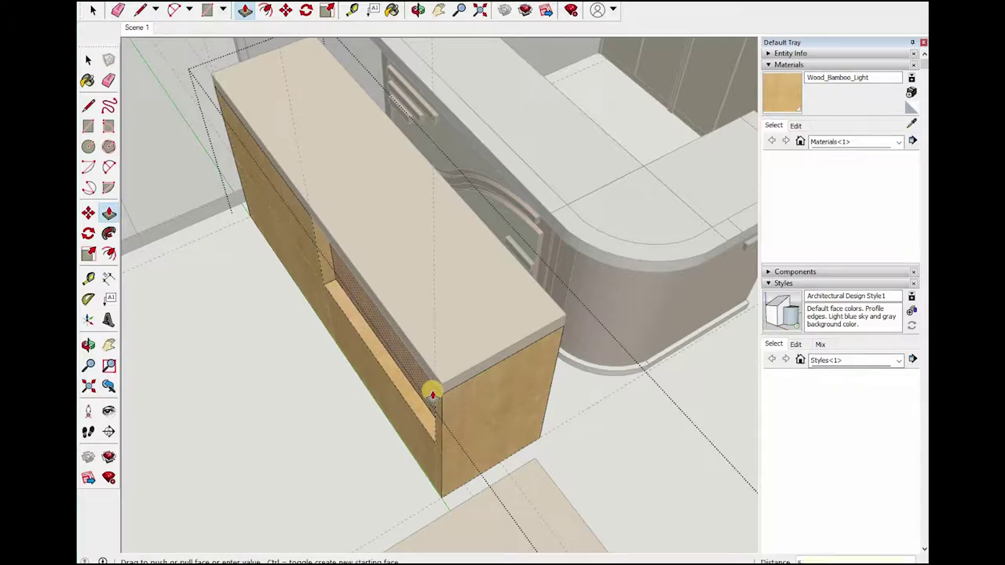
middle_drag(432, 394, 392, 393)
mouse_move(634, 242)
middle_down()
mouse_move(624, 269)
mouse_move(622, 243)
mouse_move(538, 253)
mouse_move(541, 319)
mouse_move(560, 311)
mouse_move(478, 265)
middle_up()
scroll(484, 257, up, 3)
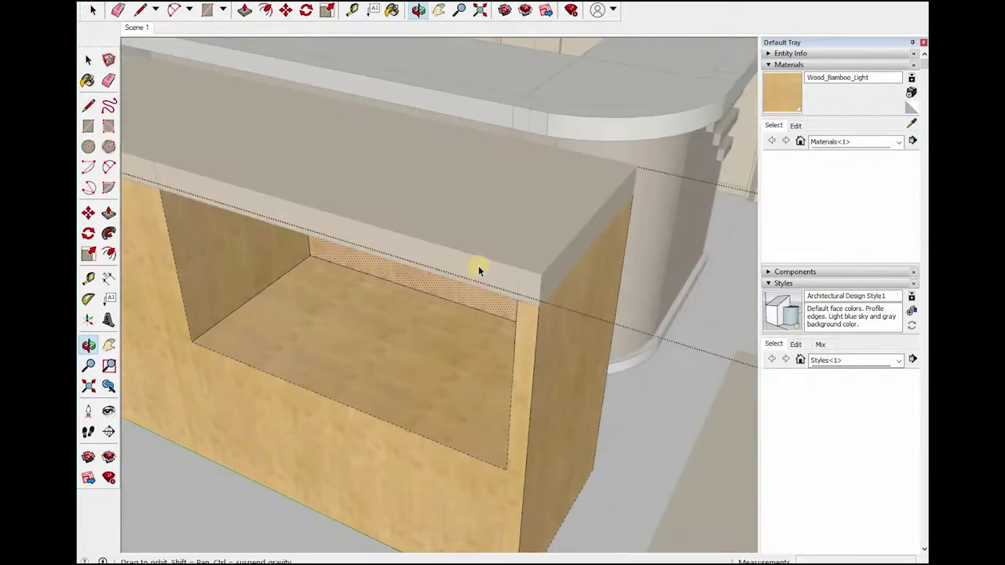
scroll(489, 269, up, 3)
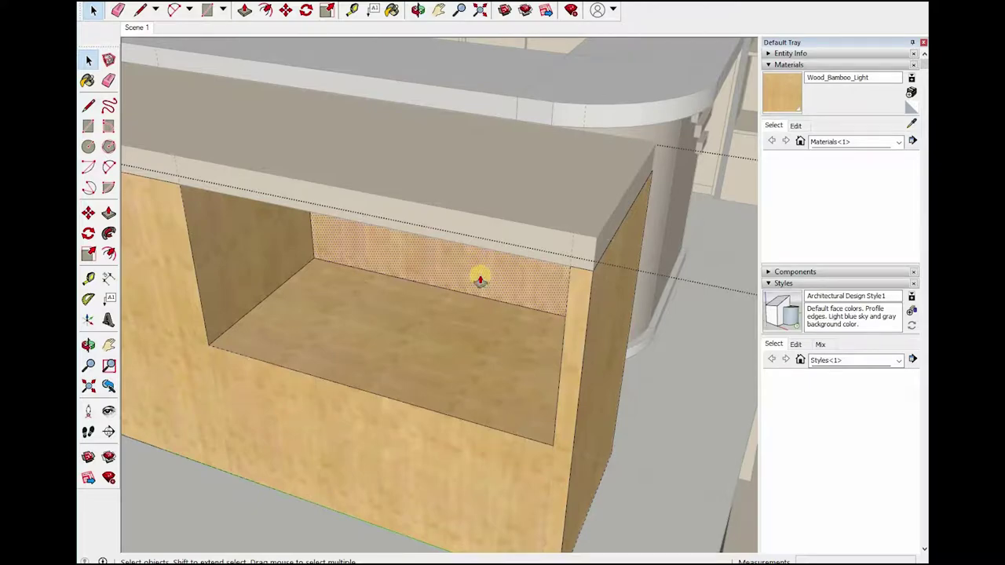
key(p)
click(483, 296)
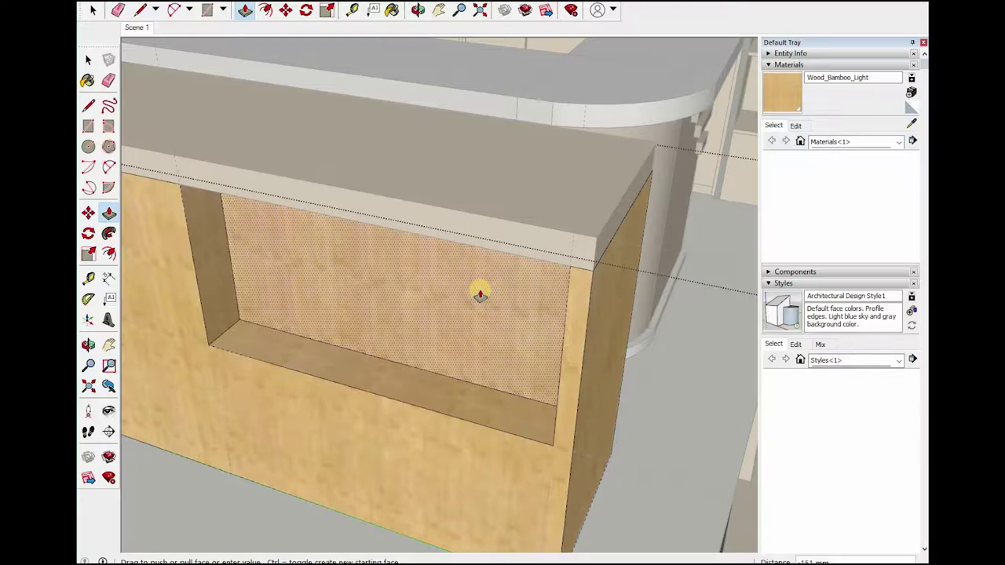
click(463, 317)
mouse_move(626, 291)
middle_down()
mouse_move(485, 419)
mouse_move(476, 409)
middle_up()
drag(477, 409, 477, 409)
- Push the opening's right inner face leftward to narrow the niche
key(space)
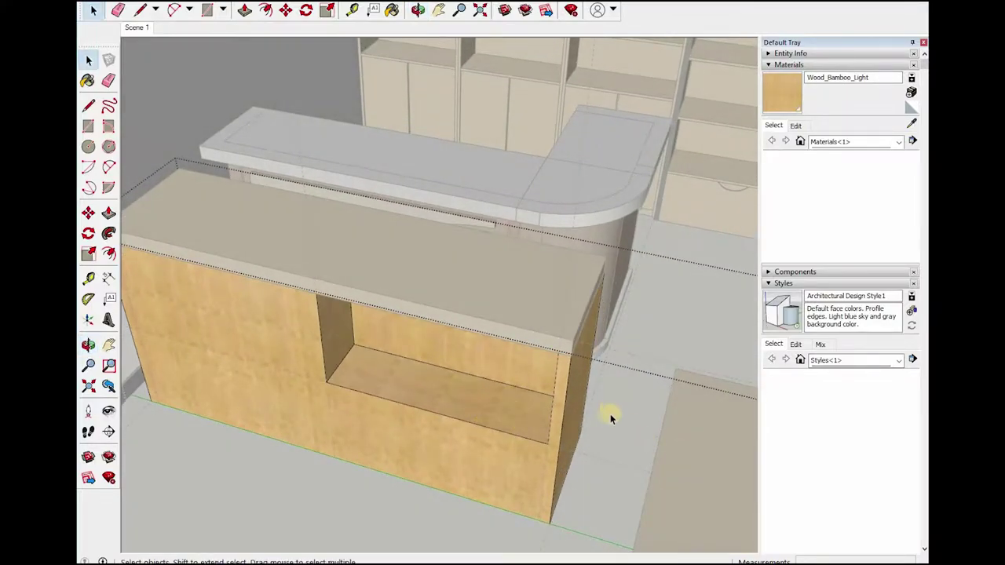
mouse_move(610, 414)
middle_down()
mouse_move(512, 424)
mouse_move(472, 402)
mouse_move(569, 438)
mouse_move(529, 442)
mouse_move(545, 478)
mouse_move(625, 444)
mouse_move(587, 295)
middle_up()
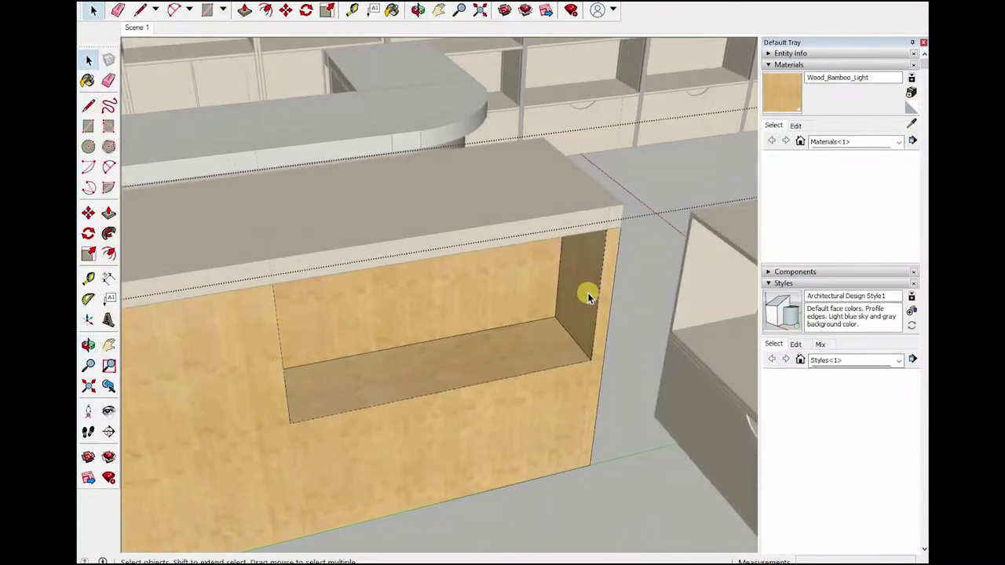
key(p)
click(572, 298)
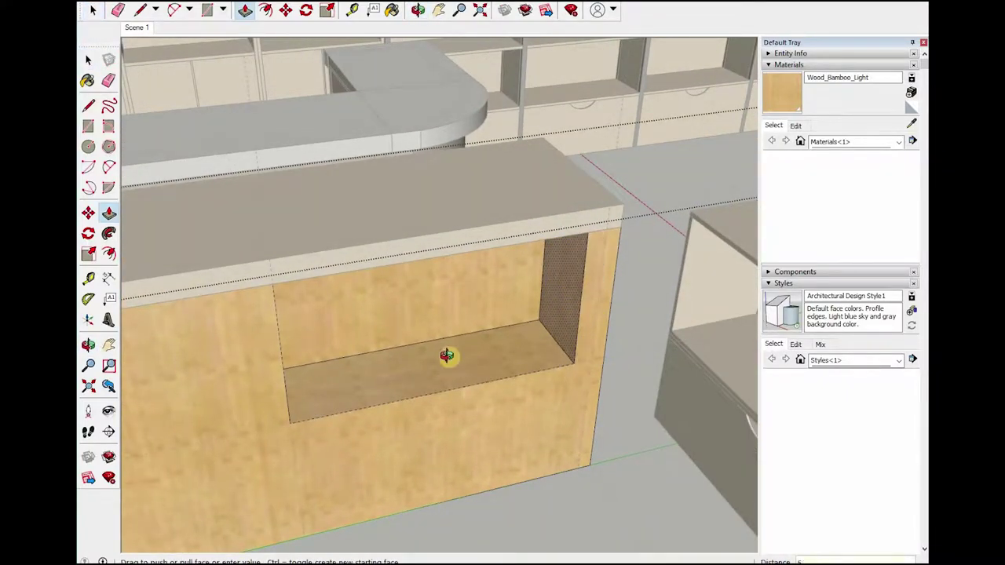
mouse_move(481, 361)
middle_down()
mouse_move(337, 303)
mouse_move(388, 321)
mouse_move(466, 448)
mouse_move(402, 351)
middle_up()
- Take up the Tape Measure and frame the cabinet's left end for a guide
key(space)
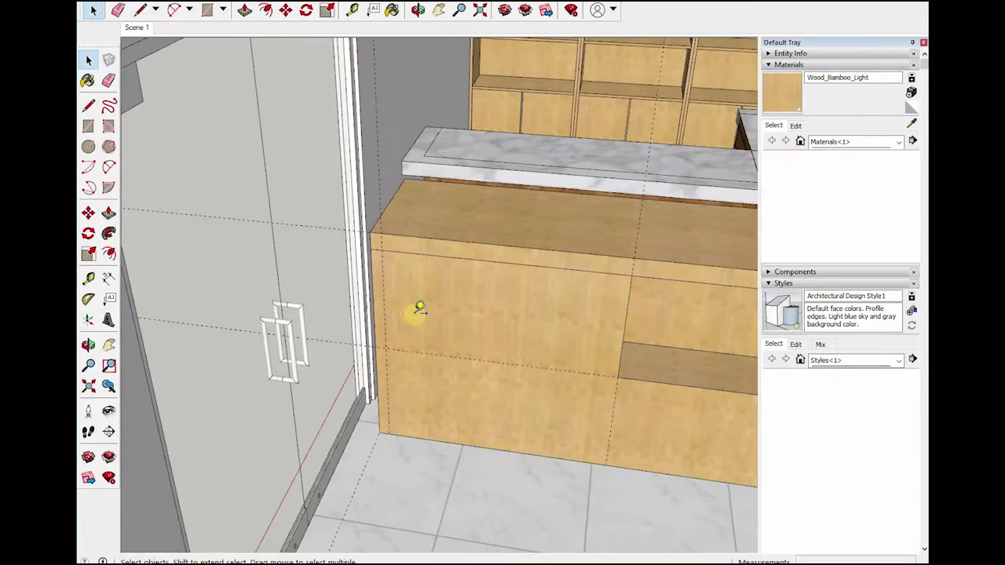
key(t)
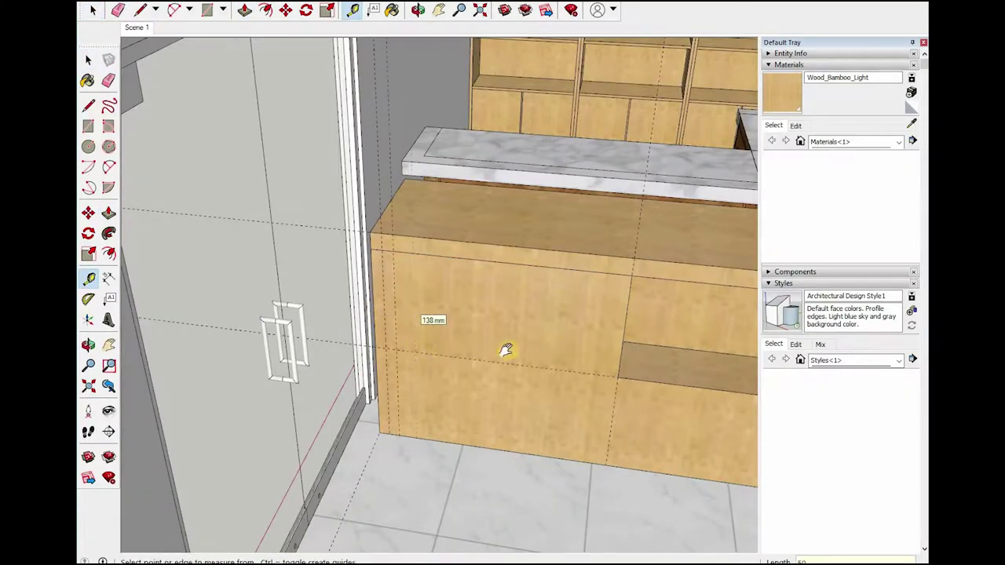
scroll(506, 350, down, 5)
mouse_move(520, 353)
middle_down()
mouse_move(421, 354)
mouse_move(449, 312)
mouse_move(487, 288)
mouse_move(482, 321)
mouse_move(542, 331)
mouse_move(534, 294)
mouse_move(552, 336)
mouse_move(539, 342)
middle_up()
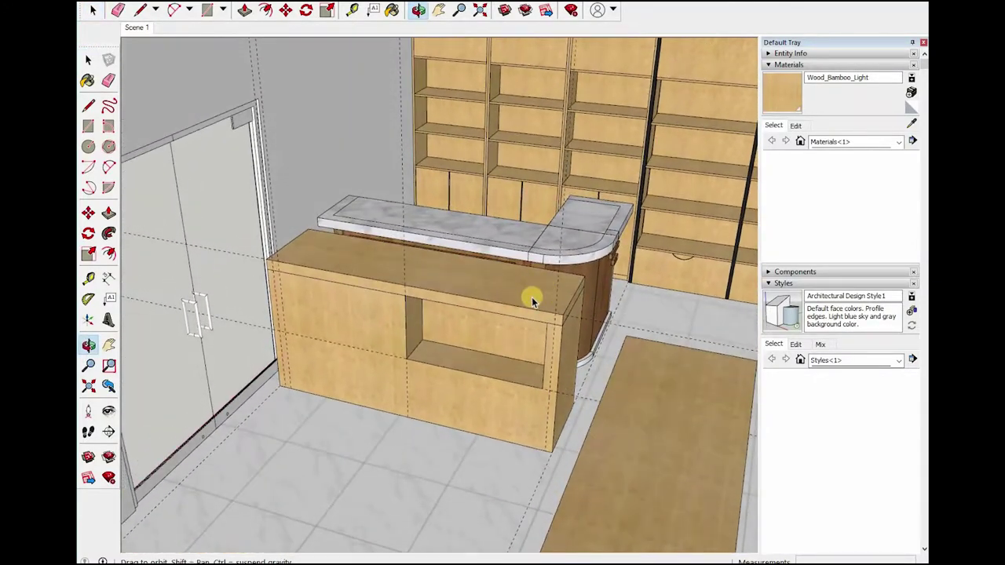
scroll(534, 293, up, 3)
scroll(554, 314, up, 1)
- Outline a rectangle on the top slab's front and push it about 200 mm down above the niche
key(space)
click(537, 359)
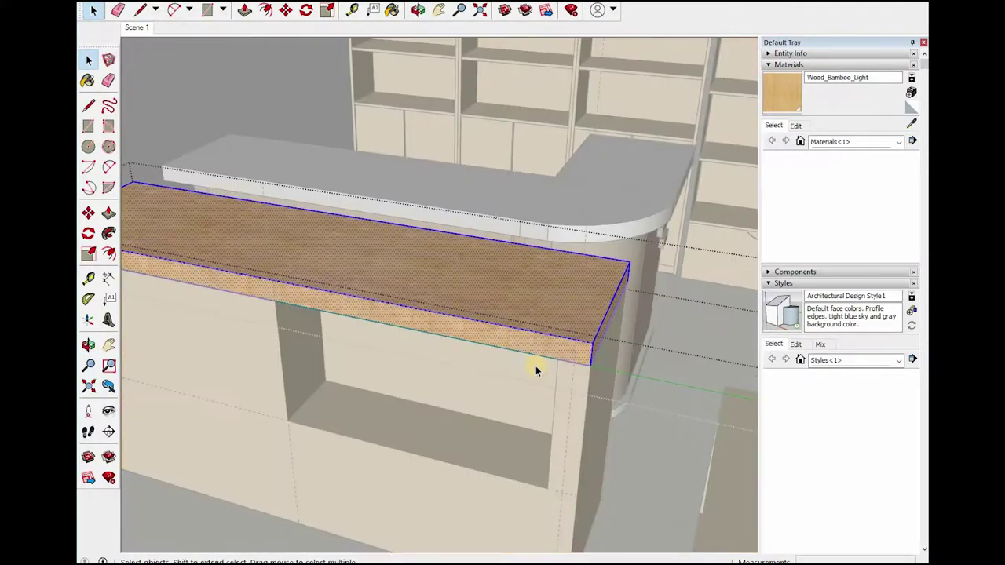
key(l)
click(274, 276)
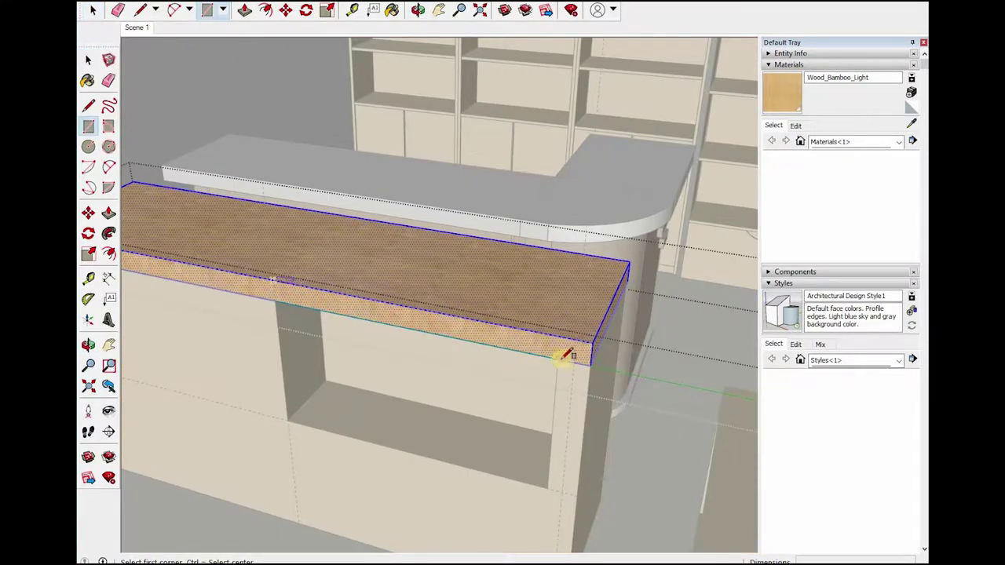
click(555, 355)
key(space)
click(555, 335)
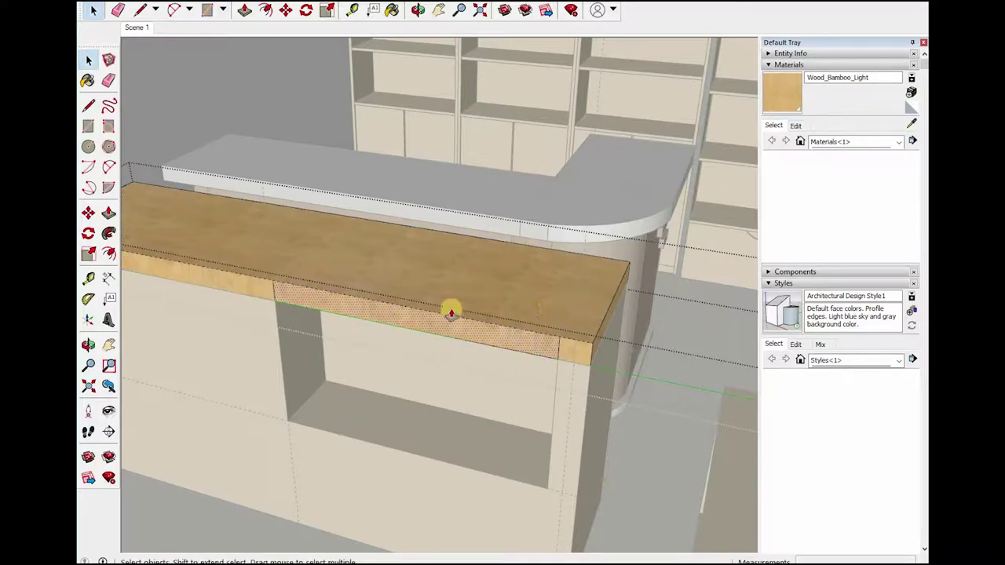
key(p)
drag(451, 313, 507, 426)
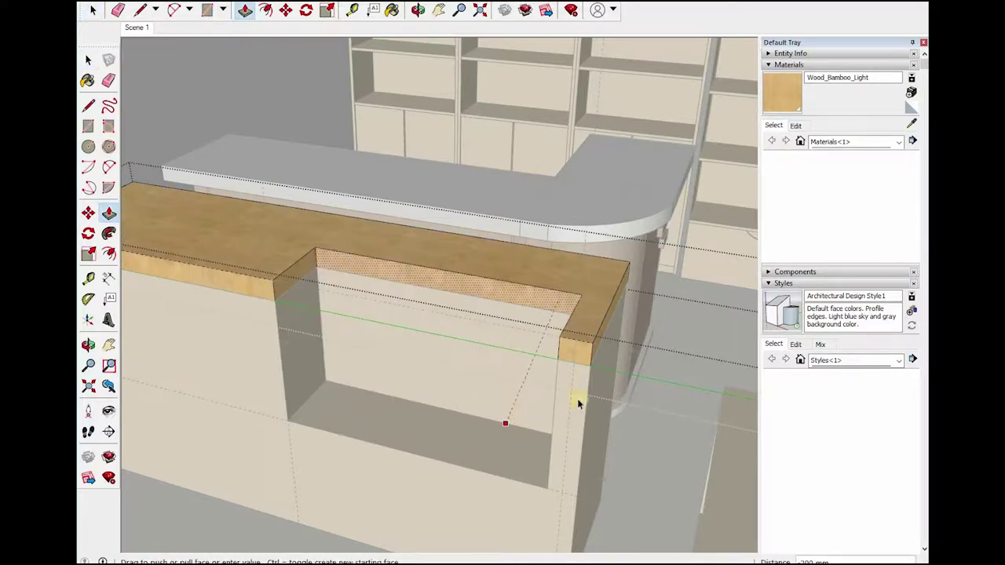
key(space)
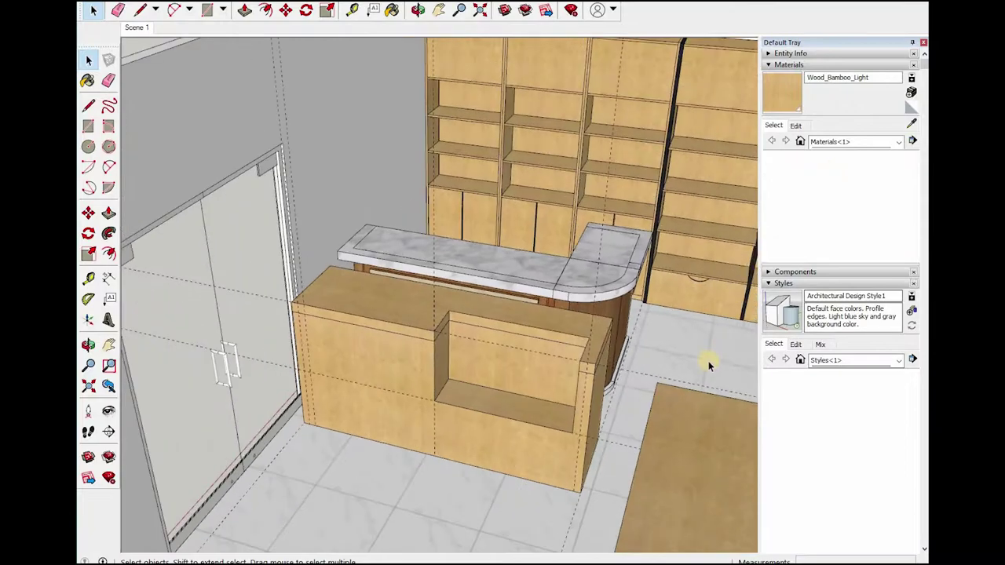
- Paint the front desk top with Granite Dark Gray from the Stone materials, not Carrera Marble
key(b)
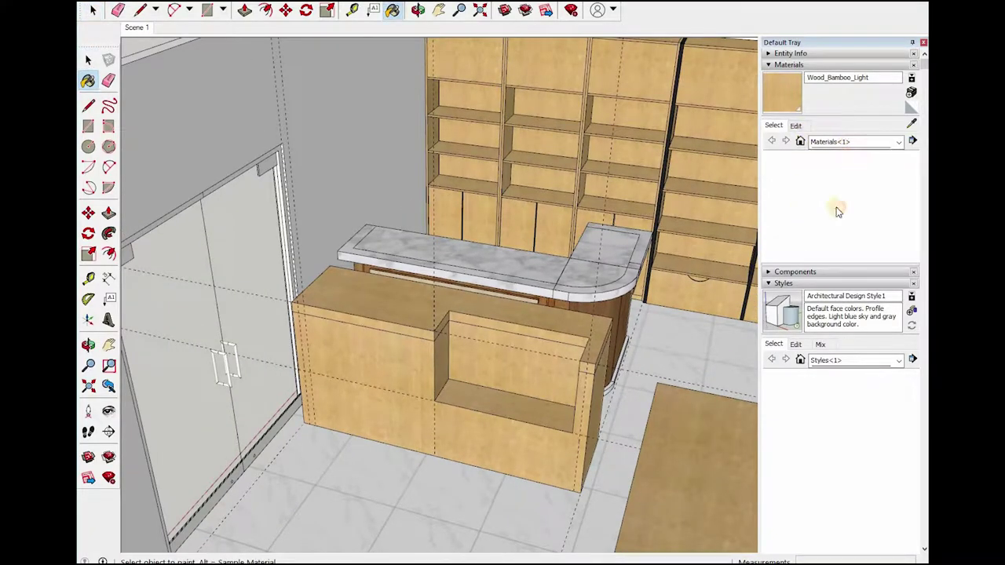
click(847, 142)
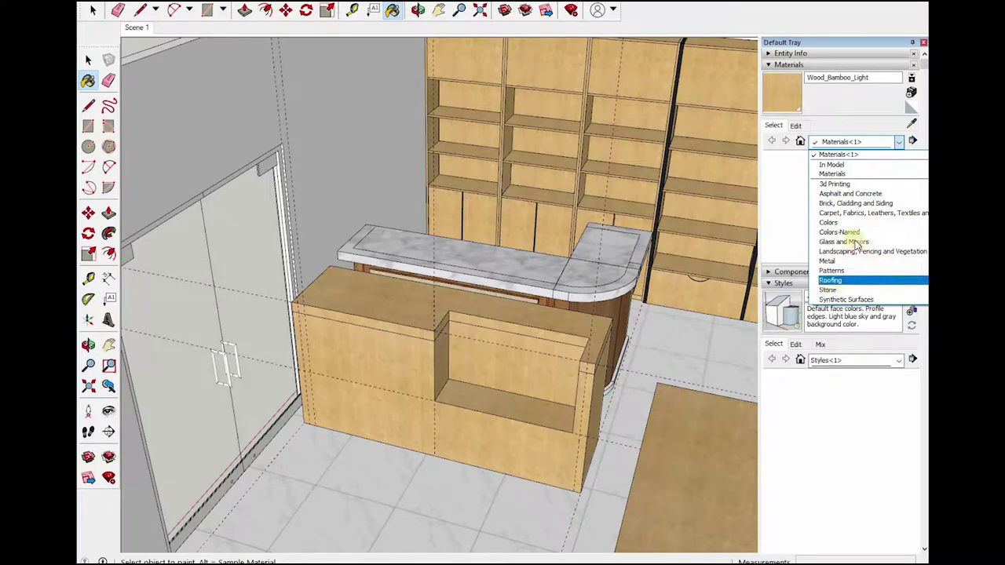
key(Return)
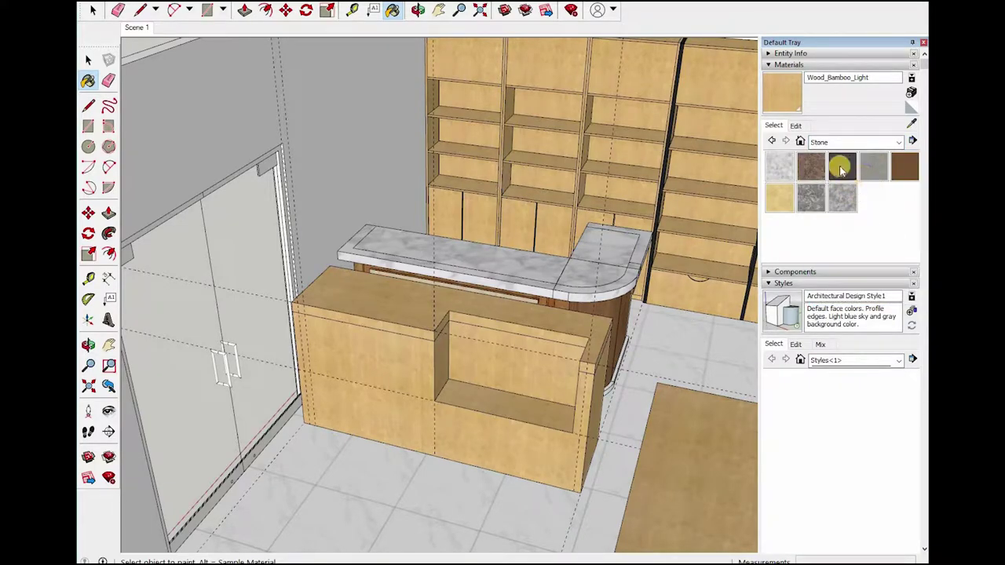
click(432, 339)
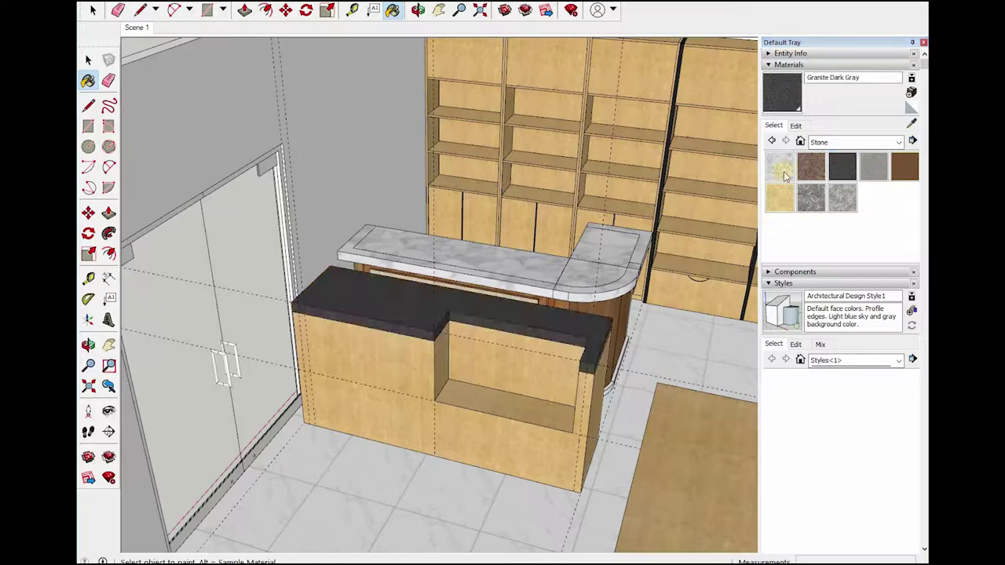
click(475, 353)
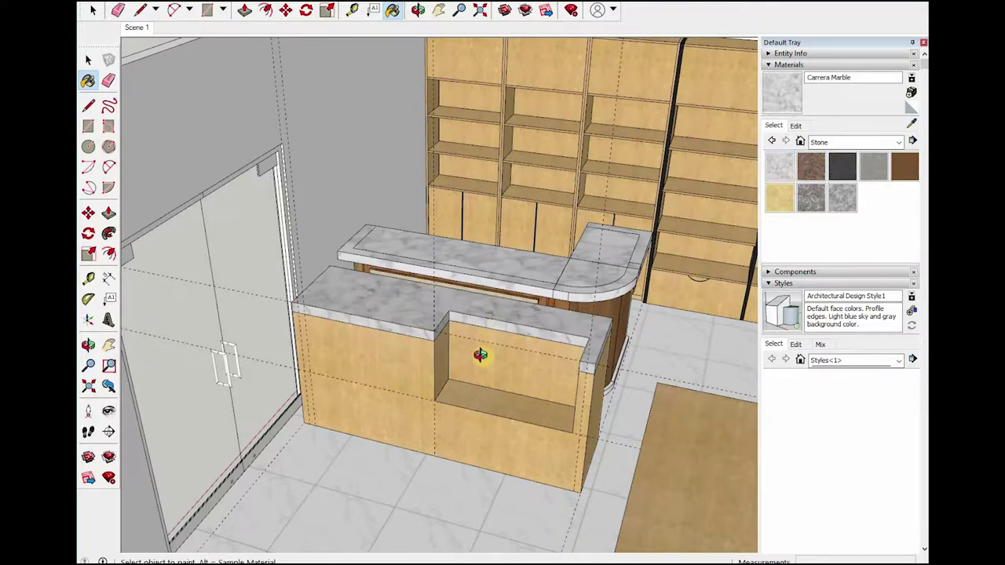
mouse_move(475, 354)
middle_down()
mouse_move(520, 359)
mouse_move(549, 339)
mouse_move(599, 394)
middle_up()
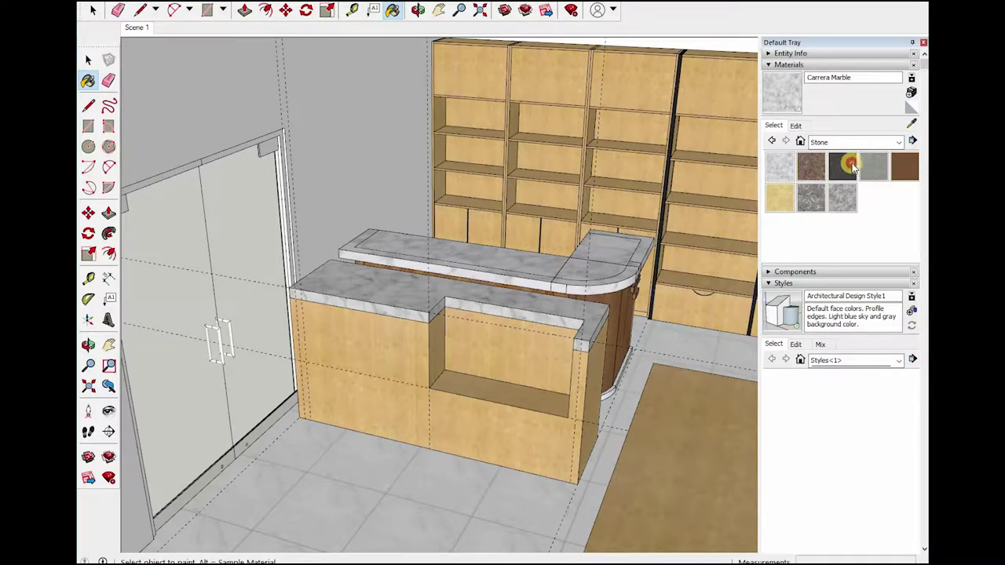
click(337, 283)
mouse_move(327, 298)
middle_down()
mouse_move(411, 433)
mouse_move(588, 359)
mouse_move(588, 325)
mouse_move(651, 329)
mouse_move(571, 314)
mouse_move(541, 392)
mouse_move(538, 365)
mouse_move(552, 384)
middle_up()
key(space)
click(550, 369)
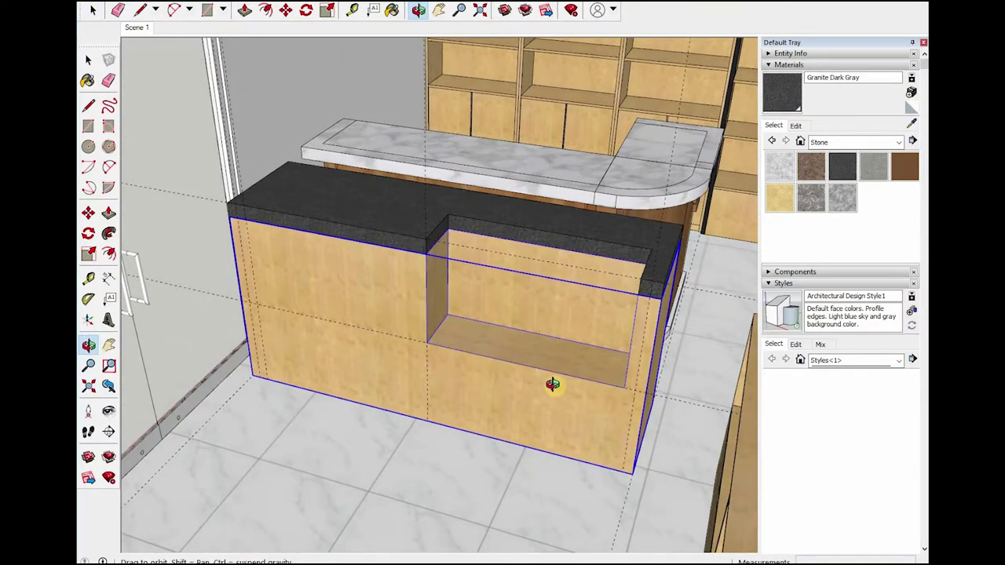
mouse_move(446, 395)
middle_down()
mouse_move(442, 287)
mouse_move(433, 337)
mouse_move(283, 280)
mouse_move(432, 291)
mouse_move(482, 400)
mouse_move(473, 340)
mouse_move(541, 363)
mouse_move(395, 353)
mouse_move(314, 275)
middle_up()
key(space)
scroll(439, 345, up, 3)
scroll(437, 350, down, 2)
scroll(519, 372, up, 2)
scroll(326, 286, down, 2)
scroll(362, 306, up, 3)
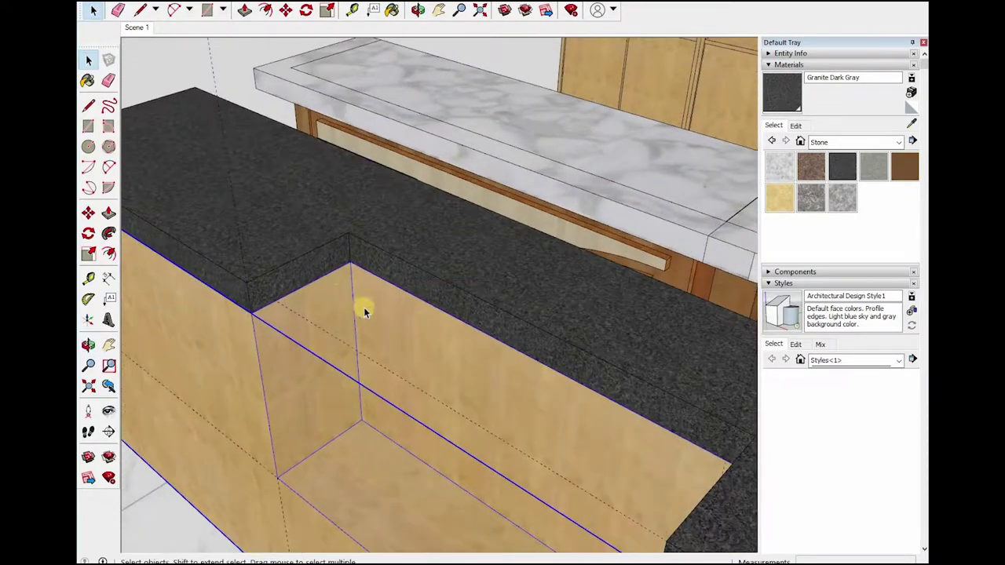
key(t)
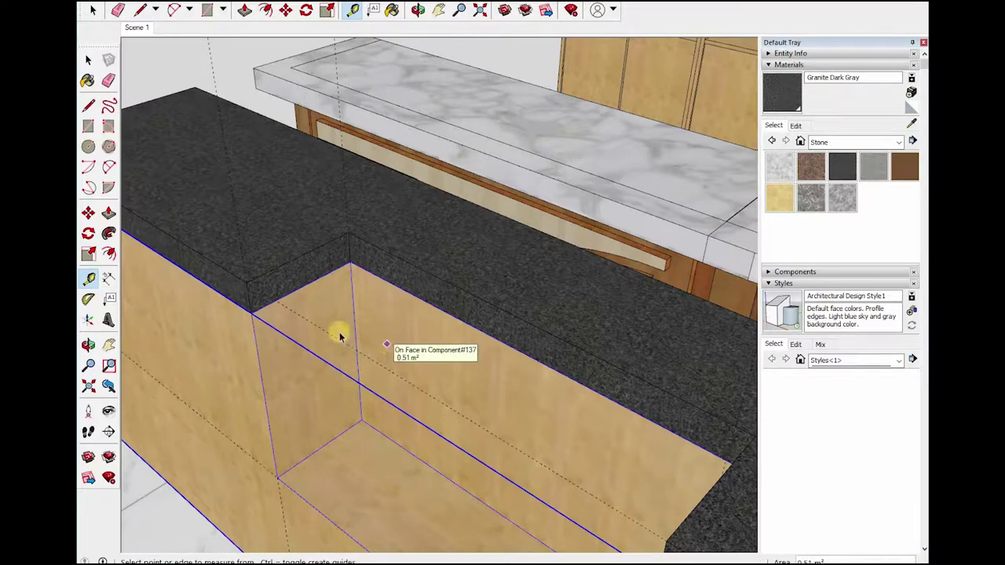
key(space)
scroll(397, 348, down, 5)
scroll(325, 473, down, 3)
middle_drag(314, 411, 588, 369)
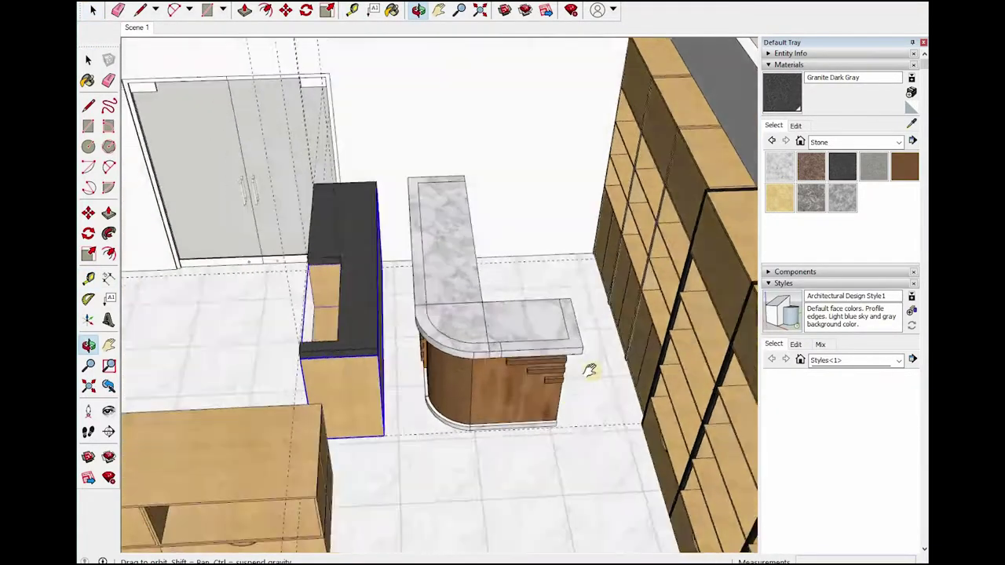
scroll(496, 357, up, 3)
scroll(496, 357, down, 3)
middle_drag(498, 455, 343, 370)
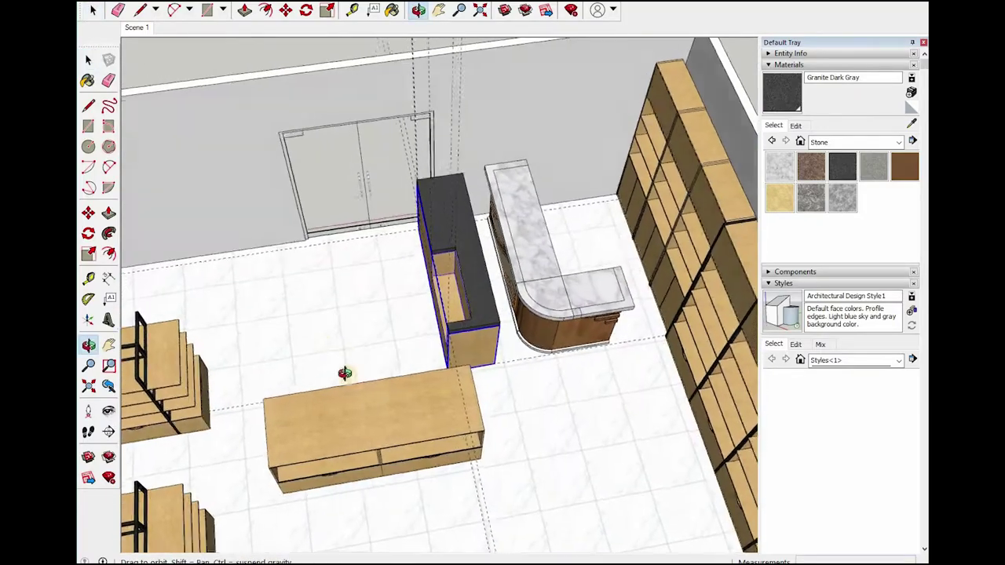
scroll(469, 383, up, 3)
mouse_move(469, 383)
middle_down()
mouse_move(460, 370)
mouse_move(419, 385)
middle_up()
key(space)
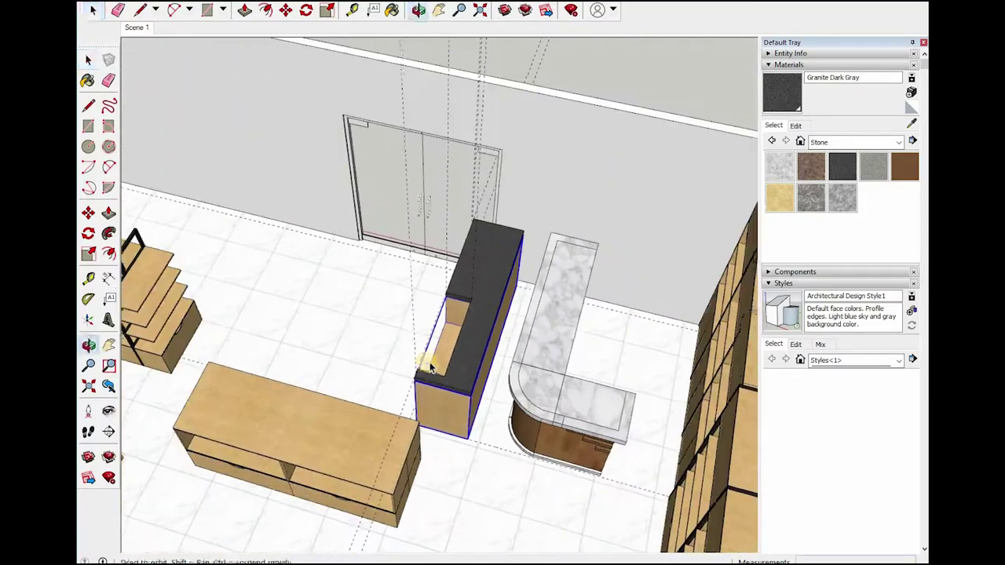
scroll(431, 355, up, 5)
- Open the desk group and orbit and zoom to look into the shelf niche
double_click(431, 355)
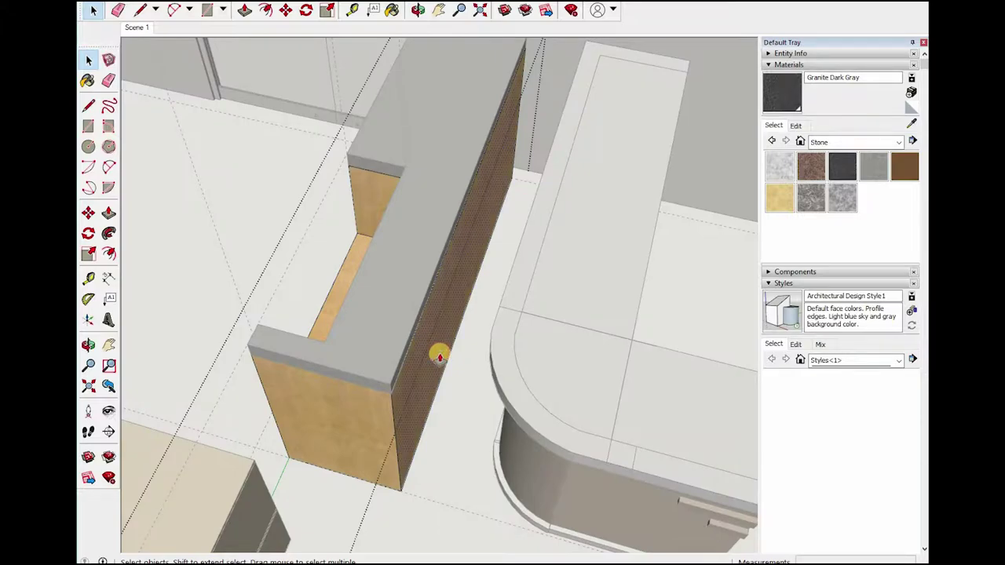
key(p)
click(440, 356)
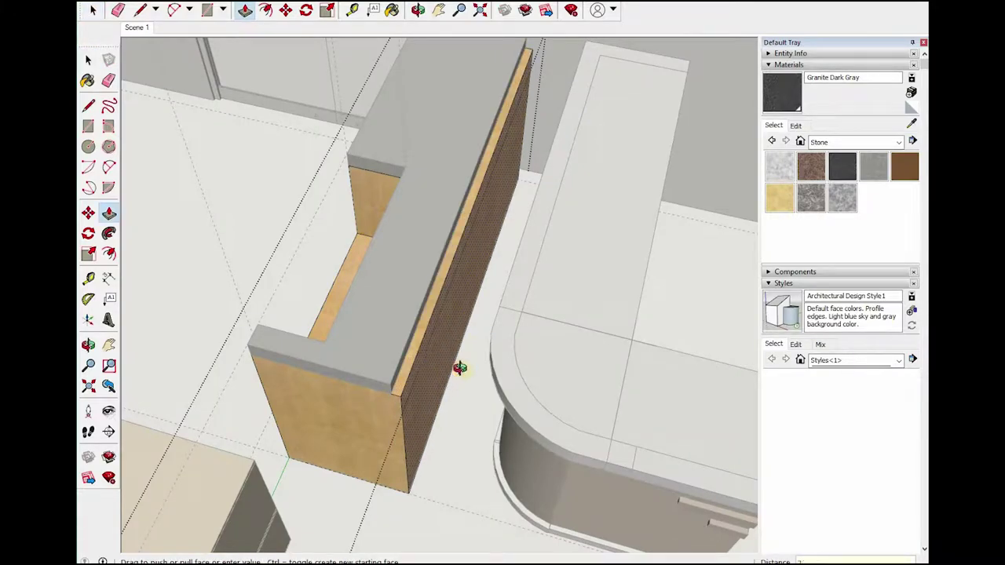
key(Escape)
middle_drag(552, 343, 440, 299)
key(space)
scroll(441, 301, up, 3)
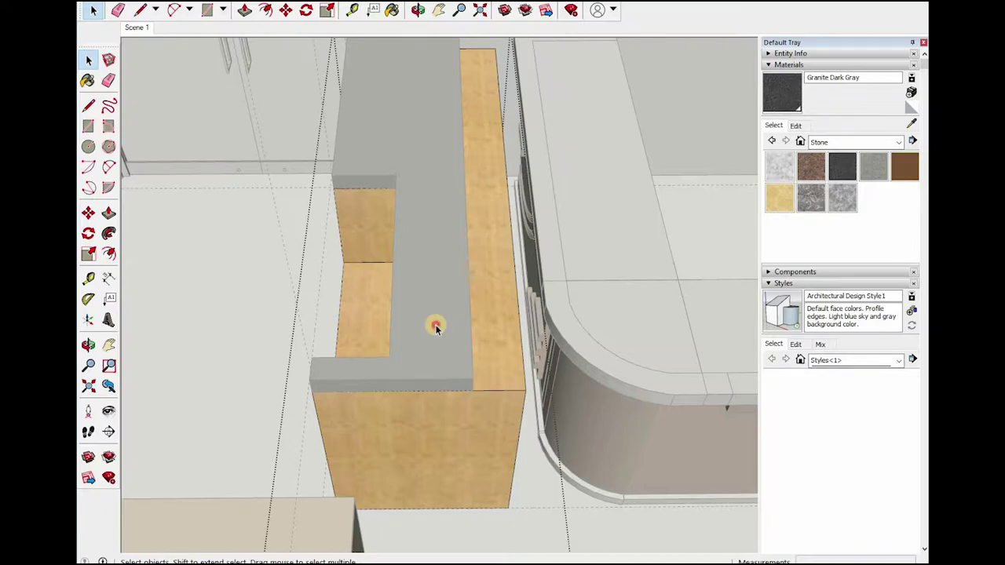
scroll(395, 273, up, 5)
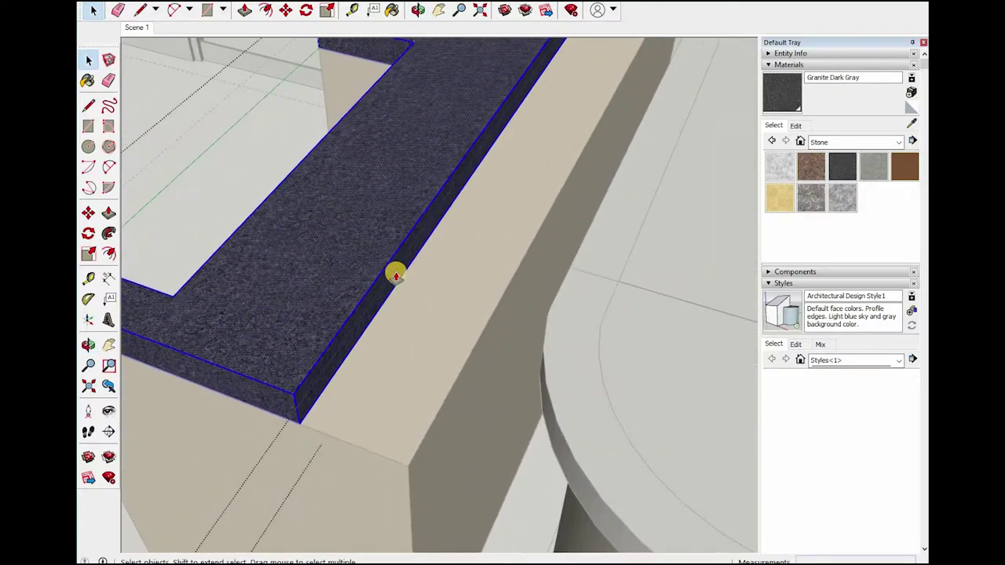
- Push the niche's inner back face further into the desk
key(p)
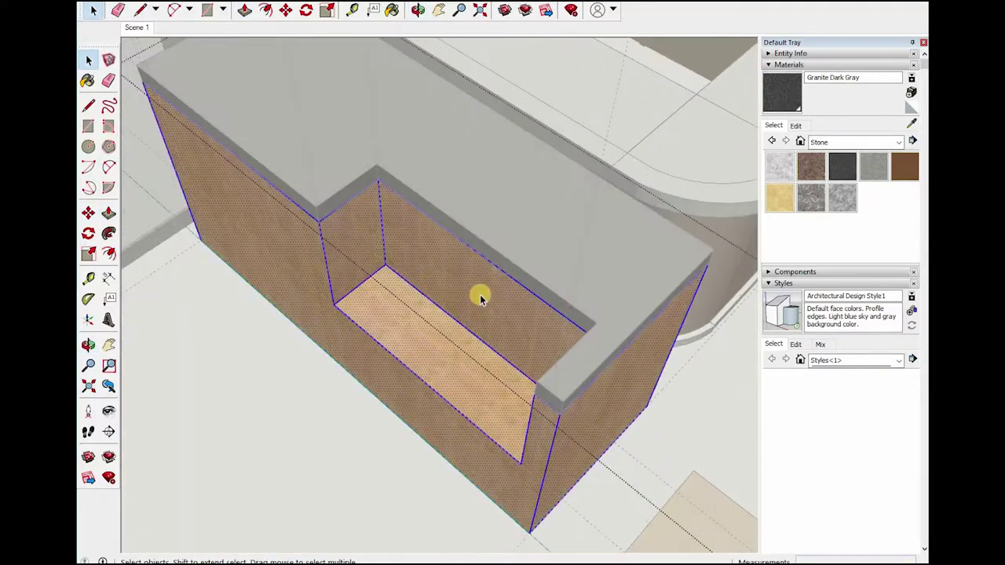
click(480, 297)
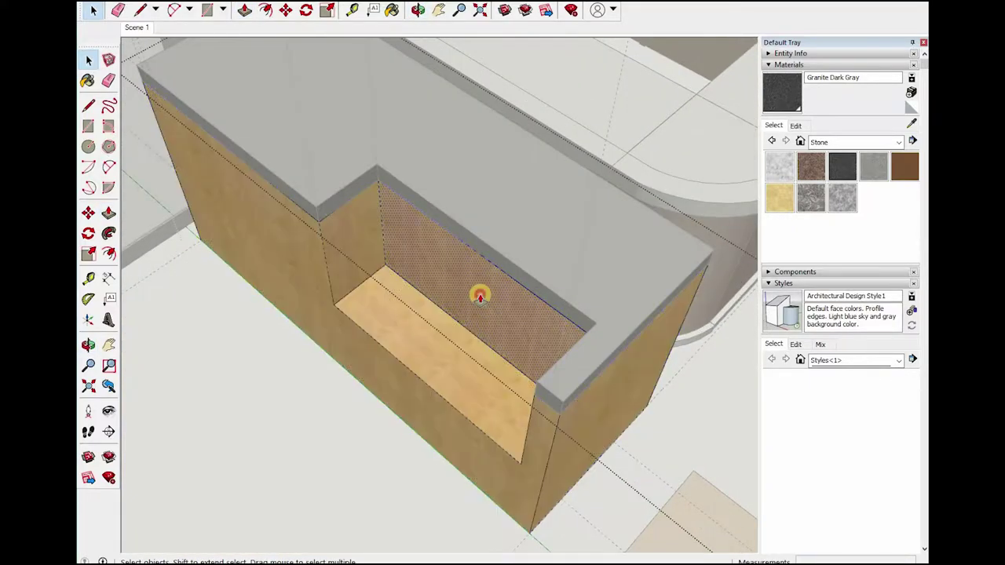
key(p)
click(493, 289)
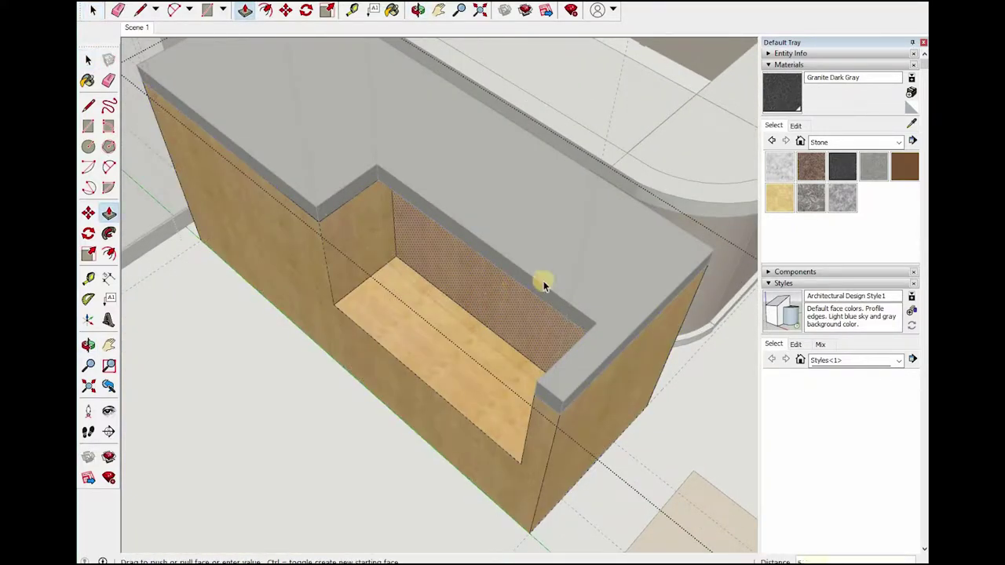
click(535, 286)
key(space)
- Inside the granite top group, push its inner edge 50 mm over the niche
double_click(533, 285)
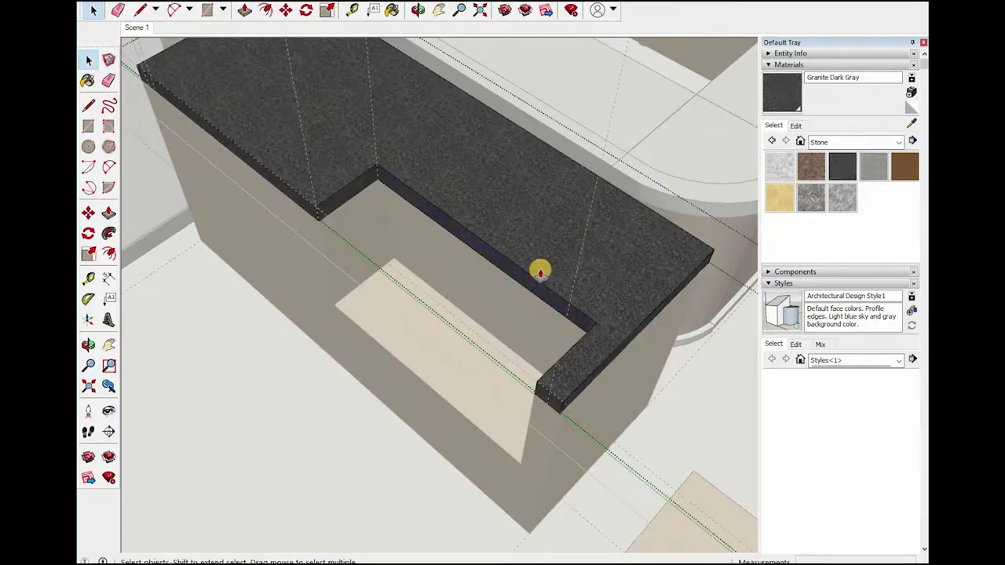
key(p)
click(540, 272)
click(551, 385)
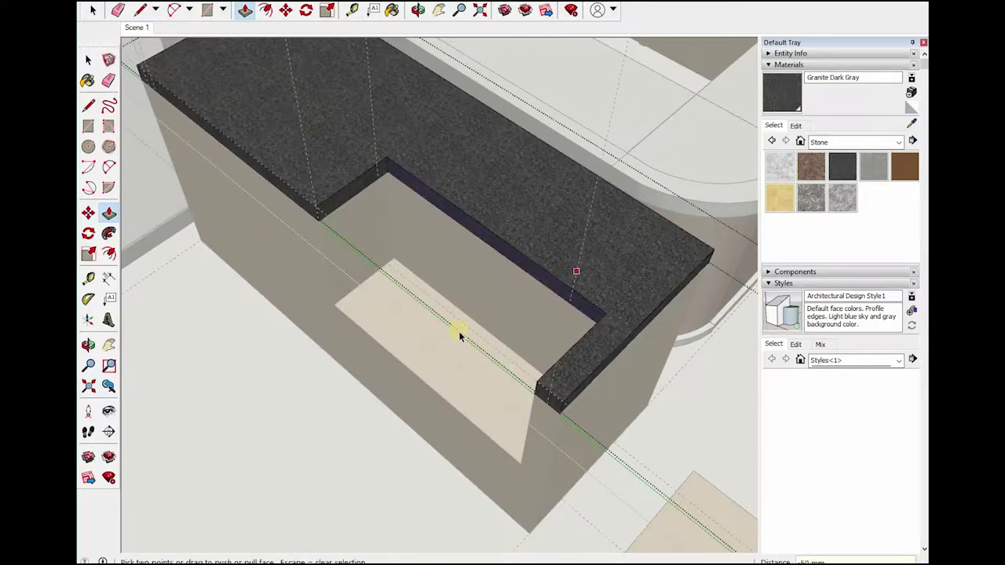
key(space)
scroll(460, 332, down, 5)
mouse_move(595, 217)
middle_down()
mouse_move(583, 279)
mouse_move(433, 320)
middle_up()
- Measure a guide down the wooden panel from beneath the granite top
scroll(433, 319, up, 3)
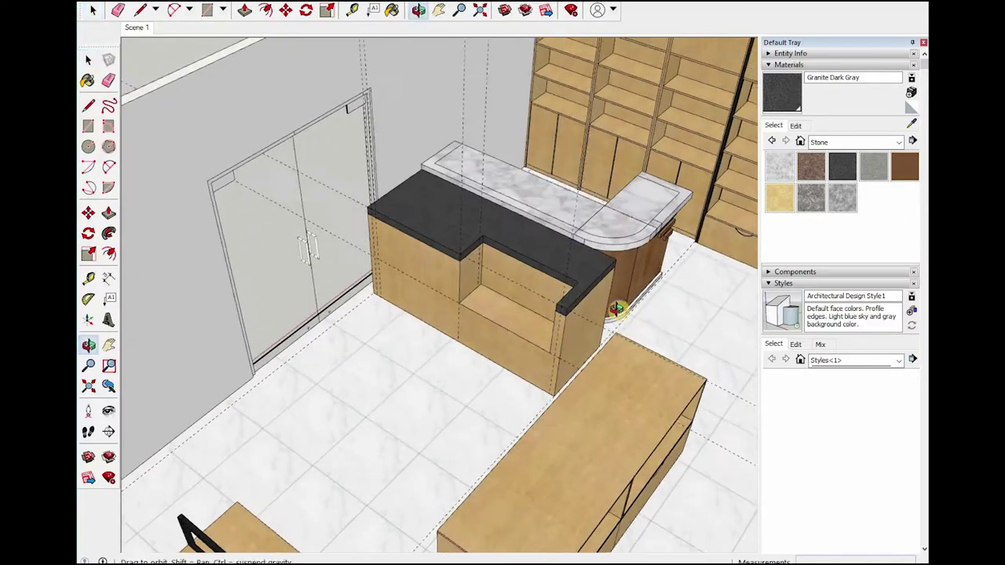
scroll(607, 291, up, 3)
mouse_move(608, 291)
middle_down()
mouse_move(426, 298)
mouse_move(467, 317)
mouse_move(460, 303)
mouse_move(353, 298)
mouse_move(393, 297)
middle_up()
scroll(376, 294, up, 3)
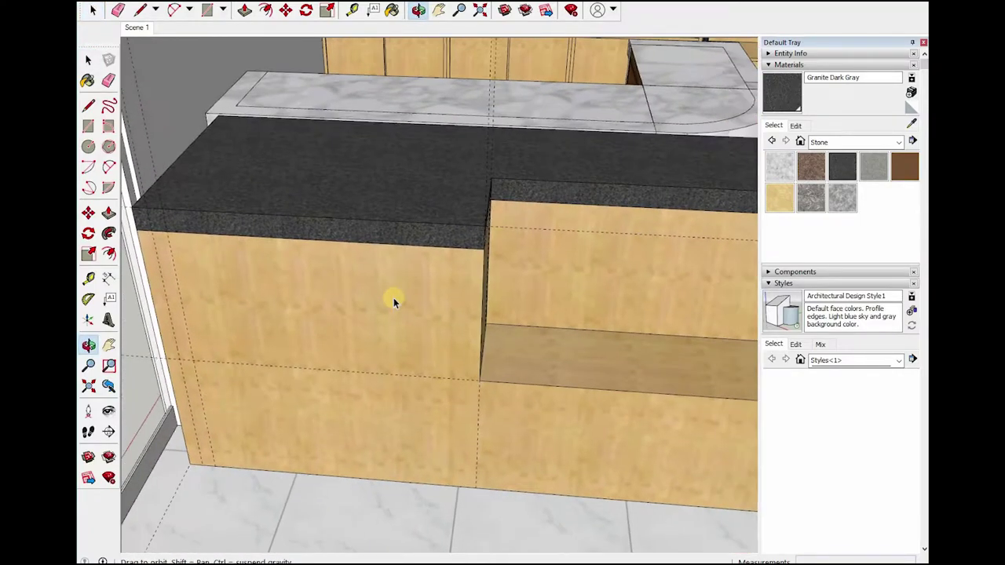
key(t)
click(515, 314)
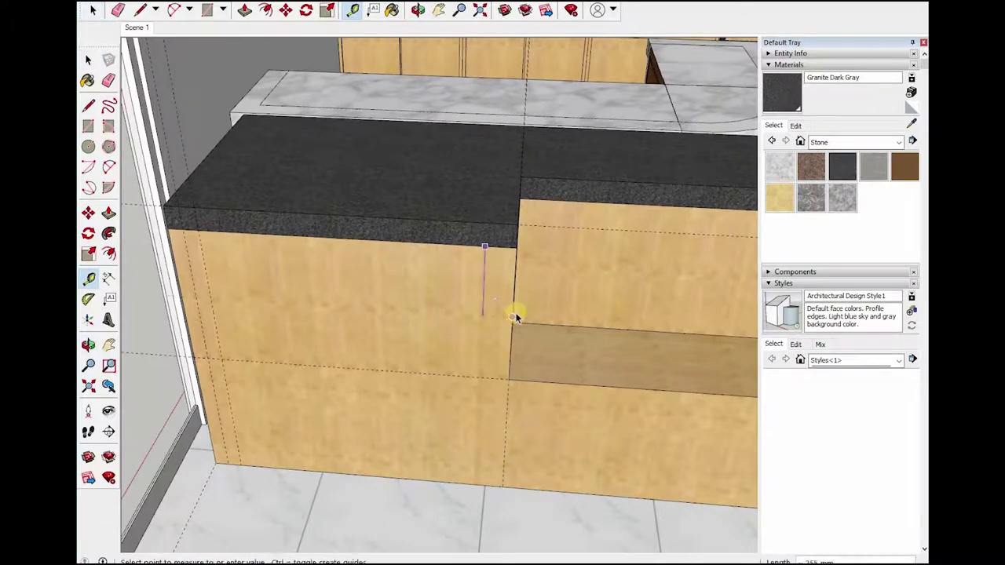
key(space)
mouse_move(474, 321)
middle_down()
mouse_move(390, 303)
mouse_move(464, 345)
middle_up()
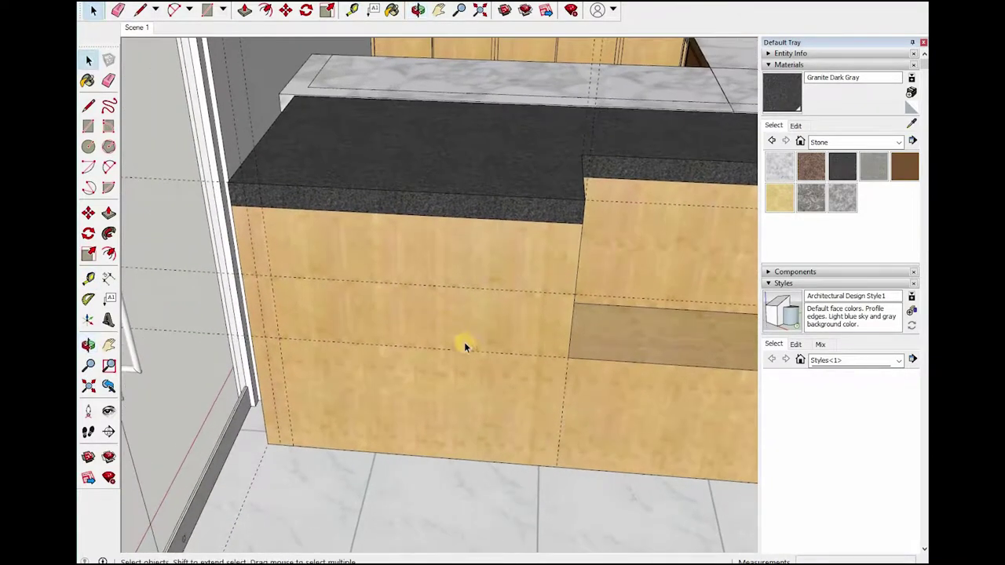
- In the wooden panel group, draw a rectangle and push it back into a shelf recess
double_click(390, 336)
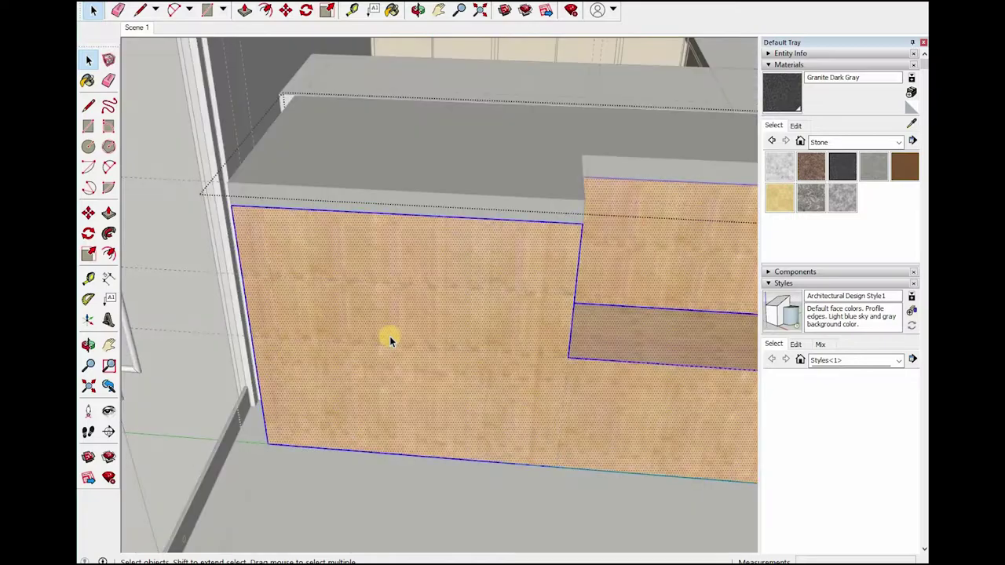
click(570, 359)
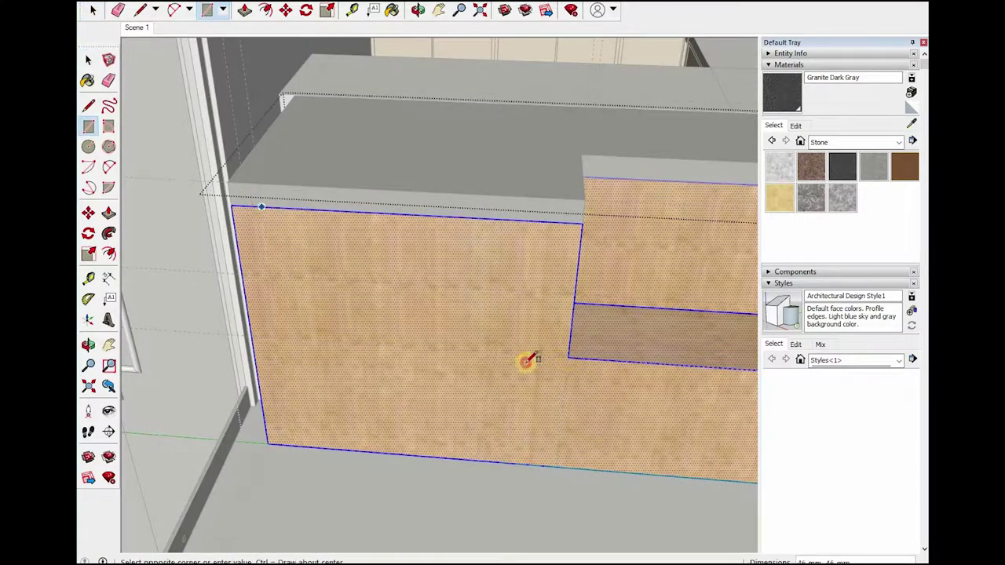
key(space)
click(511, 329)
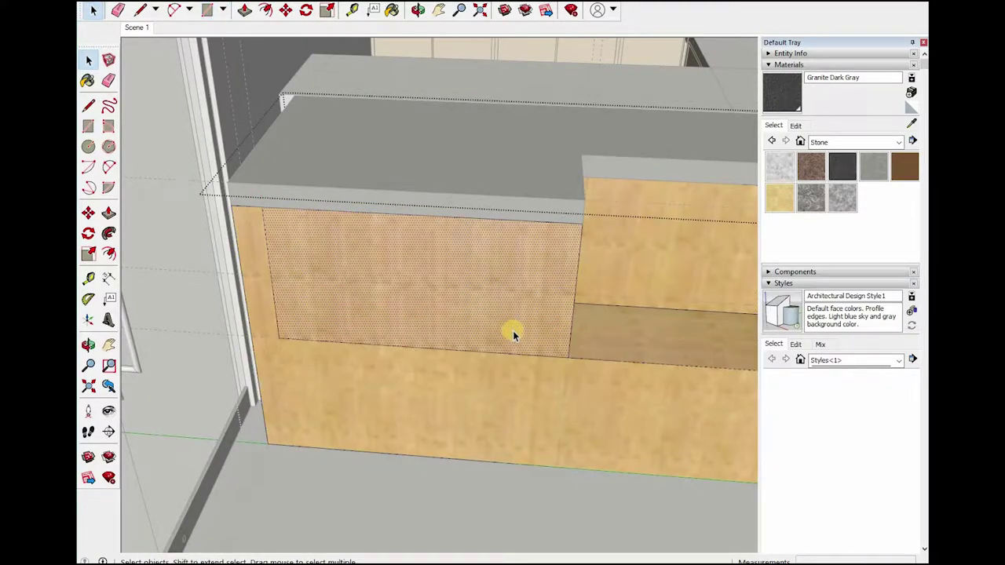
key(p)
drag(498, 337, 458, 301)
middle_drag(457, 300, 456, 327)
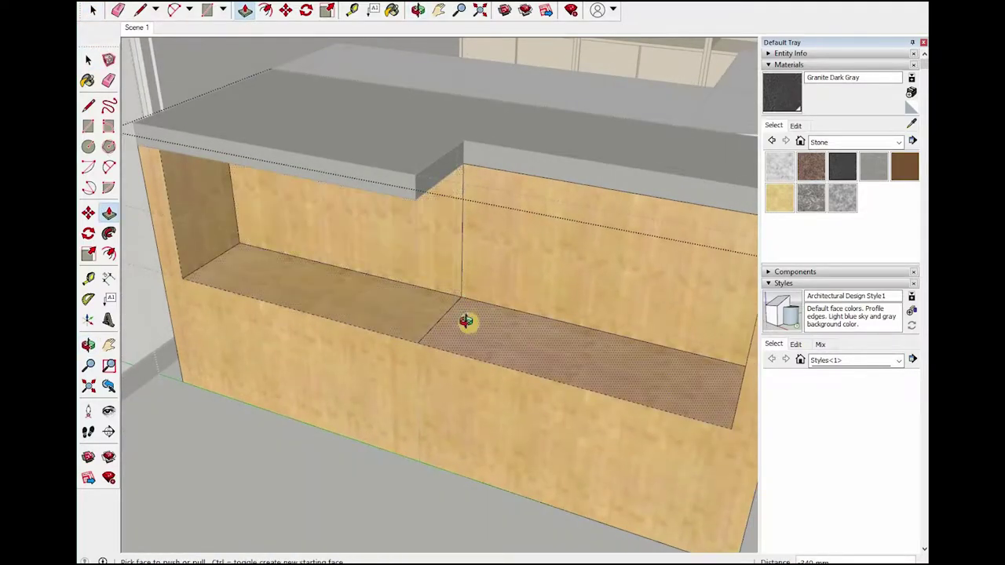
middle_drag(538, 355, 477, 325)
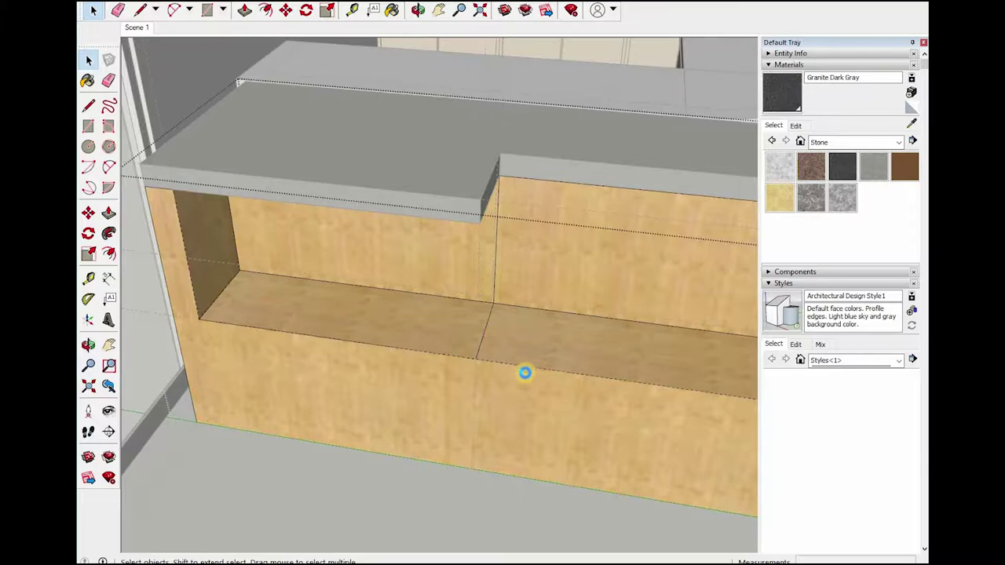
- Erase the dividing edge so the shelf floor is one continuous surface
key(e)
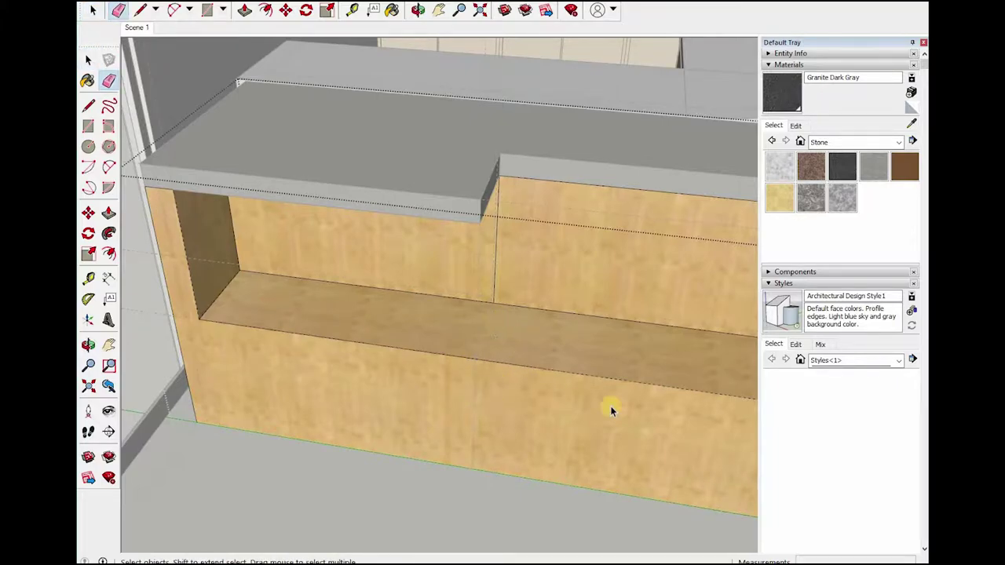
key(space)
scroll(628, 400, down, 2)
scroll(651, 392, down, 5)
scroll(648, 349, up, 3)
- Copy the right cabinet's top, paste it onto the floor, and make it a group
scroll(550, 333, up, 3)
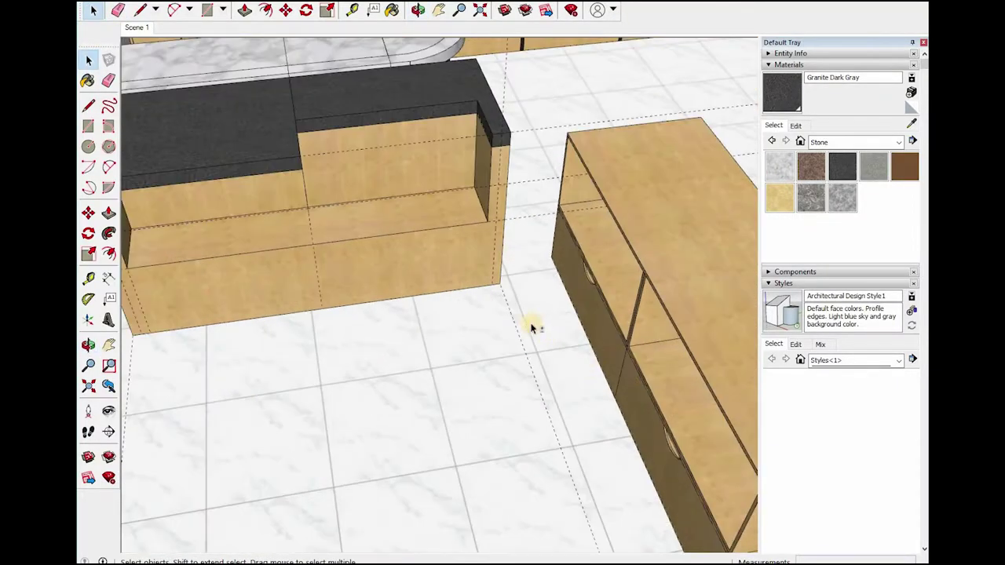
scroll(630, 382, up, 1)
scroll(631, 385, up, 3)
double_click(630, 389)
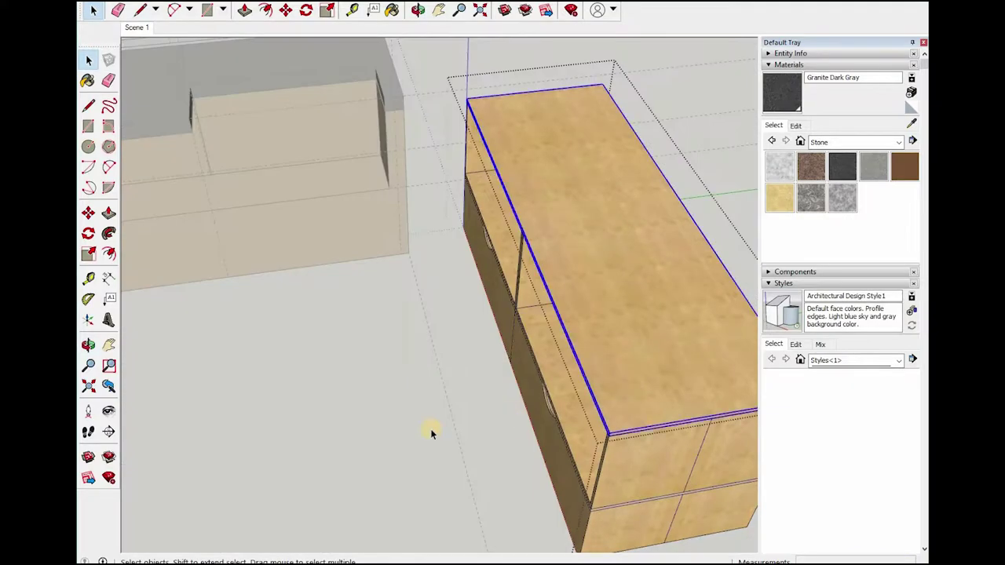
key(ctrl+c)
click(384, 405)
scroll(385, 405, down, 2)
scroll(338, 361, down, 1)
key(ctrl+v)
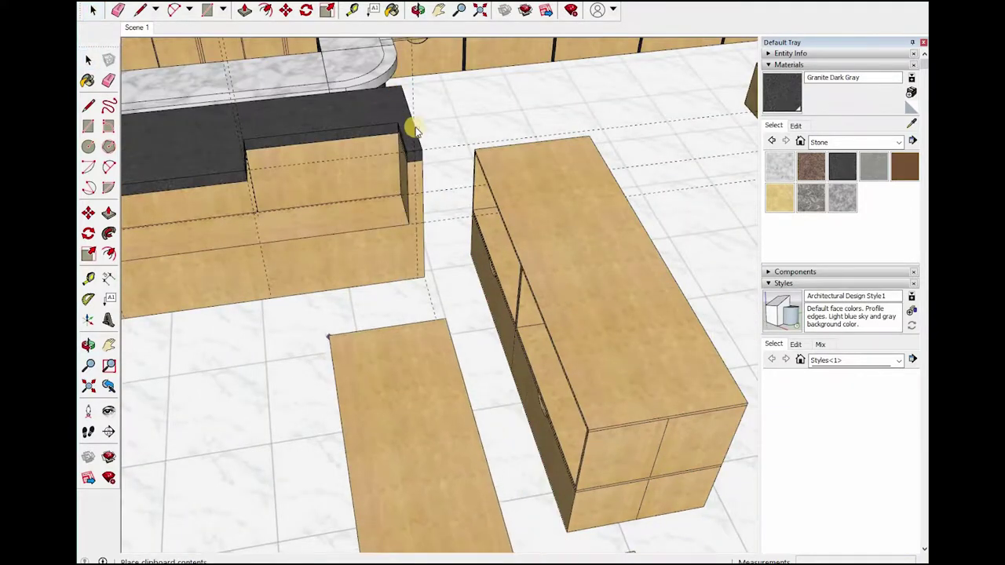
click(370, 424)
right_click(369, 424)
click(427, 148)
- Rotate the board about its corner so it stands upright
scroll(425, 346, down, 3)
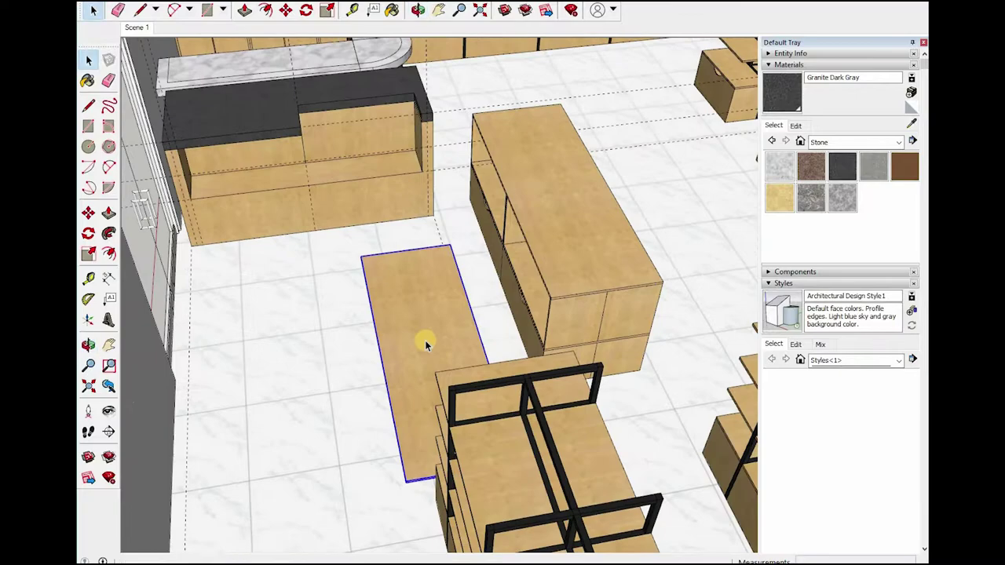
key(q)
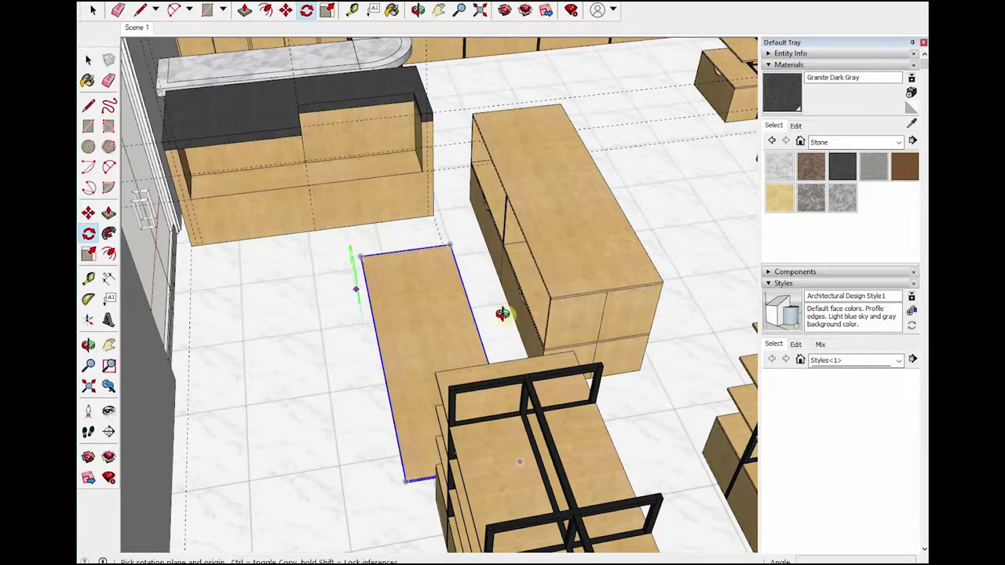
scroll(413, 368, up, 3)
scroll(348, 314, up, 3)
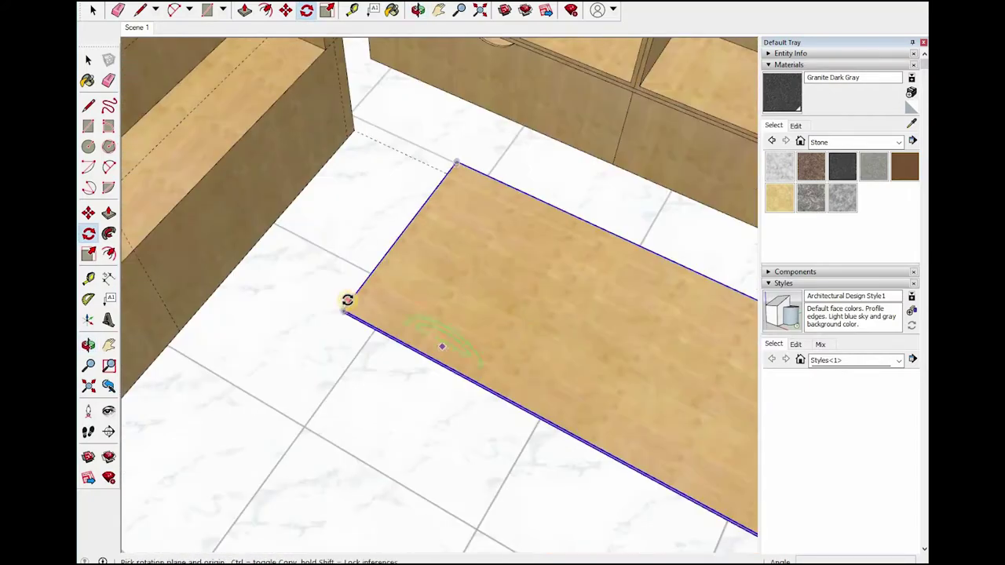
scroll(369, 314, up, 2)
drag(398, 325, 388, 280)
click(388, 280)
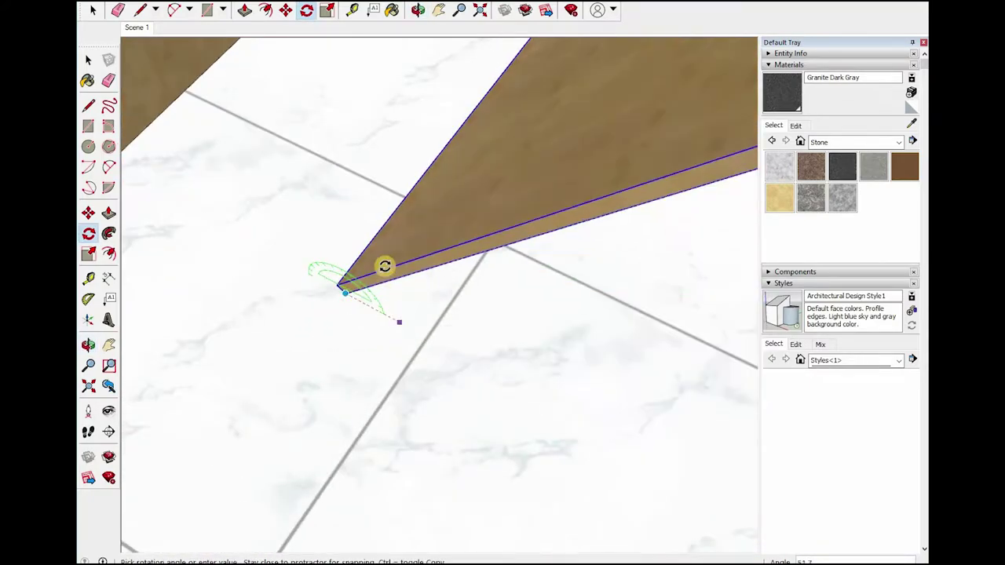
click(391, 288)
- Rotate the upright board about a floor point to face the counter
key(m)
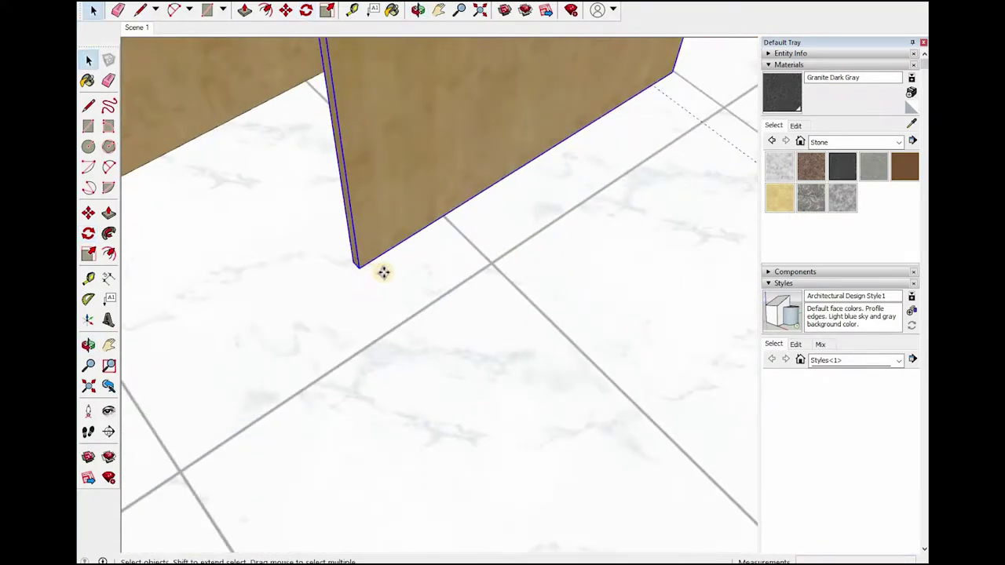
scroll(511, 311, down, 3)
scroll(435, 253, up, 5)
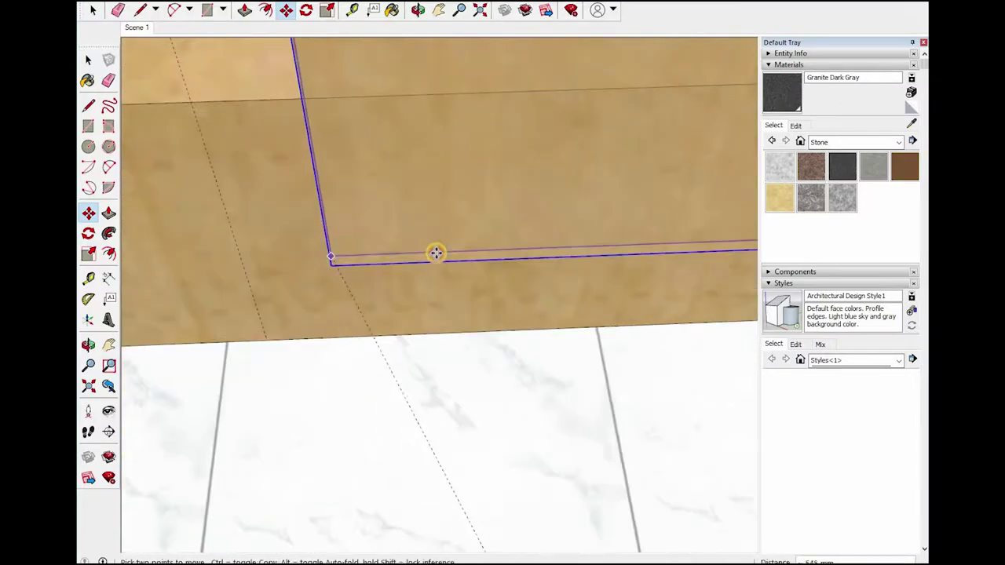
scroll(482, 310, up, 2)
scroll(521, 332, up, 1)
scroll(568, 440, down, 1)
mouse_move(568, 440)
middle_down()
mouse_move(545, 442)
mouse_move(510, 486)
middle_up()
key(space)
key(q)
click(513, 463)
click(518, 500)
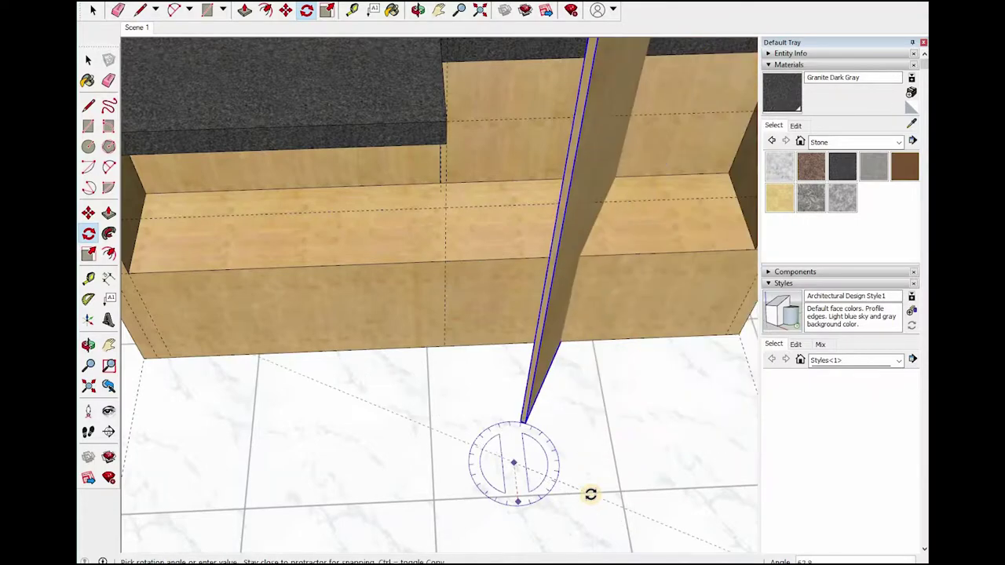
- Move the upright board into the counter's open front between the two compartments
key(m)
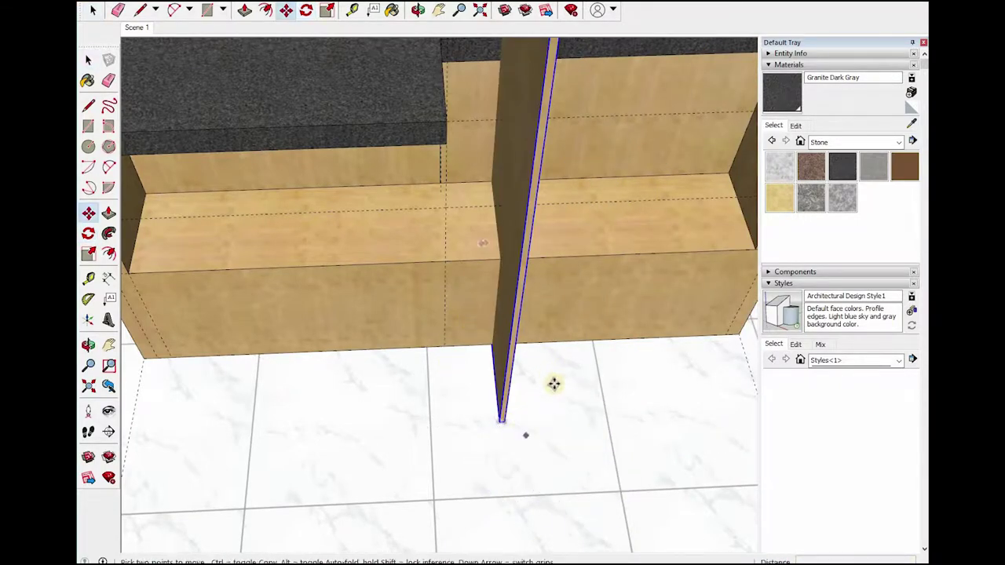
mouse_move(554, 382)
middle_down()
mouse_move(646, 448)
mouse_move(523, 347)
mouse_move(569, 289)
middle_up()
scroll(569, 289, down, 5)
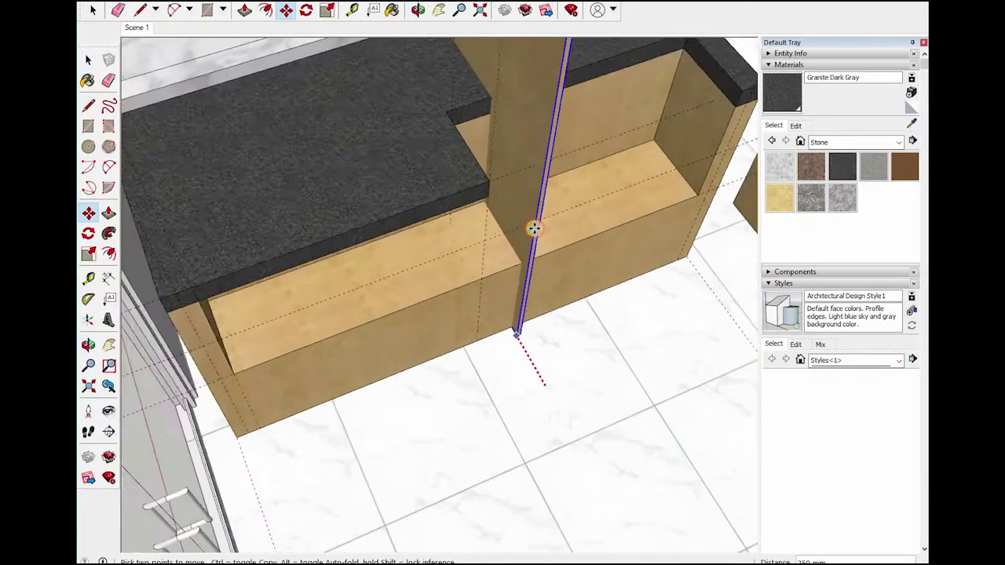
middle_drag(533, 227, 547, 238)
scroll(456, 195, up, 2)
mouse_move(436, 201)
middle_down()
mouse_move(385, 168)
mouse_move(306, 173)
middle_up()
scroll(412, 197, up, 3)
scroll(358, 235, down, 1)
key(space)
middle_drag(358, 236, 494, 265)
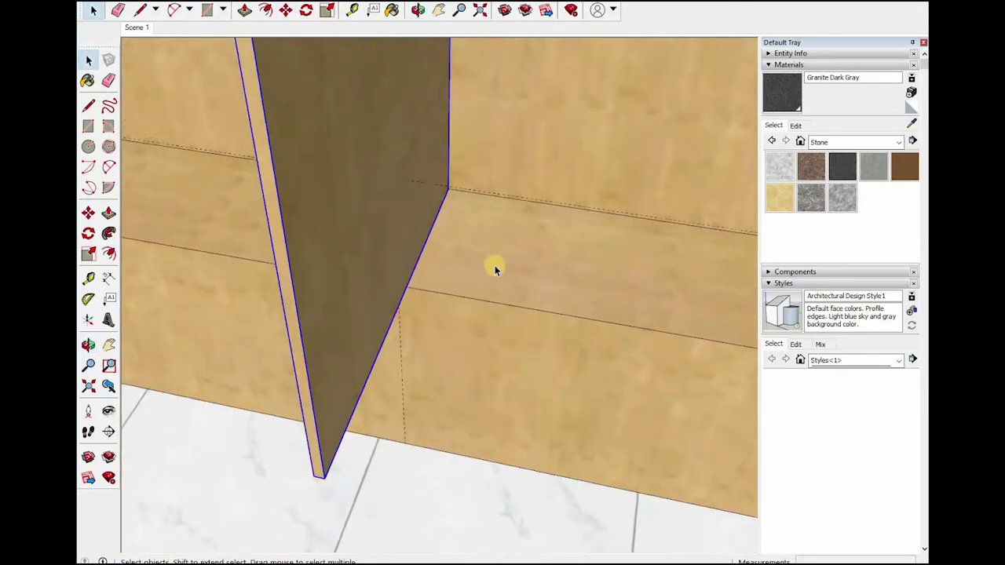
scroll(474, 321, down, 2)
middle_drag(474, 321, 469, 325)
scroll(467, 323, up, 4)
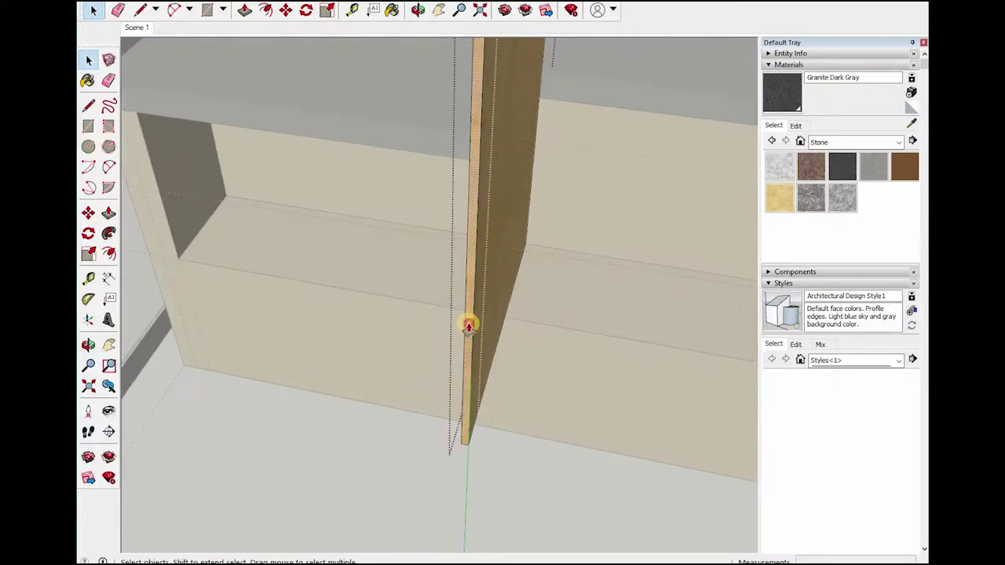
- Push the divider board's edge face inward with Push/Pull
key(p)
drag(475, 322, 495, 321)
key(space)
scroll(503, 243, down, 3)
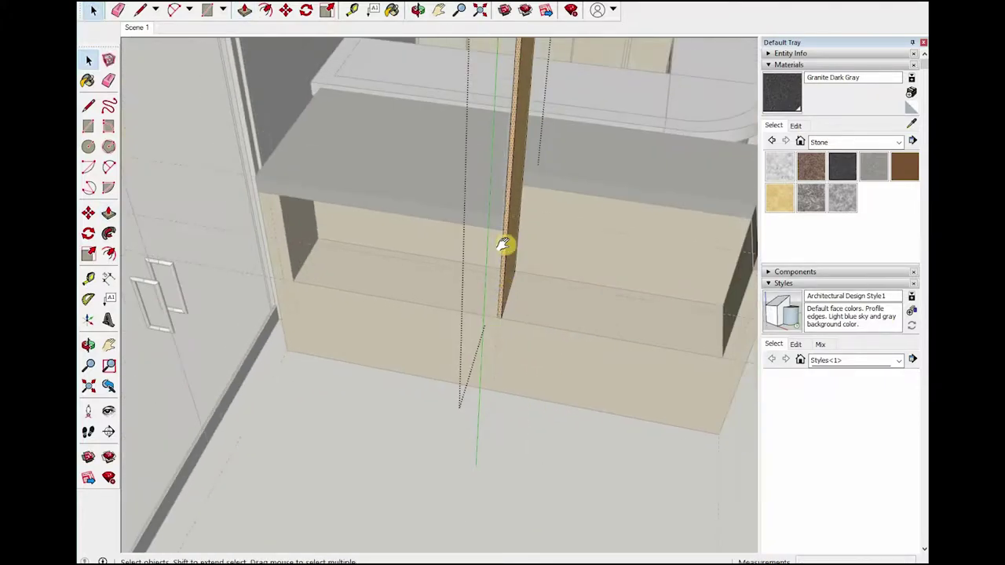
mouse_move(503, 242)
middle_down()
mouse_move(495, 340)
mouse_move(531, 348)
middle_up()
scroll(571, 186, up, 2)
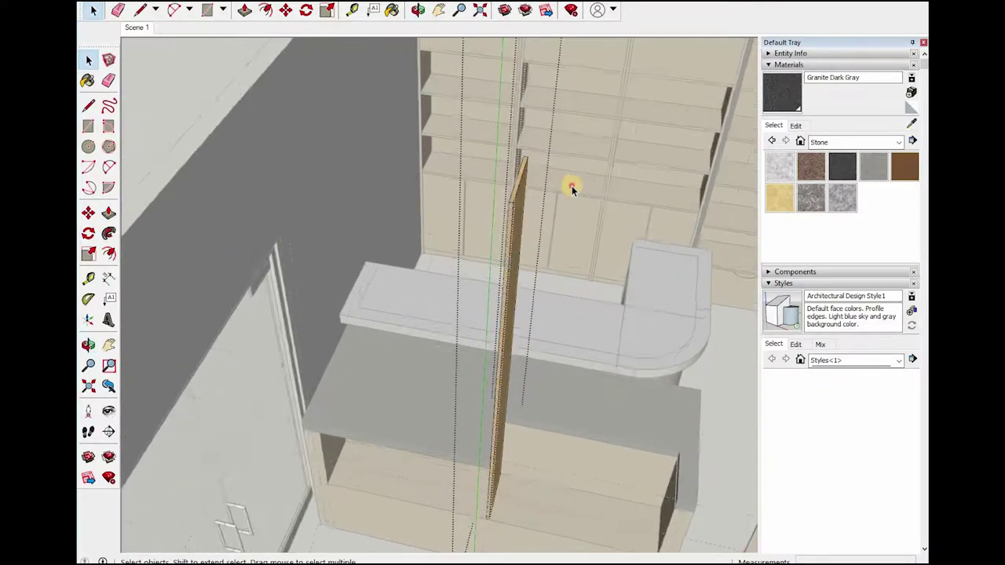
scroll(571, 185, up, 3)
- Push/Pull the divider's face again to trim it to fit the opening, then select it
key(p)
click(546, 287)
mouse_move(546, 287)
middle_down()
mouse_move(460, 385)
mouse_move(463, 375)
mouse_move(463, 409)
middle_up()
key(space)
scroll(471, 424, down, 5)
scroll(448, 431, up, 3)
click(447, 431)
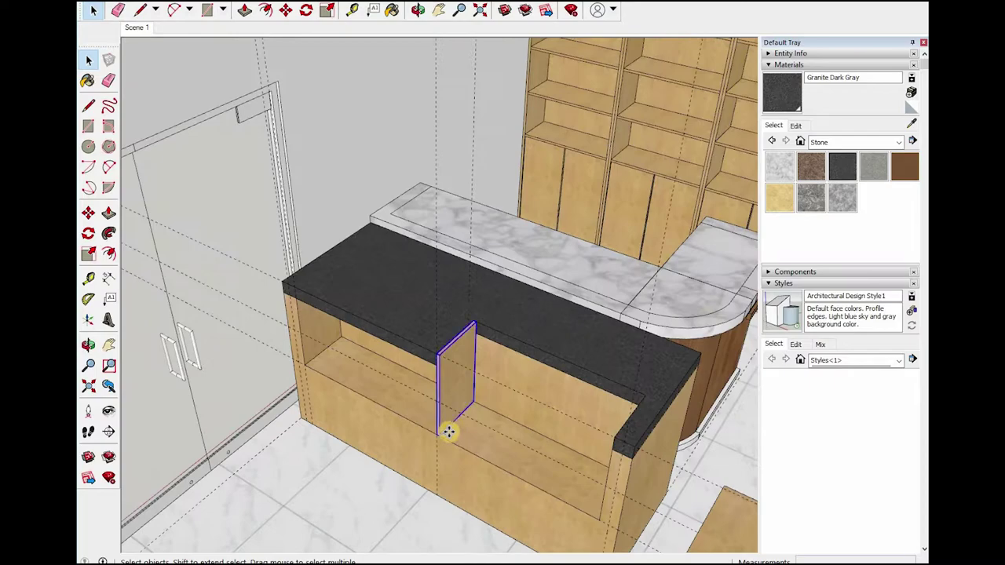
- Ctrl-move a copy of the divider panel to just in front of the counter
key(m)
key(ctrl)
click(388, 454)
middle_drag(442, 422, 444, 379)
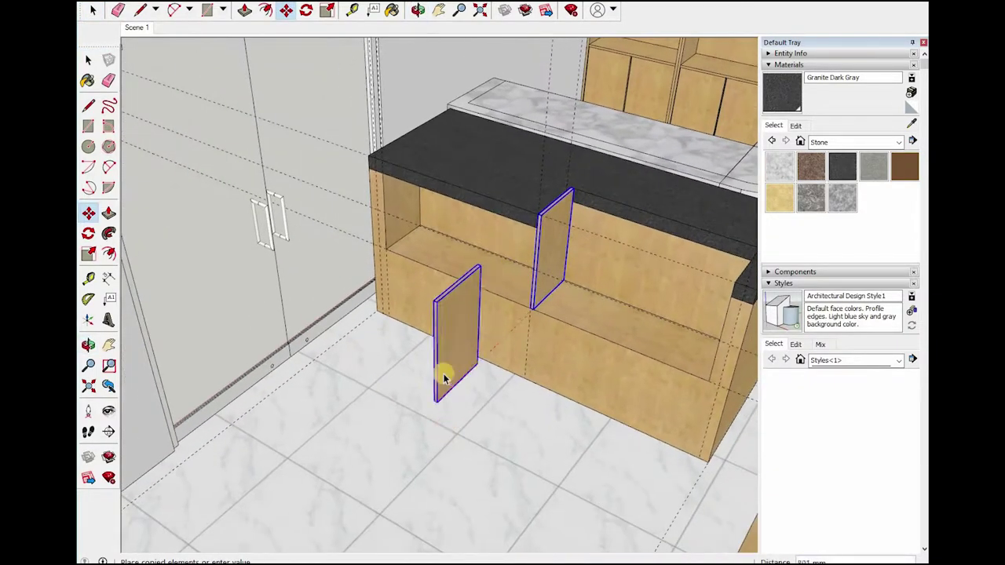
middle_drag(471, 110, 497, 157)
right_click(448, 375)
click(432, 431)
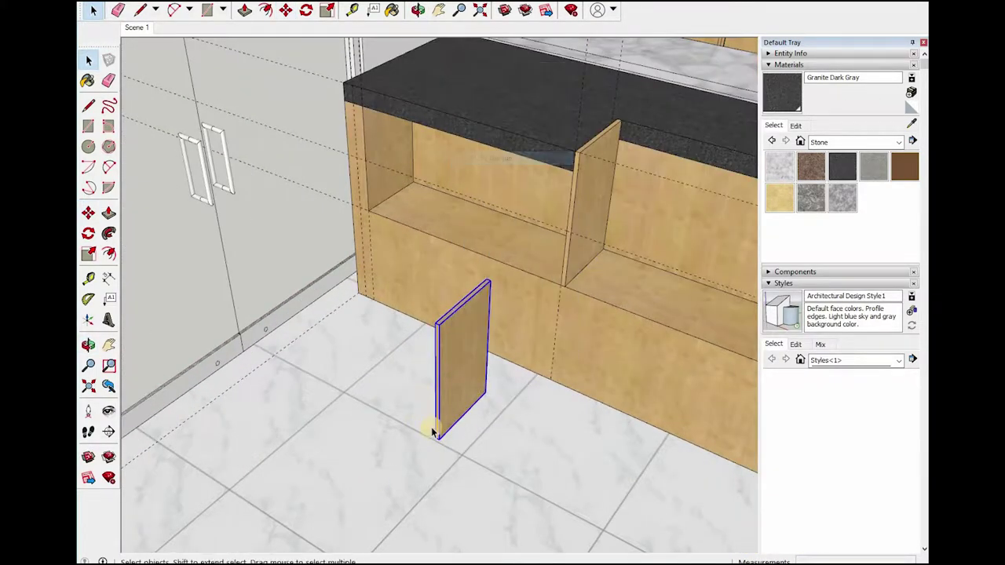
- Rotate the copied panel 90° so it lies flat as a shelf
key(q)
scroll(434, 437, up, 2)
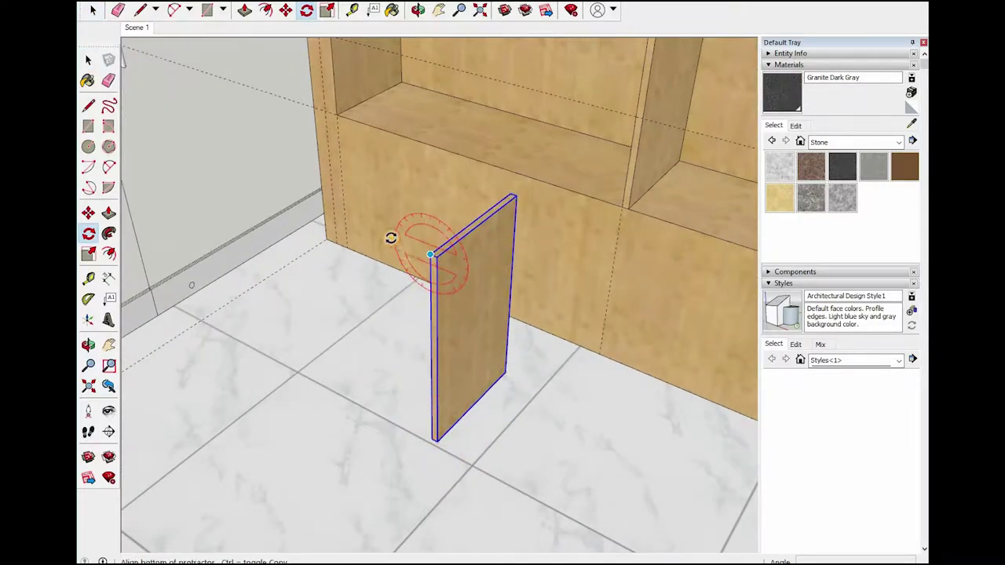
click(430, 298)
click(465, 315)
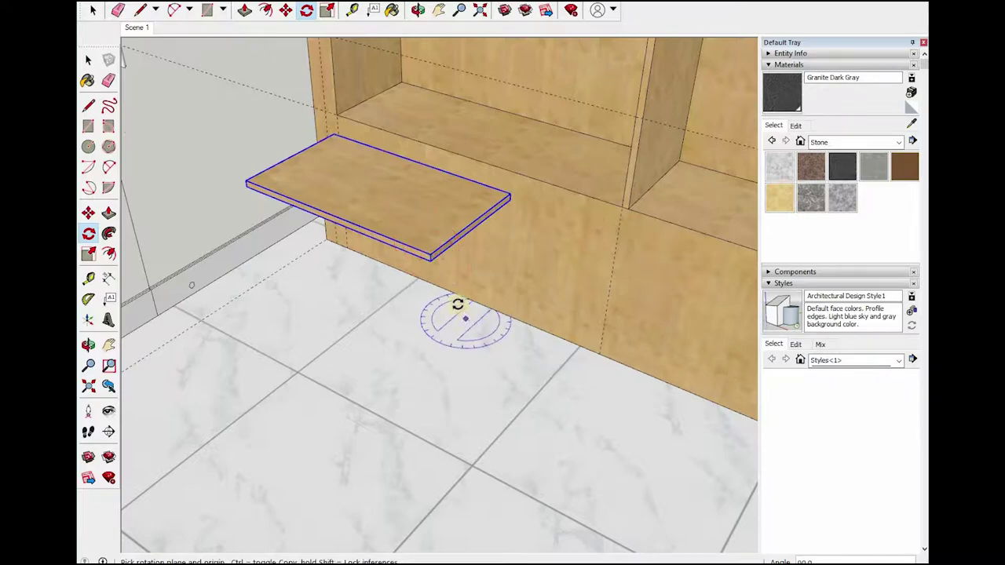
- Move the flat panel into the cabinet niche's left compartment
key(m)
scroll(529, 171, up, 2)
scroll(529, 168, up, 2)
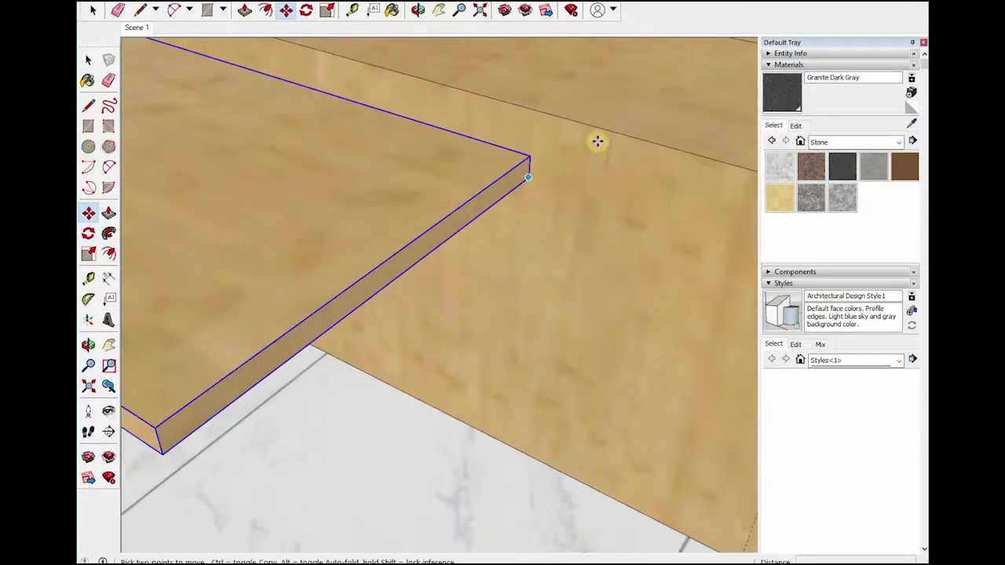
scroll(638, 165, down, 3)
click(566, 243)
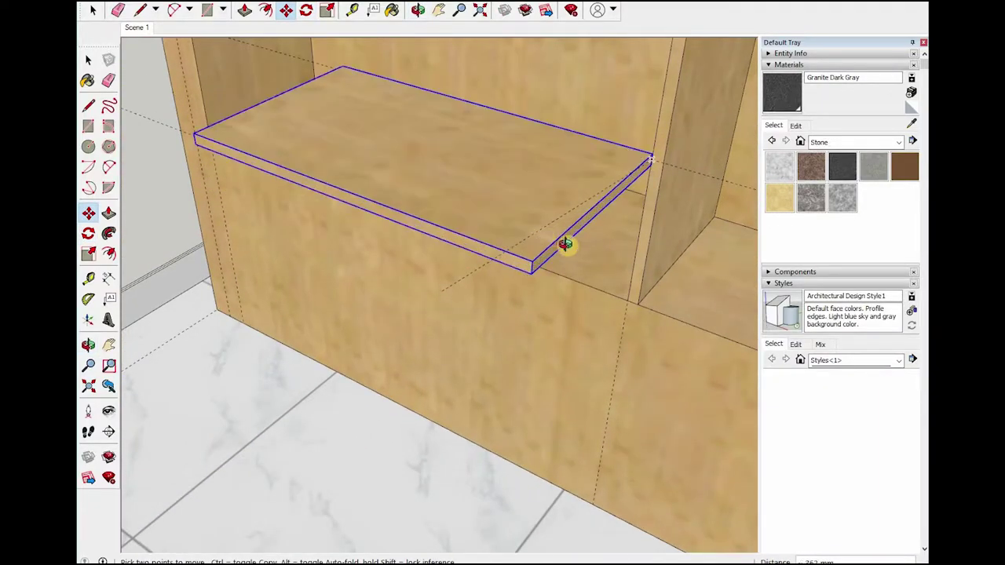
scroll(555, 278, up, 2)
mouse_move(555, 278)
middle_down()
mouse_move(621, 292)
mouse_move(545, 305)
mouse_move(486, 274)
middle_up()
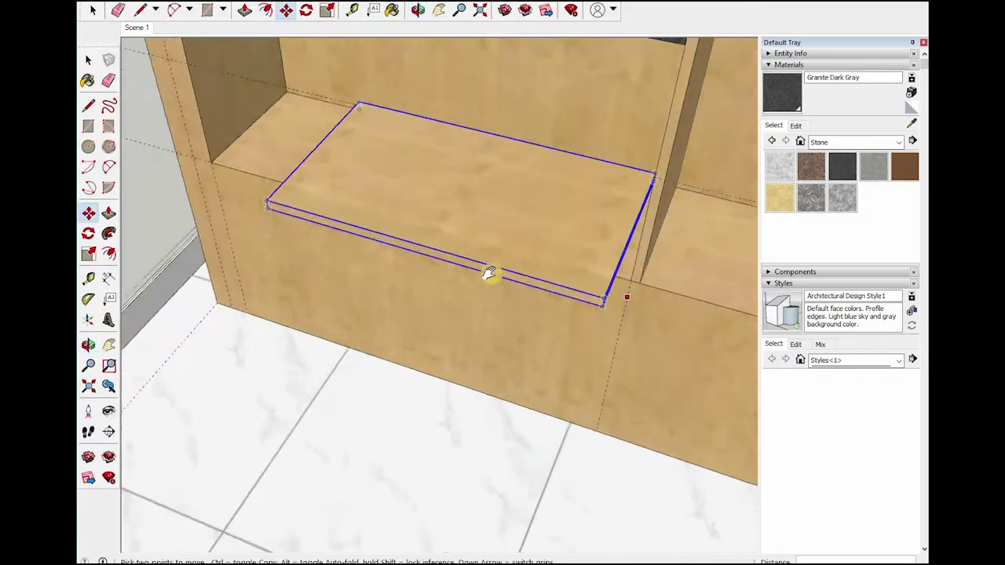
scroll(571, 279, up, 2)
mouse_move(572, 279)
middle_down()
mouse_move(688, 341)
mouse_move(395, 231)
mouse_move(448, 231)
mouse_move(602, 128)
mouse_move(513, 239)
middle_up()
- Check the shelf's placement against the divider from the cabinet's left side
key(m)
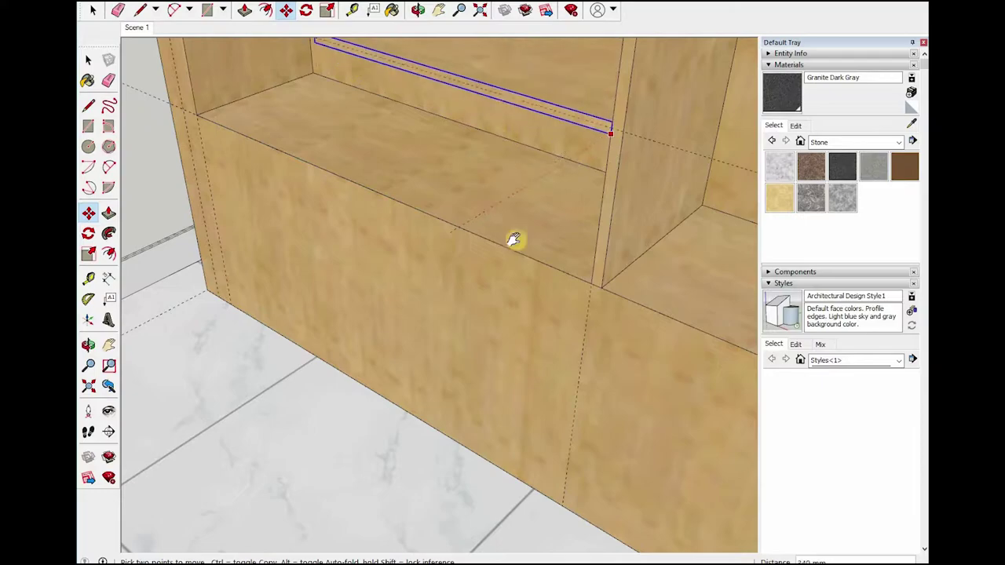
scroll(726, 220, down, 5)
mouse_move(599, 165)
middle_down()
mouse_move(334, 152)
mouse_move(320, 92)
mouse_move(392, 90)
mouse_move(496, 212)
mouse_move(539, 330)
middle_up()
scroll(309, 168, up, 3)
scroll(308, 137, up, 3)
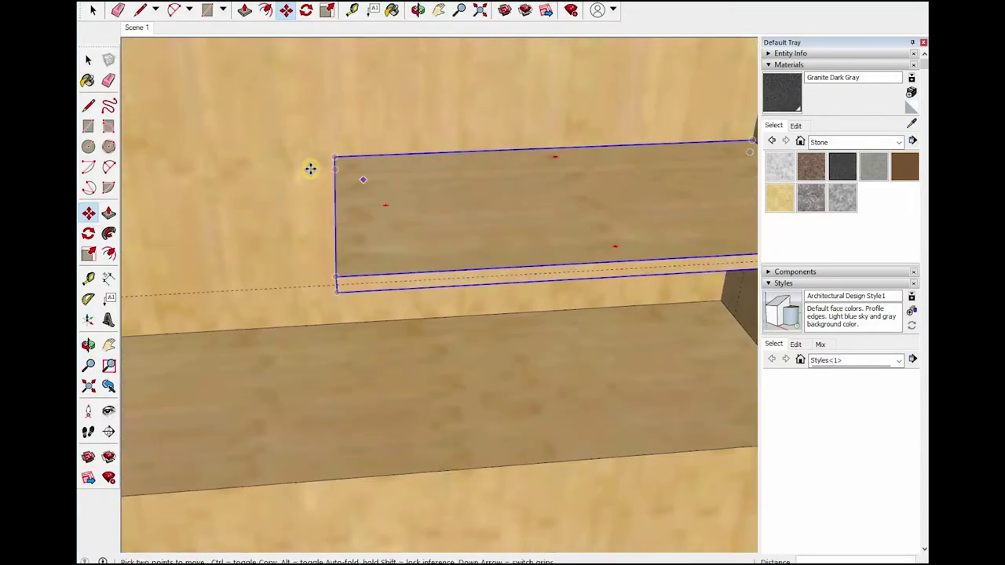
scroll(539, 330, down, 5)
mouse_move(325, 426)
middle_down()
mouse_move(464, 377)
mouse_move(453, 251)
mouse_move(625, 204)
mouse_move(270, 274)
mouse_move(489, 262)
middle_up()
key(space)
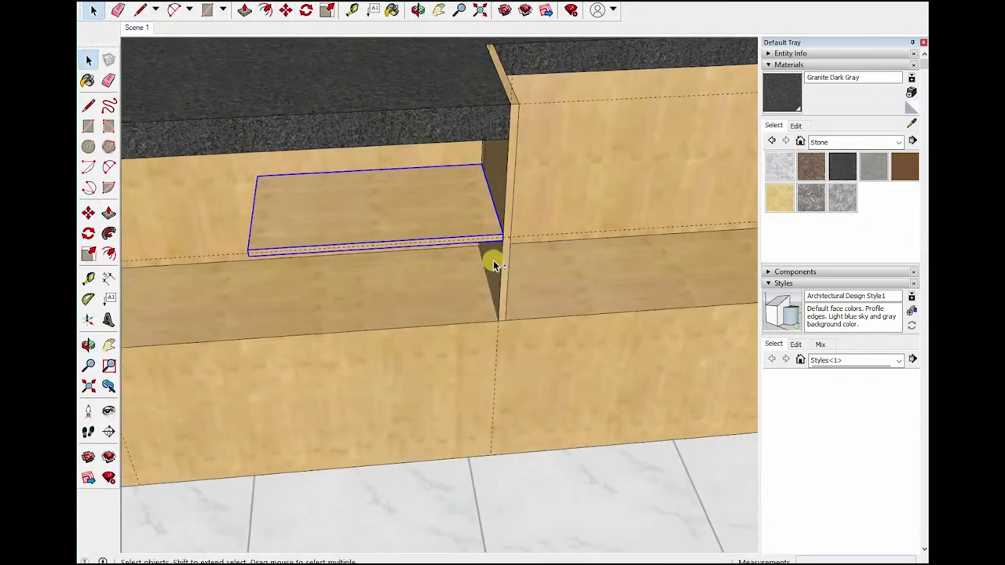
- Open the shelf group and move it along the green axis against the compartment's side panel
scroll(482, 220, up, 3)
middle_drag(483, 219, 487, 357)
key(space)
double_click(444, 263)
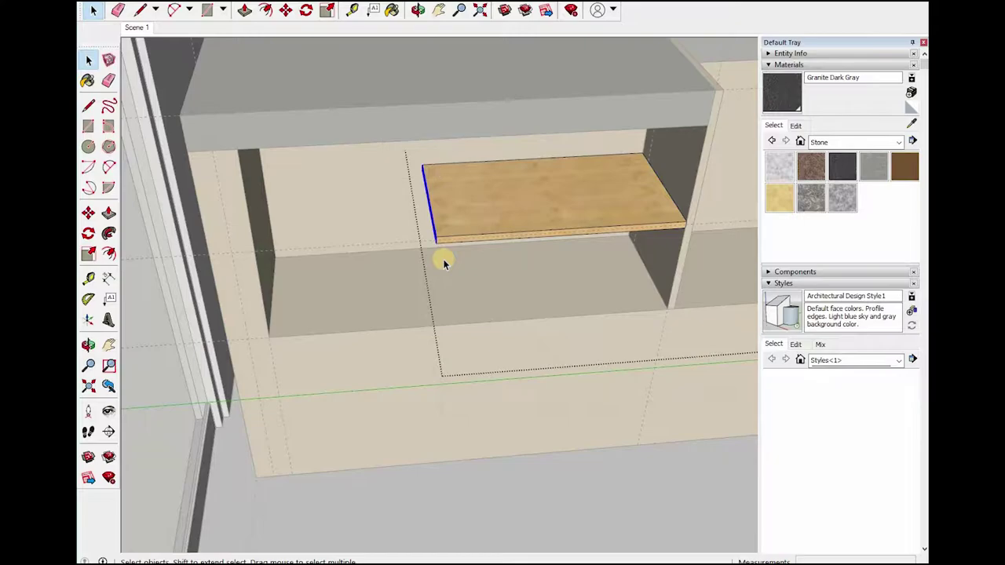
scroll(436, 251, up, 2)
key(m)
click(404, 248)
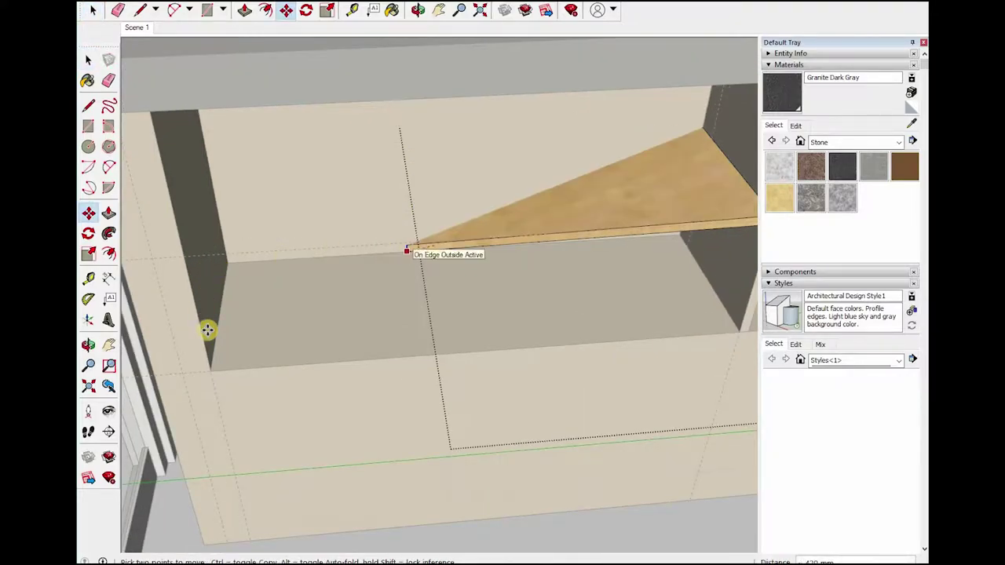
click(432, 380)
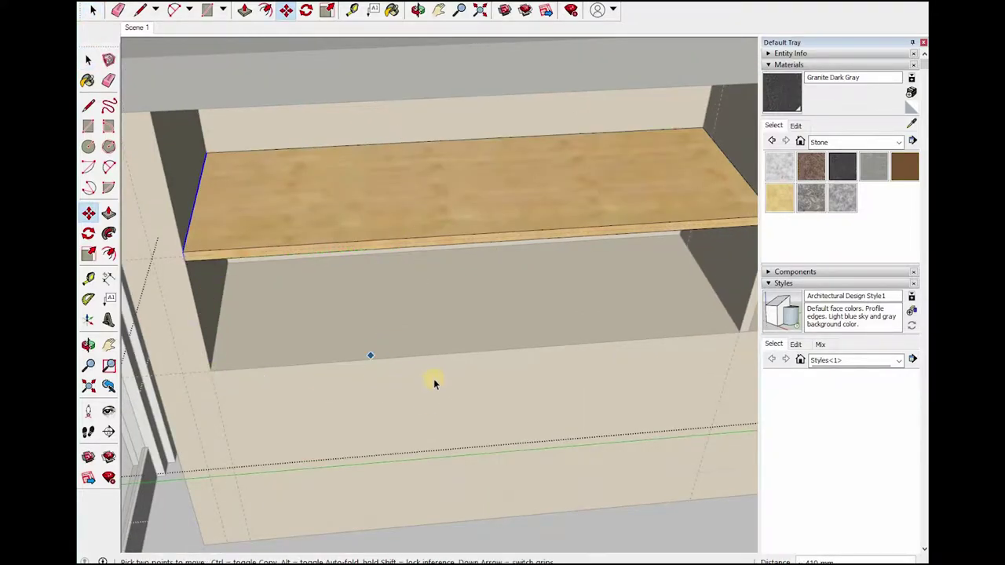
scroll(374, 264, down, 5)
mouse_move(374, 265)
middle_down()
mouse_move(374, 231)
mouse_move(359, 369)
mouse_move(450, 350)
middle_up()
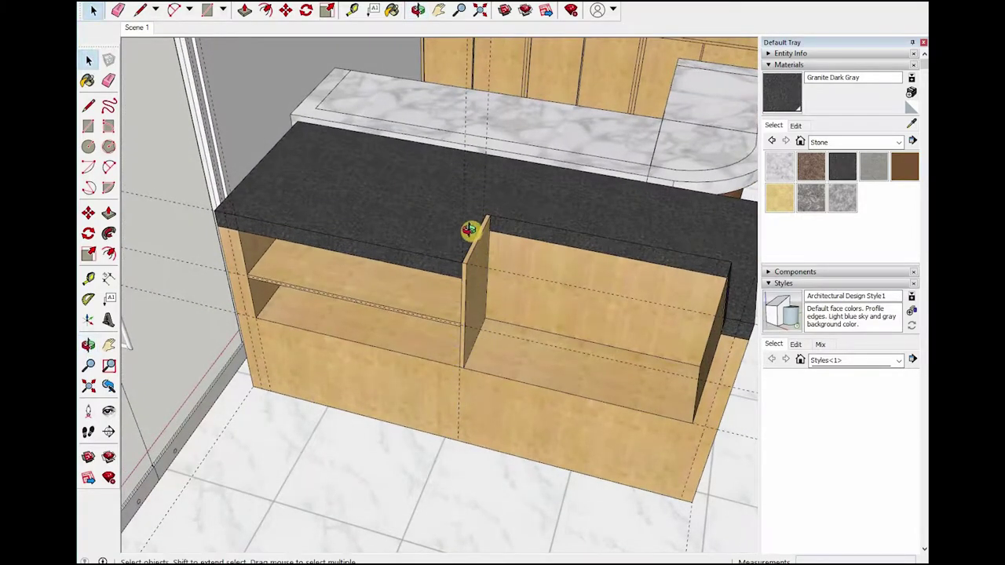
mouse_move(469, 229)
middle_down()
mouse_move(456, 411)
mouse_move(456, 343)
mouse_move(491, 317)
mouse_move(513, 323)
mouse_move(516, 339)
middle_up()
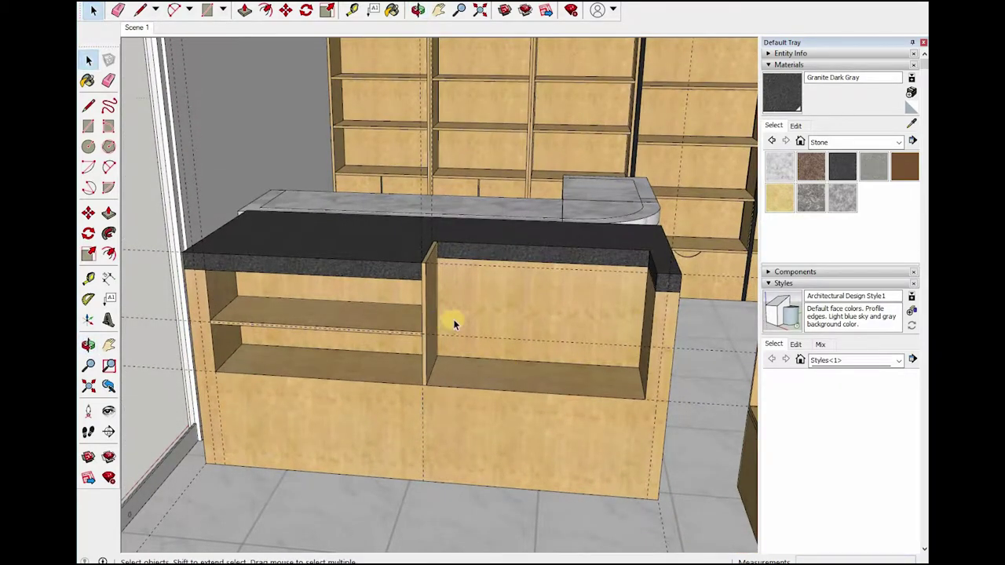
- Open the granite countertop group and pull its front face outward
double_click(399, 269)
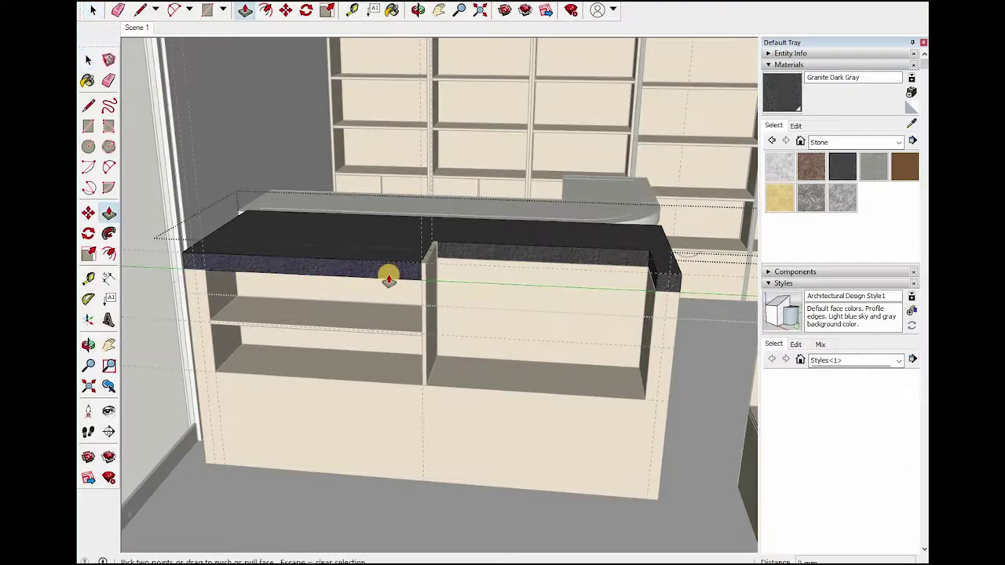
click(389, 279)
click(524, 267)
mouse_move(525, 267)
middle_down()
mouse_move(520, 330)
mouse_move(224, 370)
mouse_move(274, 366)
middle_up()
scroll(346, 342, up, 3)
scroll(345, 342, up, 5)
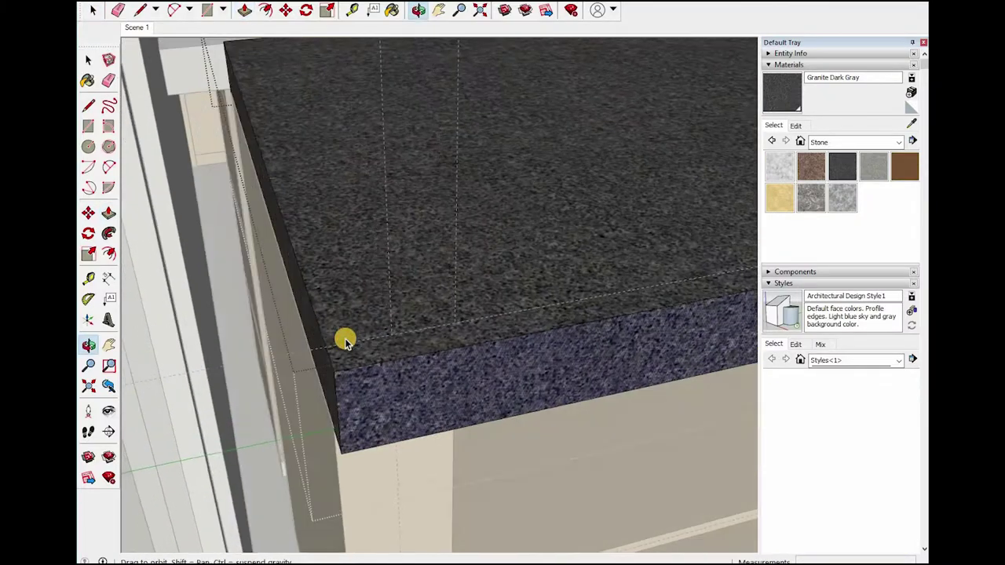
key(space)
- Extend the countertop's side face outward with Push/Pull
key(p)
click(324, 345)
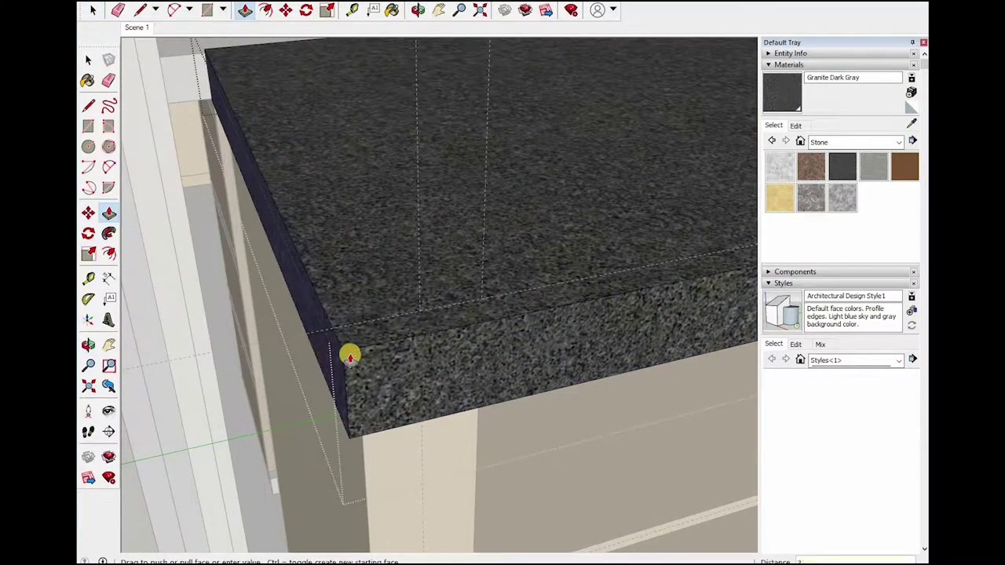
scroll(266, 375, down, 3)
key(space)
middle_drag(312, 309, 366, 332)
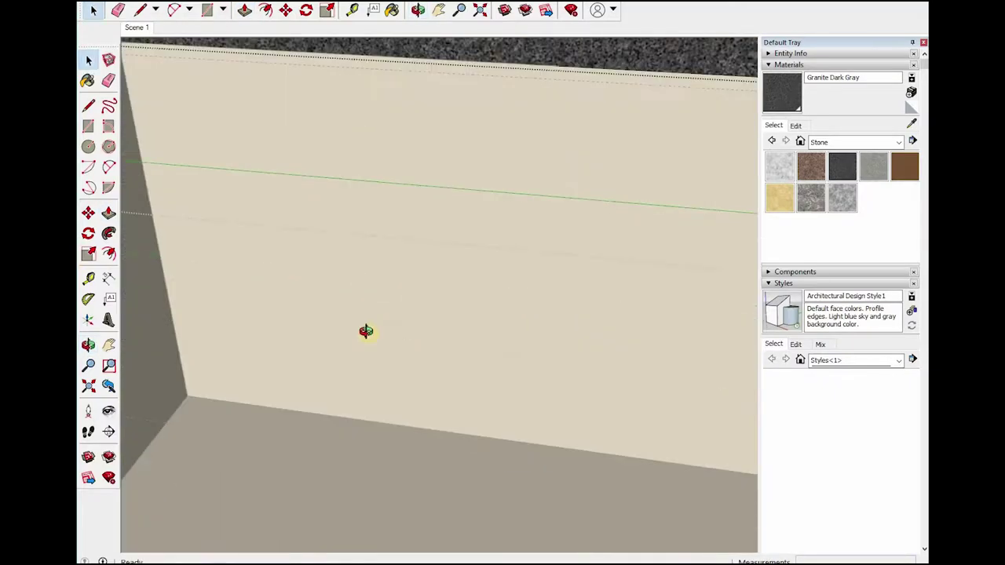
scroll(382, 281, down, 4)
scroll(383, 281, down, 2)
scroll(383, 275, up, 5)
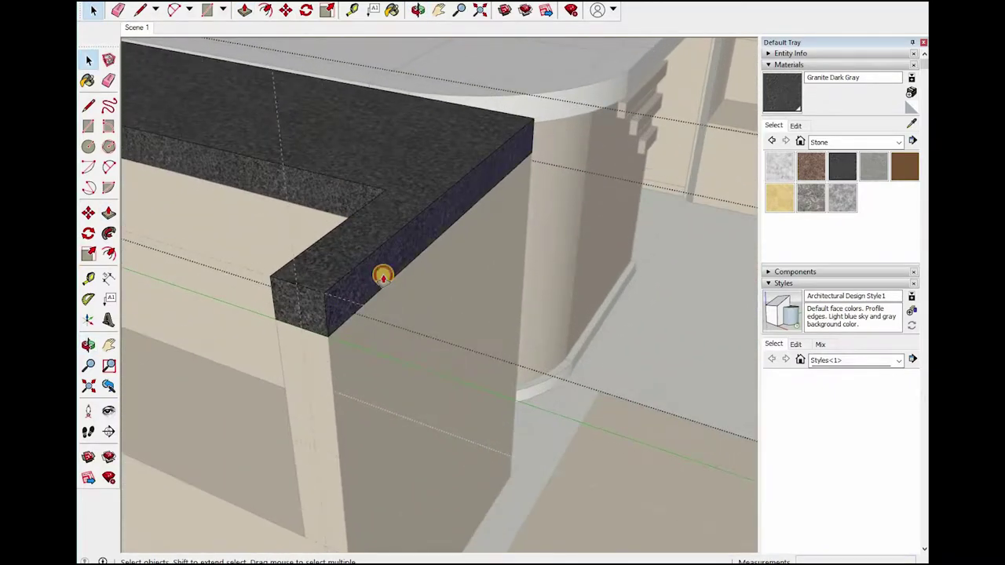
- Pull the countertop's front face and small end face further out
click(396, 277)
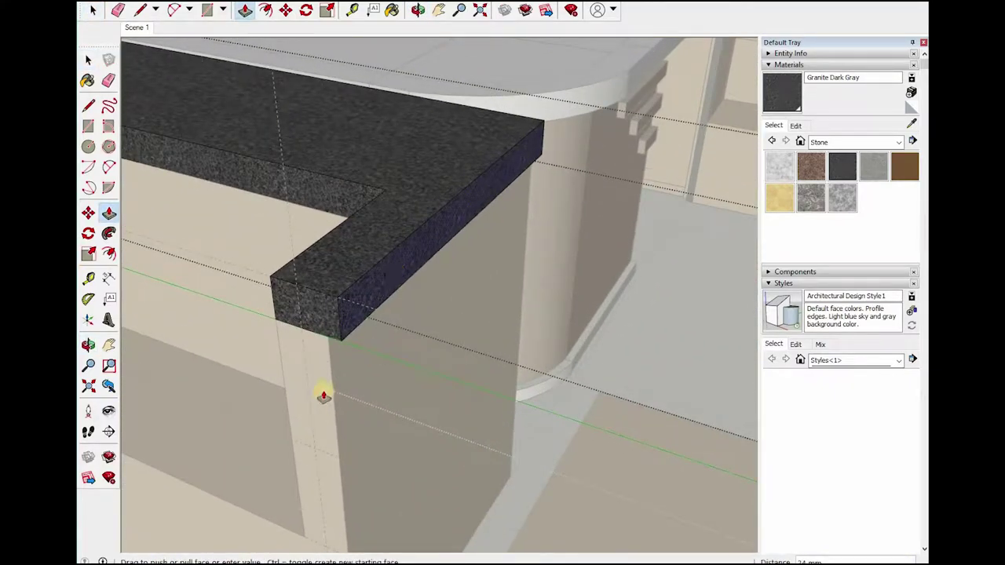
click(354, 302)
key(space)
scroll(354, 299, down, 2)
scroll(351, 301, up, 2)
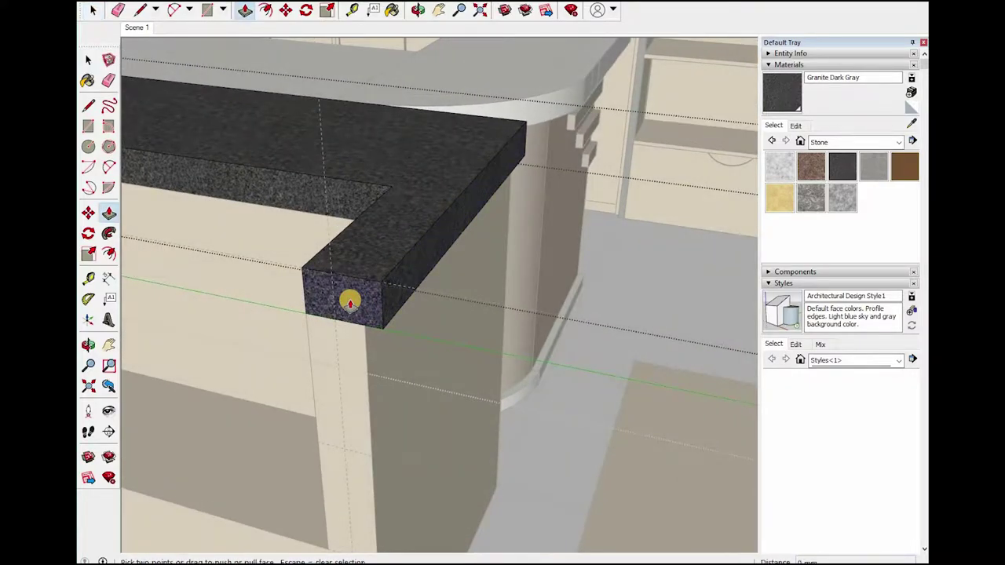
click(350, 301)
key(space)
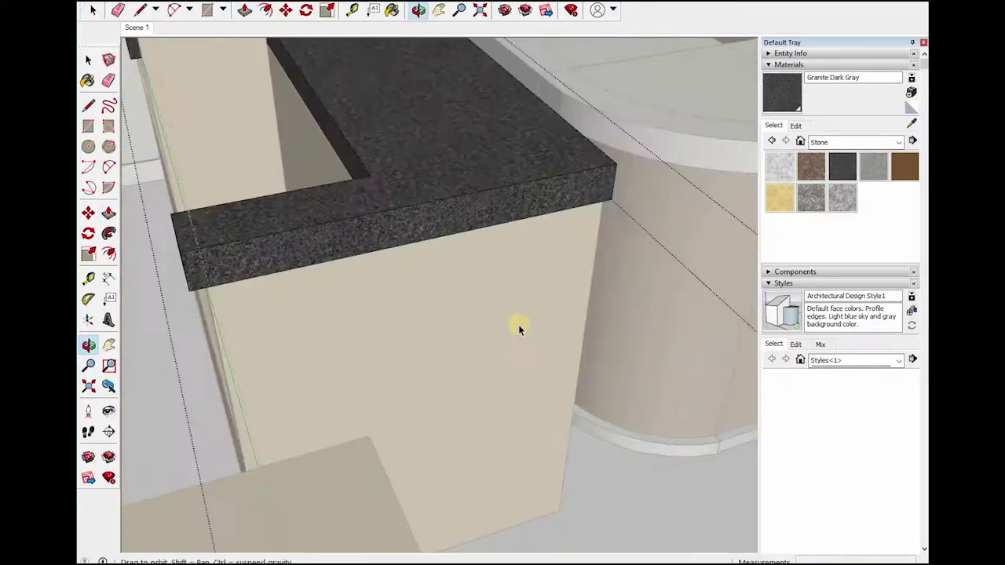
- Extend the countertop's long side face to form the overhang
middle_drag(477, 320, 479, 284)
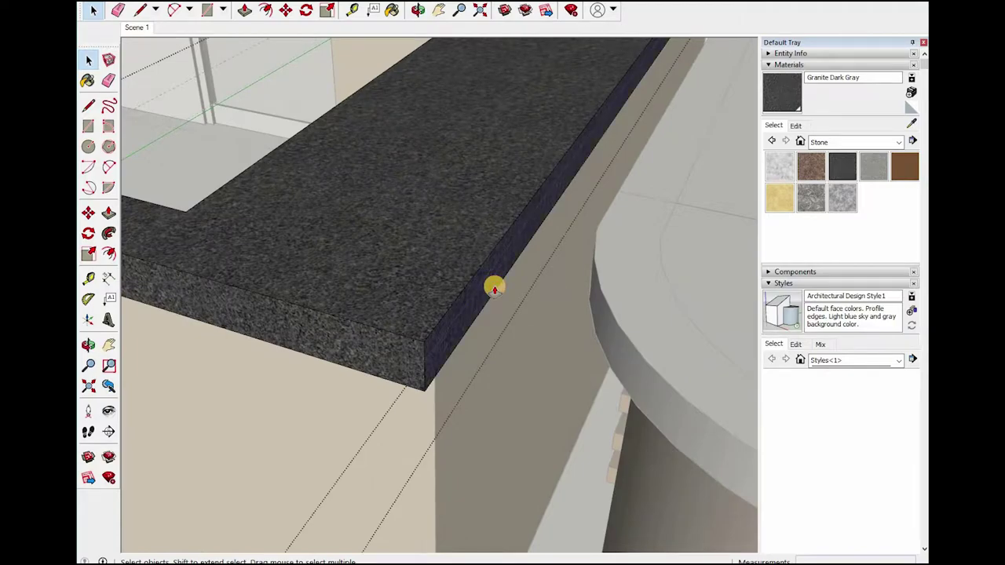
key(p)
click(494, 288)
click(475, 401)
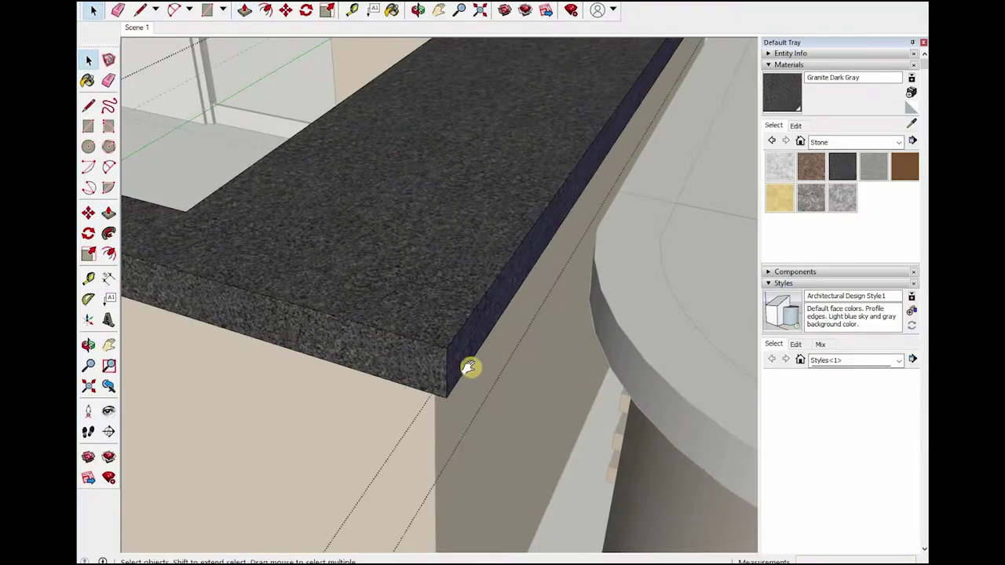
key(space)
mouse_move(471, 366)
middle_down()
mouse_move(674, 335)
mouse_move(602, 285)
mouse_move(538, 300)
mouse_move(414, 249)
middle_up()
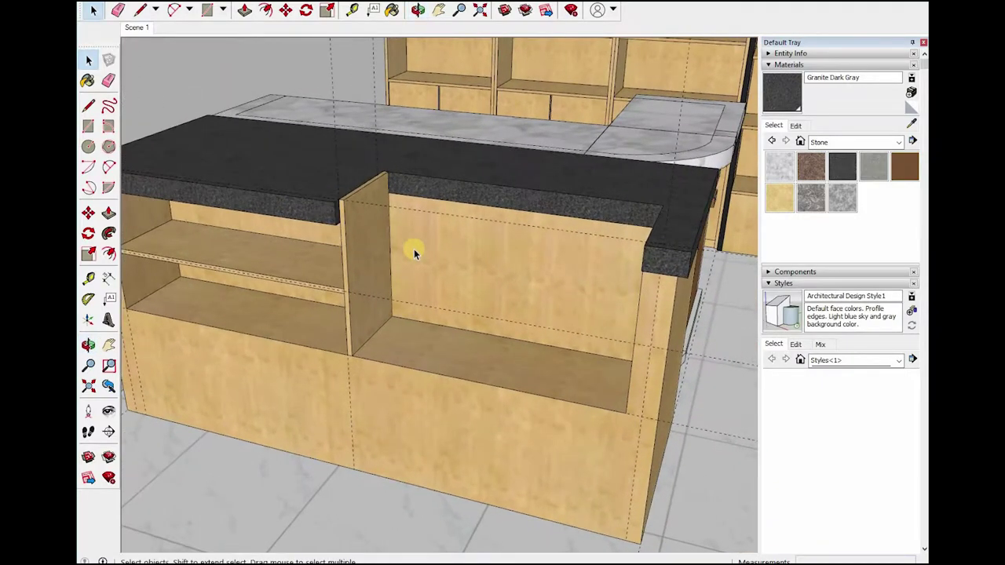
middle_drag(328, 296, 341, 271)
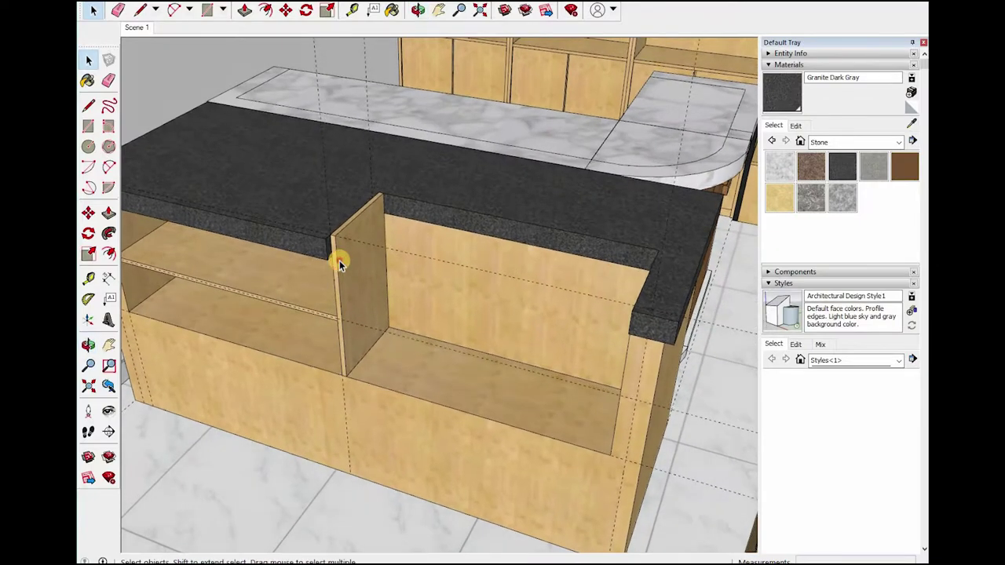
scroll(341, 270, up, 5)
double_click(339, 270)
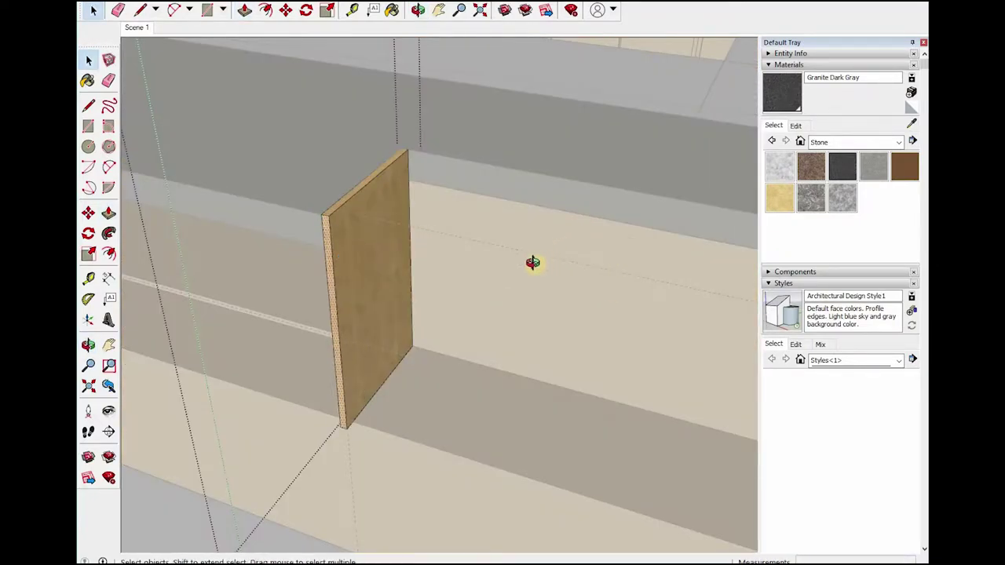
mouse_move(532, 262)
middle_down()
mouse_move(298, 292)
mouse_move(272, 330)
mouse_move(267, 287)
mouse_move(303, 357)
mouse_move(442, 394)
mouse_move(401, 337)
mouse_move(400, 348)
middle_up()
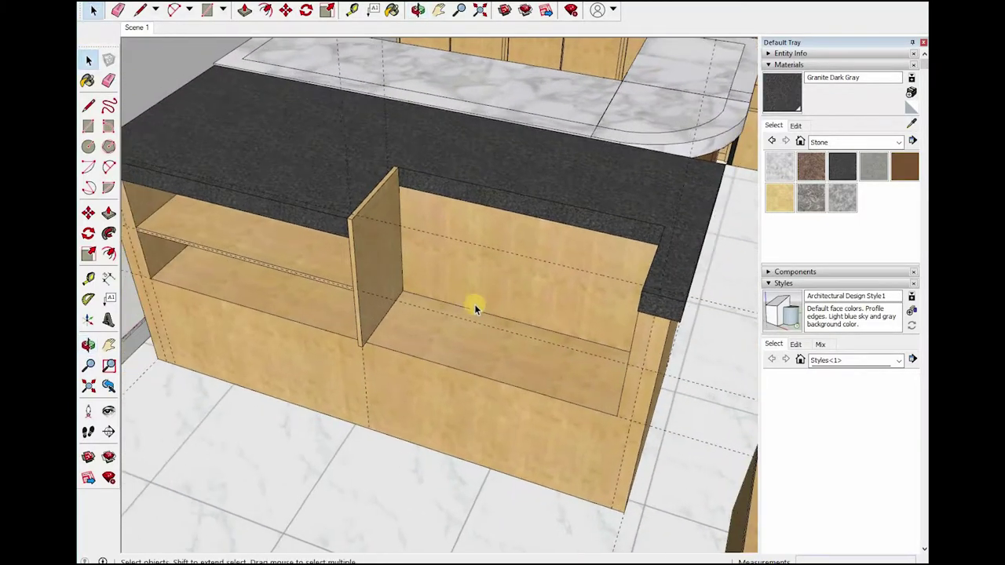
- Ctrl-copy the shelf into the right compartment at the divider corner
key(m)
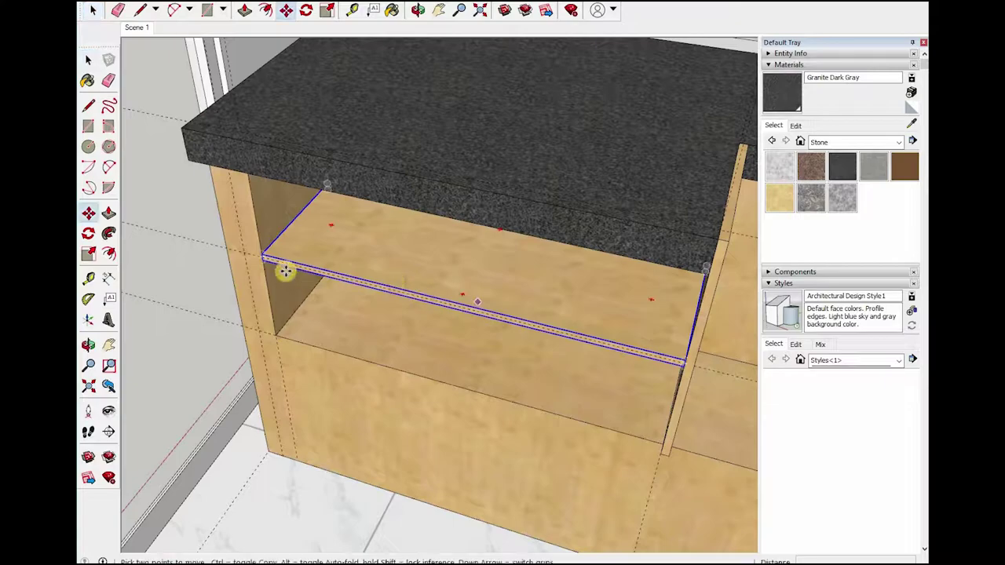
click(400, 293)
key(ctrl)
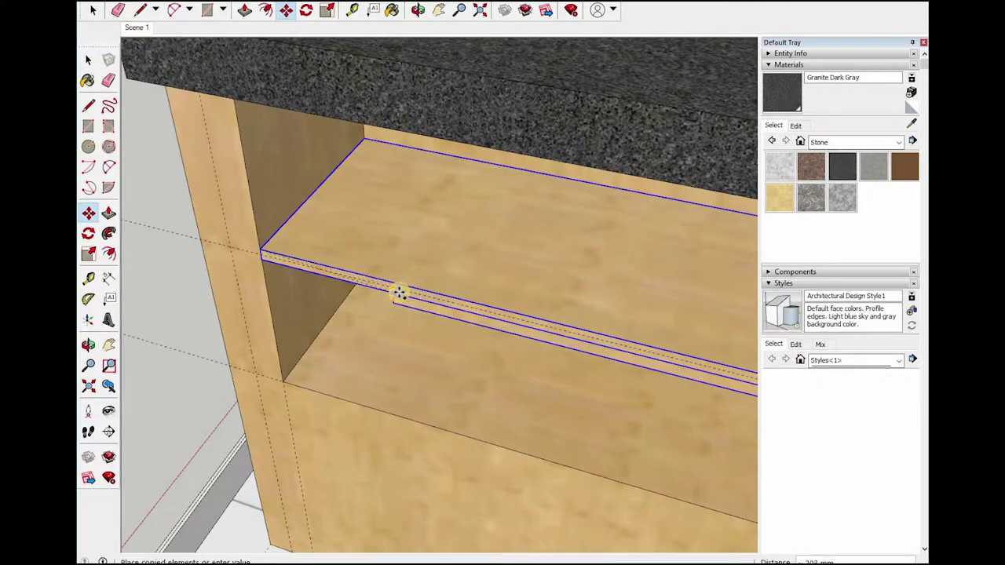
scroll(510, 318, down, 3)
scroll(498, 316, down, 2)
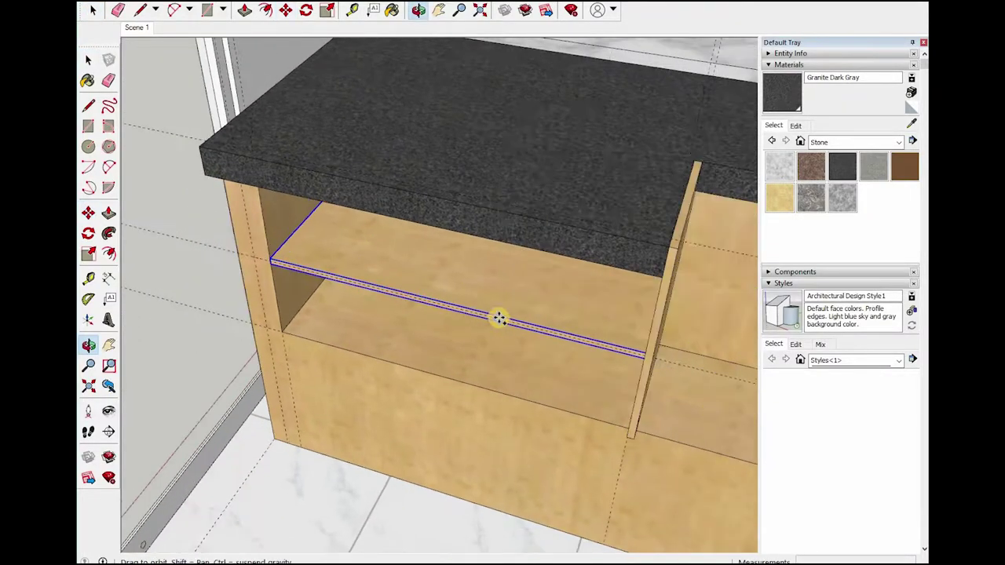
scroll(494, 311, up, 4)
scroll(492, 310, up, 1)
click(493, 311)
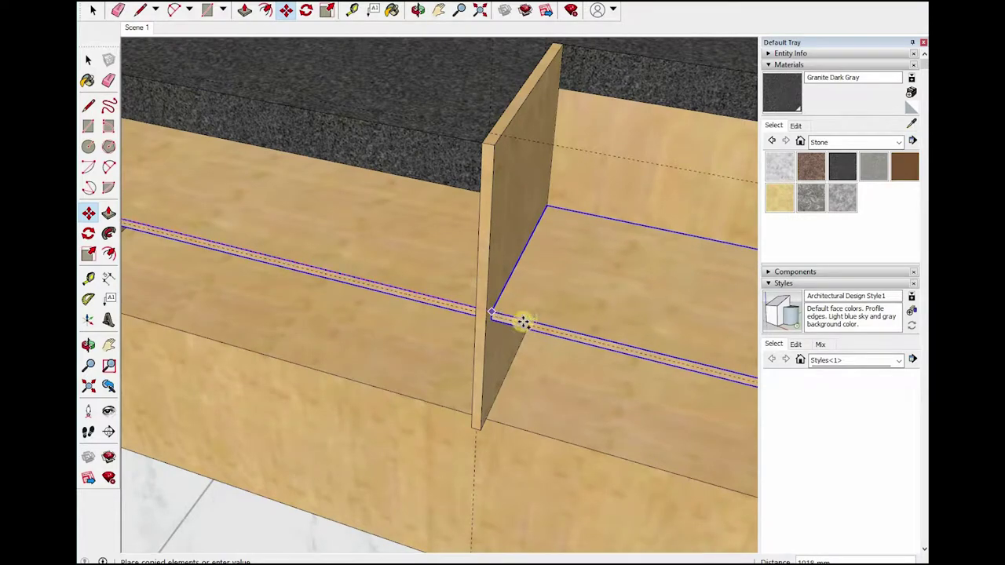
scroll(495, 316, up, 2)
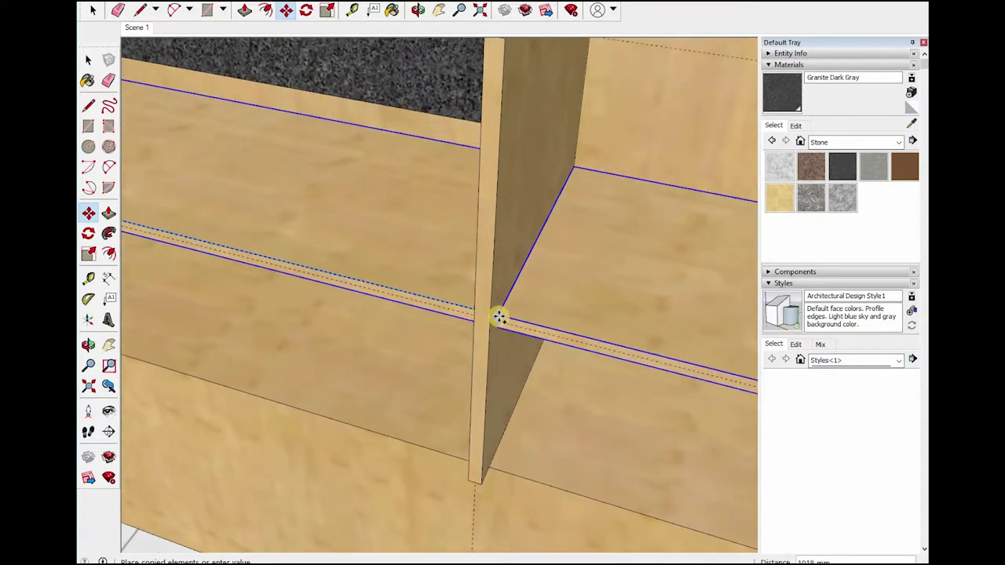
scroll(500, 316, down, 2)
scroll(473, 321, down, 3)
mouse_move(474, 320)
middle_down()
mouse_move(496, 289)
mouse_move(533, 73)
middle_up()
scroll(541, 69, up, 3)
- Make the shelf copy unique and open it for editing
right_click(503, 275)
click(538, 62)
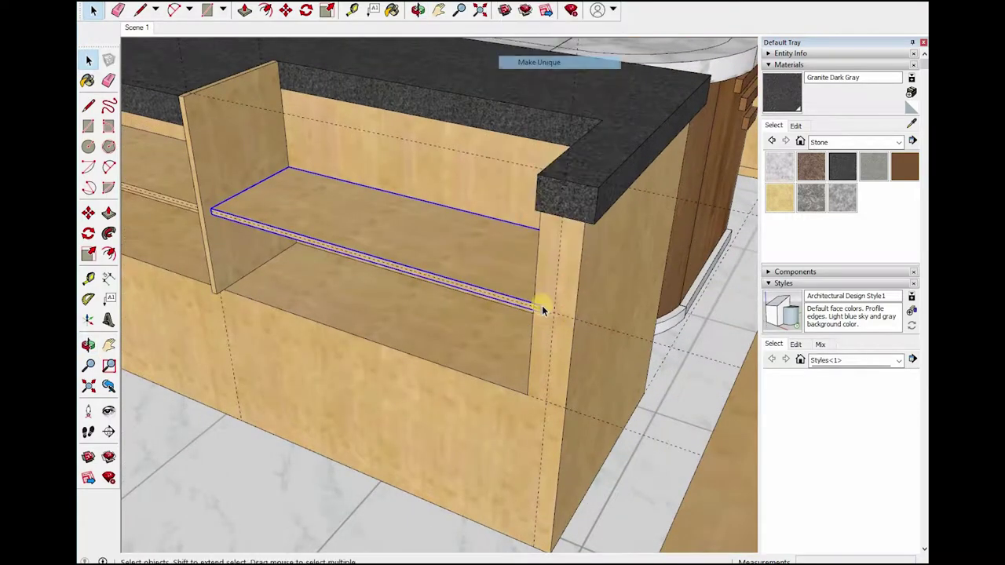
double_click(540, 312)
scroll(540, 312, up, 3)
scroll(540, 311, up, 2)
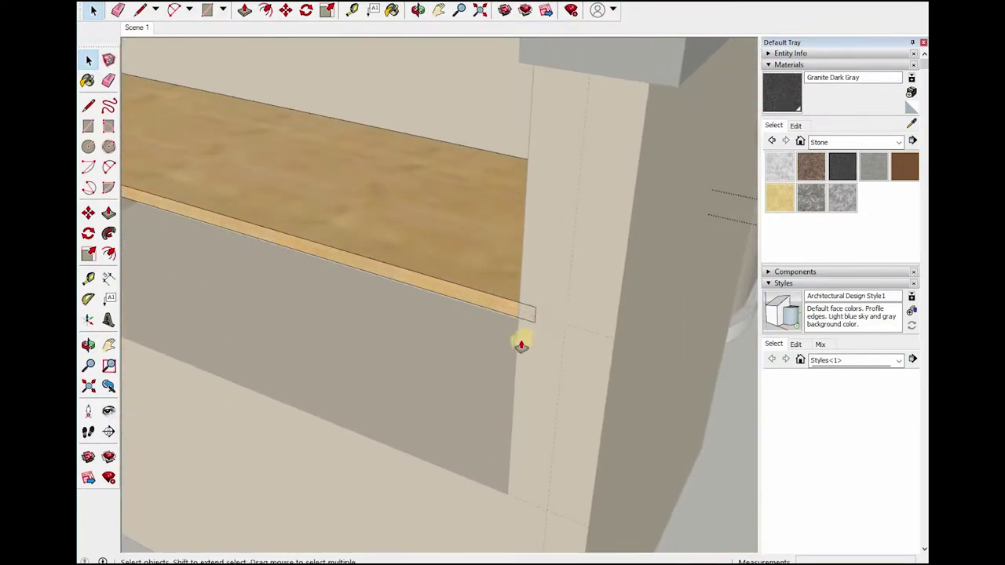
scroll(574, 371, down, 5)
mouse_move(511, 341)
middle_down()
mouse_move(689, 397)
mouse_move(599, 359)
mouse_move(582, 392)
mouse_move(526, 312)
mouse_move(564, 336)
middle_up()
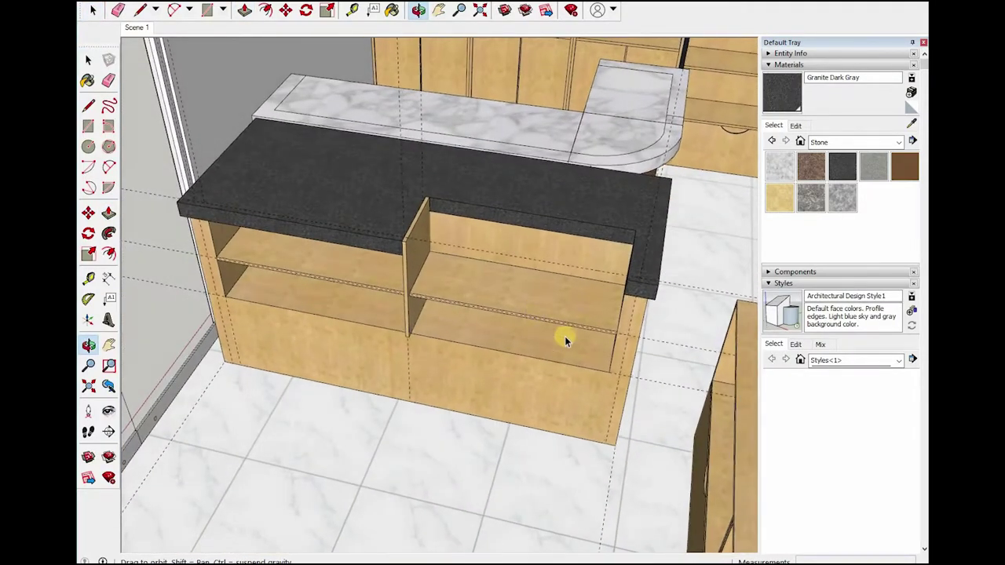
scroll(575, 395, up, 2)
- Push/Pull the divider panel's top edge up above the granite countertop
scroll(562, 397, up, 3)
mouse_move(531, 411)
middle_down()
mouse_move(322, 162)
mouse_move(365, 321)
mouse_move(369, 235)
mouse_move(355, 179)
middle_up()
scroll(338, 229, up, 5)
key(p)
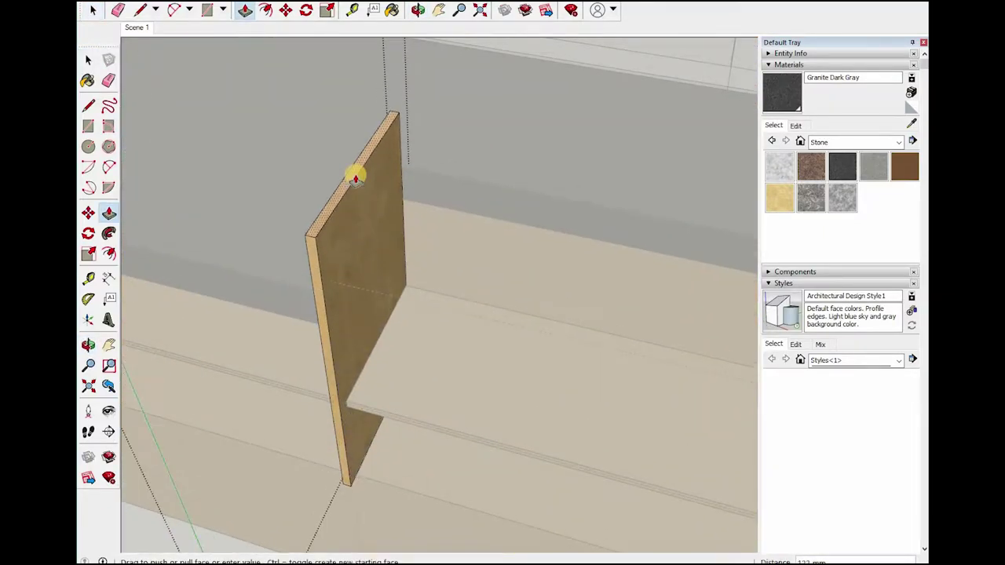
mouse_move(399, 206)
middle_down()
mouse_move(469, 196)
mouse_move(460, 227)
middle_up()
scroll(460, 227, up, 1)
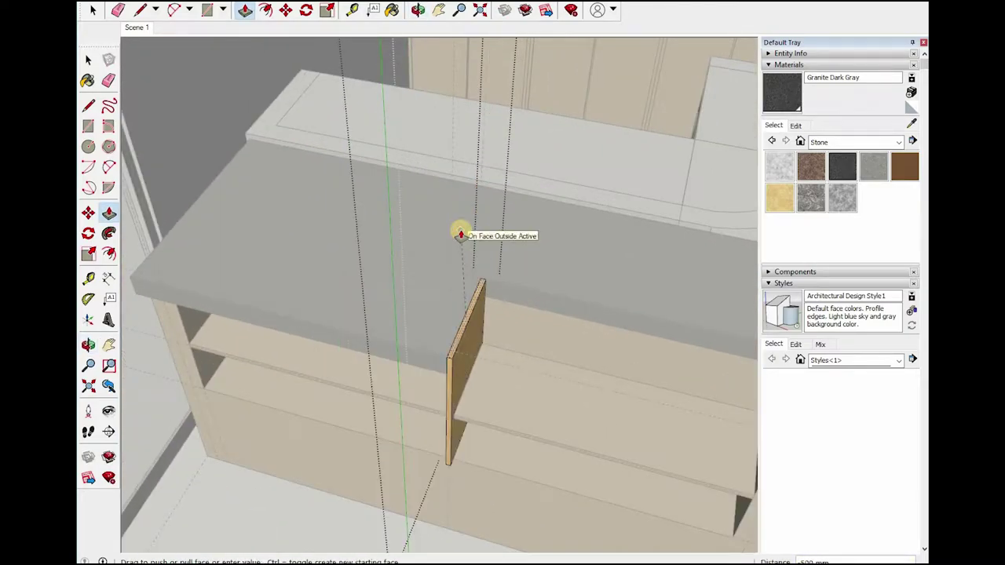
- Make the model see-through and start an arc on the divider panel
mouse_move(536, 150)
middle_down()
mouse_move(332, 197)
mouse_move(326, 208)
middle_up()
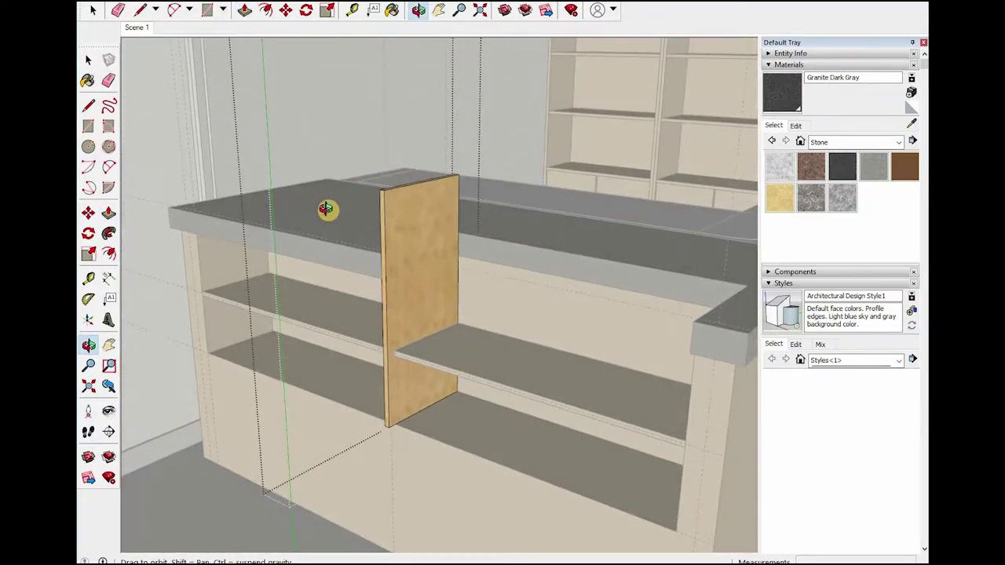
mouse_move(641, 275)
middle_down()
mouse_move(606, 321)
mouse_move(538, 230)
middle_up()
scroll(539, 227, up, 2)
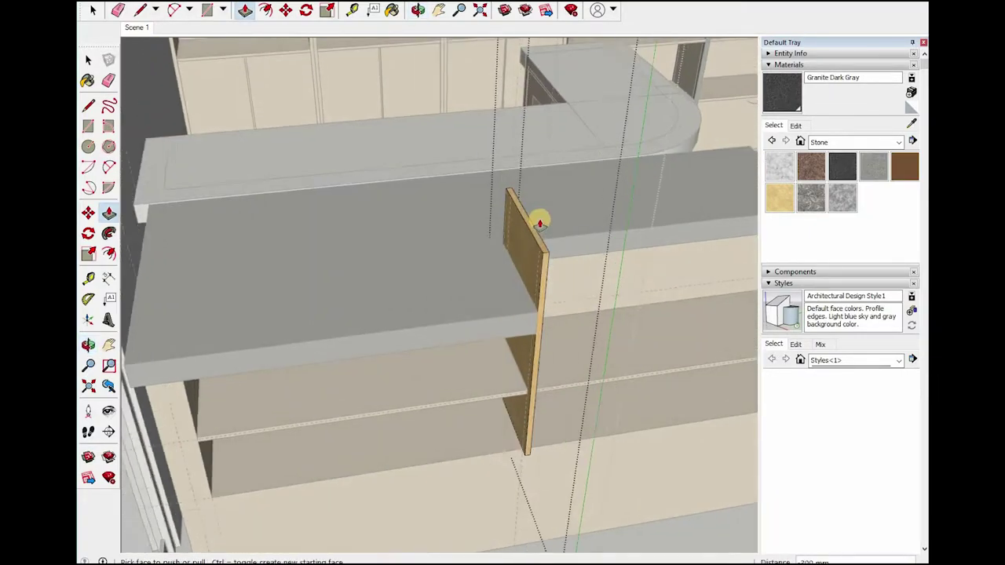
scroll(539, 223, up, 1)
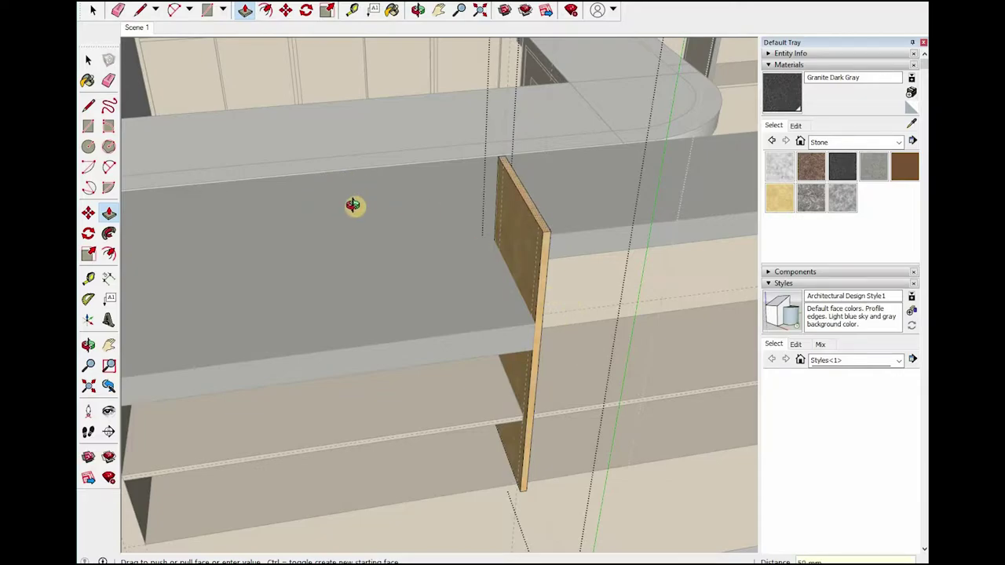
mouse_move(353, 205)
middle_down()
mouse_move(673, 281)
mouse_move(565, 233)
mouse_move(502, 264)
mouse_move(552, 252)
mouse_move(523, 220)
mouse_move(533, 253)
middle_up()
key(space)
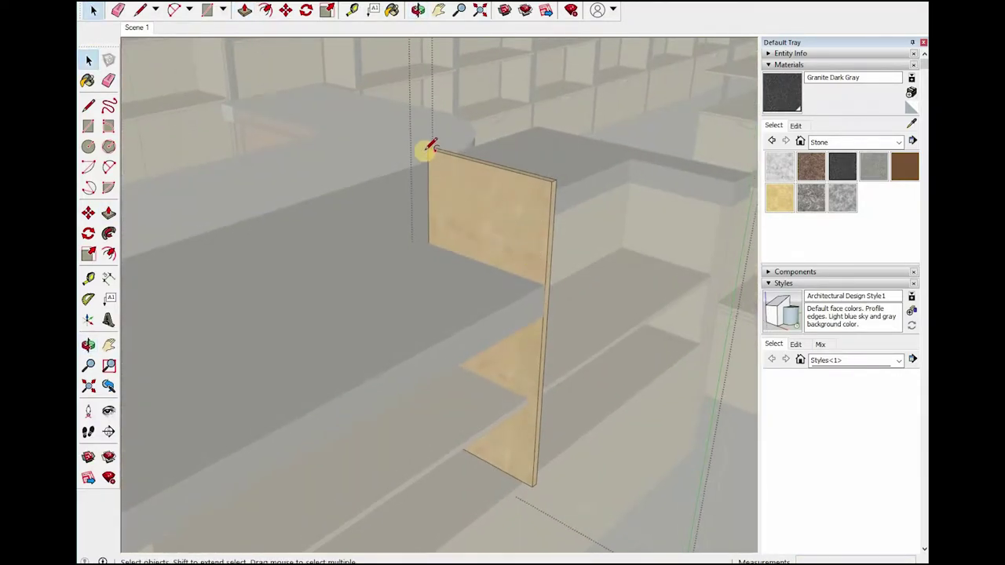
key(shift+p)
mouse_move(422, 234)
middle_down()
mouse_move(390, 266)
mouse_move(308, 257)
middle_up()
mouse_move(556, 296)
middle_down()
mouse_move(301, 284)
mouse_move(234, 249)
mouse_move(431, 298)
mouse_move(437, 343)
middle_up()
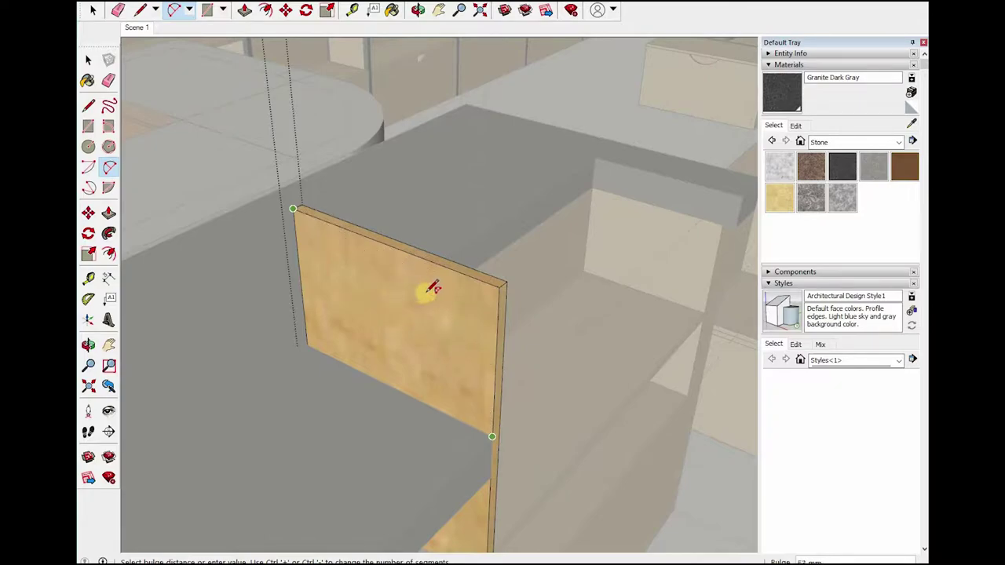
scroll(432, 289, up, 2)
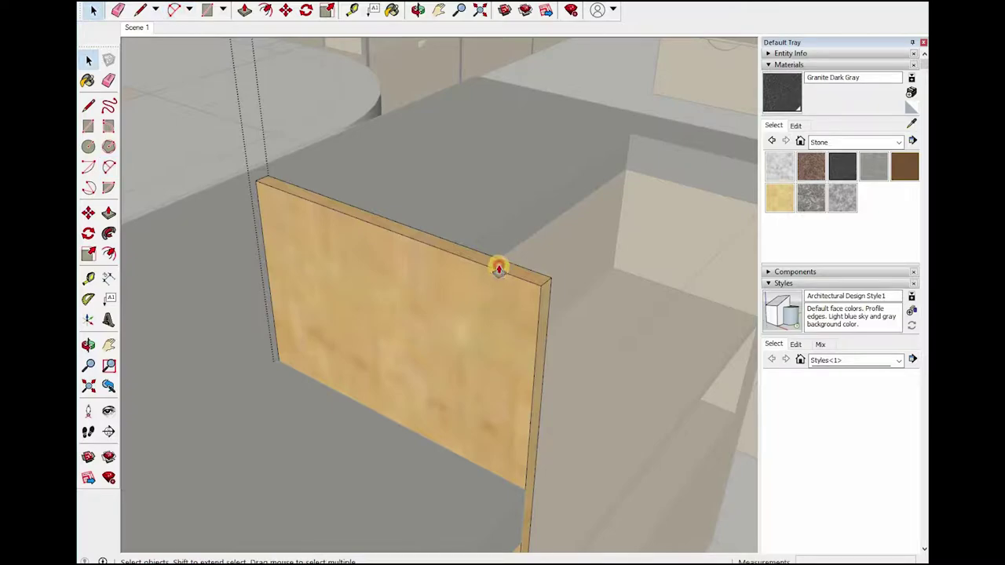
key(p)
drag(499, 266, 503, 242)
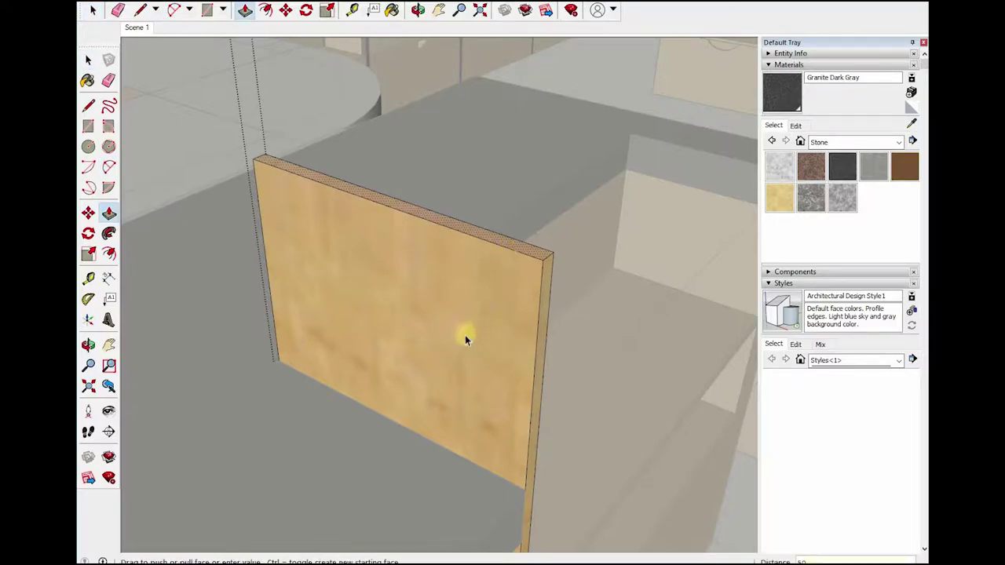
key(space)
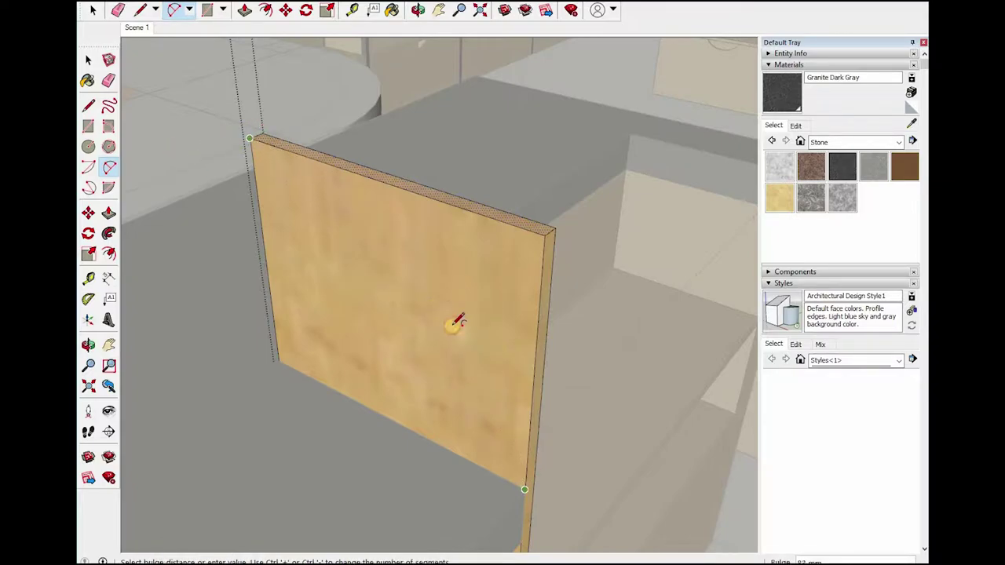
click(479, 277)
key(p)
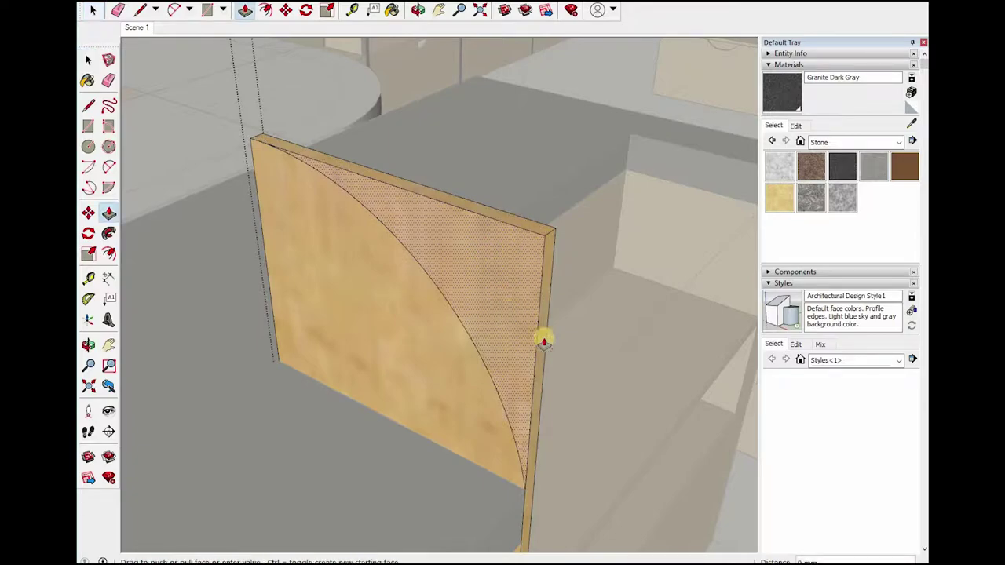
drag(541, 336, 166, 345)
mouse_move(165, 345)
middle_down()
mouse_move(572, 288)
mouse_move(253, 204)
mouse_move(132, 185)
mouse_move(110, 216)
mouse_move(91, 286)
mouse_move(98, 294)
mouse_move(667, 309)
mouse_move(702, 332)
mouse_move(610, 327)
middle_up()
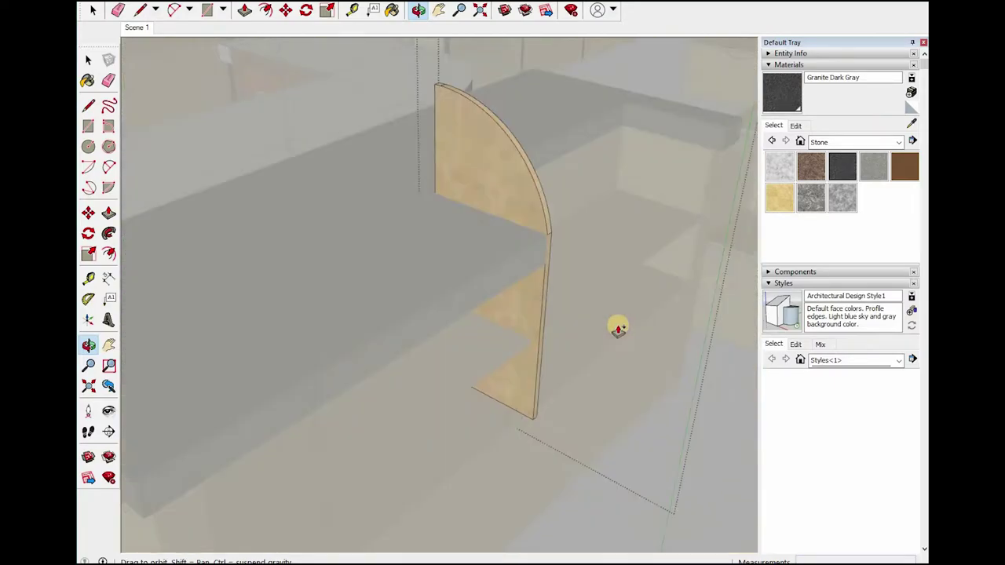
key(ctrl+z)
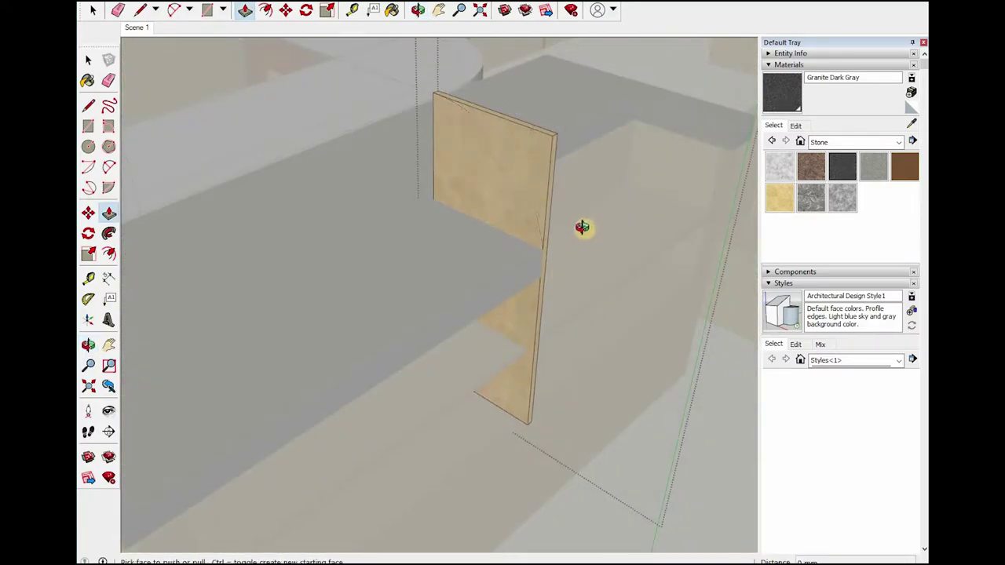
key(space)
mouse_move(586, 353)
middle_down()
mouse_move(579, 274)
mouse_move(395, 246)
mouse_move(347, 334)
mouse_move(511, 343)
mouse_move(510, 296)
middle_up()
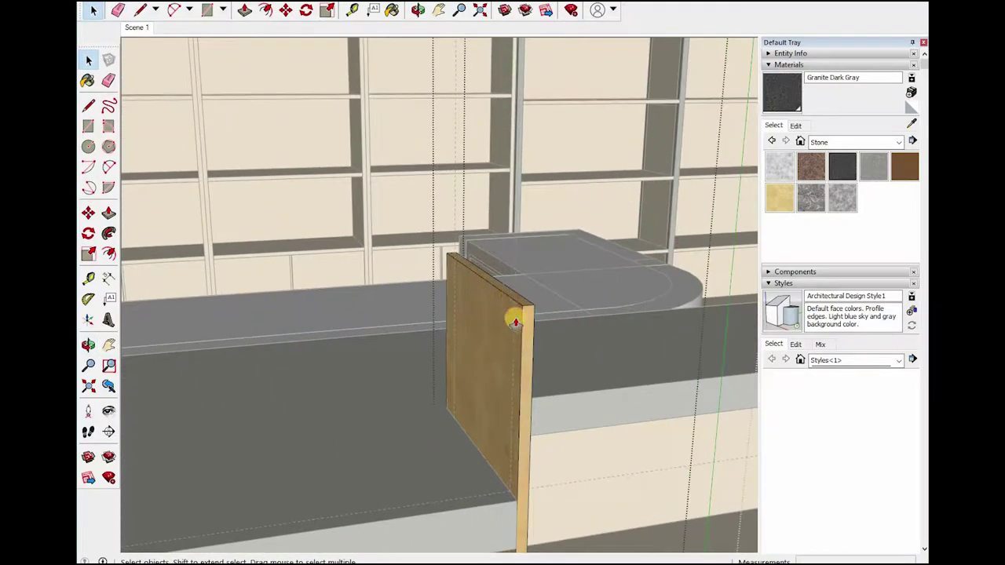
- Finish the arc's bulge across the divider's top corner, dismissing the segment-count warning
scroll(515, 322, up, 1)
key(p)
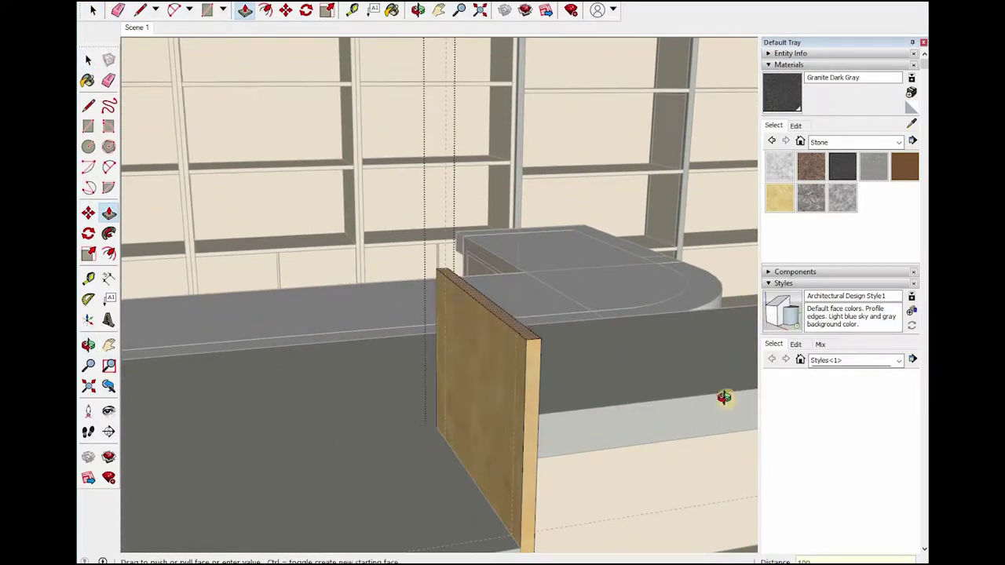
key(space)
mouse_move(709, 415)
middle_down()
mouse_move(646, 354)
mouse_move(631, 362)
middle_up()
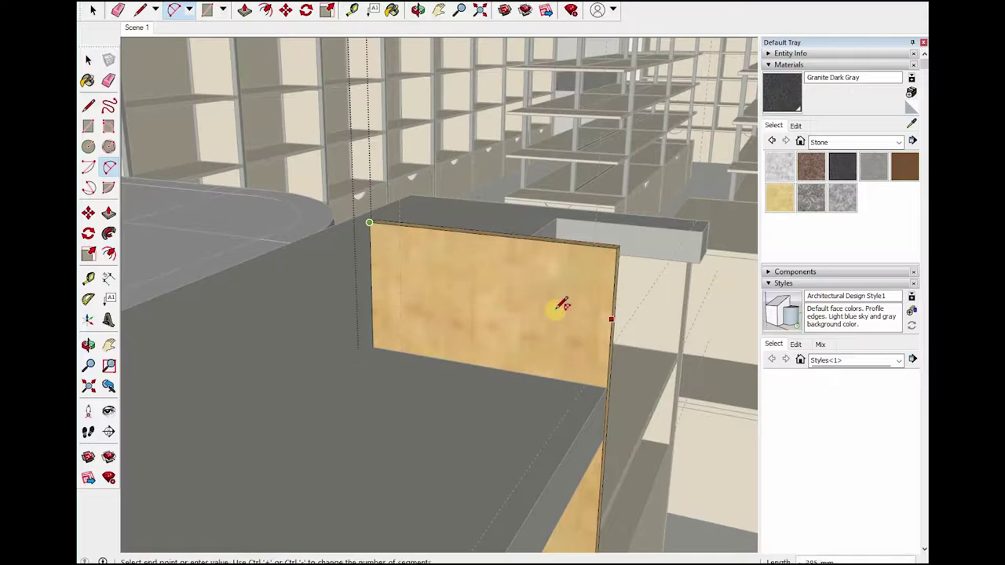
click(594, 289)
click(587, 289)
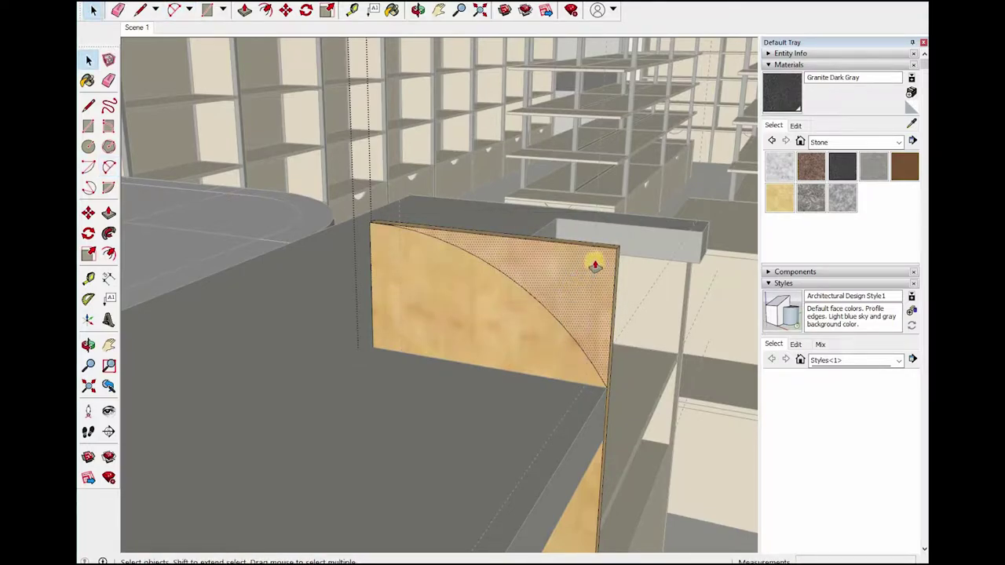
- Push away the panel areas beyond the arc to leave a curved top
click(396, 370)
mouse_move(731, 278)
middle_down()
mouse_move(221, 229)
mouse_move(223, 217)
mouse_move(190, 217)
mouse_move(511, 220)
mouse_move(385, 321)
mouse_move(494, 280)
mouse_move(421, 314)
mouse_move(534, 191)
mouse_move(434, 197)
mouse_move(413, 215)
mouse_move(545, 298)
mouse_move(448, 320)
mouse_move(688, 321)
mouse_move(620, 309)
mouse_move(450, 343)
mouse_move(489, 304)
mouse_move(550, 280)
mouse_move(314, 288)
mouse_move(237, 240)
mouse_move(233, 212)
mouse_move(264, 202)
mouse_move(568, 347)
mouse_move(253, 301)
mouse_move(556, 311)
mouse_move(545, 327)
middle_up()
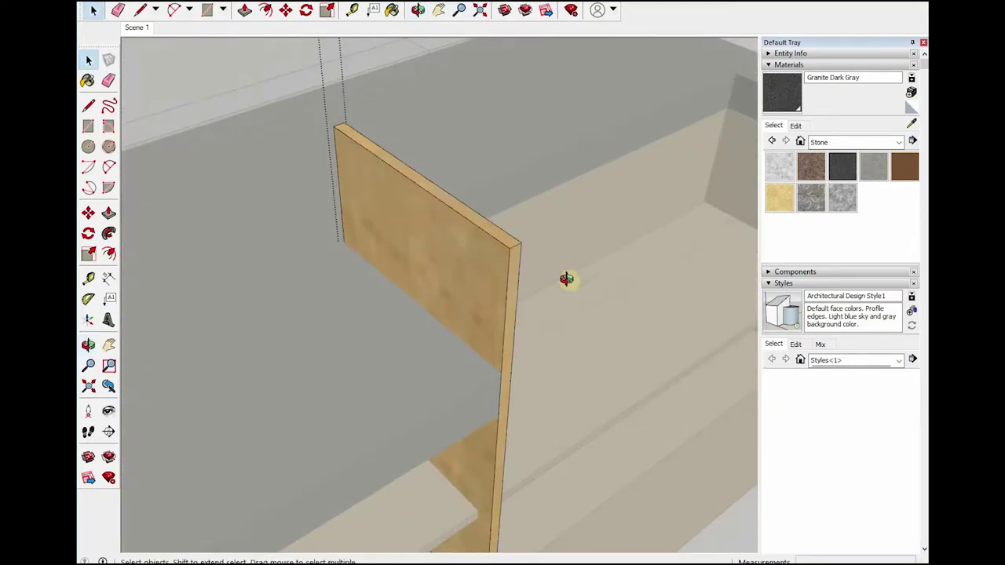
mouse_move(566, 279)
middle_down()
mouse_move(610, 272)
mouse_move(565, 278)
mouse_move(510, 328)
mouse_move(472, 259)
mouse_move(484, 271)
mouse_move(498, 262)
mouse_move(453, 249)
mouse_move(301, 144)
middle_up()
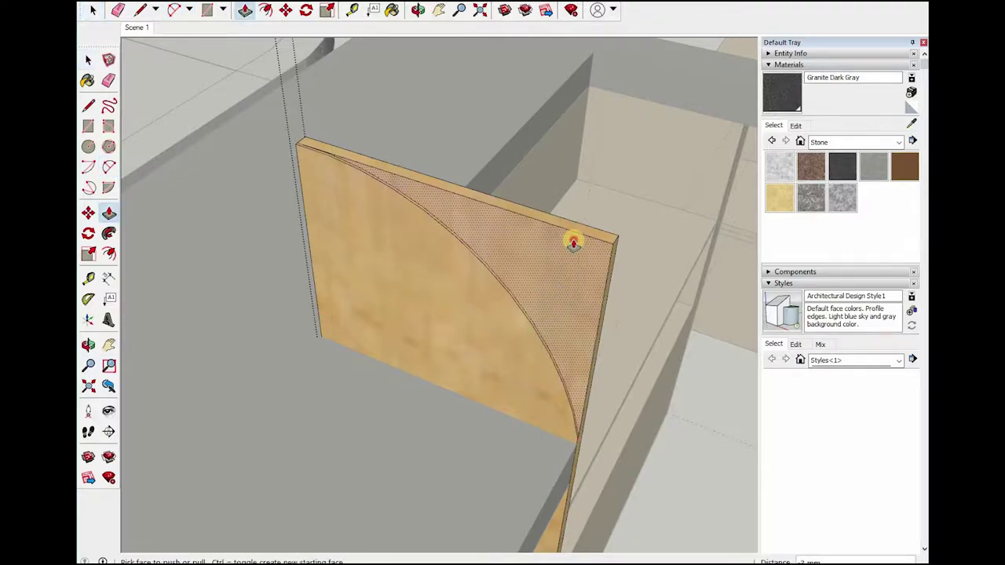
click(314, 332)
mouse_move(315, 333)
middle_down()
mouse_move(489, 276)
mouse_move(173, 197)
mouse_move(224, 162)
mouse_move(552, 360)
mouse_move(502, 303)
mouse_move(341, 361)
mouse_move(376, 383)
mouse_move(354, 307)
mouse_move(428, 294)
middle_up()
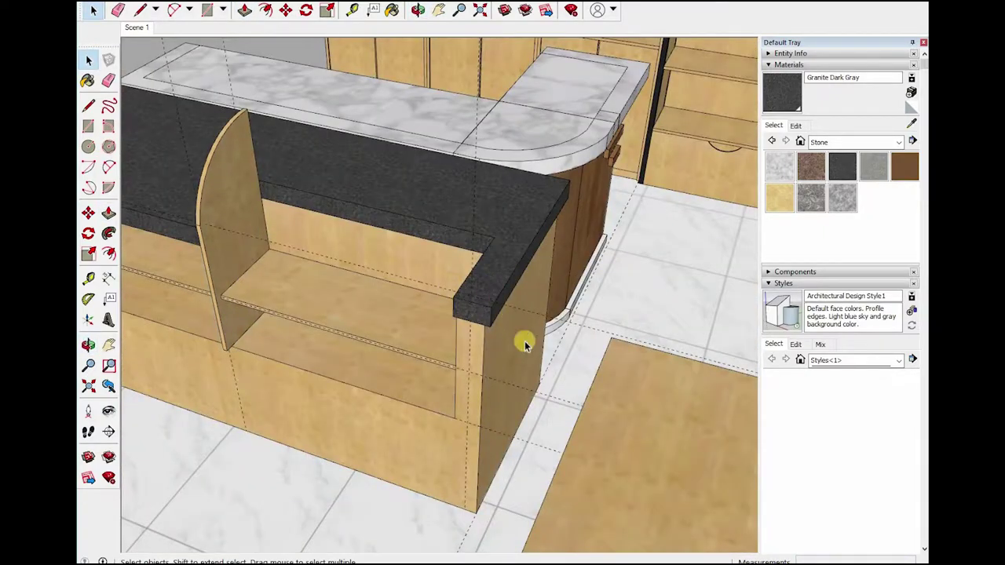
- Copy the wooden shelf and rotate the copy 90° so it stands upright
scroll(525, 343, up, 3)
scroll(482, 381, up, 3)
mouse_move(474, 348)
middle_down()
mouse_move(480, 370)
mouse_move(462, 326)
mouse_move(408, 325)
mouse_move(489, 316)
mouse_move(395, 288)
middle_up()
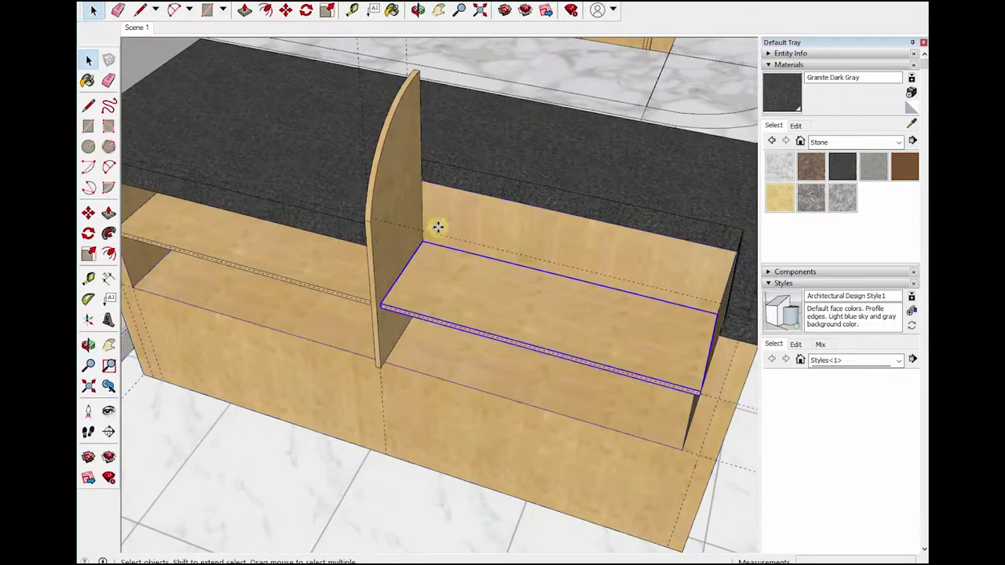
key(m)
scroll(437, 227, up, 2)
key(ctrl)
click(376, 314)
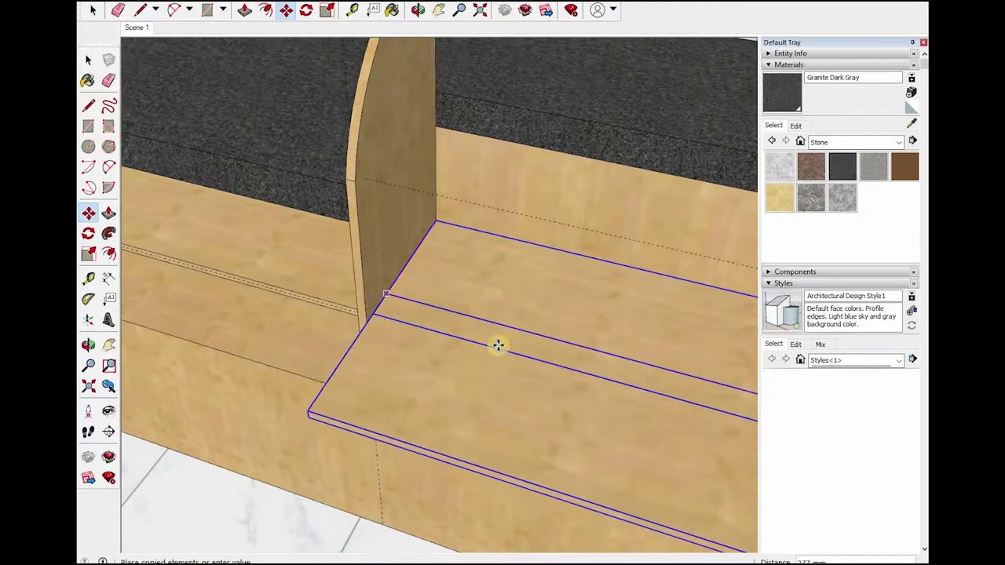
mouse_move(522, 310)
middle_down()
mouse_move(583, 358)
mouse_move(632, 348)
mouse_move(634, 357)
middle_up()
key(space)
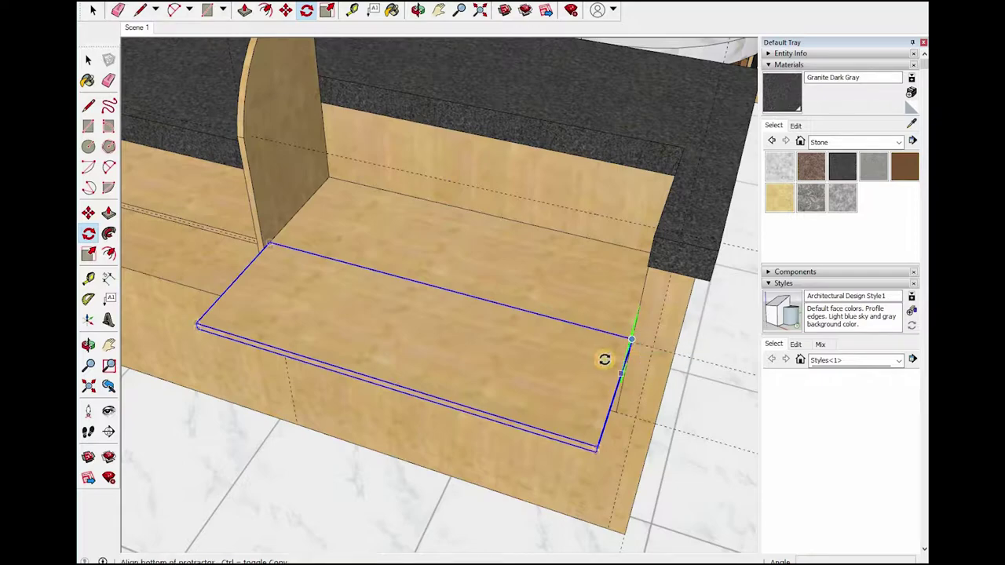
click(604, 359)
click(525, 338)
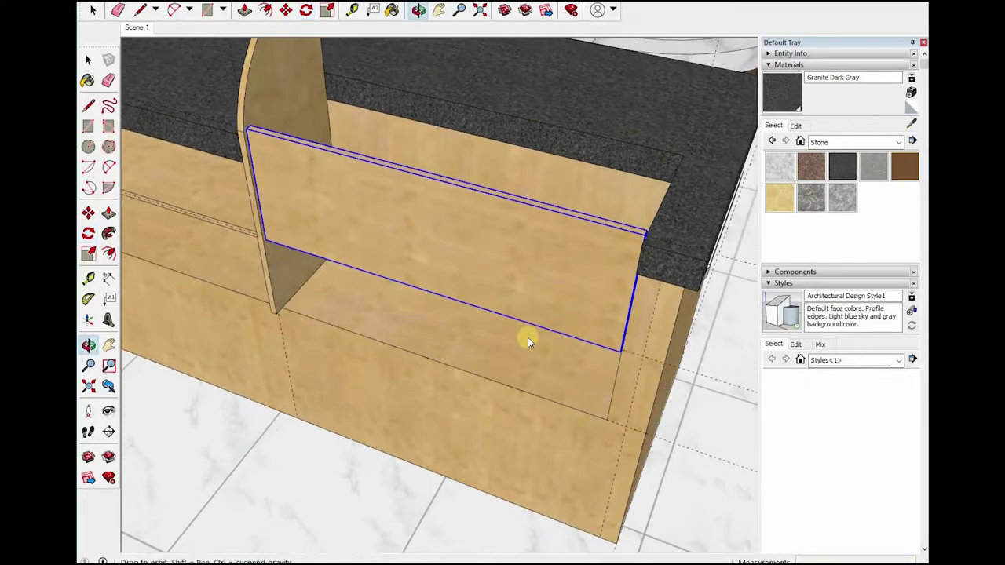
- Make the upright board unique and open it for editing
key(space)
right_click(480, 336)
click(541, 322)
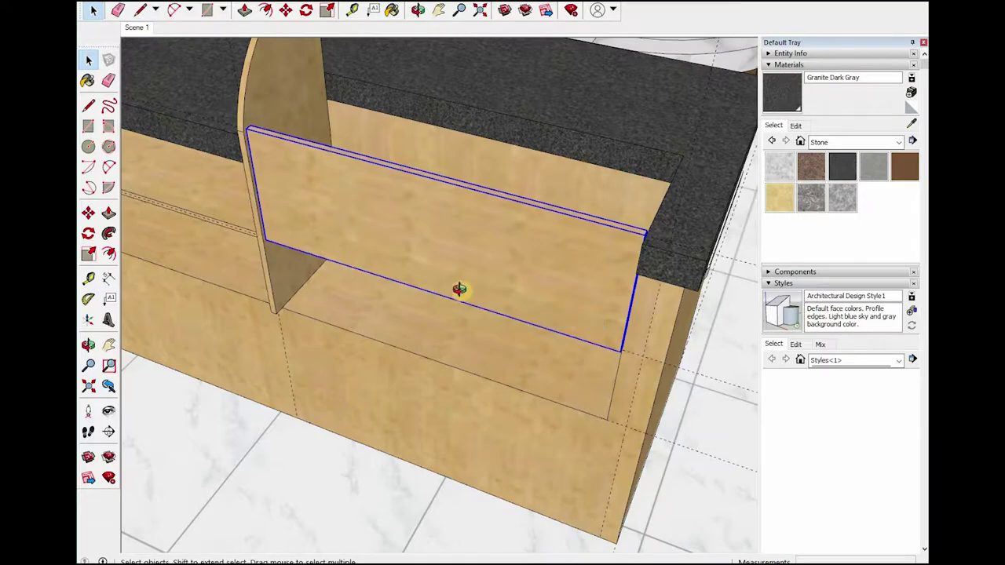
mouse_move(531, 260)
middle_down()
mouse_move(477, 142)
mouse_move(483, 356)
mouse_move(639, 197)
mouse_move(341, 263)
middle_up()
scroll(478, 141, up, 3)
scroll(476, 123, up, 3)
scroll(640, 193, down, 2)
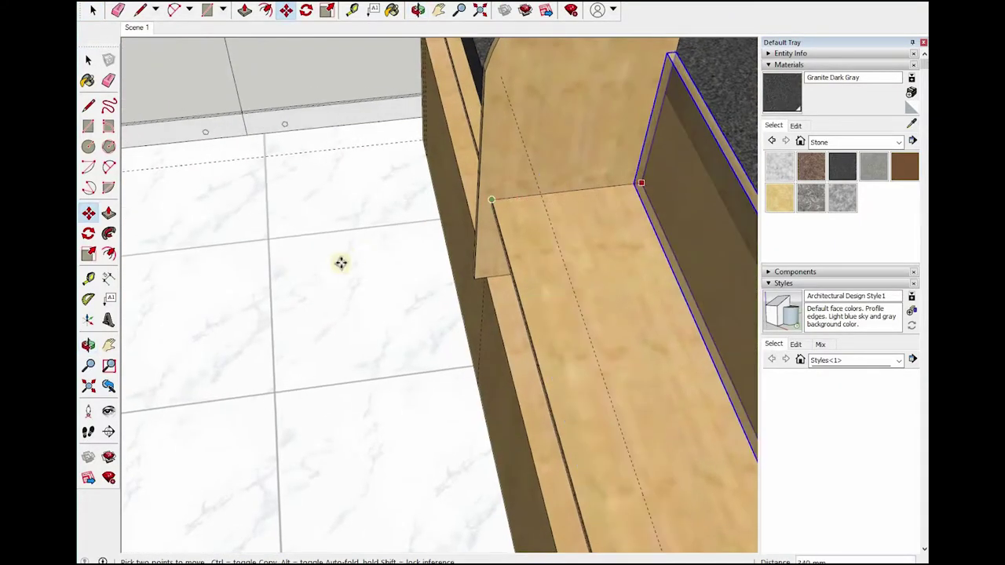
key(space)
scroll(346, 191, down, 3)
scroll(334, 184, up, 4)
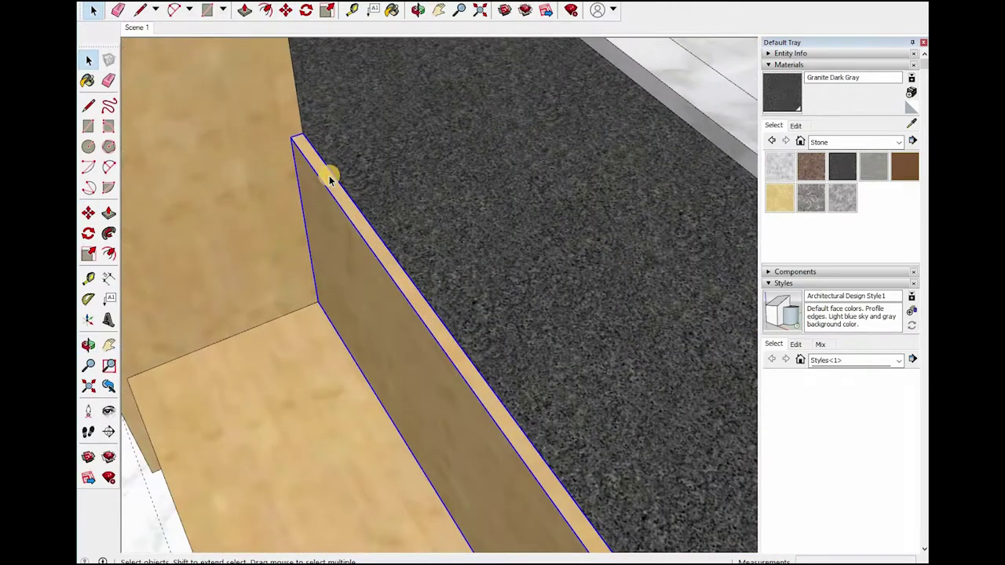
double_click(330, 179)
- Orbit around the cabinet to frame the cubby beneath the curved divider
scroll(330, 186, down, 4)
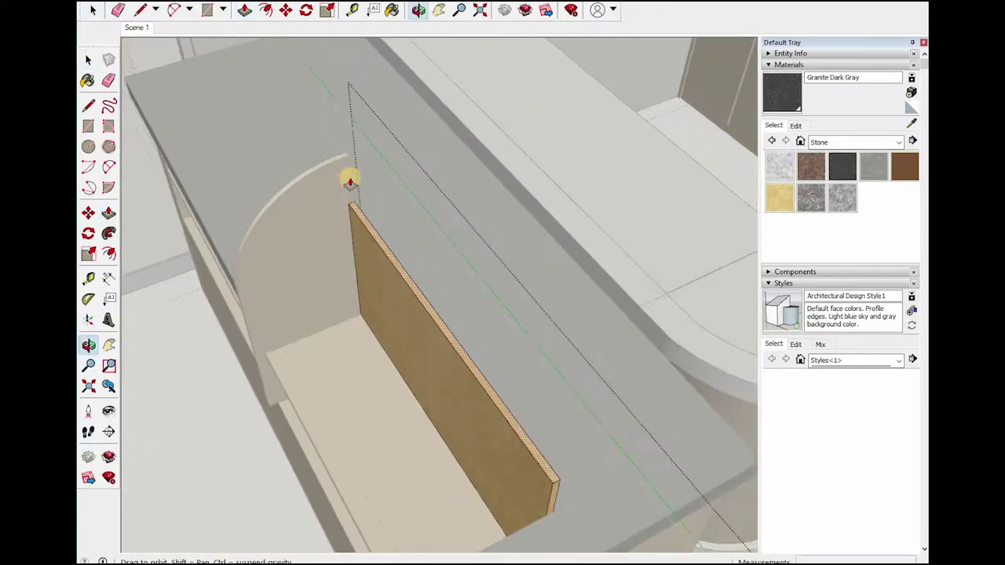
scroll(348, 175, up, 2)
scroll(597, 290, down, 3)
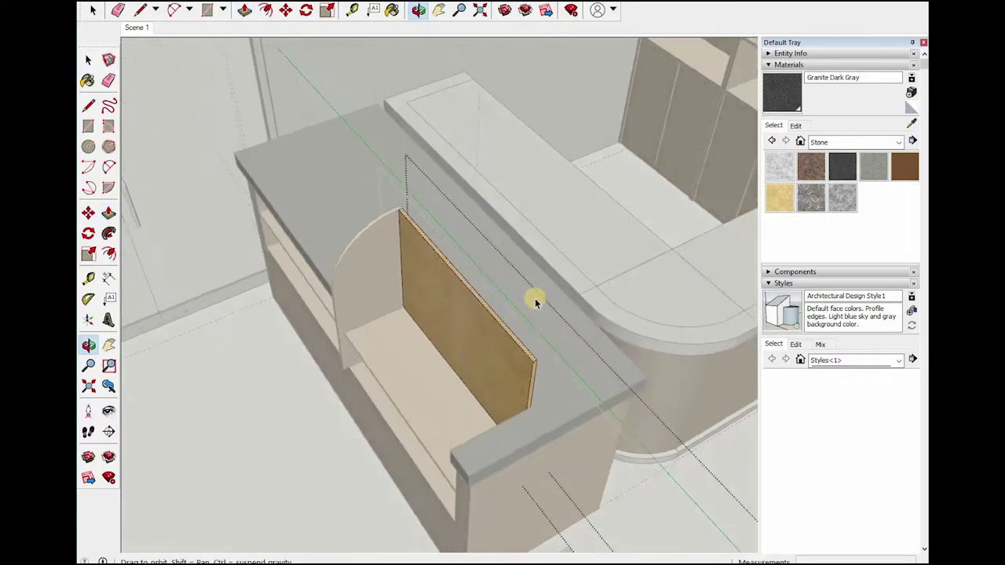
middle_drag(533, 296, 258, 280)
key(space)
scroll(271, 329, up, 3)
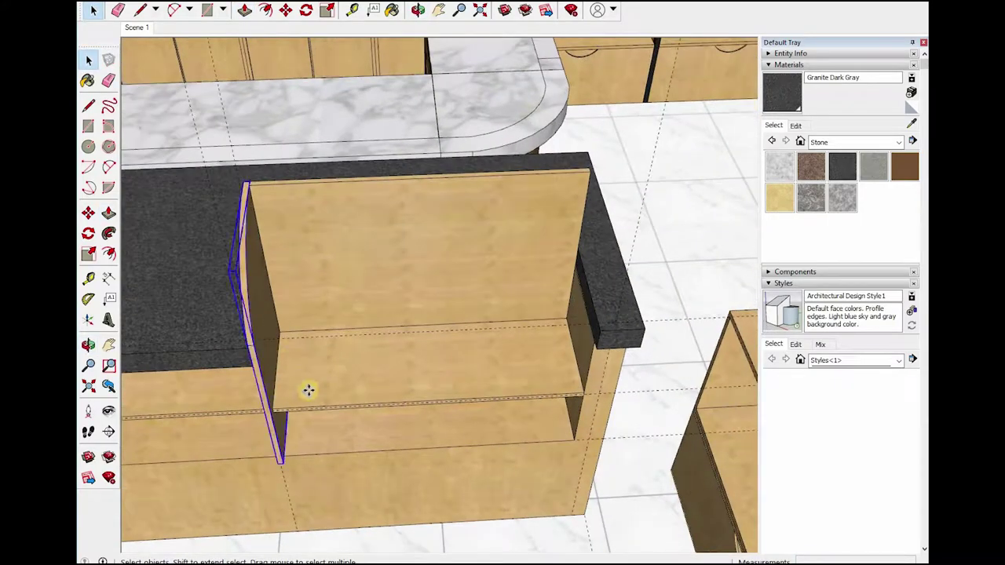
scroll(281, 462, up, 3)
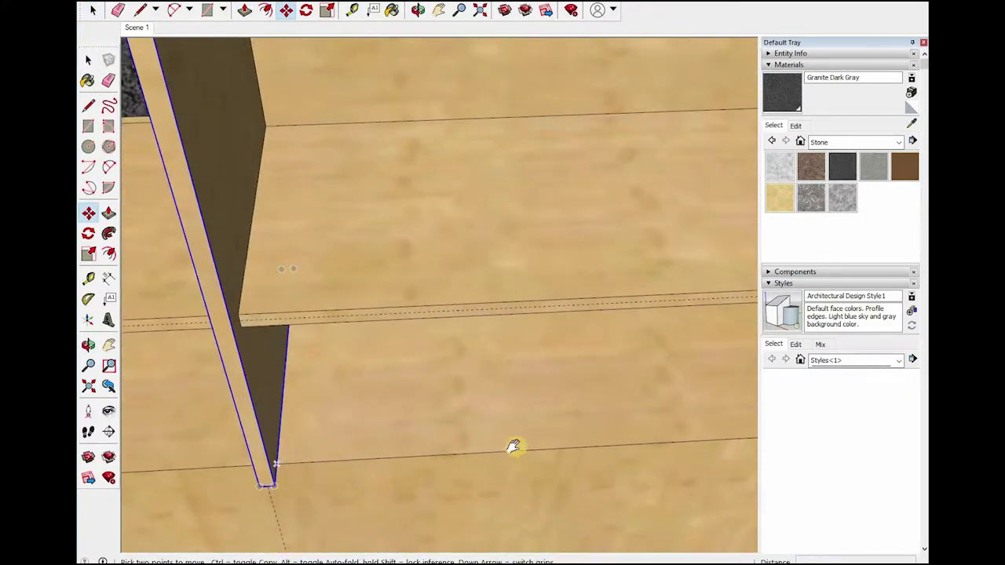
scroll(513, 446, down, 3)
scroll(531, 417, down, 3)
key(space)
mouse_move(522, 370)
middle_down()
mouse_move(441, 314)
mouse_move(275, 321)
mouse_move(437, 252)
mouse_move(487, 366)
mouse_move(478, 400)
middle_up()
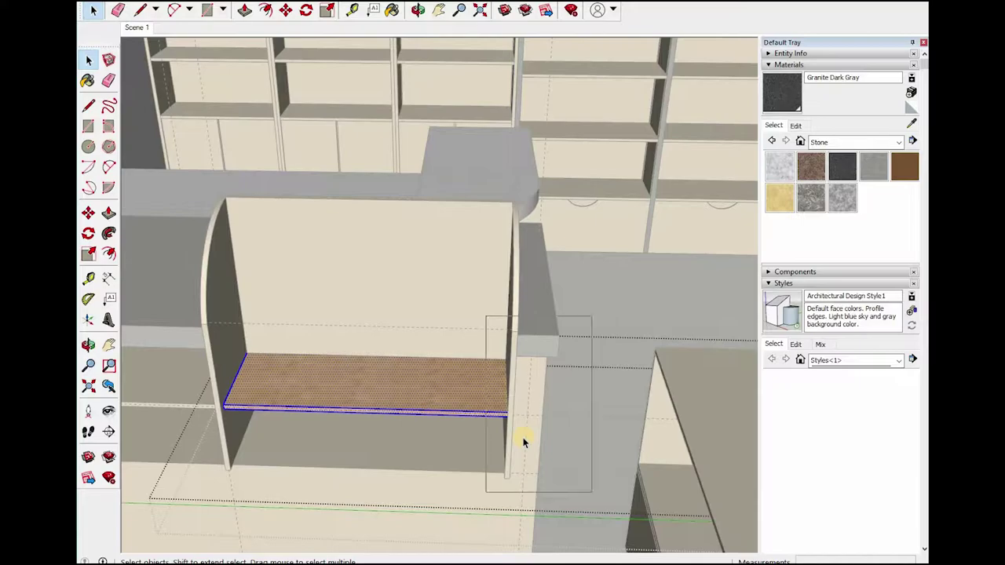
scroll(523, 438, up, 3)
- Move the shelf up into the compartment between the side panels
key(m)
scroll(499, 507, up, 2)
scroll(493, 511, up, 1)
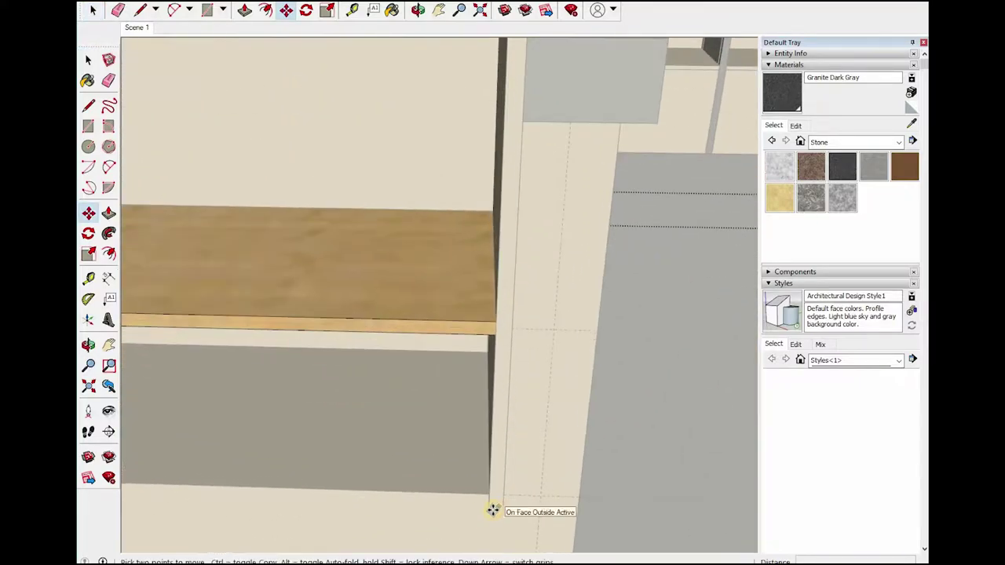
scroll(481, 291, down, 5)
mouse_move(359, 310)
middle_down()
mouse_move(448, 280)
mouse_move(419, 410)
mouse_move(460, 360)
mouse_move(513, 400)
middle_up()
scroll(518, 404, up, 4)
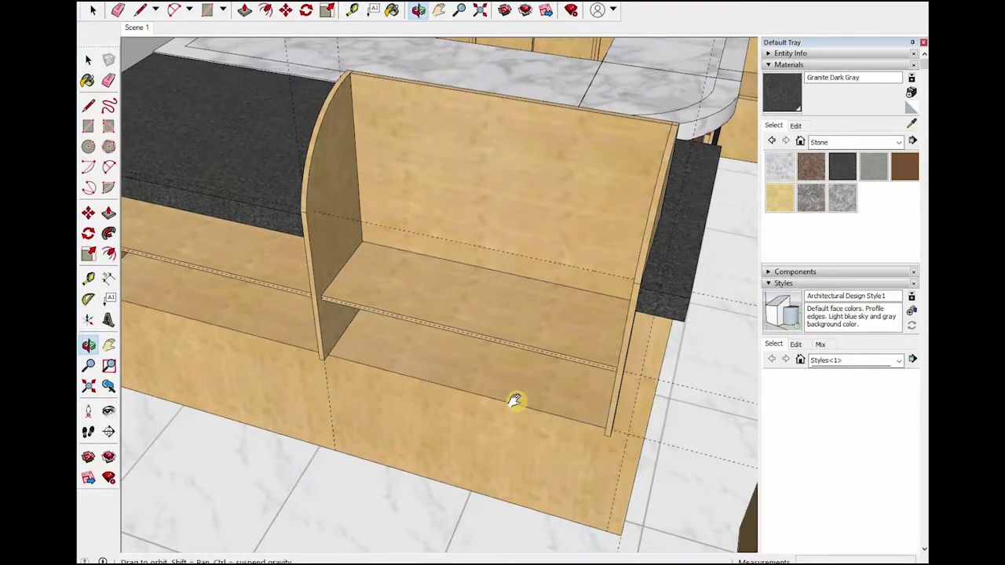
scroll(366, 310, up, 2)
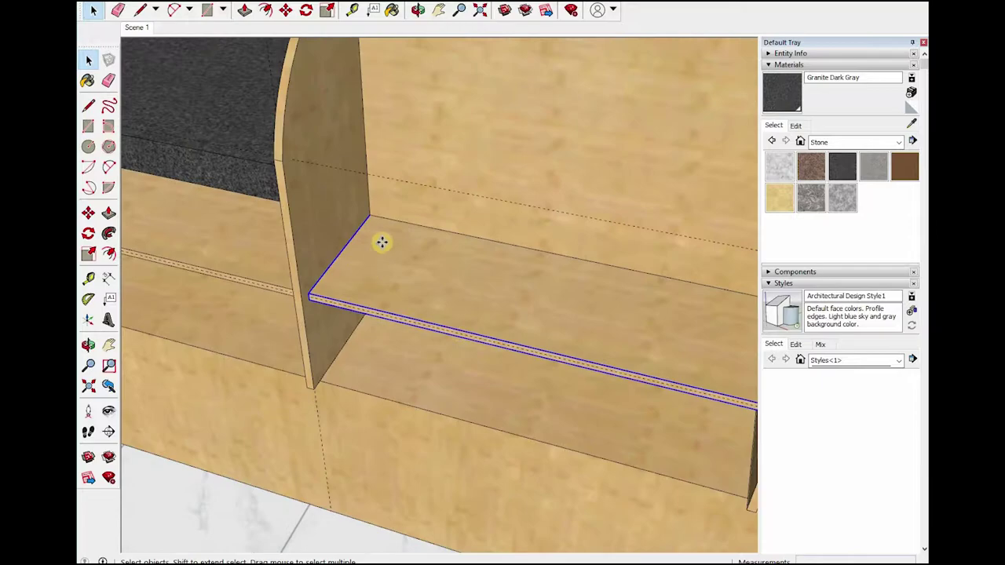
mouse_move(371, 216)
middle_down()
mouse_move(410, 271)
mouse_move(299, 325)
mouse_move(259, 325)
middle_up()
click(269, 314)
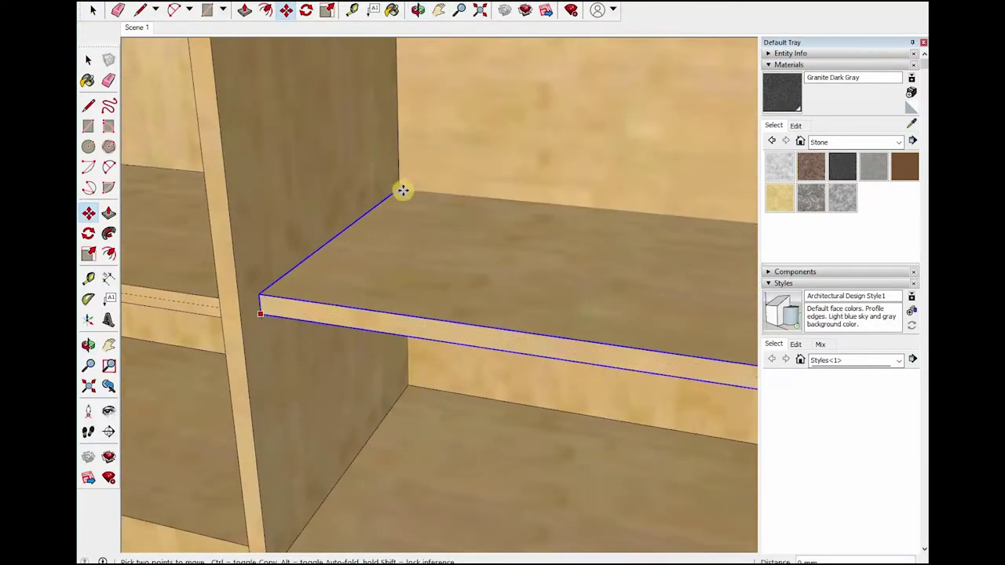
- Reposition the shelf by its corner to sit halfway up, then check the cabinet
mouse_move(415, 188)
middle_down()
mouse_move(400, 416)
mouse_move(262, 374)
mouse_move(237, 347)
middle_up()
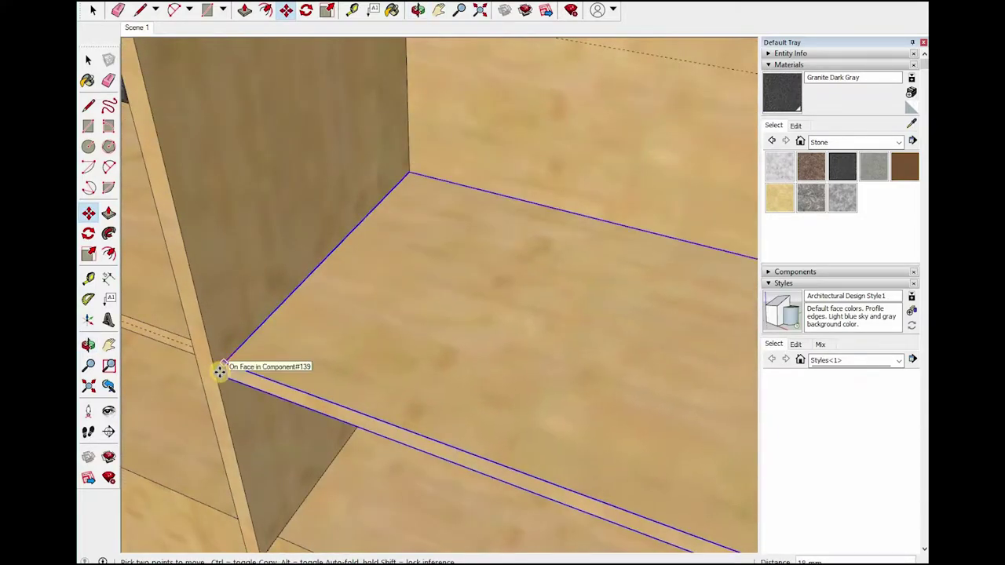
scroll(399, 178, up, 1)
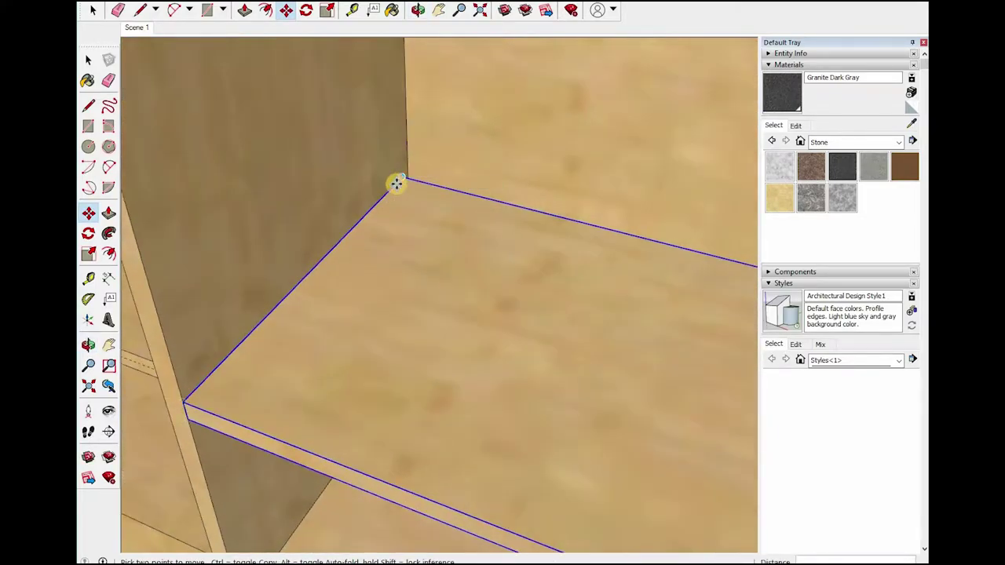
click(402, 174)
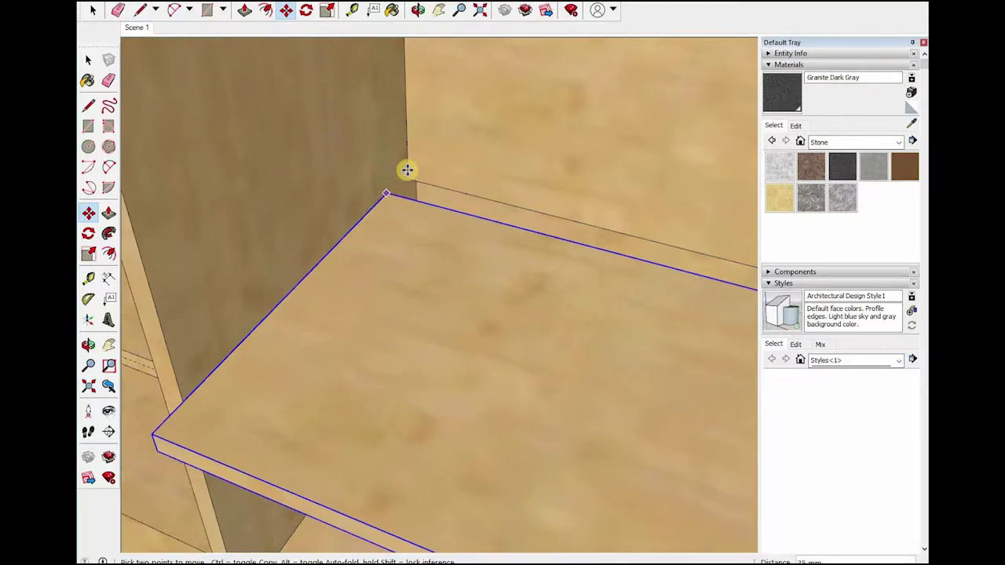
click(503, 96)
key(space)
mouse_move(503, 296)
middle_down()
mouse_move(621, 194)
mouse_move(450, 215)
middle_up()
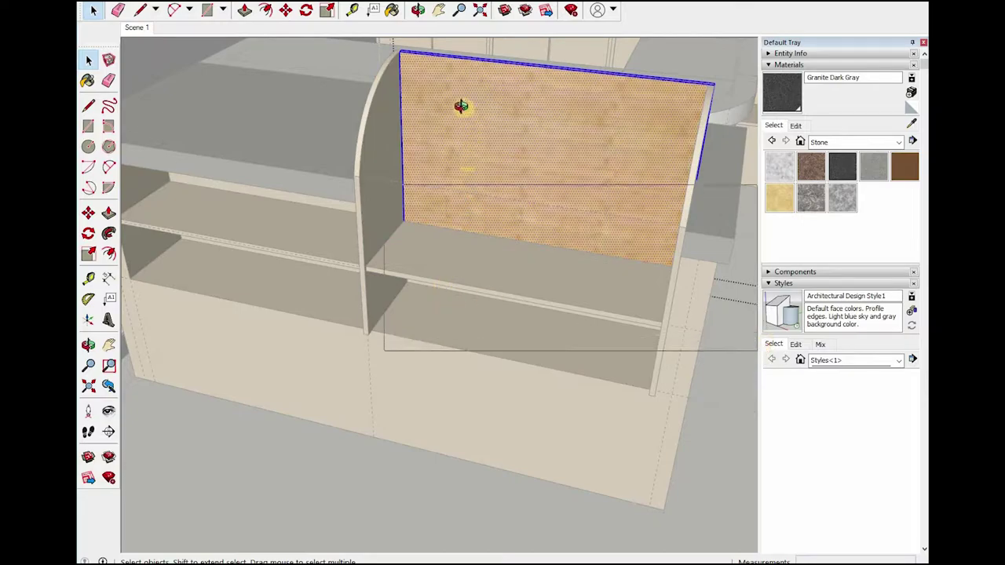
middle_drag(447, 168, 401, 140)
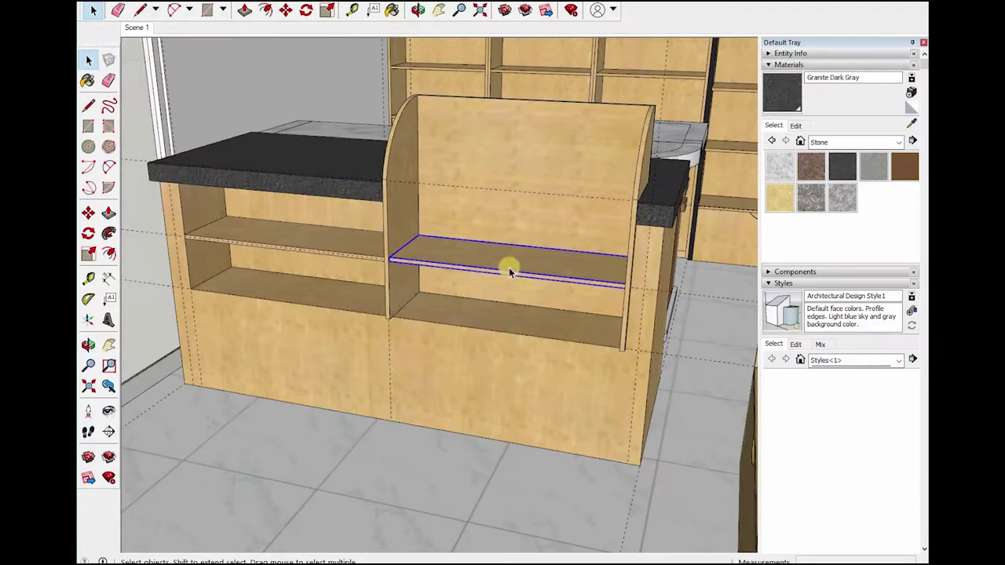
- Copy the shelf down to the bottom of the compartment
scroll(488, 252, up, 2)
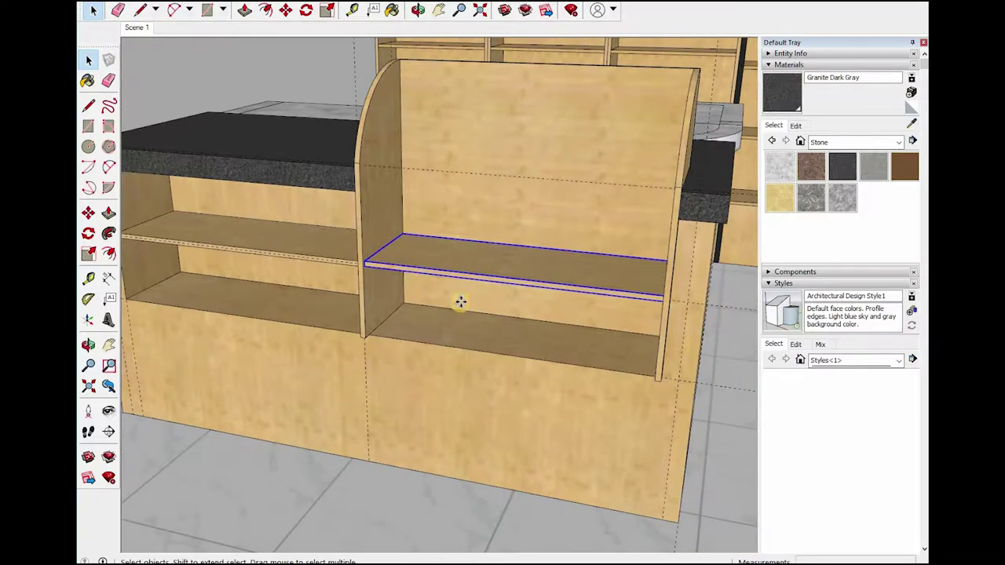
click(418, 235)
scroll(397, 235, up, 4)
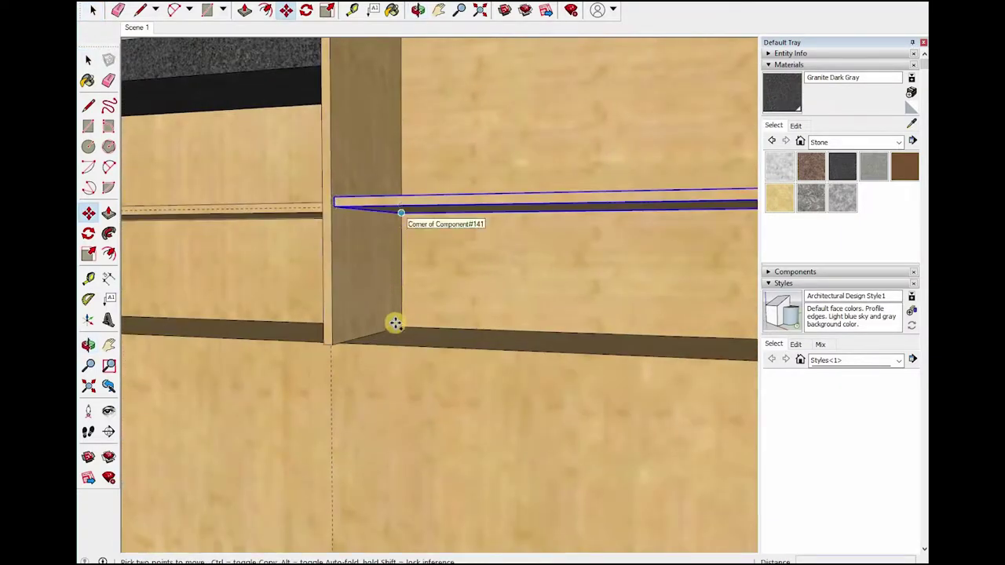
key(ctrl)
click(362, 338)
key(space)
scroll(362, 338, up, 2)
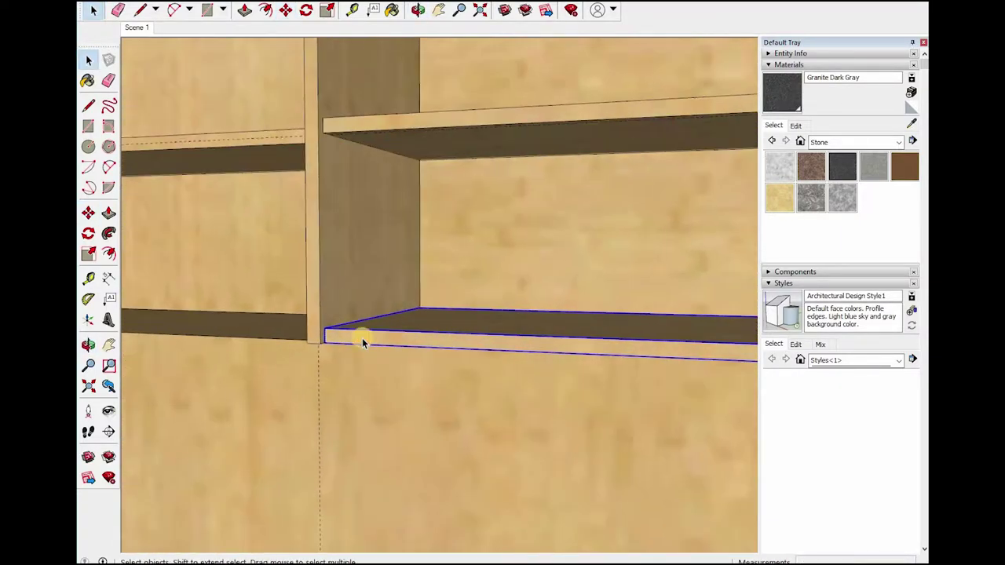
key(p)
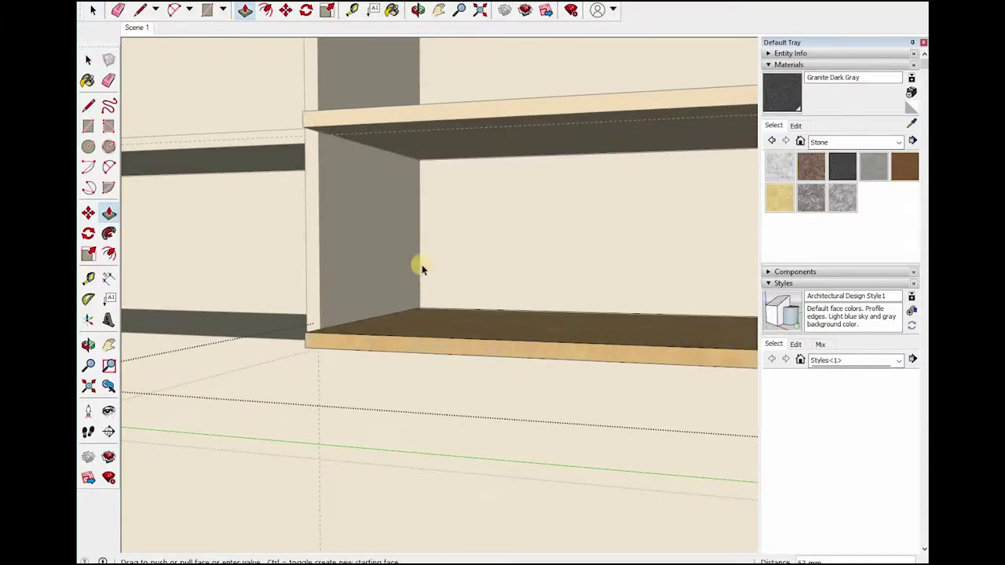
scroll(446, 369, down, 3)
scroll(578, 291, down, 3)
middle_drag(532, 291, 439, 306)
scroll(387, 303, up, 1)
scroll(388, 303, up, 2)
scroll(389, 305, up, 2)
key(space)
- Lower the middle shelf to a new height in the compartment
click(389, 306)
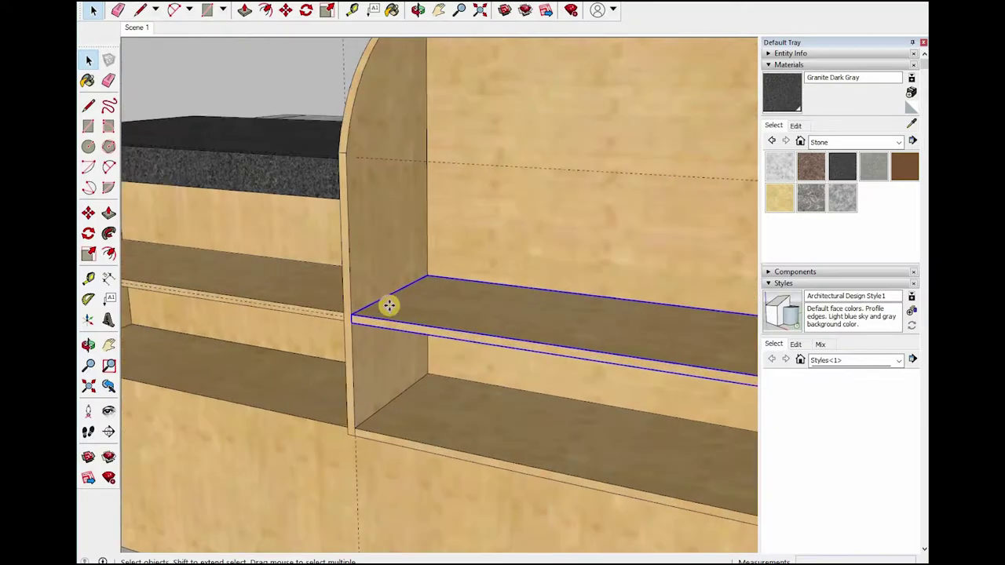
scroll(351, 315, up, 1)
click(351, 315)
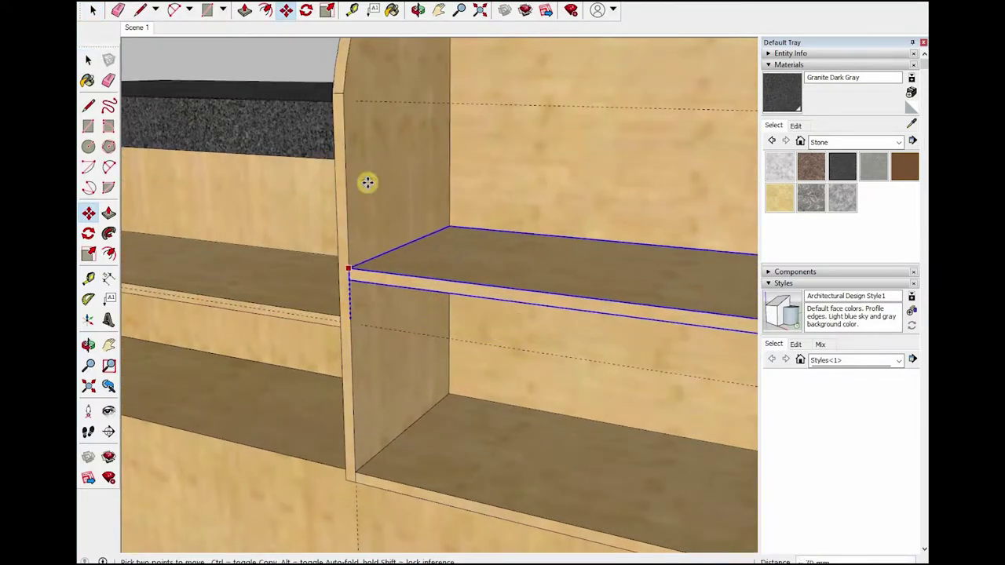
scroll(437, 232, down, 3)
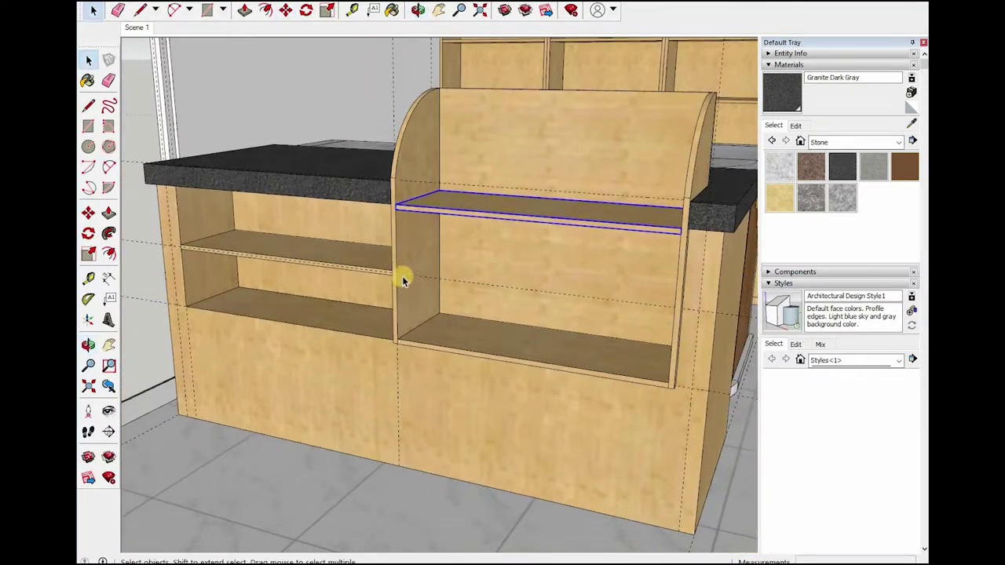
click(402, 280)
key(space)
- Copy the shelf from its left corner to a position above the original
scroll(387, 266, up, 3)
key(m)
scroll(387, 266, up, 1)
click(387, 265)
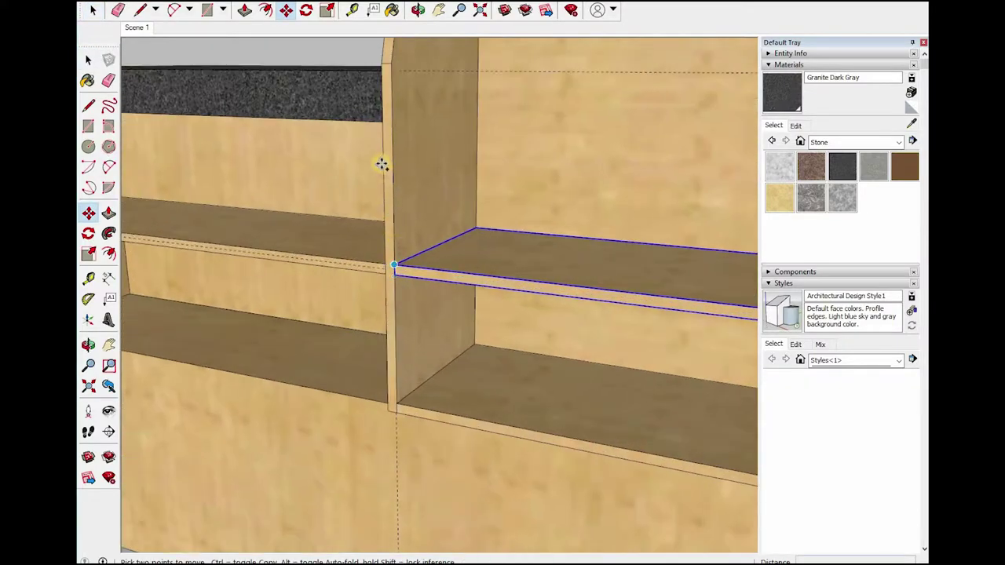
key(ctrl)
click(510, 238)
scroll(442, 307, down, 3)
scroll(447, 296, down, 2)
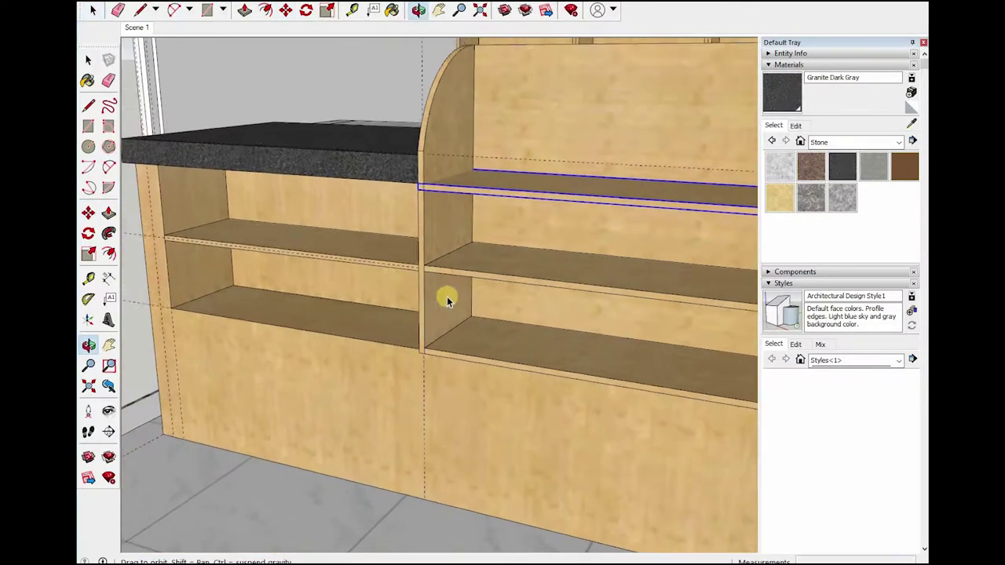
middle_drag(446, 296, 426, 329)
scroll(394, 360, up, 2)
key(space)
- Copy the shelf again, placing it higher in the compartment
scroll(394, 360, up, 2)
scroll(377, 363, up, 2)
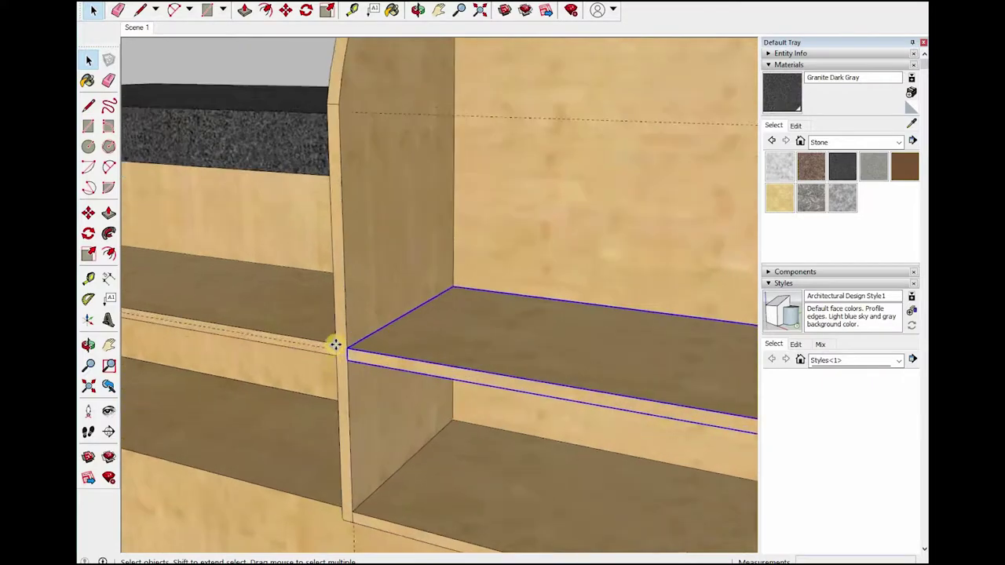
key(m)
scroll(336, 269, up, 1)
scroll(336, 250, down, 1)
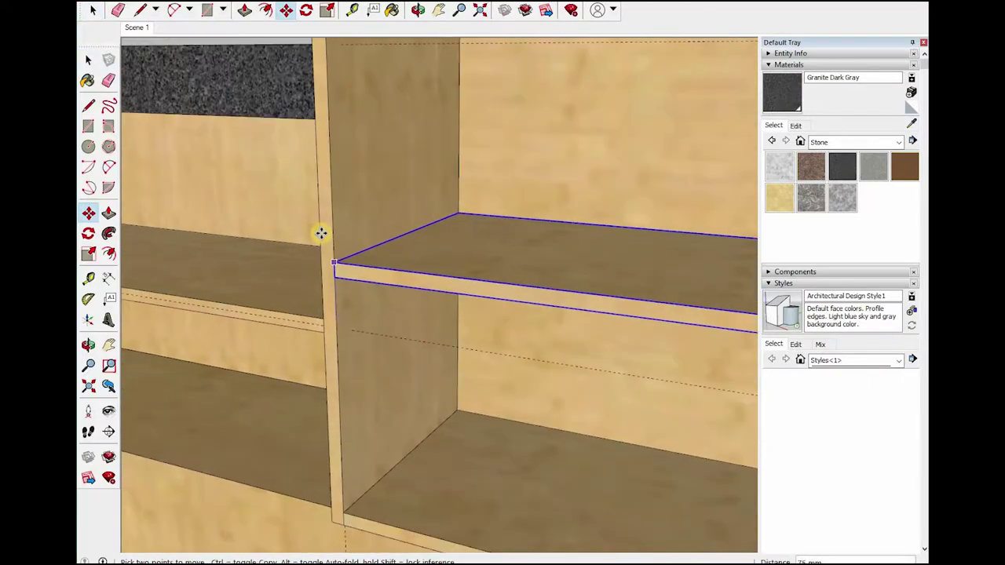
key(ctrl)
click(321, 186)
click(463, 203)
scroll(431, 251, down, 3)
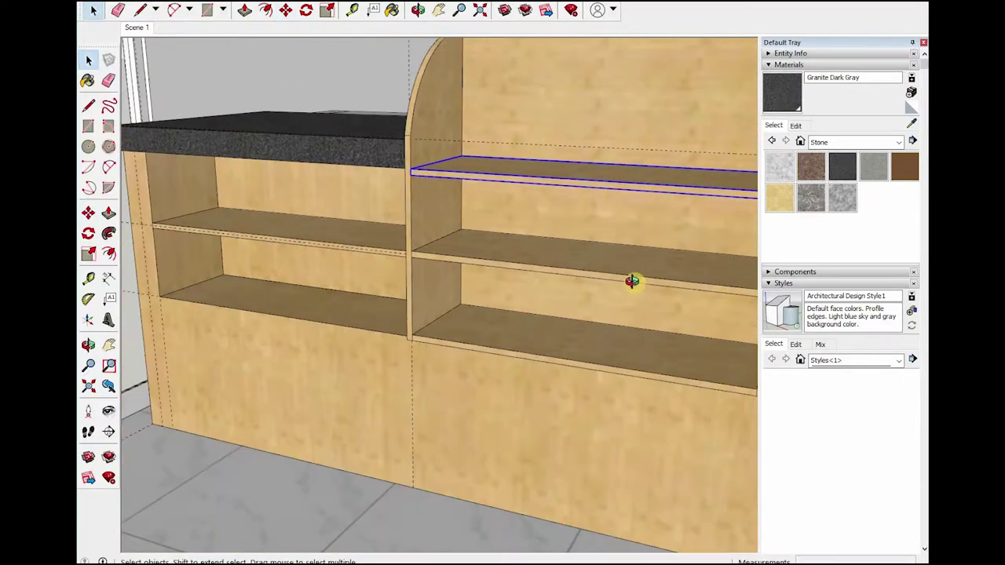
mouse_move(633, 281)
middle_down()
mouse_move(621, 201)
mouse_move(573, 217)
mouse_move(529, 193)
mouse_move(497, 233)
mouse_move(558, 251)
middle_up()
scroll(547, 256, up, 3)
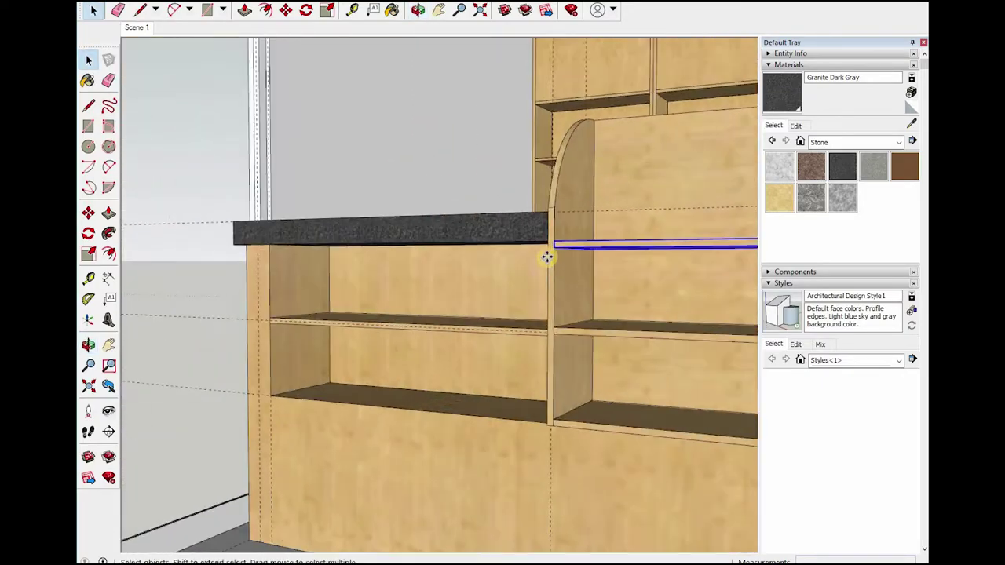
scroll(547, 249, up, 3)
scroll(547, 243, up, 2)
- Select the middle and bottom shelves
key(m)
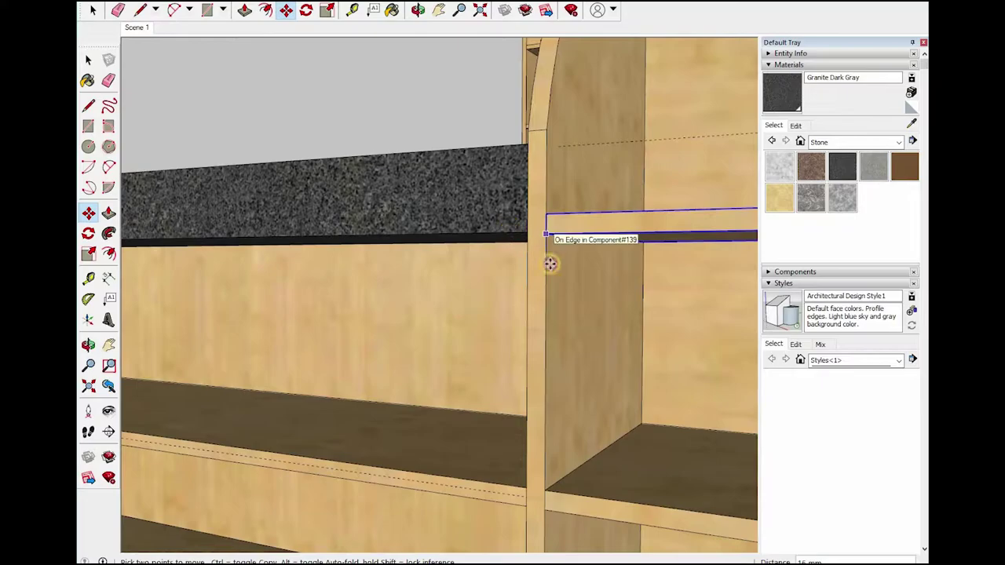
scroll(422, 146, down, 3)
scroll(419, 213, down, 2)
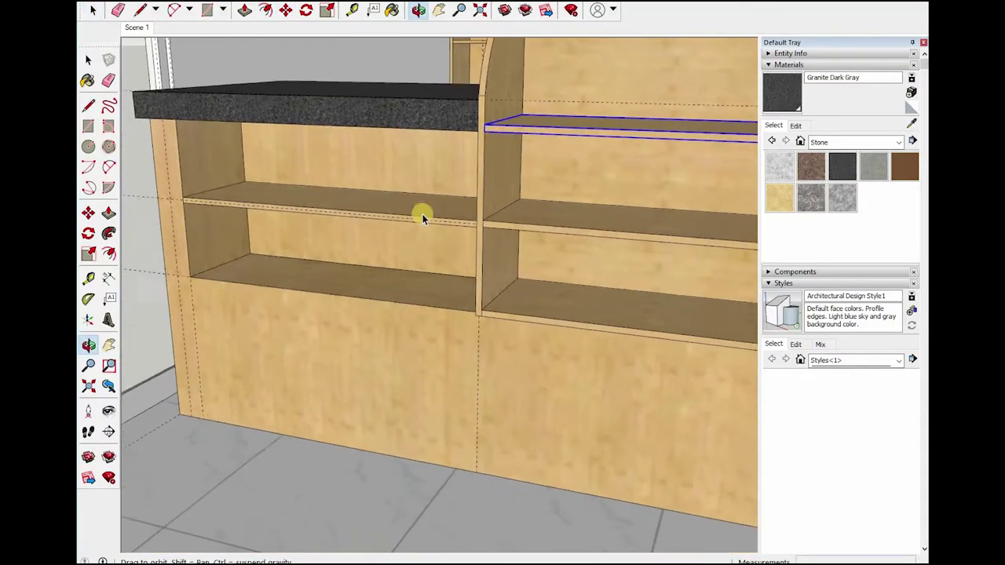
mouse_move(419, 212)
middle_down()
mouse_move(578, 285)
mouse_move(479, 240)
mouse_move(499, 232)
middle_up()
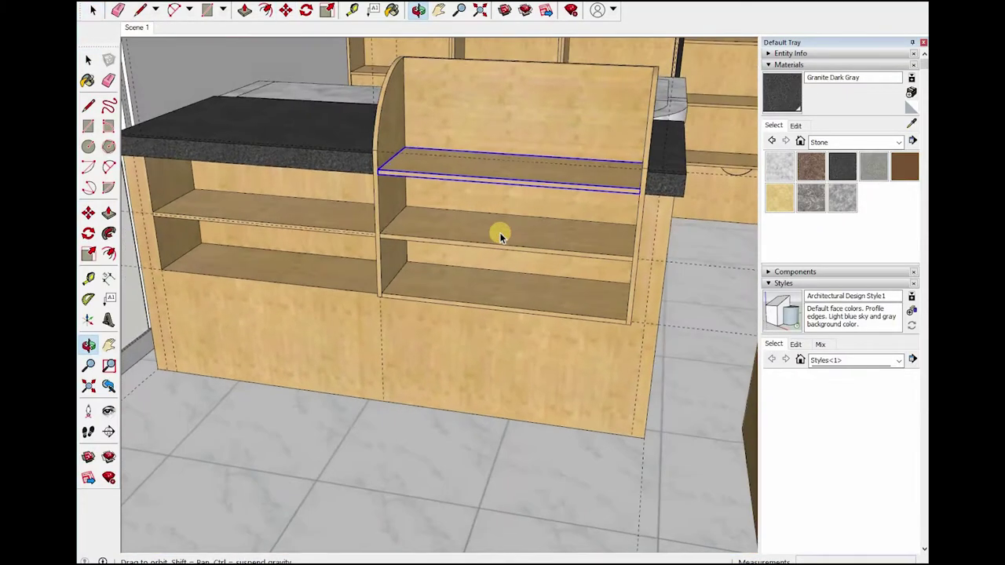
click(499, 233)
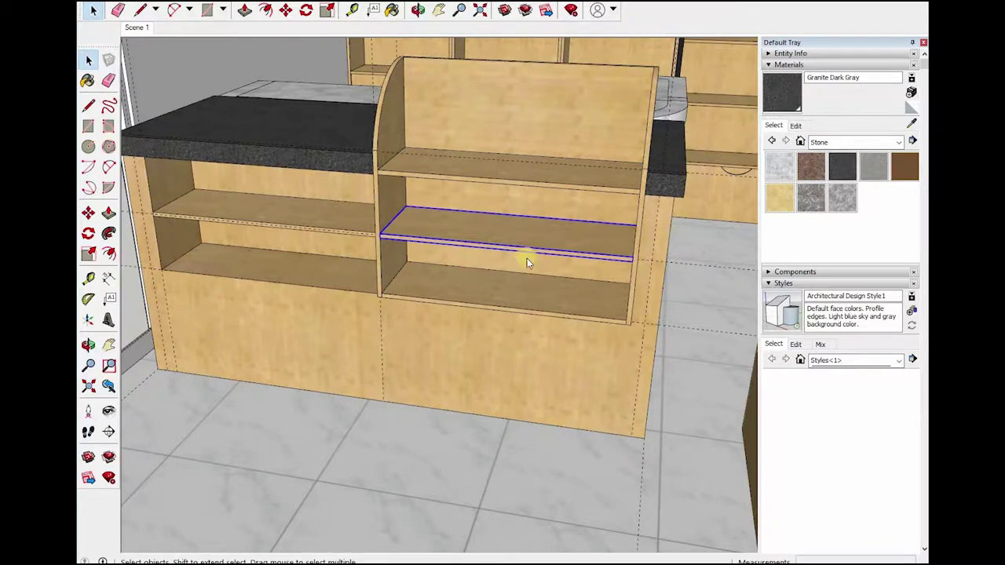
click(422, 309)
scroll(421, 310, up, 3)
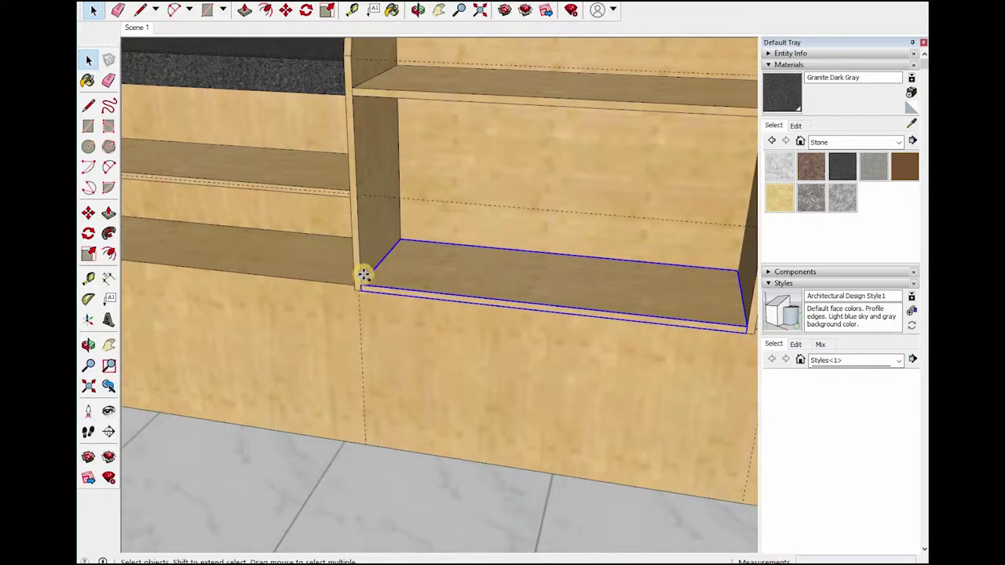
- Copy the bottom shelf up to the top of the compartment
key(ctrl)
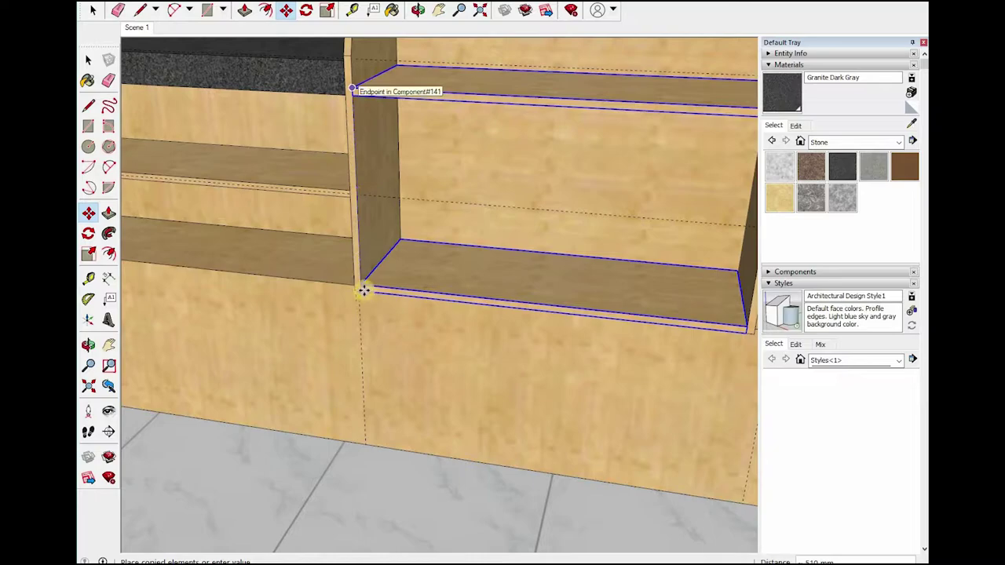
scroll(342, 282, up, 2)
click(346, 217)
scroll(330, 98, down, 4)
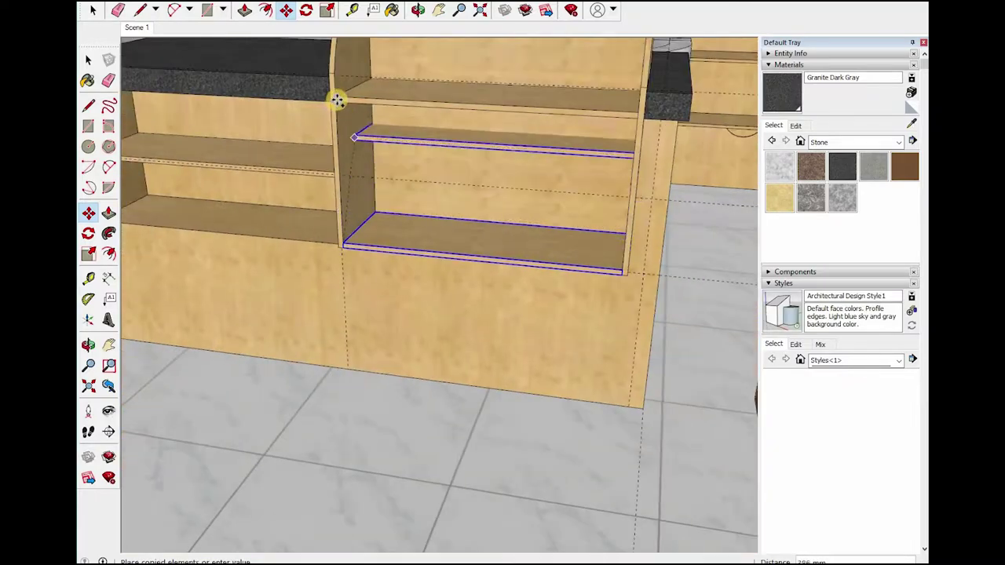
scroll(342, 98, up, 4)
scroll(345, 95, up, 2)
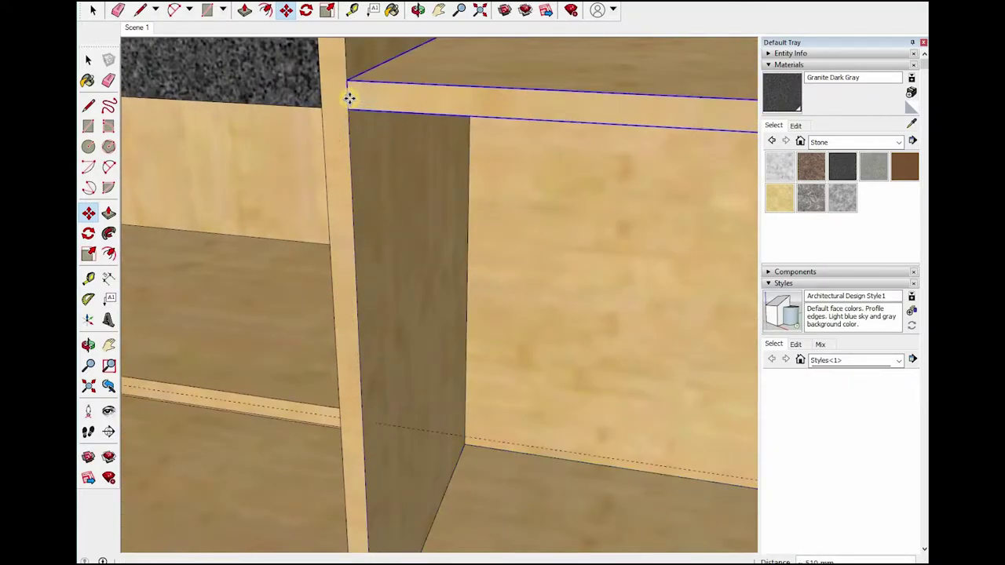
scroll(469, 171, down, 2)
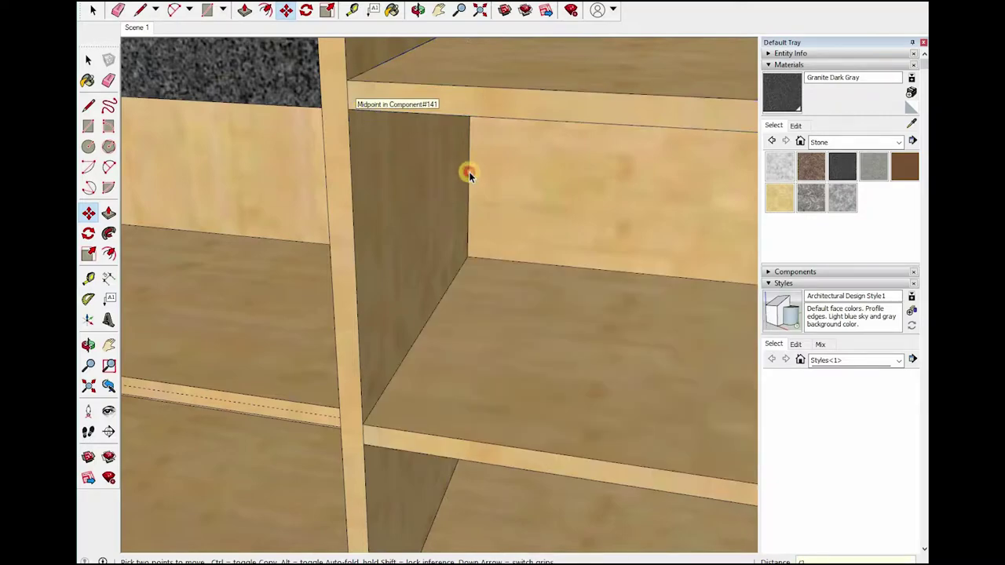
scroll(468, 171, down, 2)
click(415, 202)
key(space)
- Select the right compartment's lower shelves and copy them toward the bay beyond the divider
scroll(413, 243, down, 3)
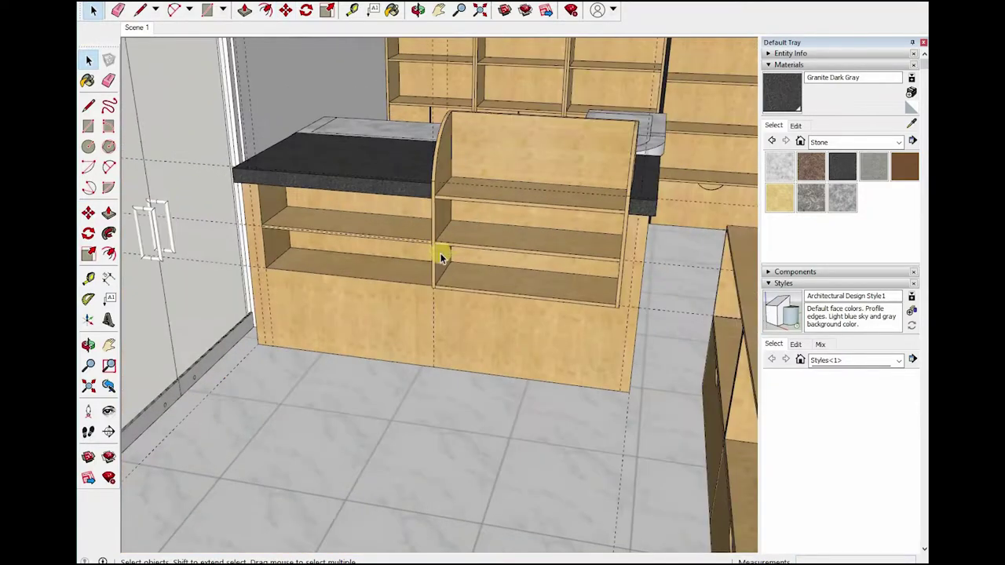
scroll(442, 254, up, 4)
mouse_move(527, 130)
middle_down()
mouse_move(480, 240)
mouse_move(453, 217)
middle_up()
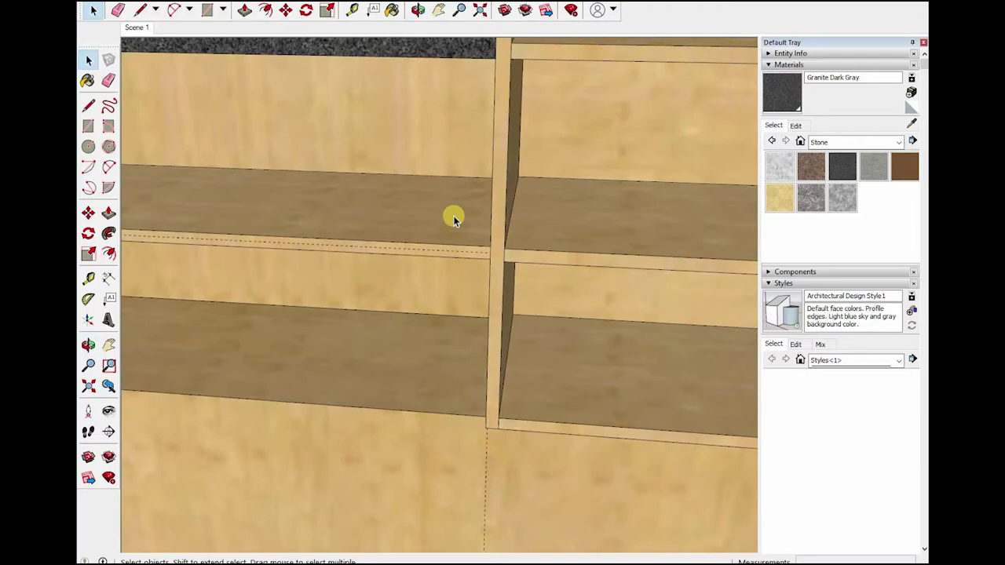
click(502, 311)
scroll(590, 305, down, 5)
scroll(595, 313, up, 2)
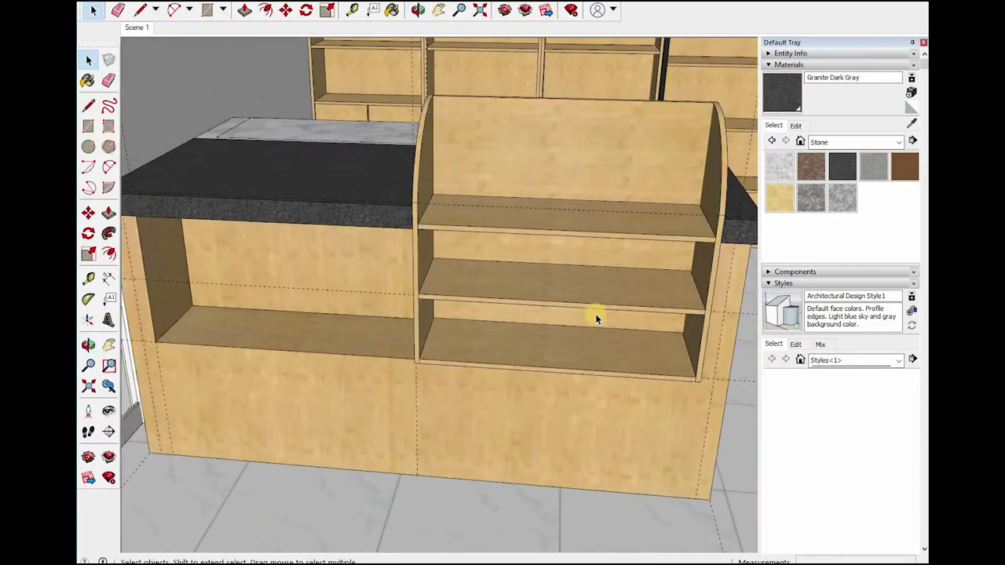
click(595, 314)
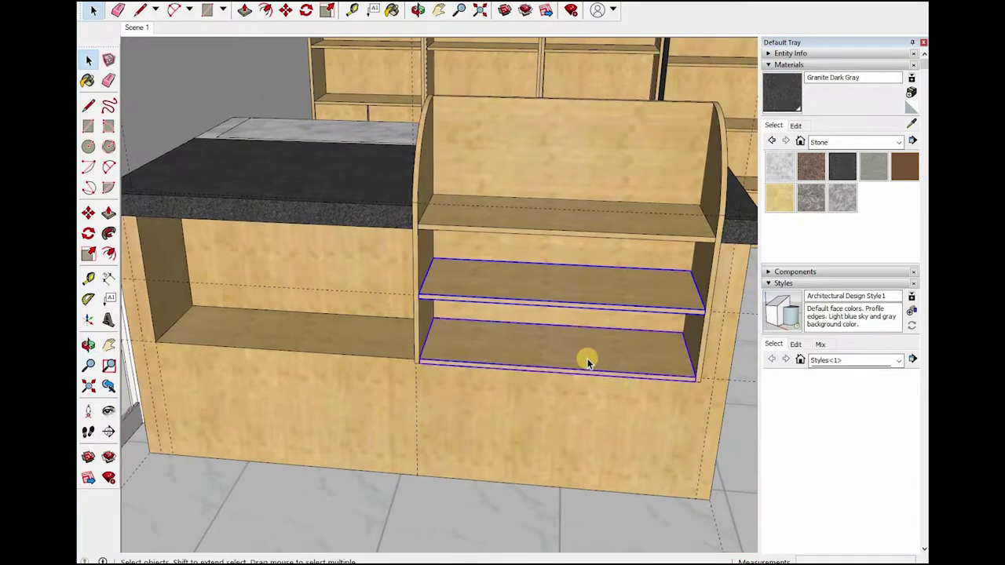
key(m)
click(703, 381)
key(ctrl)
scroll(576, 366, up, 3)
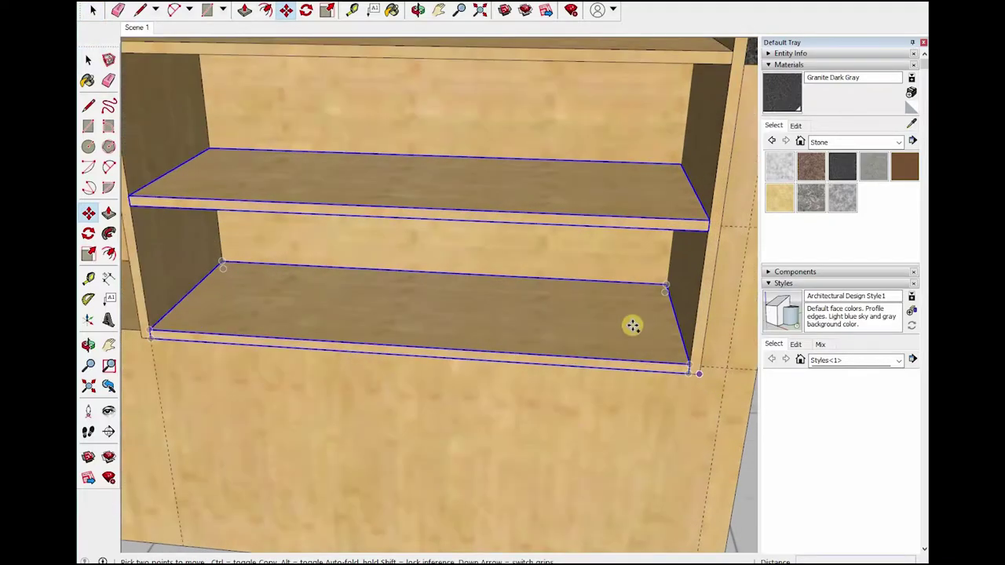
scroll(633, 328, down, 2)
scroll(599, 325, up, 4)
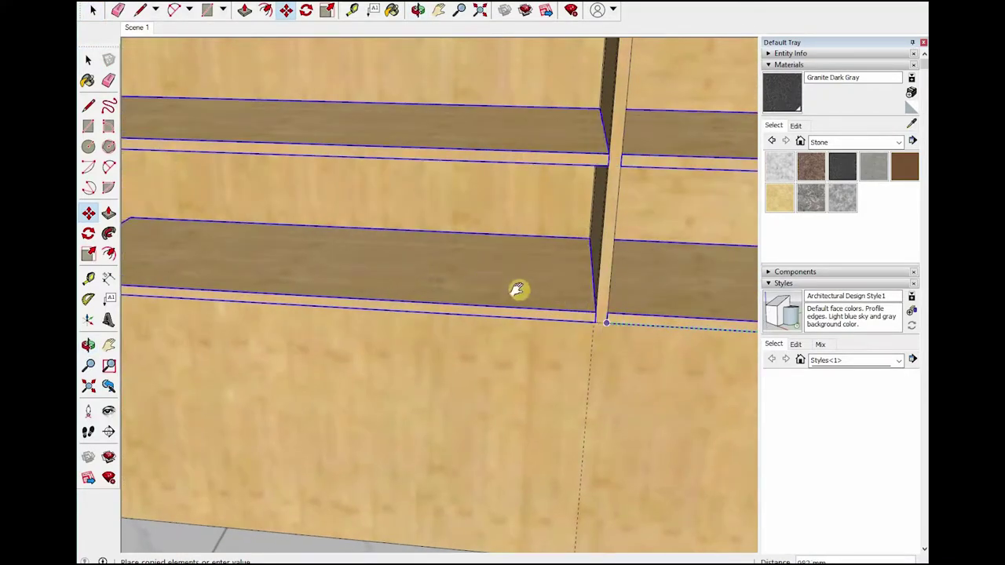
scroll(502, 274, down, 5)
mouse_move(478, 247)
middle_down()
mouse_move(507, 307)
mouse_move(439, 301)
mouse_move(518, 268)
mouse_move(534, 298)
mouse_move(382, 202)
mouse_move(411, 173)
mouse_move(462, 217)
mouse_move(477, 213)
mouse_move(482, 242)
middle_up()
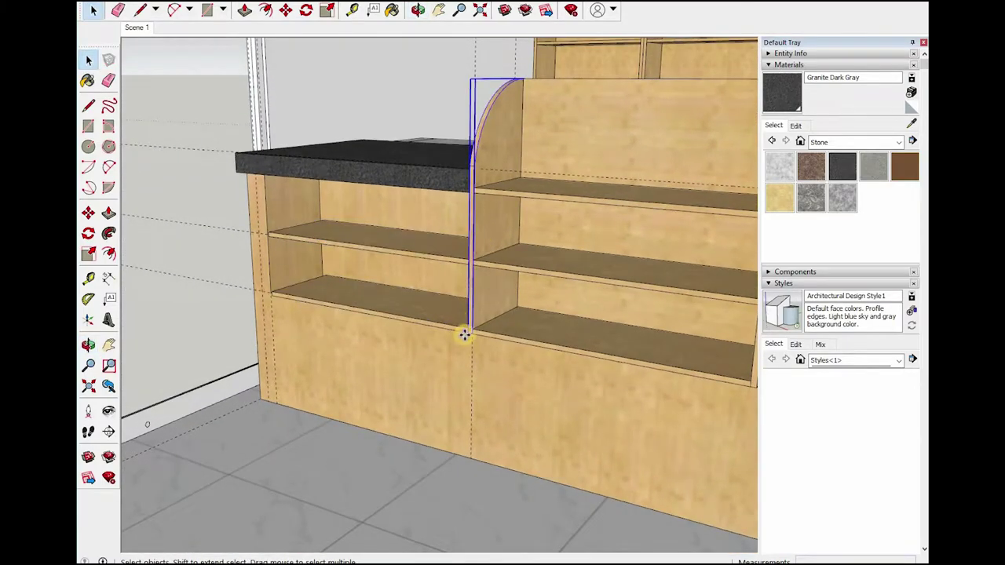
- Ctrl-copy the curved divider panel and place the copy at the shelves' left end
scroll(483, 324, up, 3)
key(ctrl)
middle_drag(541, 314, 442, 291)
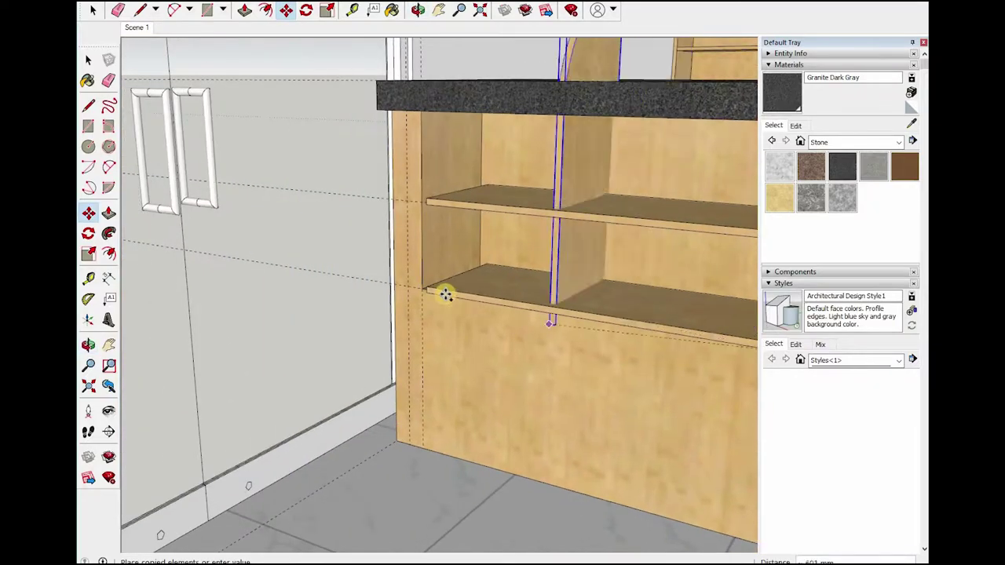
scroll(407, 288, up, 2)
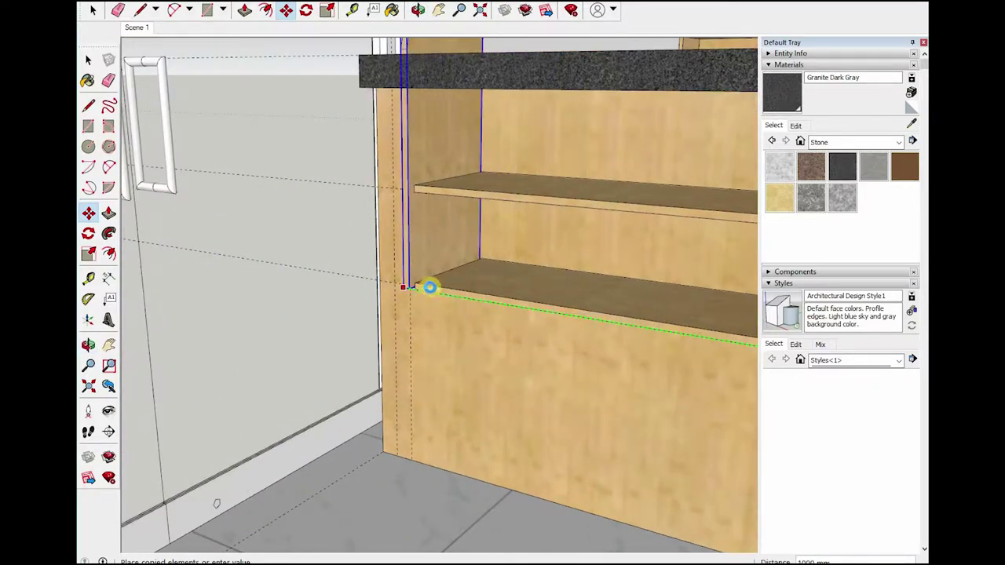
click(419, 259)
key(space)
- Open the copied panel's context options and select the arched panel's face
right_click(434, 233)
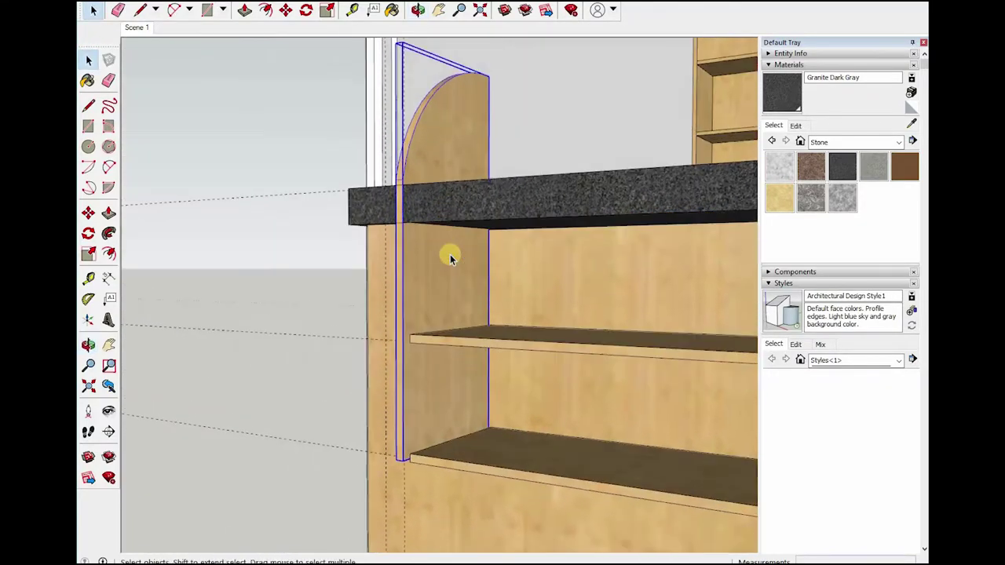
click(502, 225)
scroll(503, 225, up, 3)
scroll(510, 222, up, 2)
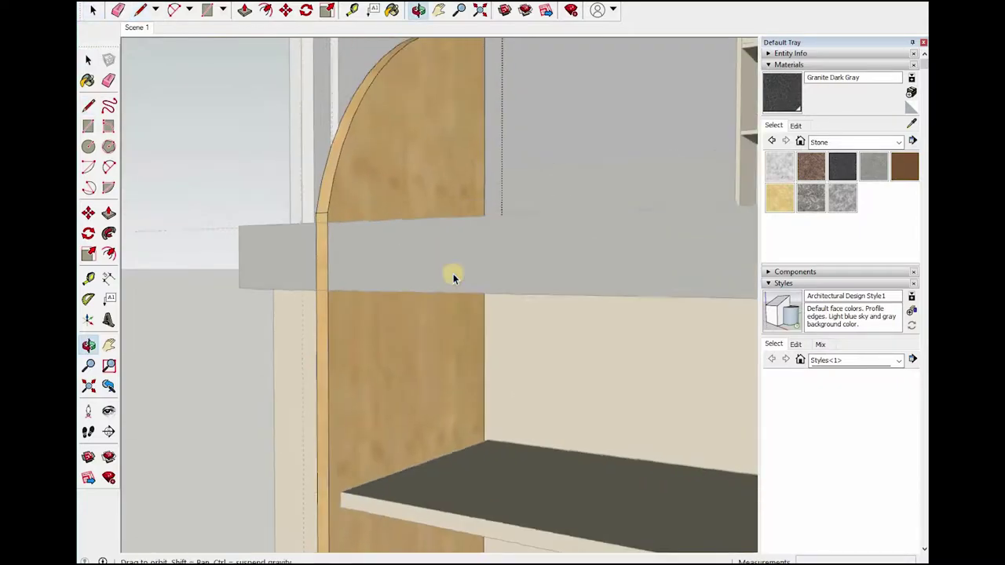
click(446, 275)
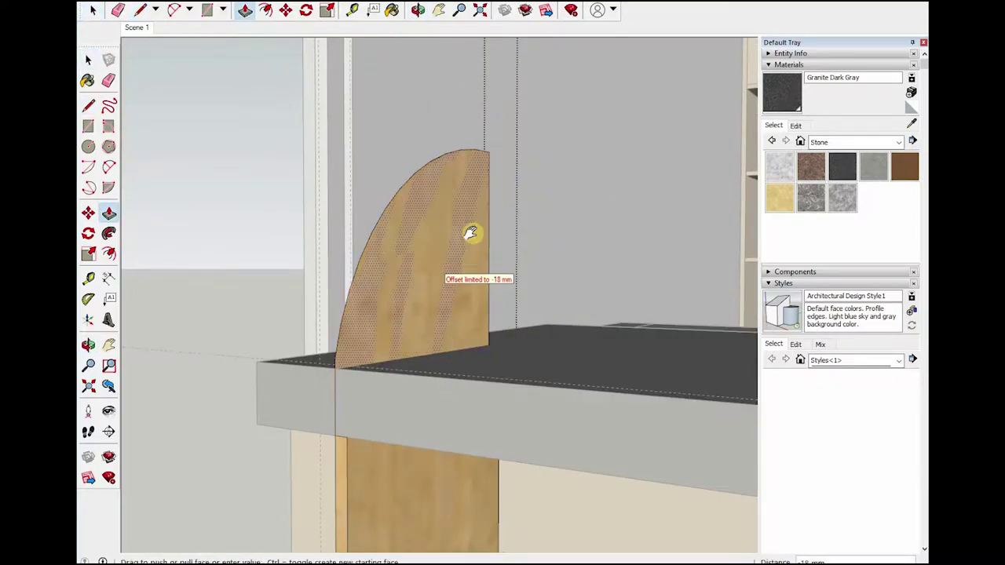
scroll(471, 230, up, 3)
scroll(473, 374, up, 2)
- Select both the lower and upper shelves and open their context options
mouse_move(541, 353)
shift+middle_down()
mouse_move(623, 367)
mouse_move(482, 397)
mouse_move(541, 406)
mouse_move(478, 379)
mouse_move(447, 252)
shift+middle_up()
scroll(447, 252, up, 2)
click(489, 370)
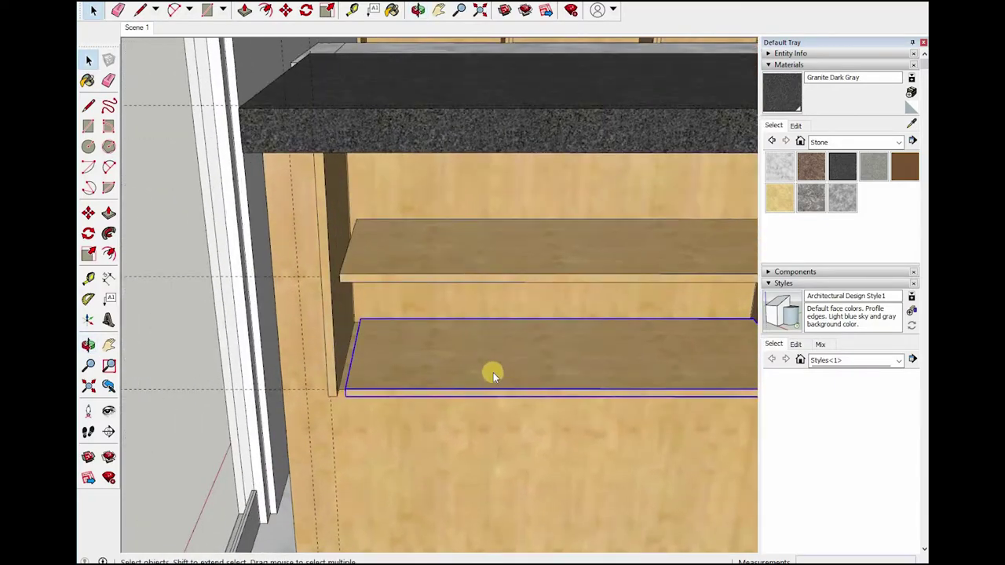
ctrl+click(471, 243)
right_click(447, 252)
- Clear the shelf selection and inspect the lower shelf up close
middle_drag(399, 366, 448, 394)
scroll(449, 394, up, 2)
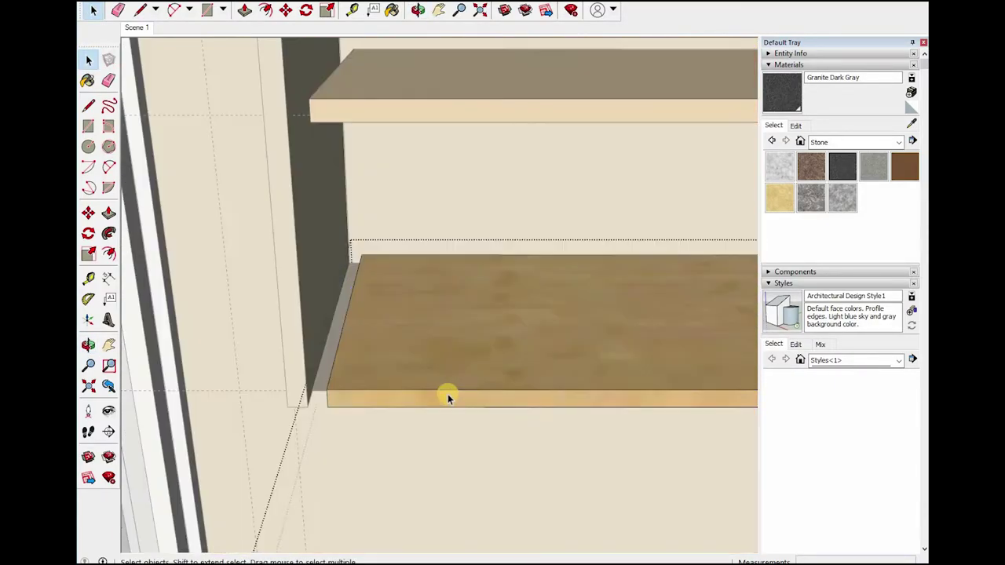
scroll(449, 394, up, 1)
click(366, 408)
key(p)
scroll(351, 416, up, 1)
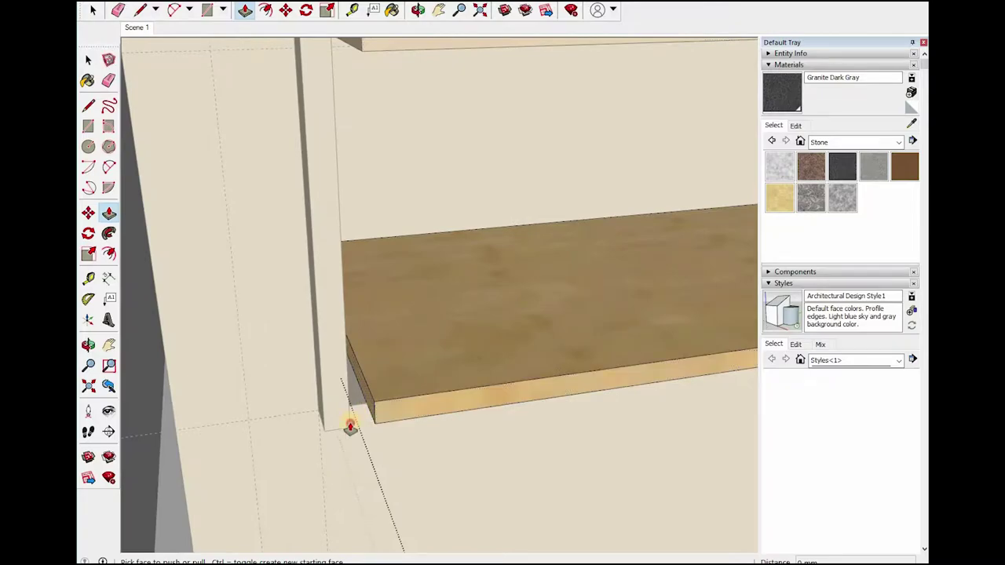
key(space)
middle_drag(370, 380, 513, 339)
- Select the marble countertop and measure from the curved counter's base
mouse_move(573, 337)
middle_down()
mouse_move(489, 206)
mouse_move(601, 188)
mouse_move(584, 228)
mouse_move(528, 241)
mouse_move(570, 288)
mouse_move(442, 281)
mouse_move(491, 369)
mouse_move(382, 290)
mouse_move(502, 274)
mouse_move(538, 359)
mouse_move(400, 303)
mouse_move(488, 298)
mouse_move(403, 365)
mouse_move(336, 227)
mouse_move(460, 417)
mouse_move(434, 375)
mouse_move(601, 332)
middle_up()
click(601, 332)
key(m)
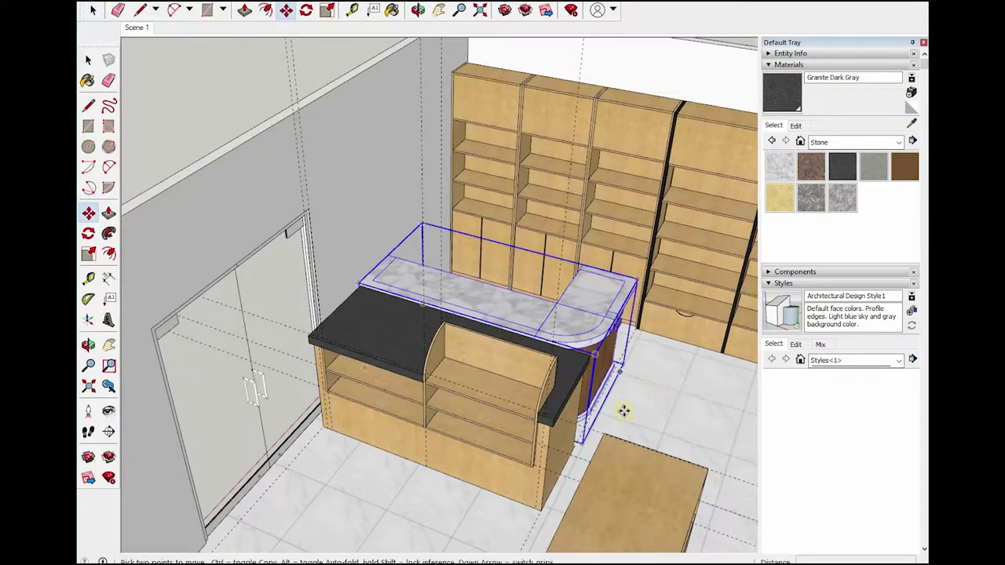
mouse_move(581, 430)
middle_down()
mouse_move(510, 479)
mouse_move(460, 352)
mouse_move(361, 310)
mouse_move(353, 399)
middle_up()
key(space)
scroll(354, 398, up, 5)
scroll(354, 403, up, 3)
key(t)
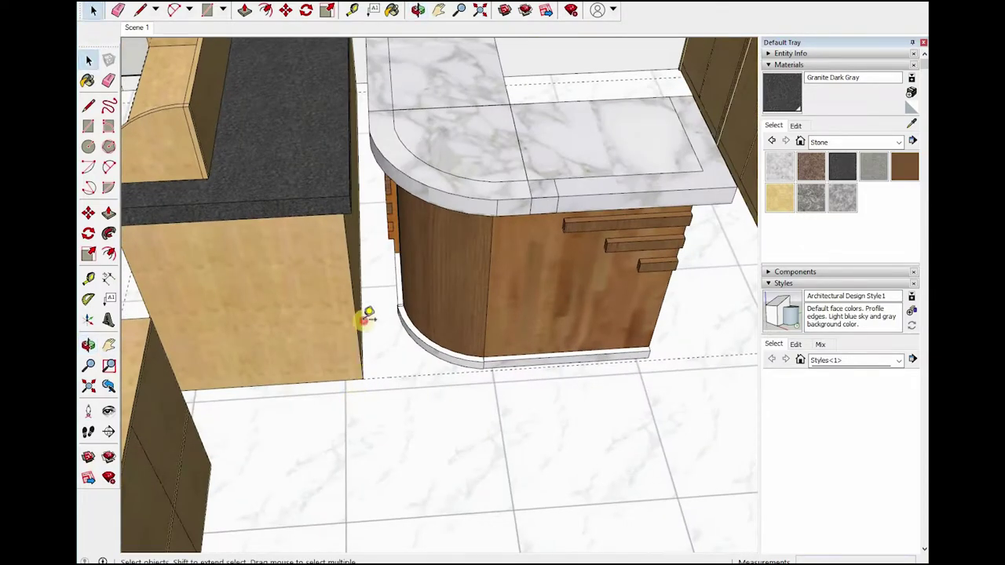
scroll(450, 278, up, 3)
scroll(385, 290, up, 3)
click(274, 380)
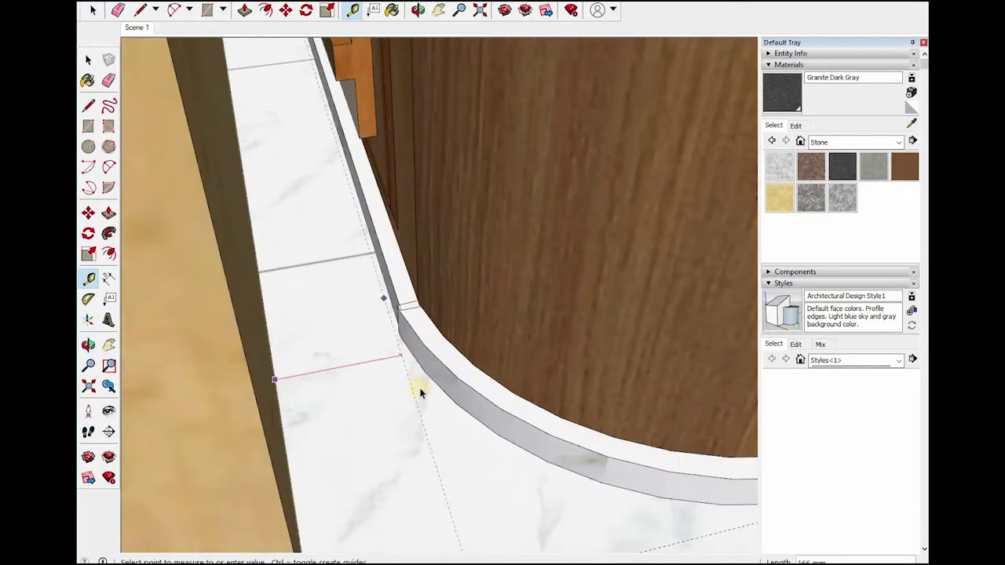
scroll(477, 362, down, 5)
scroll(498, 429, down, 3)
- Move the whole marble counter higher and further back, out of the way
key(space)
click(521, 421)
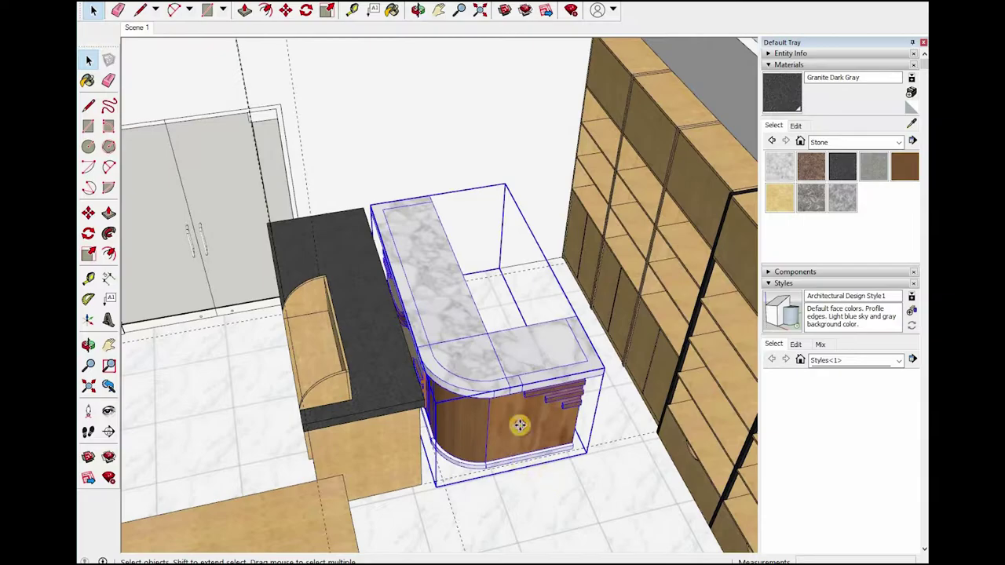
key(m)
click(463, 329)
scroll(471, 329, down, 5)
mouse_move(523, 330)
middle_down()
mouse_move(521, 341)
mouse_move(426, 351)
mouse_move(357, 263)
mouse_move(534, 314)
mouse_move(543, 381)
middle_up()
click(536, 332)
key(space)
scroll(426, 351, up, 5)
- Box-select the granite-topped desk and move it back toward the shelving wall
drag(318, 161, 525, 380)
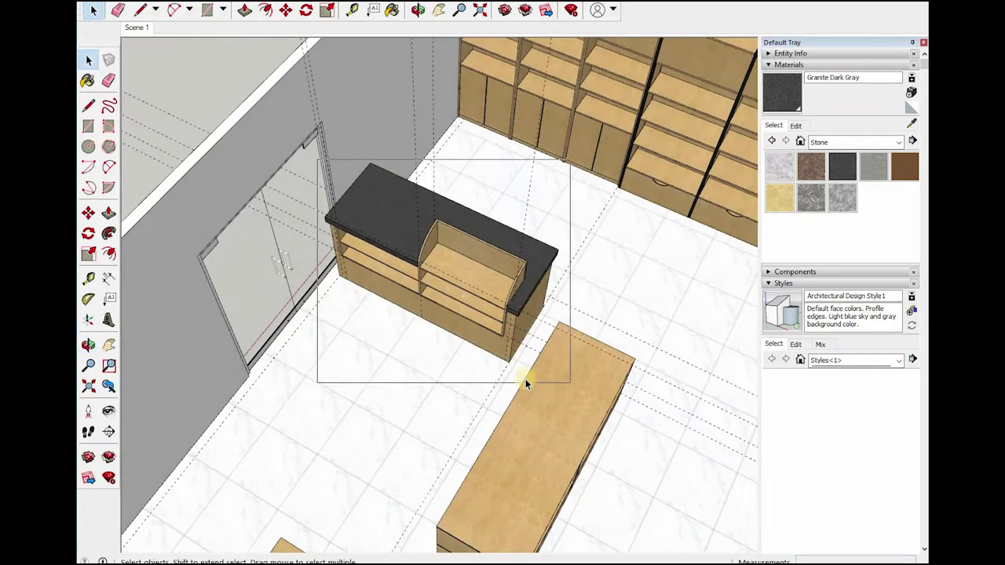
scroll(525, 379, up, 3)
key(m)
click(511, 365)
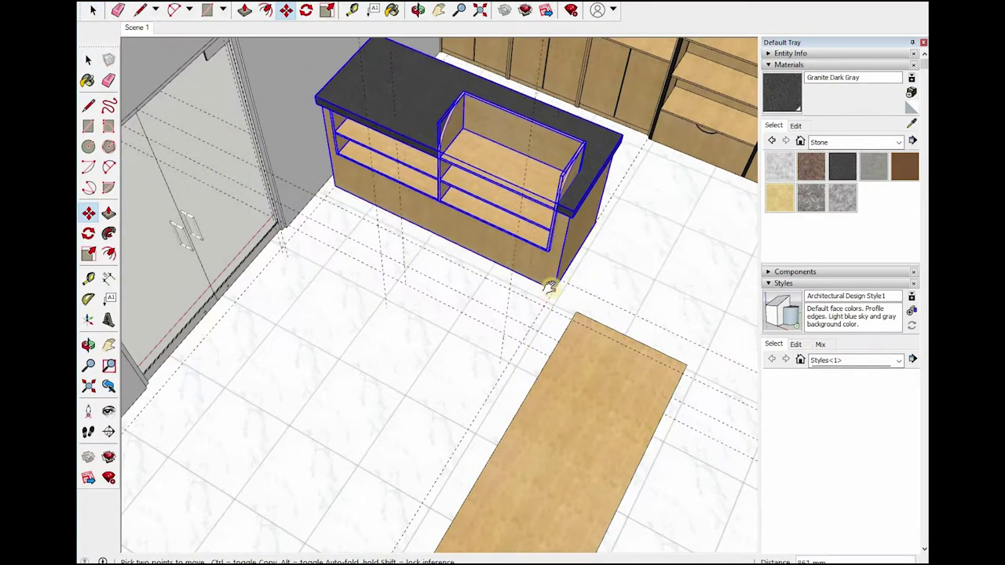
click(560, 278)
key(space)
scroll(402, 338, down, 3)
mouse_move(402, 338)
middle_down()
mouse_move(587, 343)
mouse_move(475, 352)
middle_up()
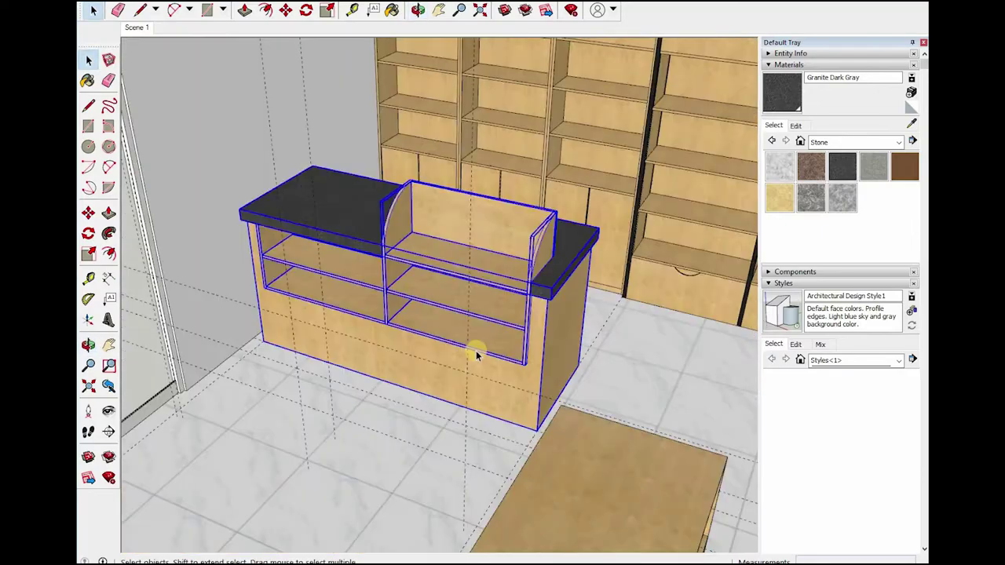
scroll(476, 352, up, 3)
scroll(482, 385, down, 3)
click(545, 347)
- From a front view of the desk, use Edit > Delete Guides to clear every dashed guide
scroll(550, 277, up, 4)
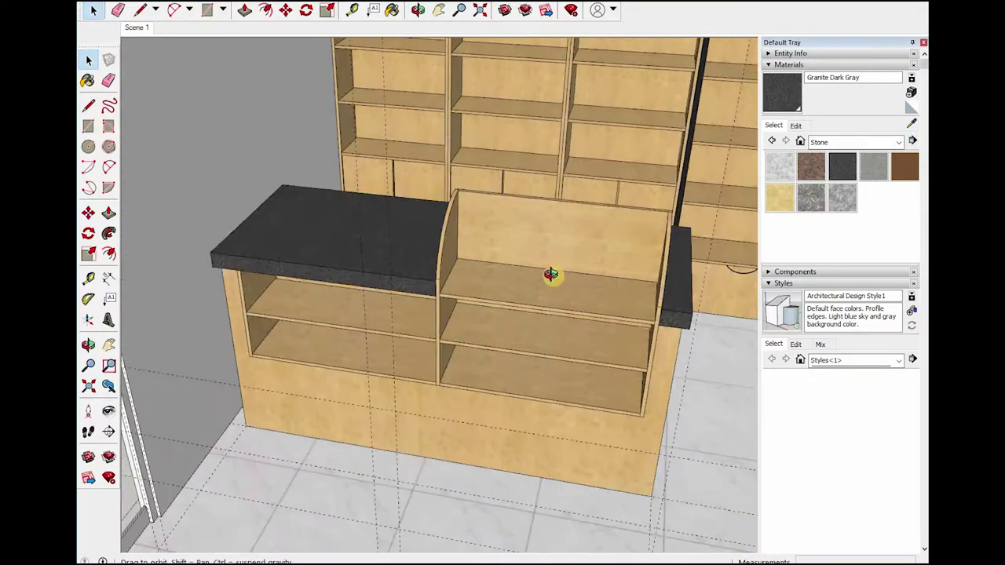
middle_drag(550, 276, 522, 258)
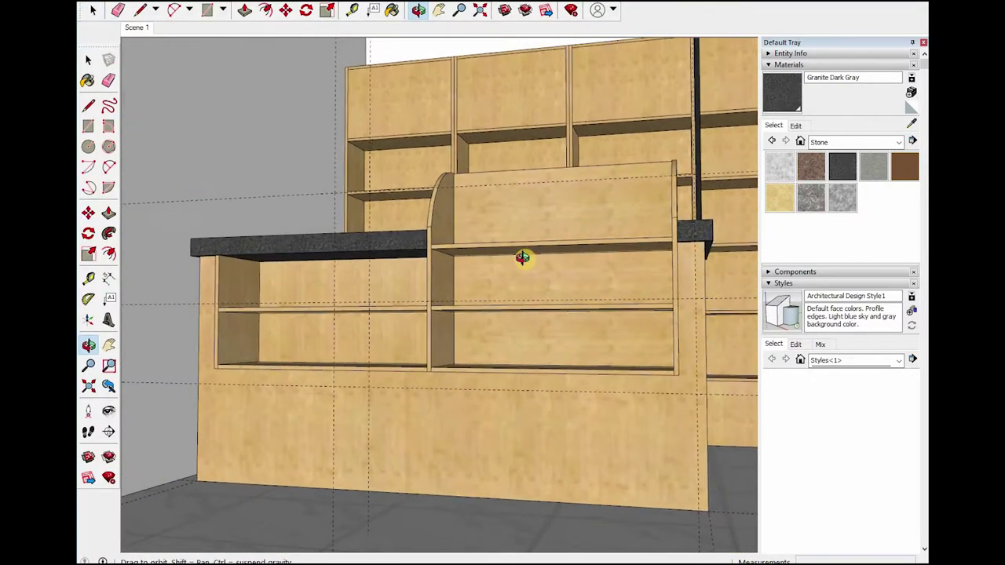
mouse_move(474, 256)
middle_down()
mouse_move(489, 256)
mouse_move(532, 296)
mouse_move(601, 377)
mouse_move(588, 385)
mouse_move(601, 334)
mouse_move(496, 345)
mouse_move(414, 419)
mouse_move(442, 369)
mouse_move(507, 332)
mouse_move(510, 346)
middle_up()
drag(510, 346, 511, 348)
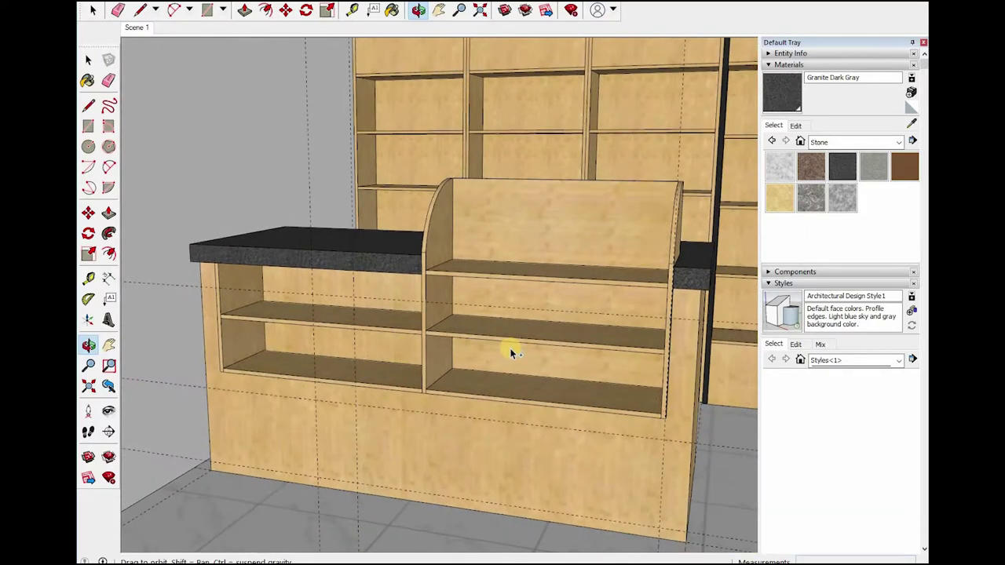
key(space)
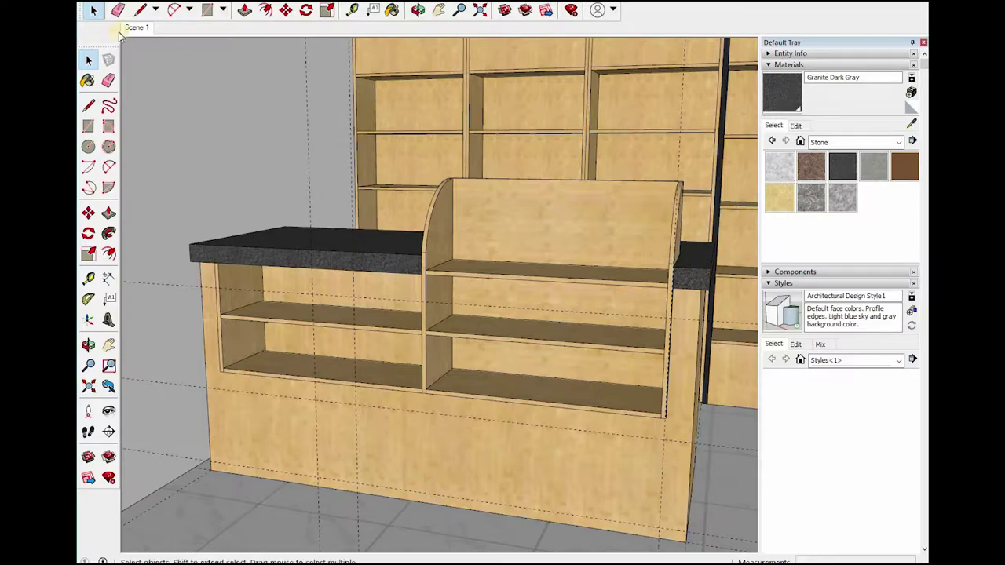
key(alt+e)
key(Return)
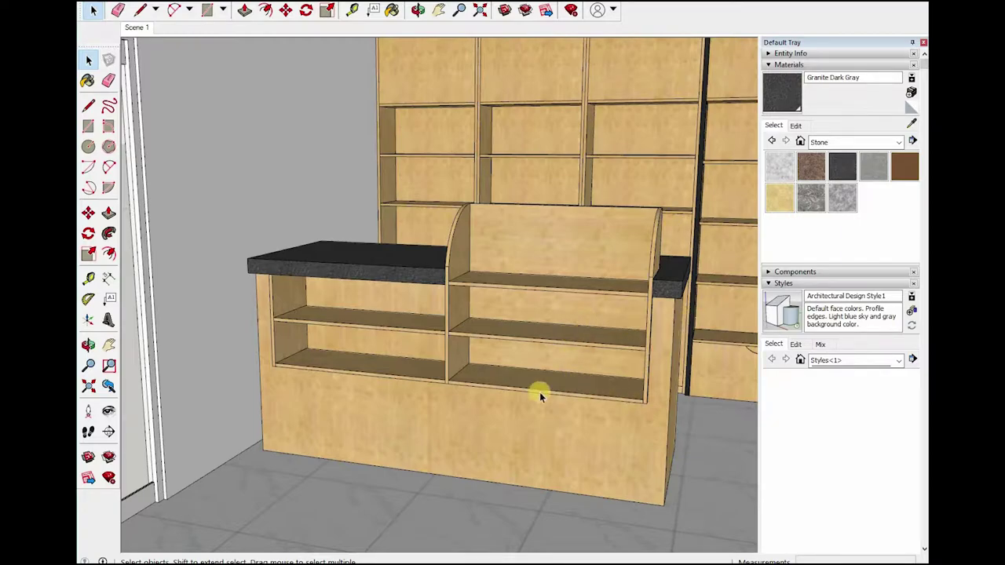
shift+middle_drag(581, 410, 611, 430)
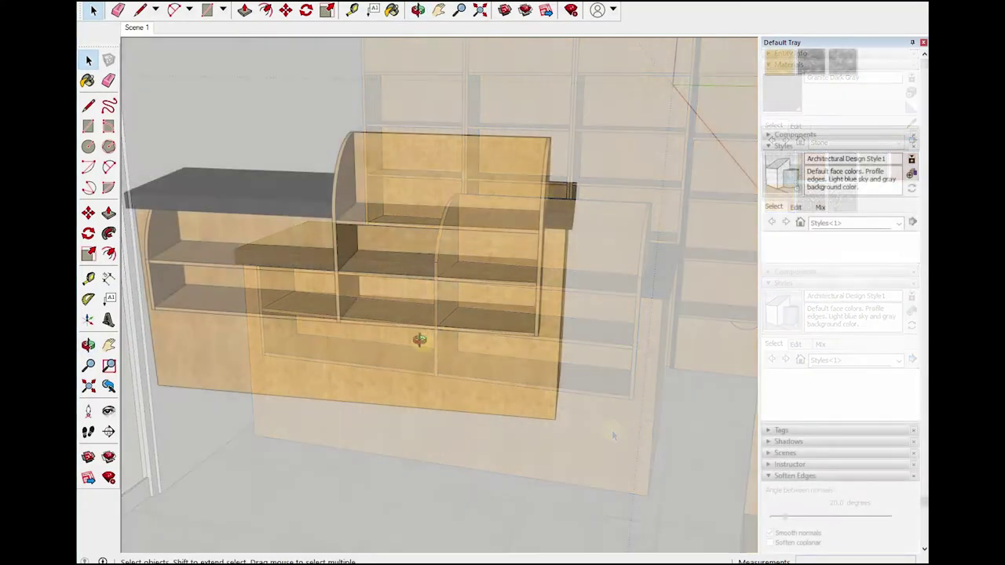
mouse_move(510, 375)
middle_down()
mouse_move(610, 287)
mouse_move(574, 359)
mouse_move(460, 370)
mouse_move(631, 353)
mouse_move(602, 345)
mouse_move(476, 377)
mouse_move(509, 352)
middle_up()
mouse_move(559, 300)
middle_down()
mouse_move(495, 150)
mouse_move(215, 346)
mouse_move(403, 360)
mouse_move(385, 352)
mouse_move(534, 285)
mouse_move(423, 292)
middle_up()
scroll(422, 288, up, 3)
scroll(444, 298, up, 3)
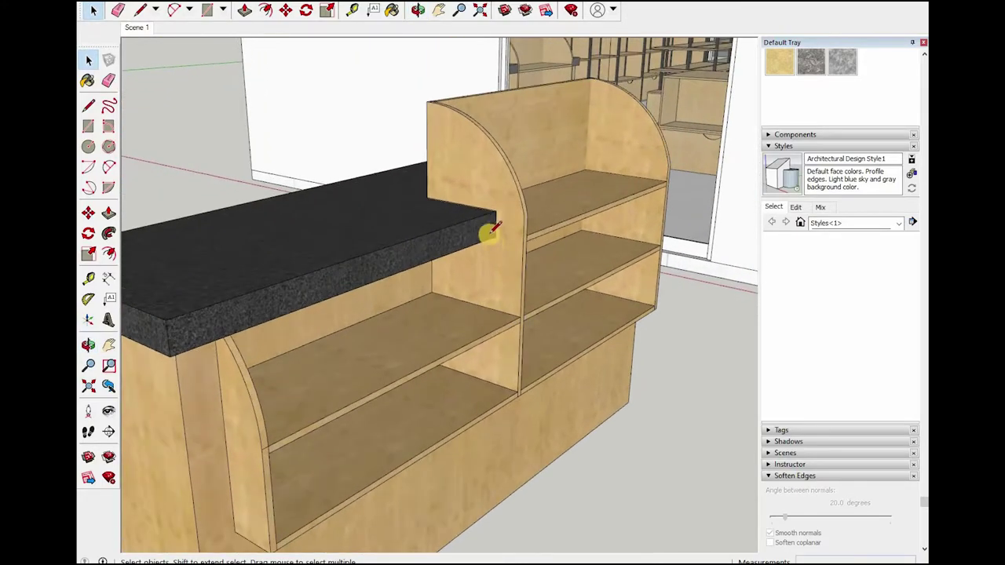
key(l)
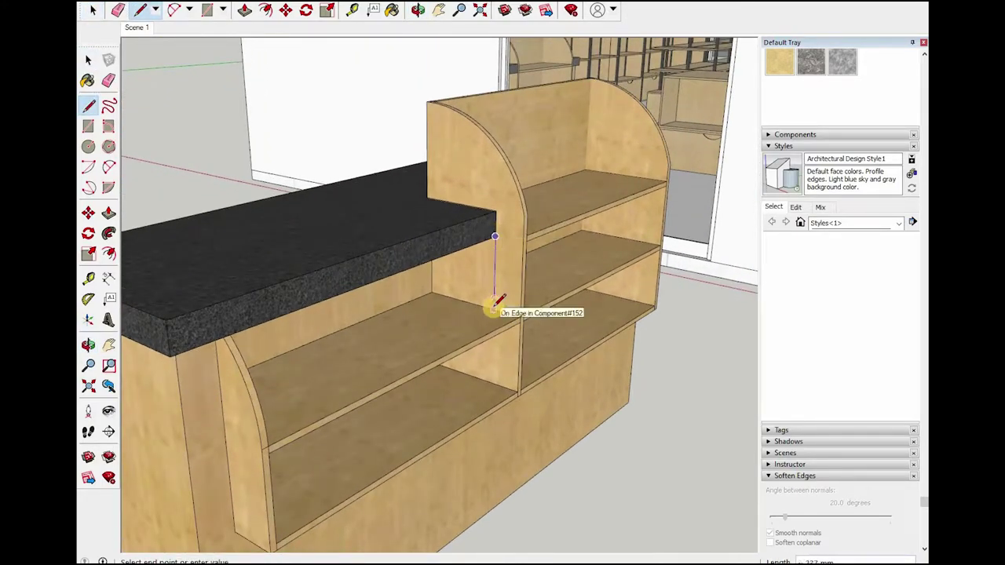
mouse_move(598, 340)
middle_down()
mouse_move(578, 254)
mouse_move(390, 280)
mouse_move(497, 220)
mouse_move(421, 182)
mouse_move(531, 242)
middle_up()
key(space)
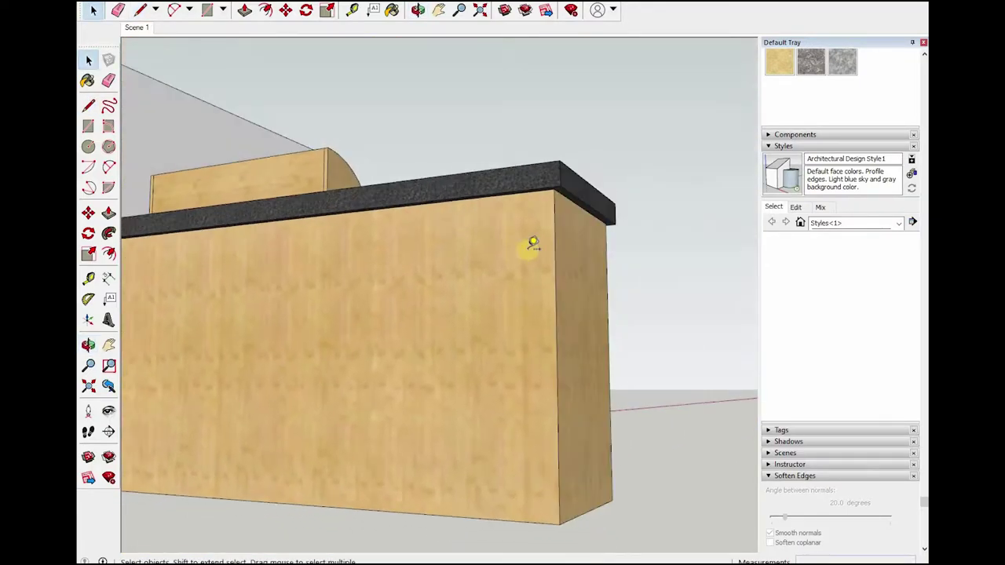
- Face the cabinet's back panel and pull Tape Measure guides from its top and bottom edges
scroll(565, 204, up, 3)
key(t)
click(597, 171)
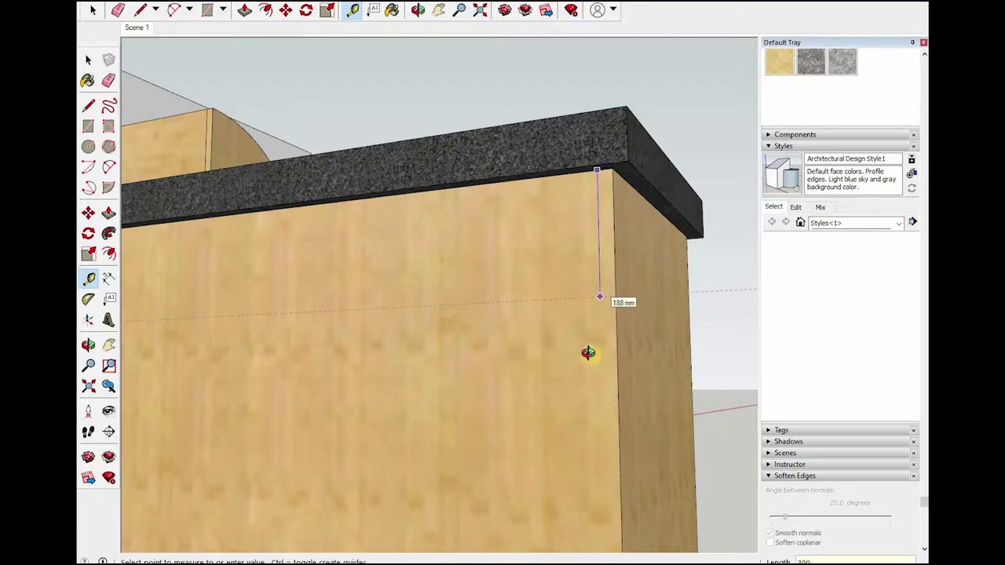
mouse_move(482, 438)
middle_down()
mouse_move(580, 341)
mouse_move(463, 327)
mouse_move(511, 353)
middle_up()
mouse_move(437, 353)
middle_down()
mouse_move(230, 316)
mouse_move(210, 298)
middle_up()
scroll(210, 298, up, 2)
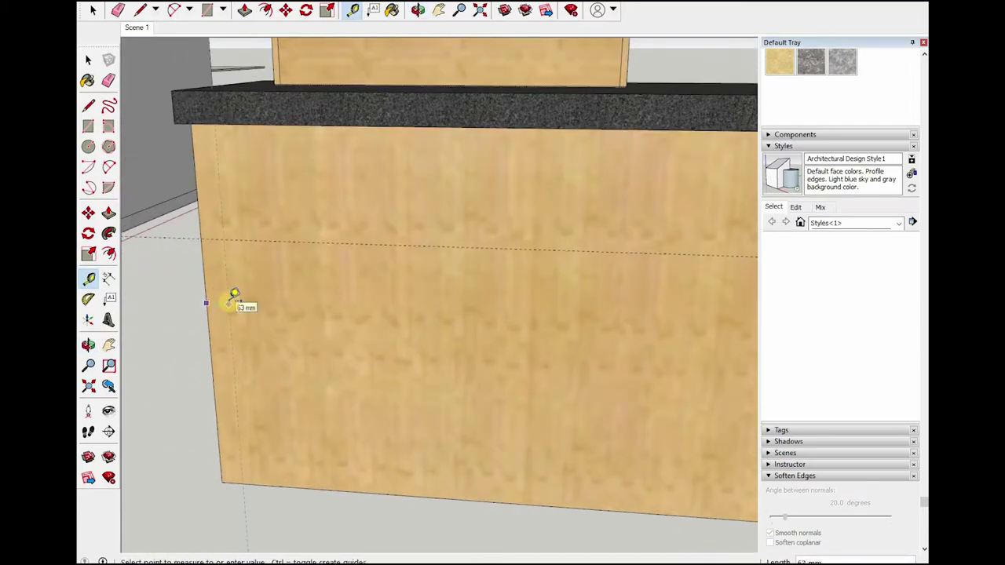
mouse_move(164, 313)
middle_down()
mouse_move(542, 303)
mouse_move(496, 307)
middle_up()
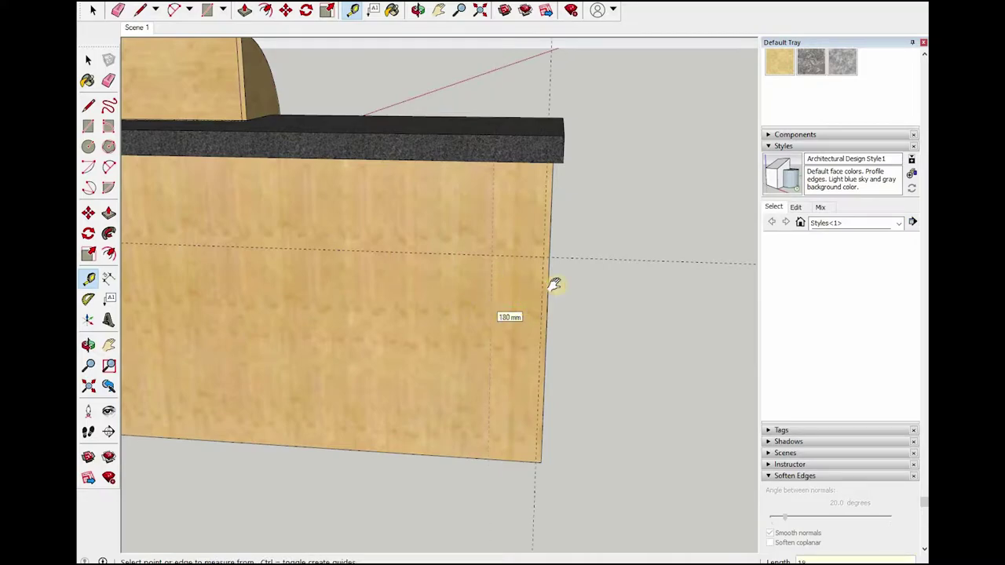
mouse_move(509, 308)
middle_down()
mouse_move(567, 287)
mouse_move(597, 329)
mouse_move(511, 307)
mouse_move(378, 354)
mouse_move(535, 444)
middle_up()
click(534, 438)
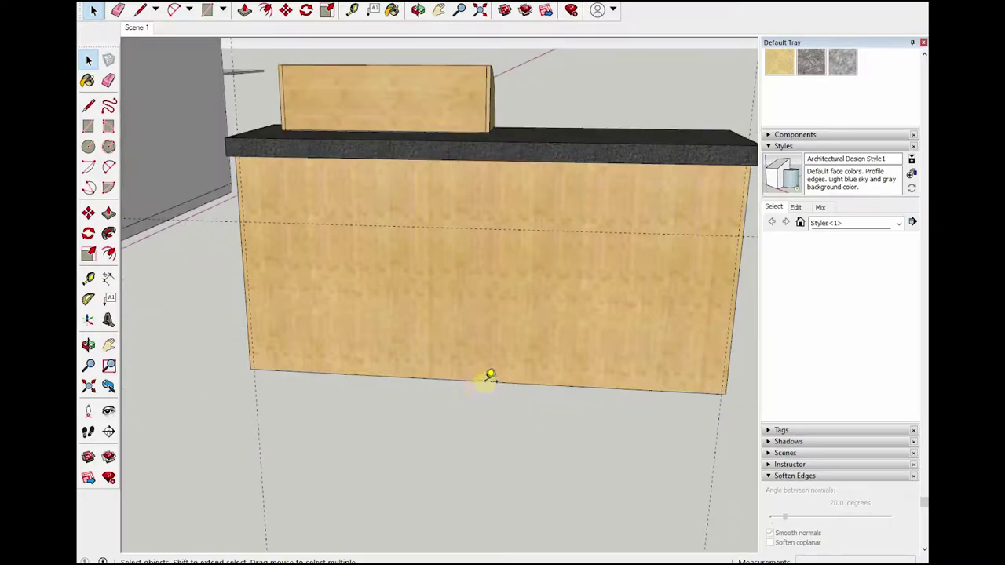
key(t)
click(515, 359)
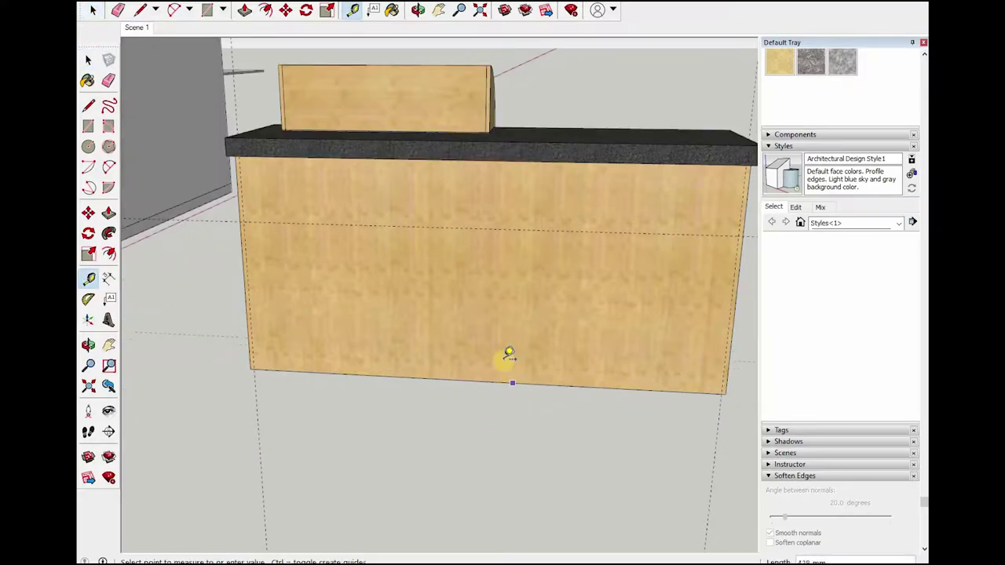
- Inside the cabinet group, draw a rectangular opening and push it 600 mm inward
key(space)
double_click(429, 326)
click(285, 287)
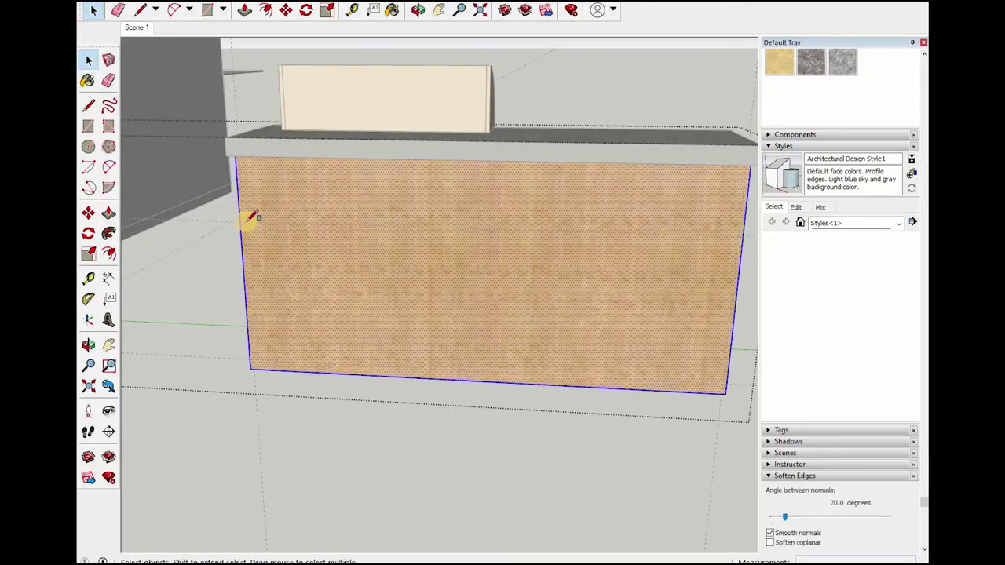
key(r)
click(565, 327)
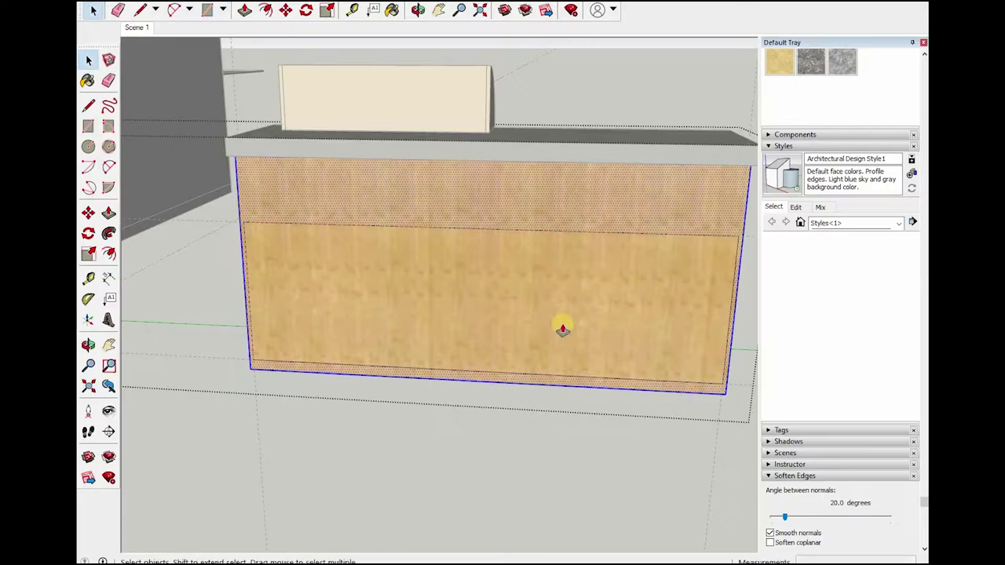
key(p)
double_click(492, 283)
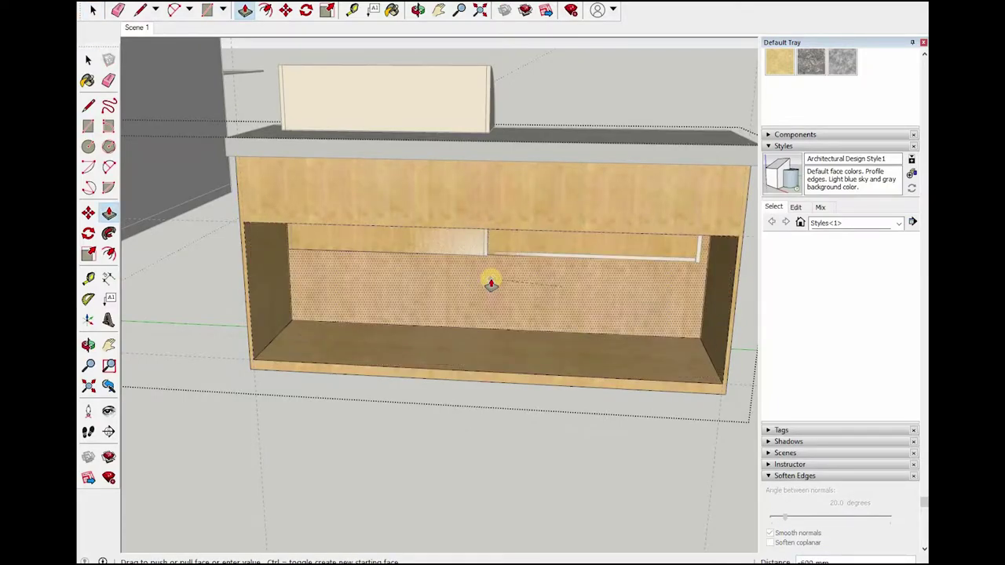
- Push the recessed back face further and check the opening's inner corners
scroll(486, 312, up, 3)
scroll(352, 157, up, 3)
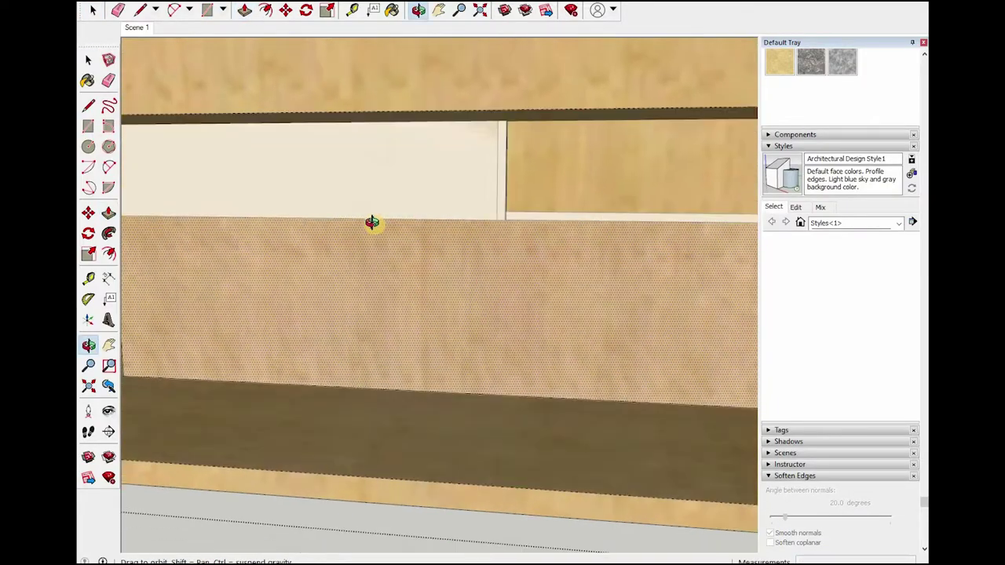
scroll(372, 224, up, 3)
scroll(462, 260, up, 2)
click(402, 303)
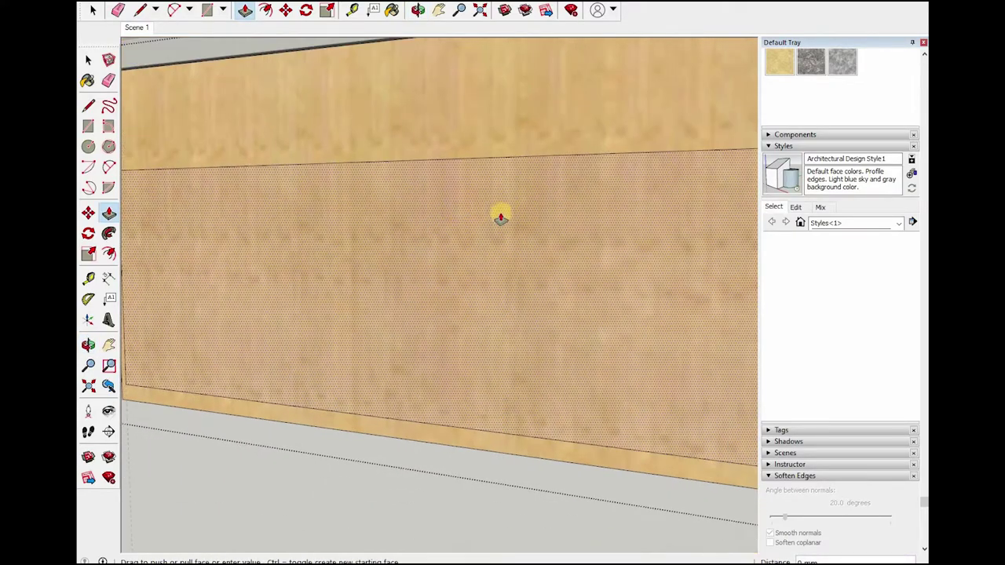
scroll(488, 281, down, 3)
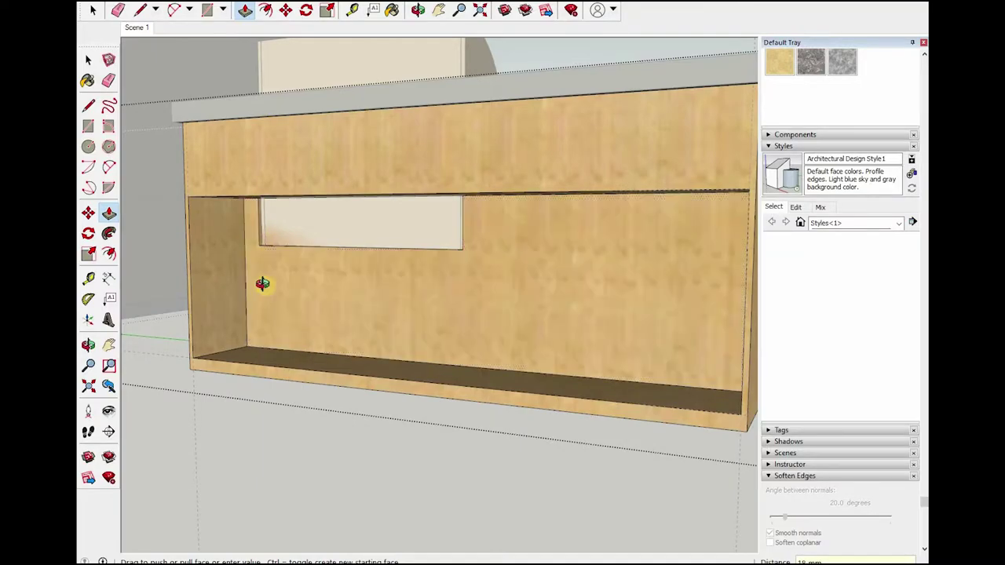
scroll(266, 314, up, 5)
mouse_move(274, 332)
middle_down()
mouse_move(310, 189)
mouse_move(278, 99)
middle_up()
scroll(498, 393, down, 2)
scroll(486, 382, down, 3)
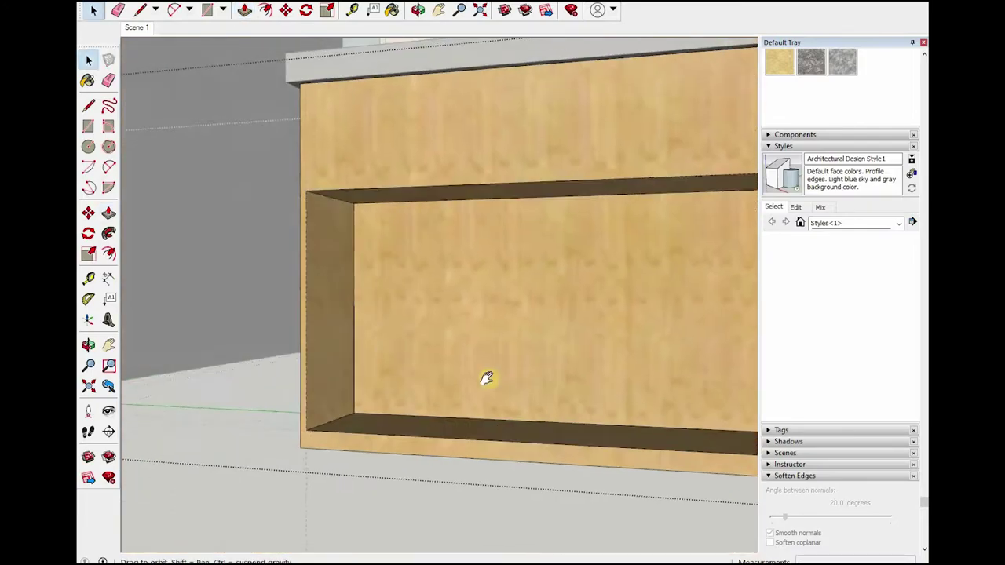
middle_drag(487, 381, 448, 354)
key(space)
scroll(542, 403, up, 3)
scroll(541, 402, down, 3)
mouse_move(427, 231)
middle_down()
mouse_move(478, 253)
mouse_move(510, 338)
mouse_move(531, 331)
middle_up()
- Place a Tape Measure guide 75 mm below the cabinet's top edge
key(space)
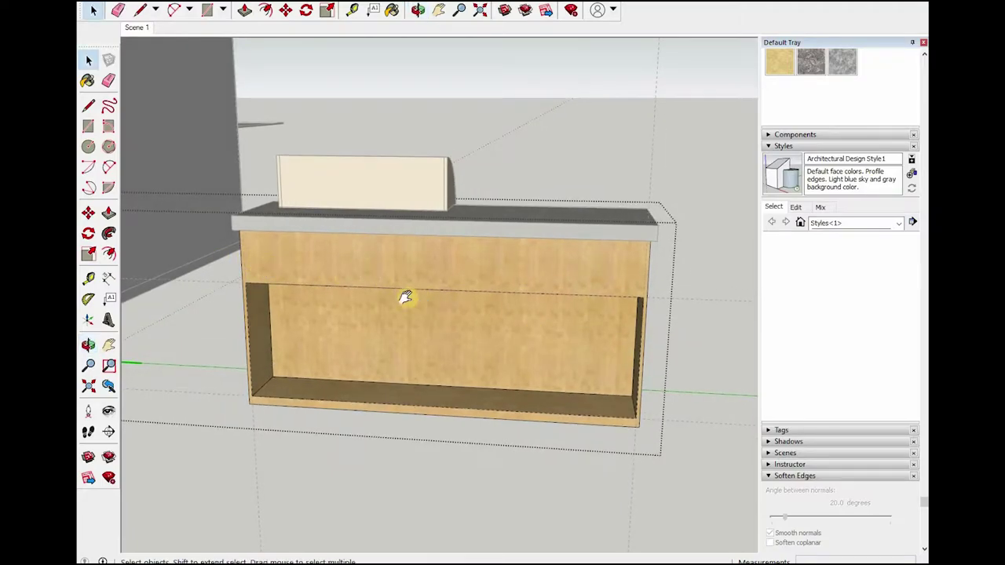
scroll(382, 305, up, 3)
scroll(382, 305, up, 1)
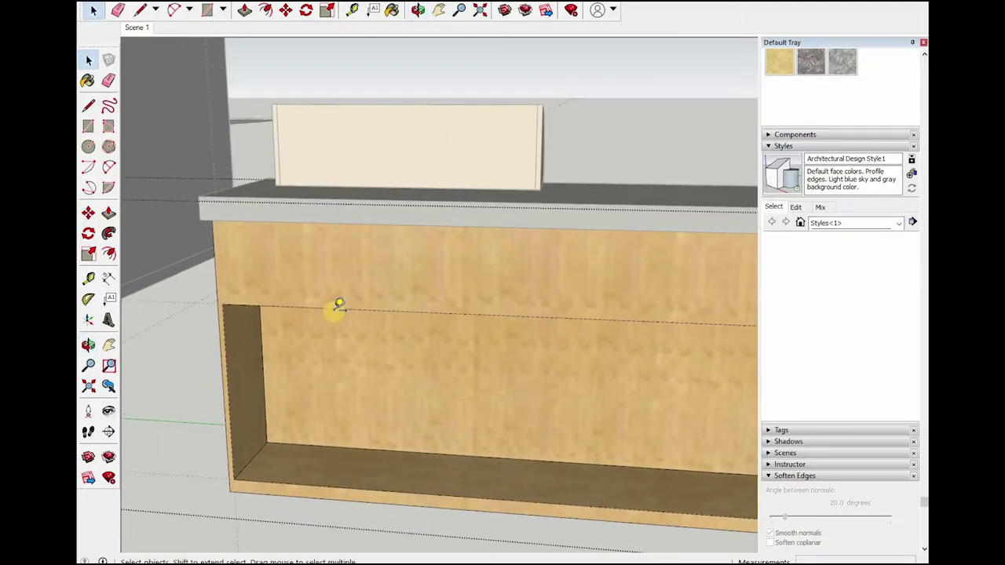
key(t)
scroll(336, 298, up, 1)
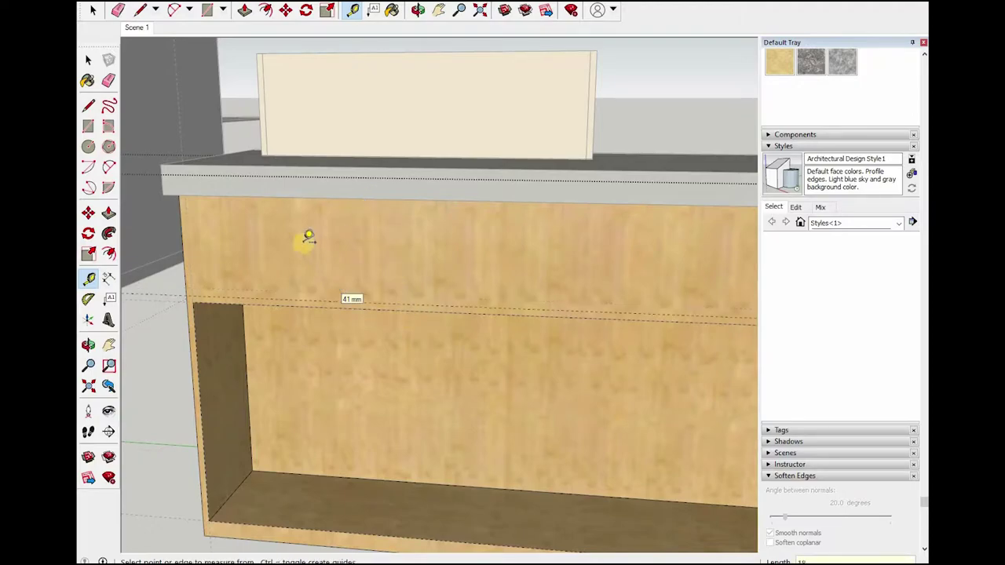
scroll(314, 136, up, 1)
scroll(314, 164, up, 1)
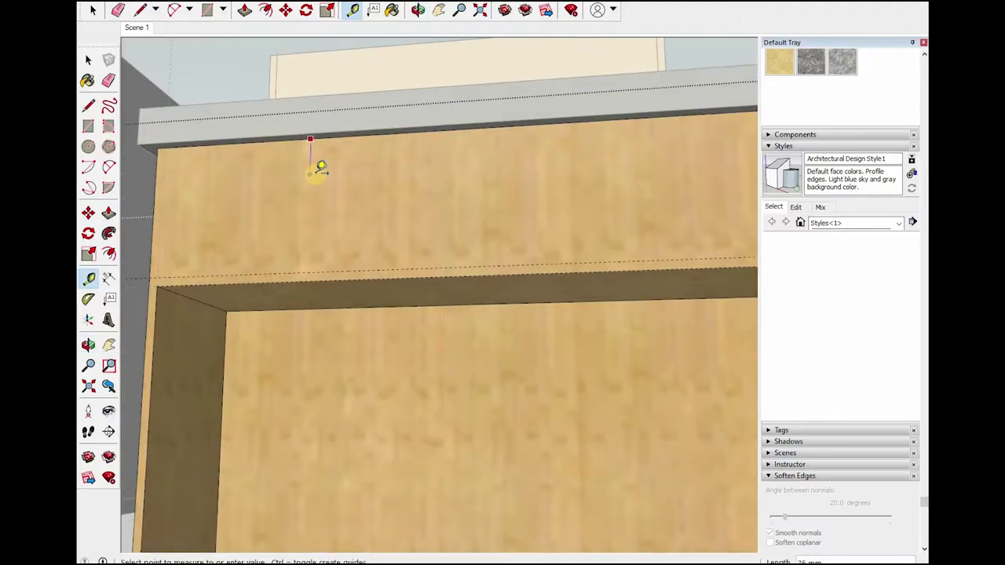
key(Return)
middle_drag(302, 283, 301, 299)
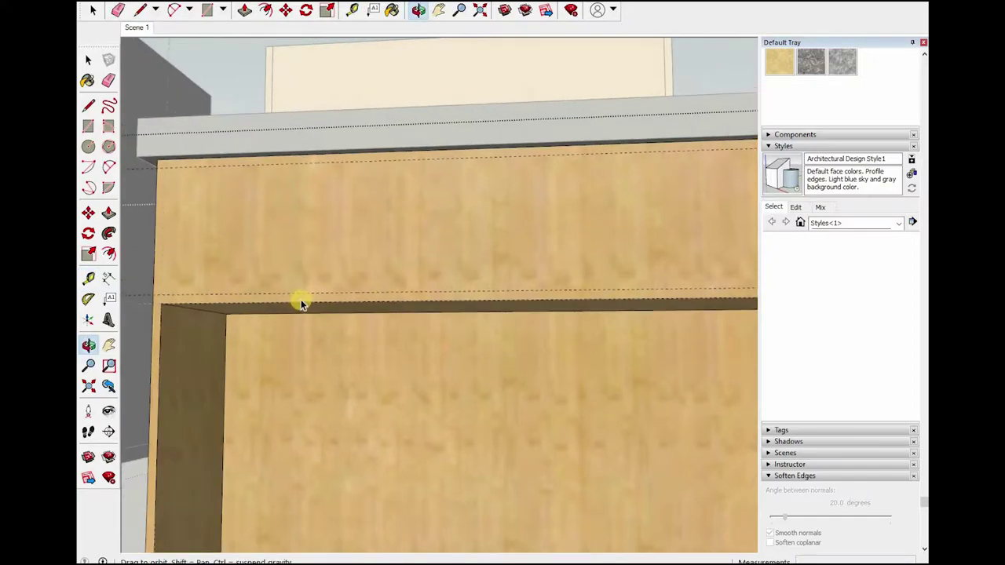
key(space)
- Draw a rectangle across the upper back panel and push it inward
key(r)
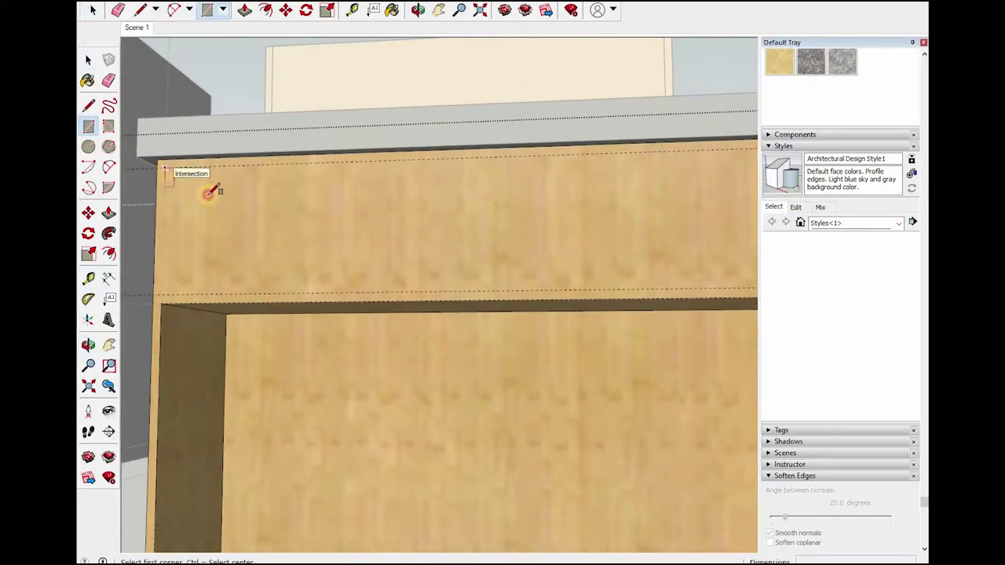
click(163, 167)
scroll(352, 321, down, 2)
scroll(550, 314, down, 1)
middle_drag(550, 314, 560, 321)
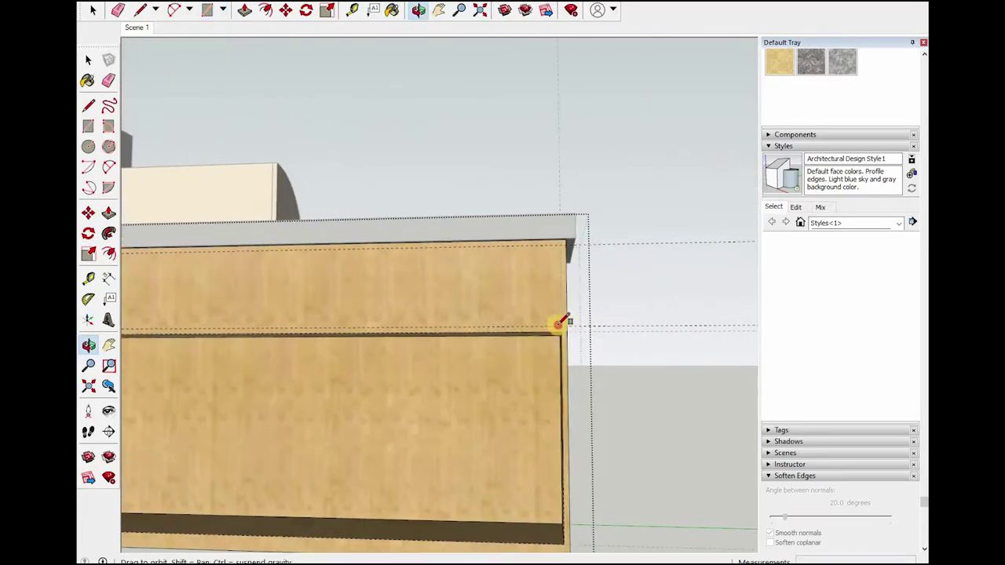
click(483, 290)
key(p)
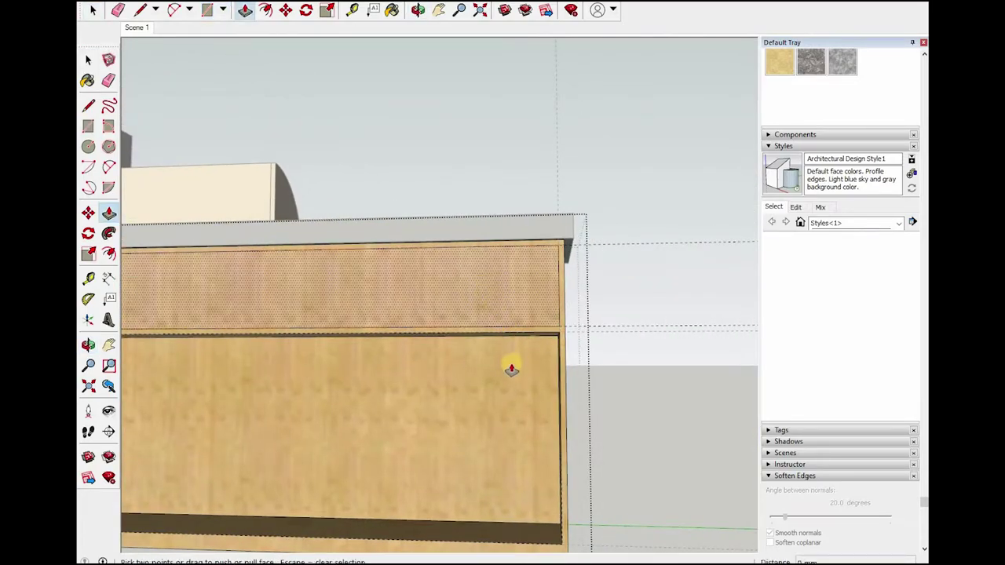
click(514, 365)
scroll(377, 445, down, 3)
mouse_move(247, 375)
middle_down()
mouse_move(359, 432)
mouse_move(477, 455)
middle_up()
scroll(477, 456, up, 2)
scroll(662, 274, down, 2)
- Start a Tape Measure guide from the cabinet's lower-left corner, viewing the whole counter
key(space)
scroll(657, 264, up, 3)
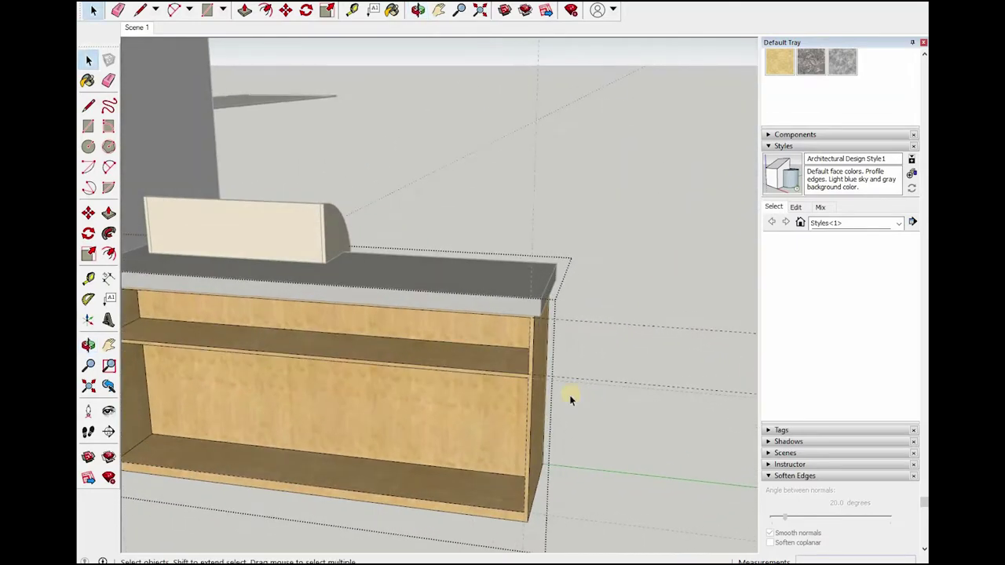
scroll(402, 343, down, 3)
mouse_move(402, 343)
middle_down()
mouse_move(471, 383)
mouse_move(439, 382)
middle_up()
scroll(440, 382, up, 2)
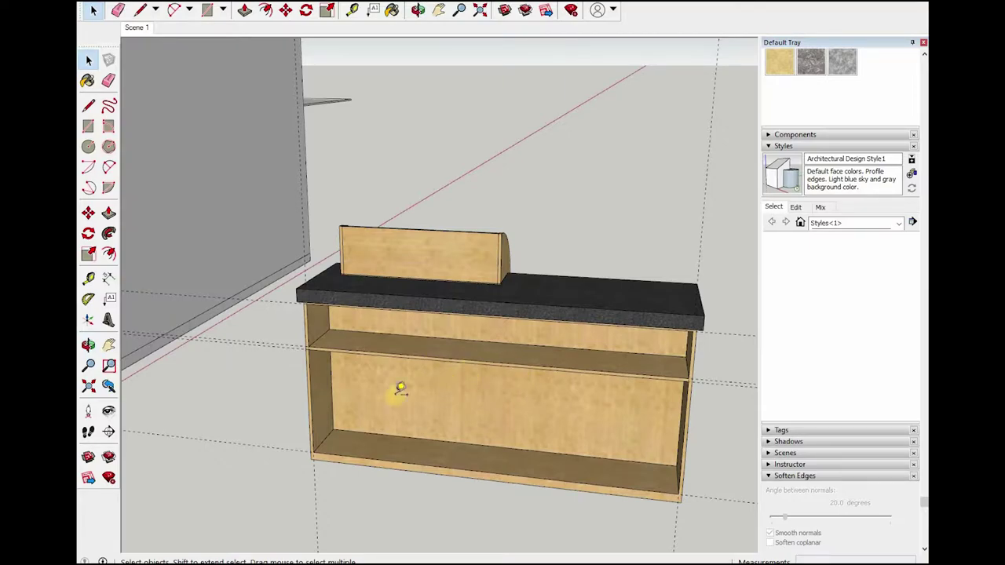
click(312, 453)
scroll(458, 434, up, 3)
scroll(583, 464, down, 1)
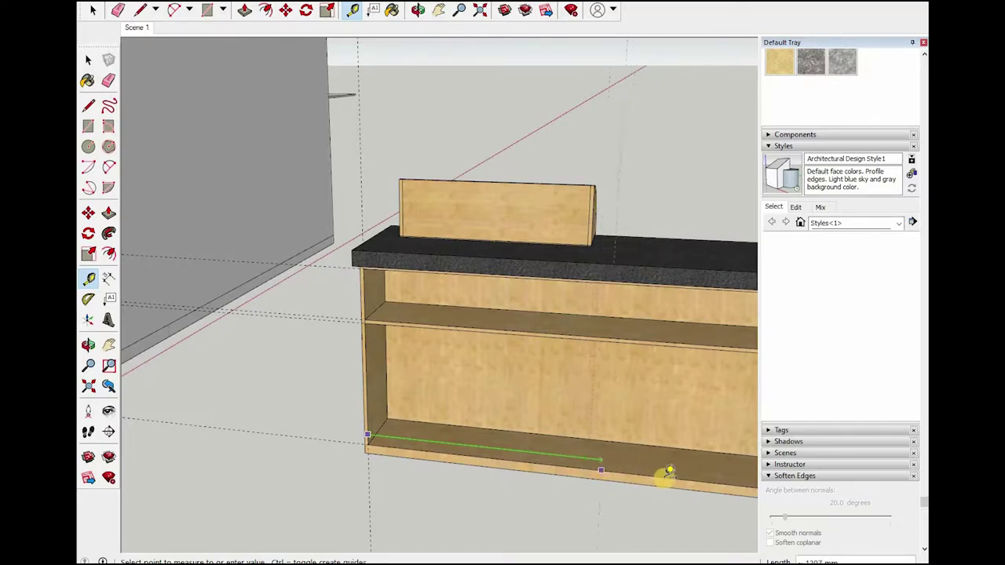
scroll(564, 461, down, 2)
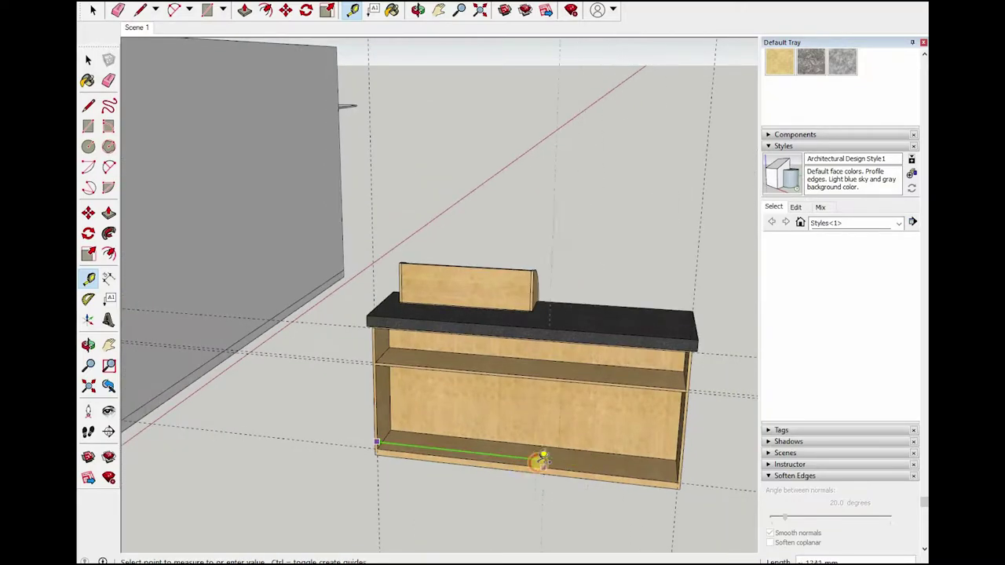
middle_drag(585, 428, 529, 390)
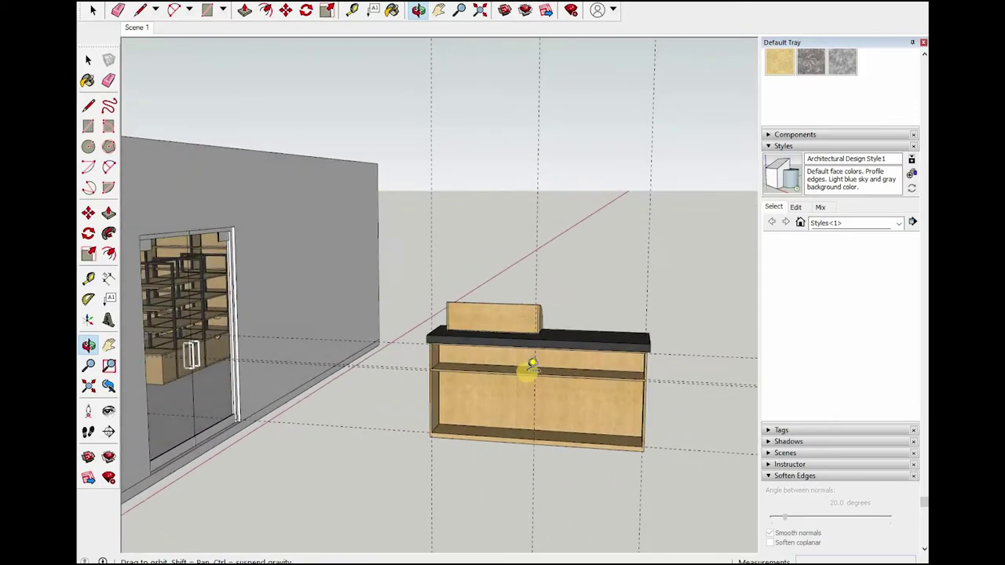
scroll(528, 390, up, 3)
key(space)
scroll(510, 387, up, 1)
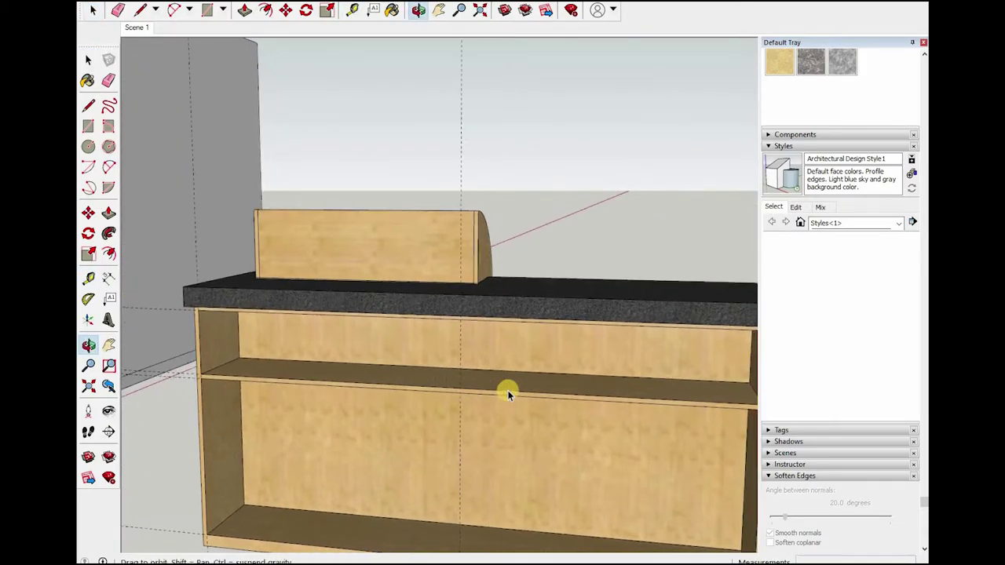
middle_drag(509, 388, 395, 385)
- Add another vertical guide parallel to the existing one, then select the shelf's front edge
key(l)
scroll(400, 382, up, 1)
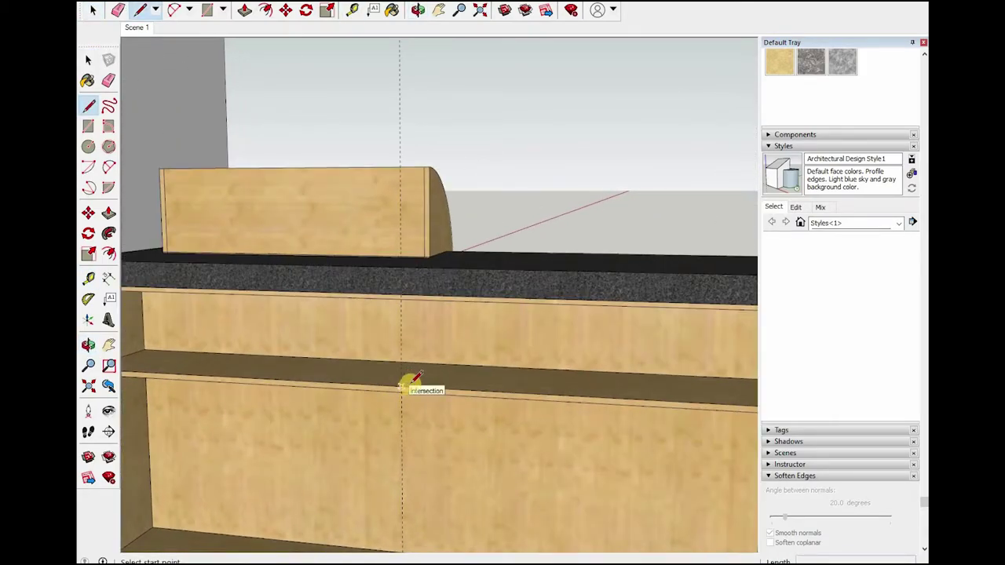
mouse_move(651, 399)
middle_down()
mouse_move(522, 395)
mouse_move(623, 390)
mouse_move(541, 417)
middle_up()
key(t)
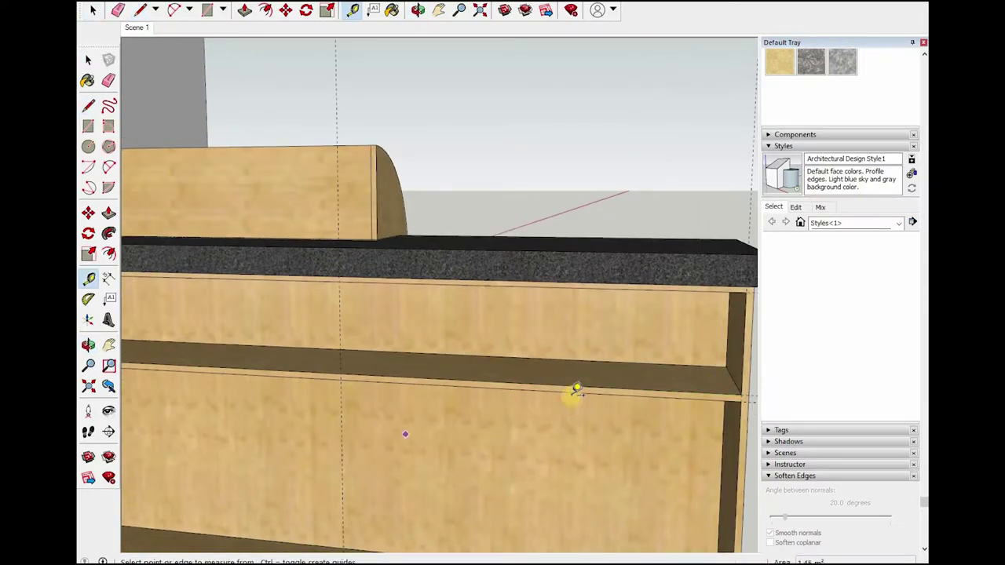
click(340, 424)
key(space)
scroll(578, 392, down, 5)
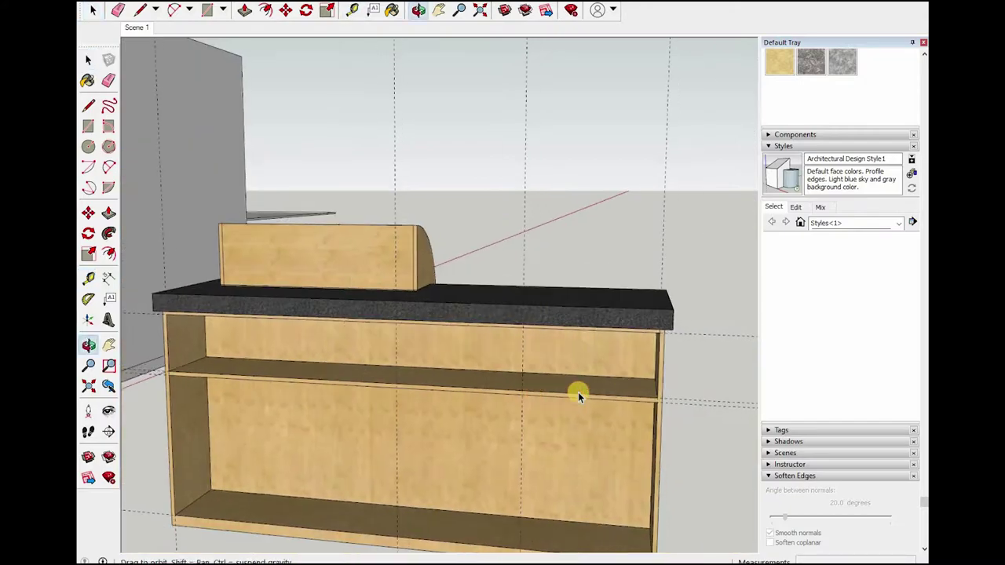
scroll(577, 392, up, 4)
click(551, 392)
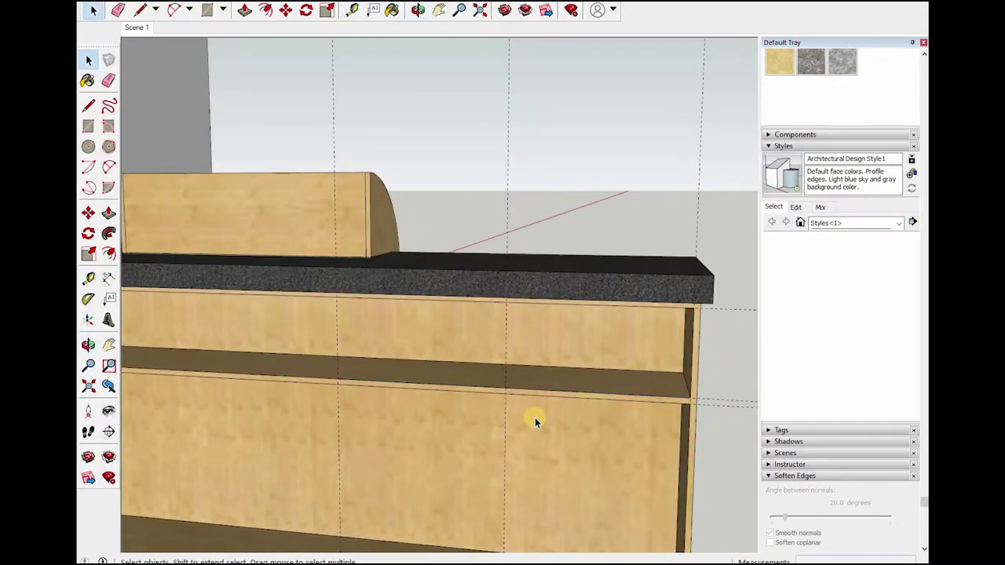
- Draw a rectangle across the upper-right drawer opening in the cabinet front
key(l)
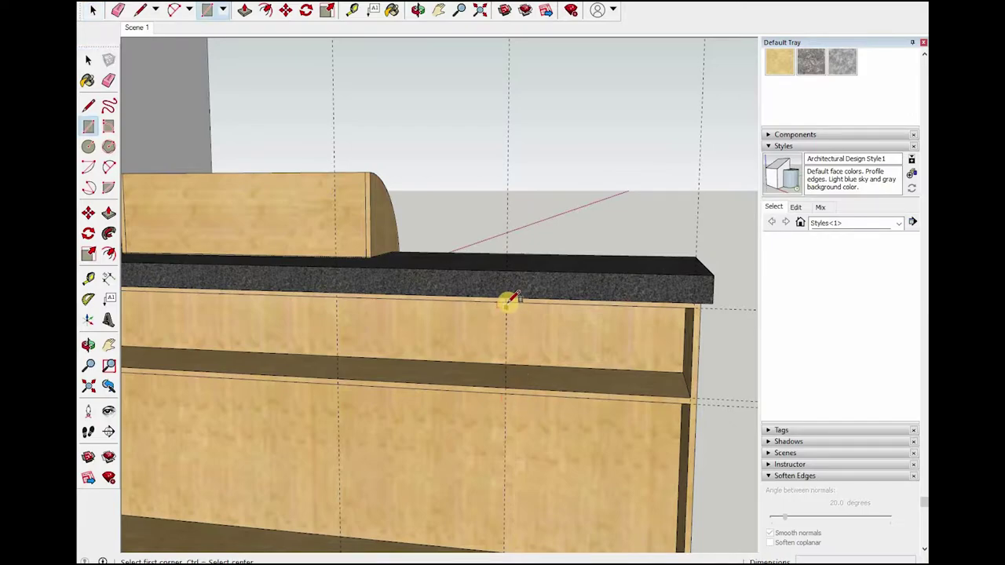
click(505, 302)
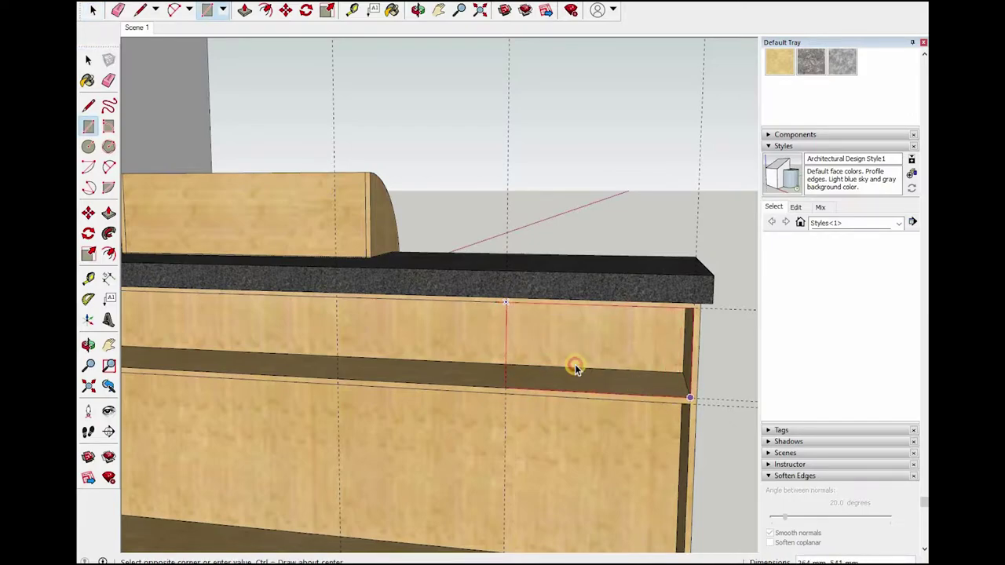
click(576, 369)
key(space)
click(574, 369)
- Push the drawer face back into the cabinet, then orbit to check the block's depth
key(p)
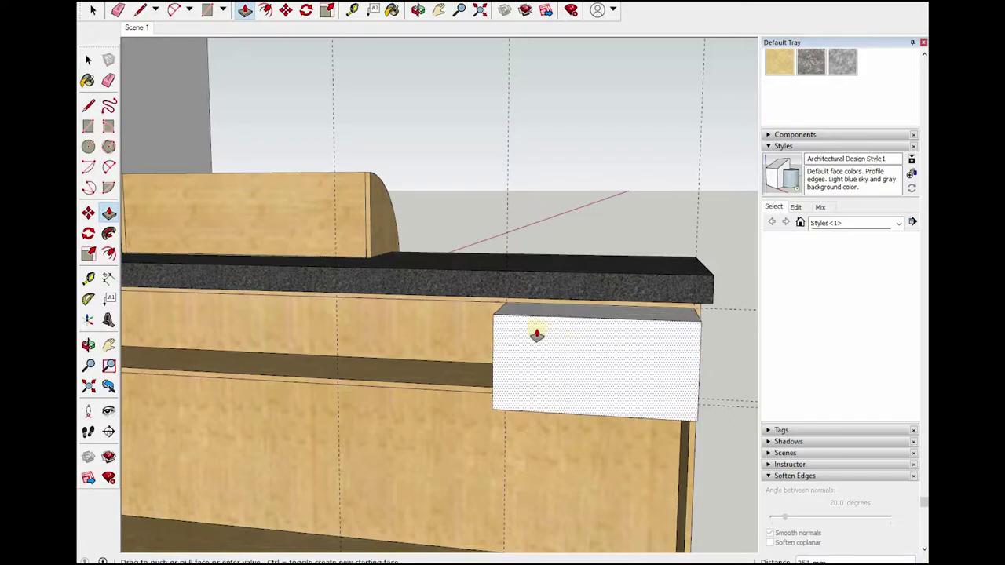
drag(531, 332, 498, 360)
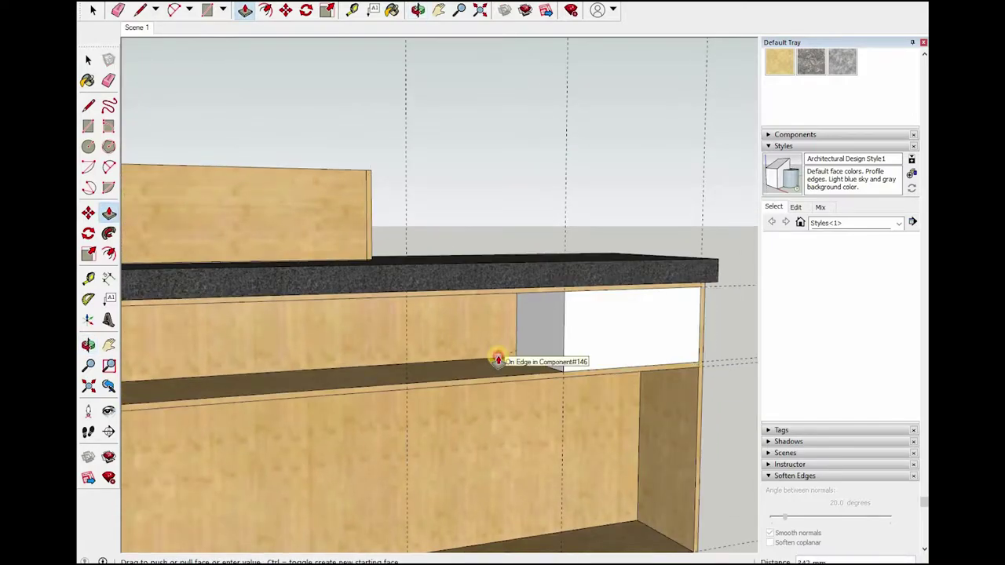
key(o)
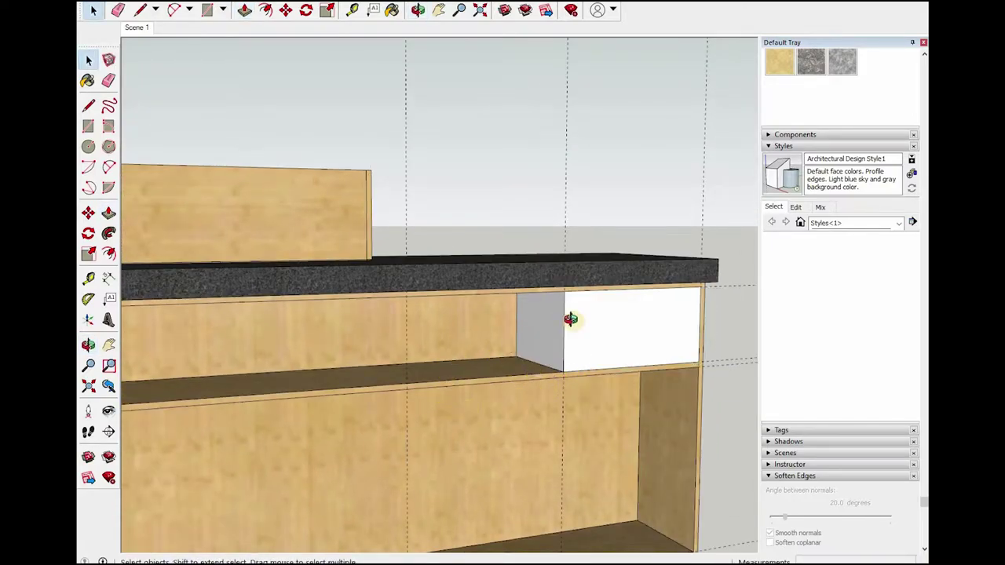
mouse_move(570, 316)
mouse_down()
mouse_move(438, 424)
mouse_move(586, 400)
mouse_move(585, 384)
mouse_up()
key(space)
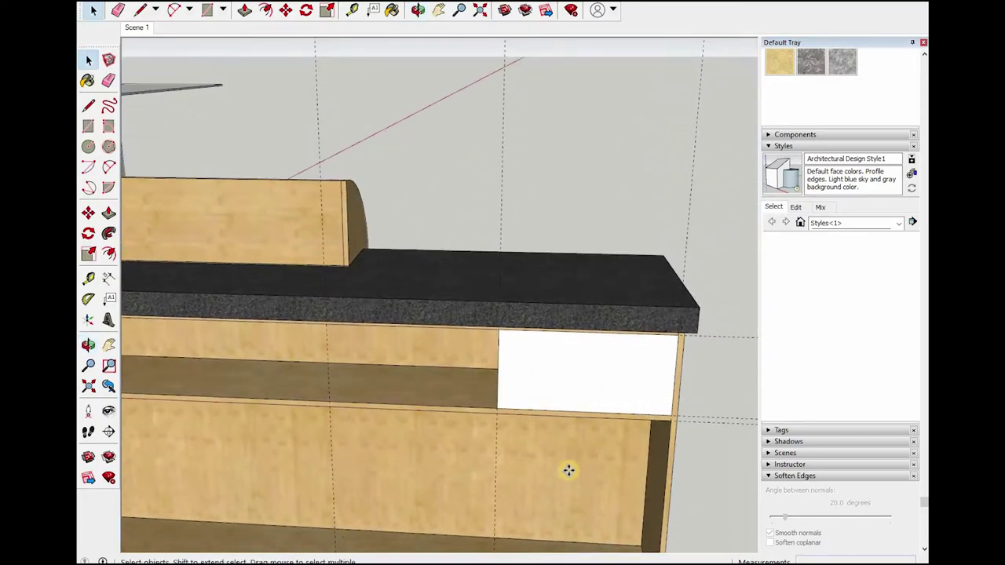
key(ctrl+z)
- Move the drawer block out onto the floor beside the cabinet
key(m)
click(570, 477)
scroll(691, 525, down, 5)
scroll(691, 538, down, 3)
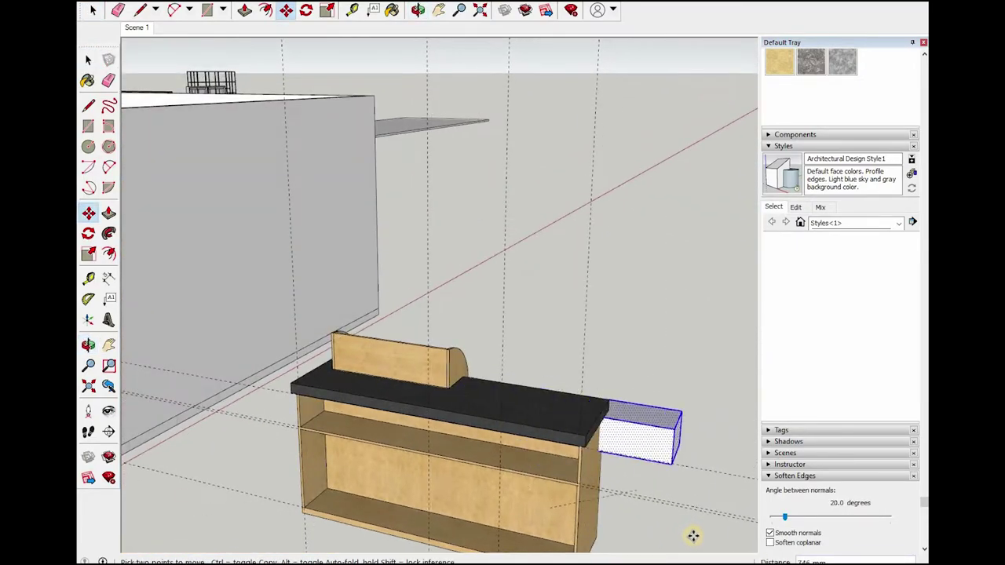
click(652, 491)
key(space)
middle_drag(574, 465, 578, 460)
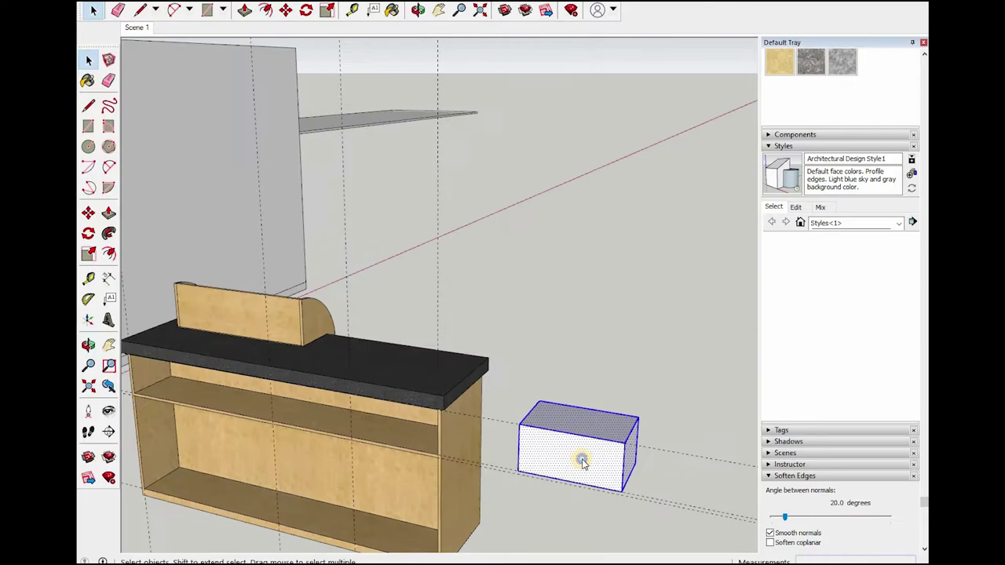
- Make the block a component and paint it Wood_Bamboo_Light sampled from the cabinet
right_click(630, 371)
click(632, 369)
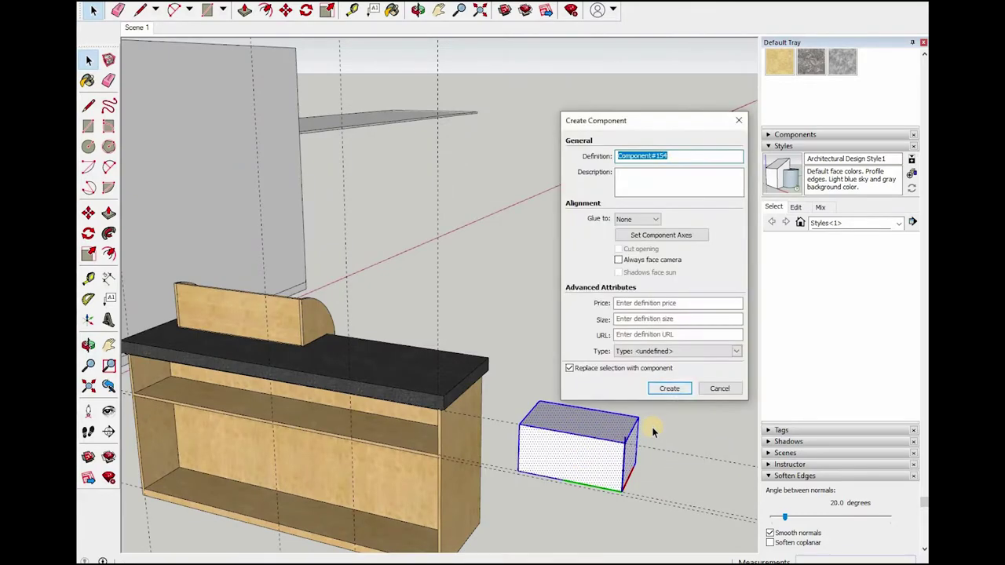
click(669, 387)
key(b)
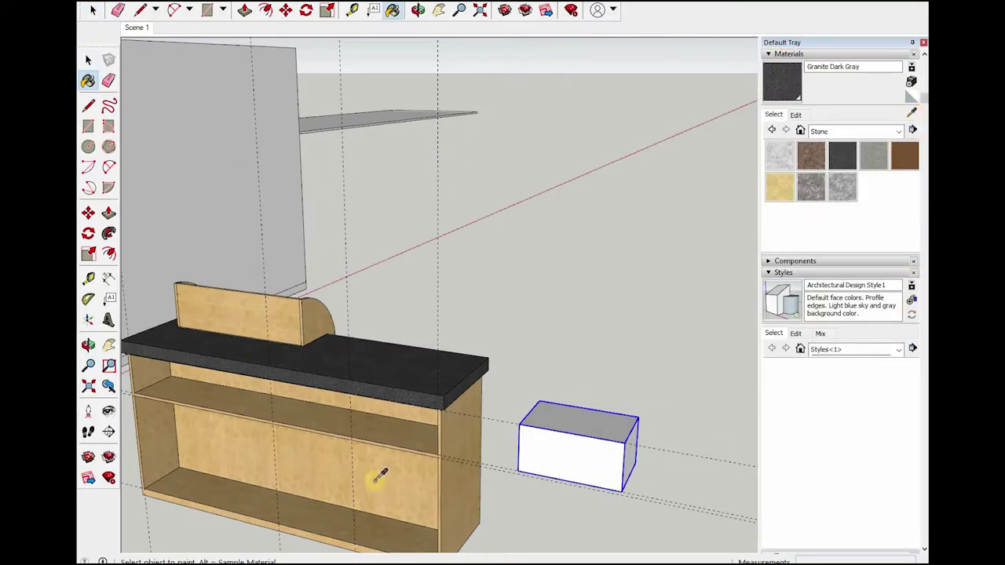
alt+click(377, 480)
click(581, 460)
key(space)
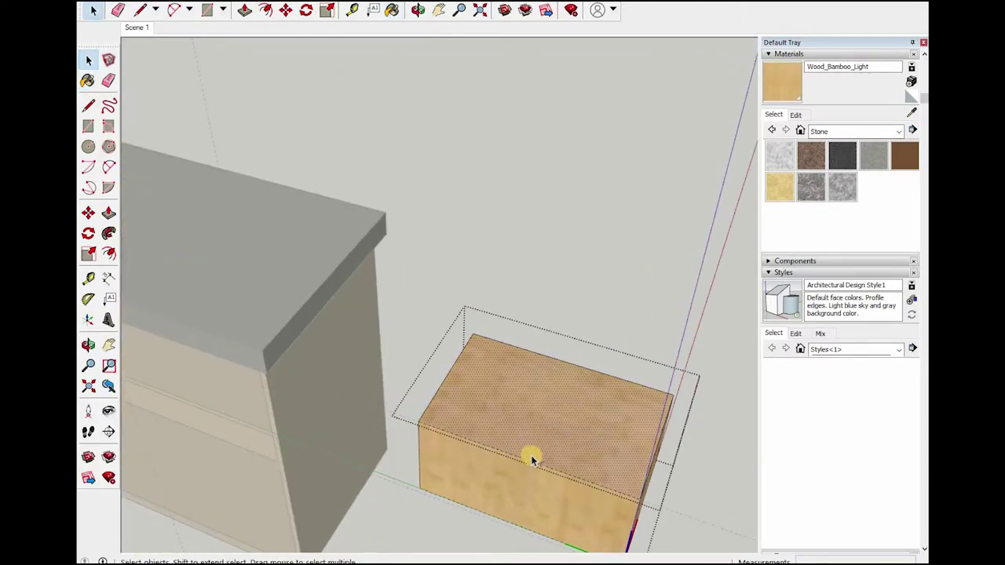
- Offset the block's top face into a thin rim and push the inner face through the bottom
key(f)
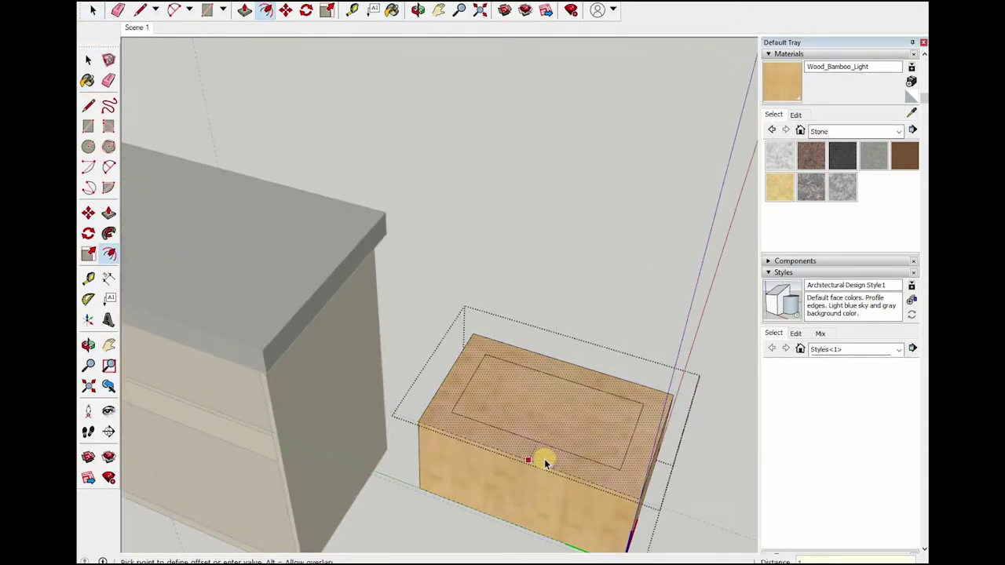
click(541, 382)
scroll(541, 383, up, 2)
scroll(540, 382, up, 2)
key(space)
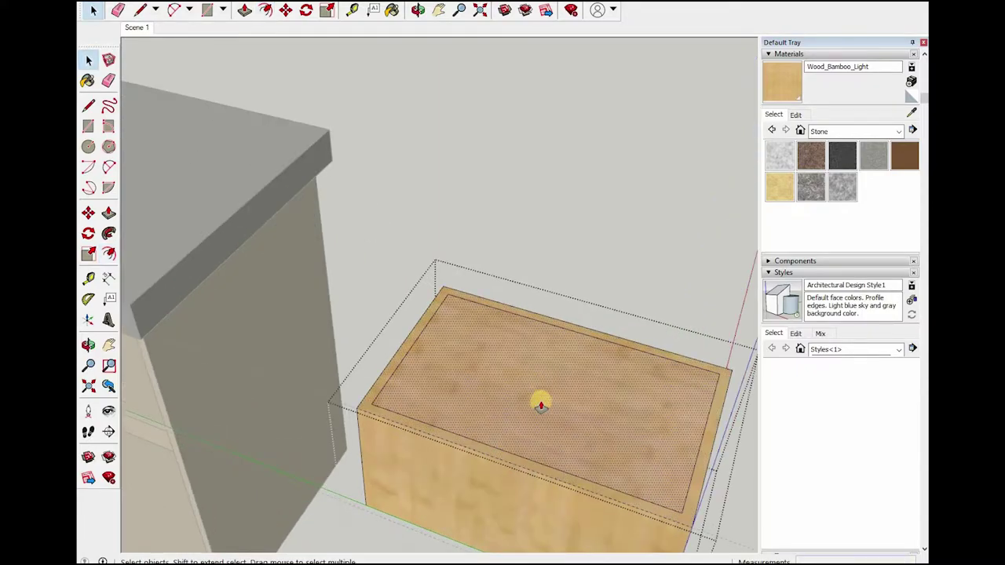
key(p)
mouse_move(541, 383)
mouse_down()
mouse_move(529, 324)
mouse_move(509, 471)
mouse_up()
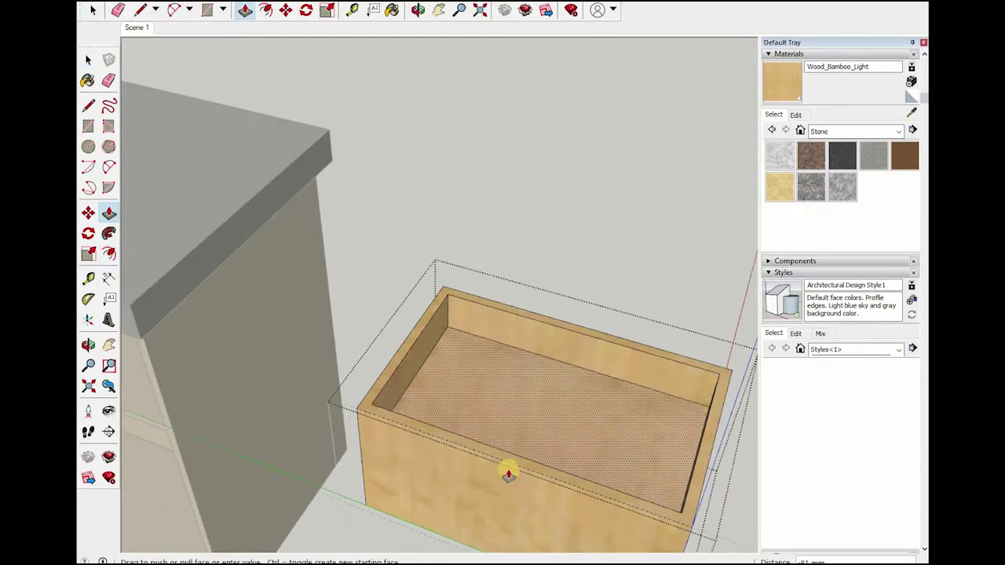
middle_drag(510, 471, 469, 474)
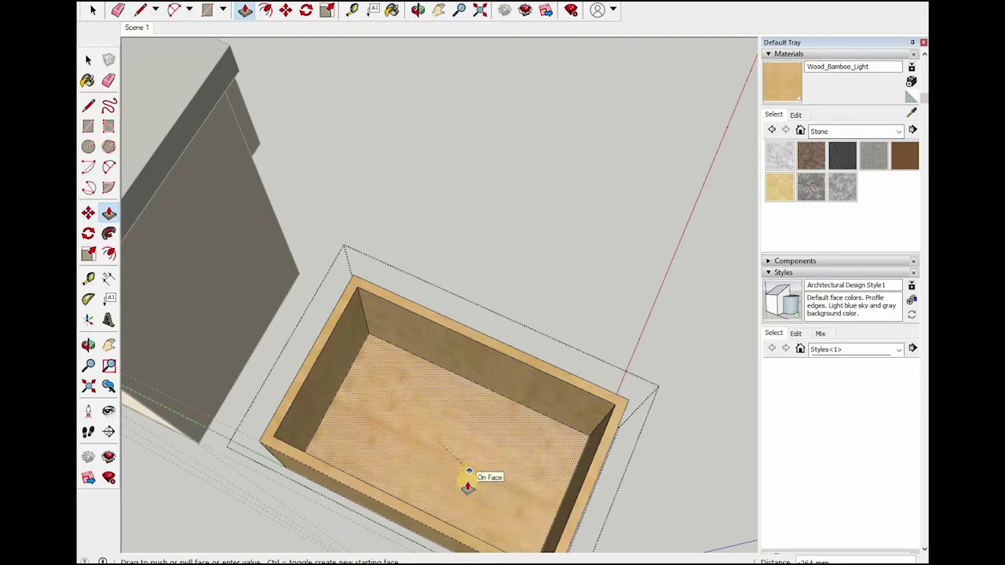
drag(422, 397, 416, 340)
middle_drag(416, 341, 347, 240)
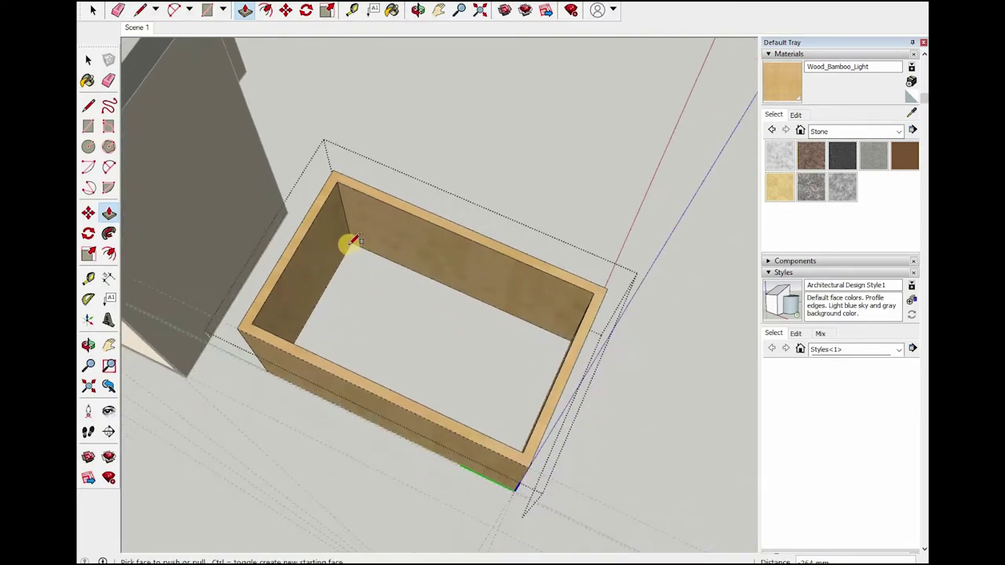
- Copy an inner edge of the box up the back wall
key(r)
middle_drag(431, 299, 496, 295)
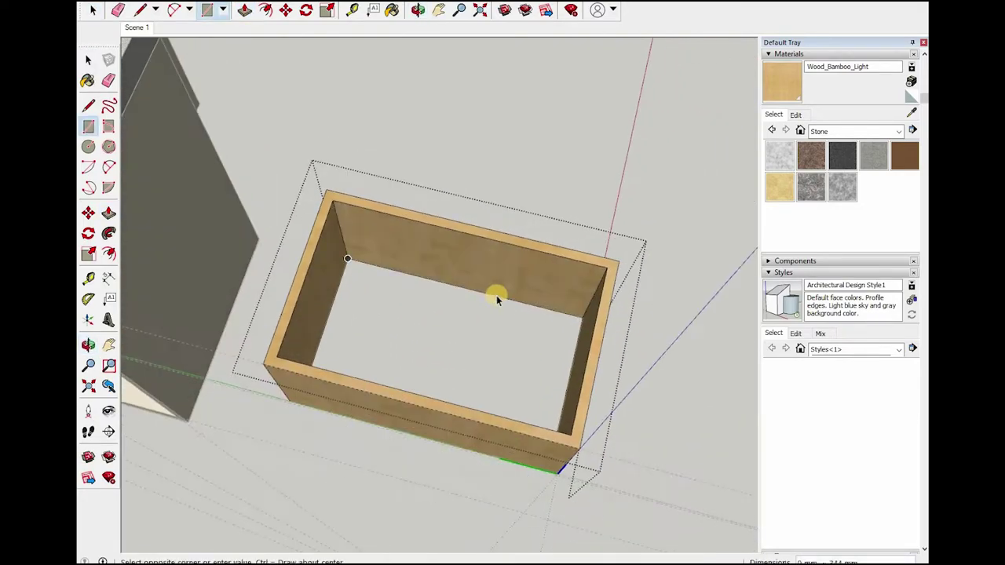
scroll(496, 295, up, 2)
key(space)
key(m)
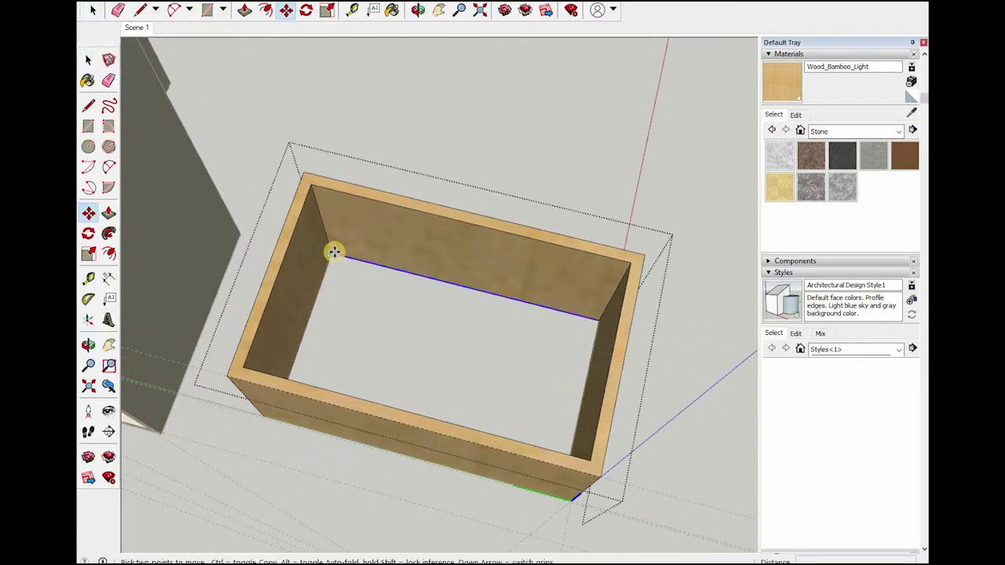
key(ctrl)
click(330, 244)
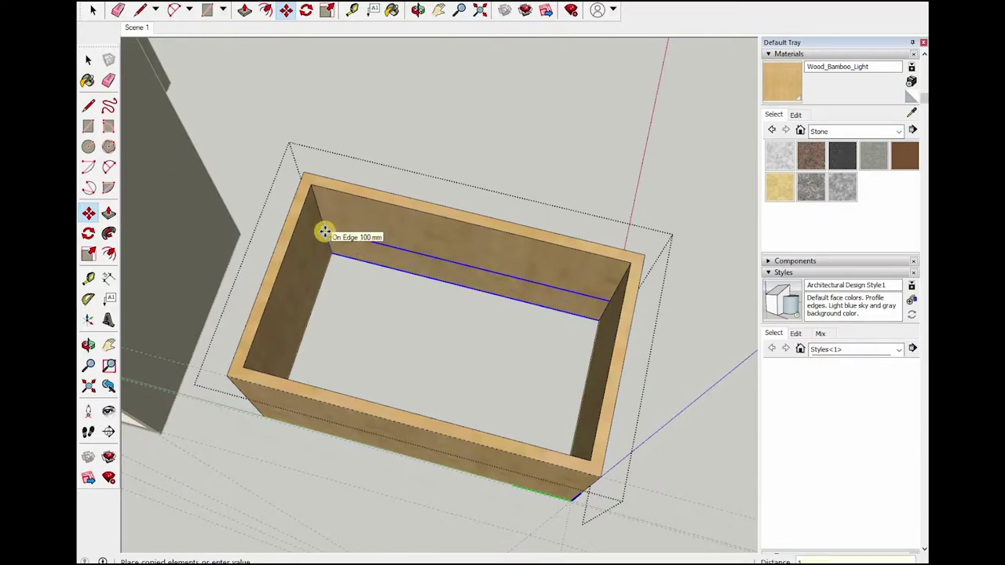
click(337, 254)
scroll(368, 262, up, 2)
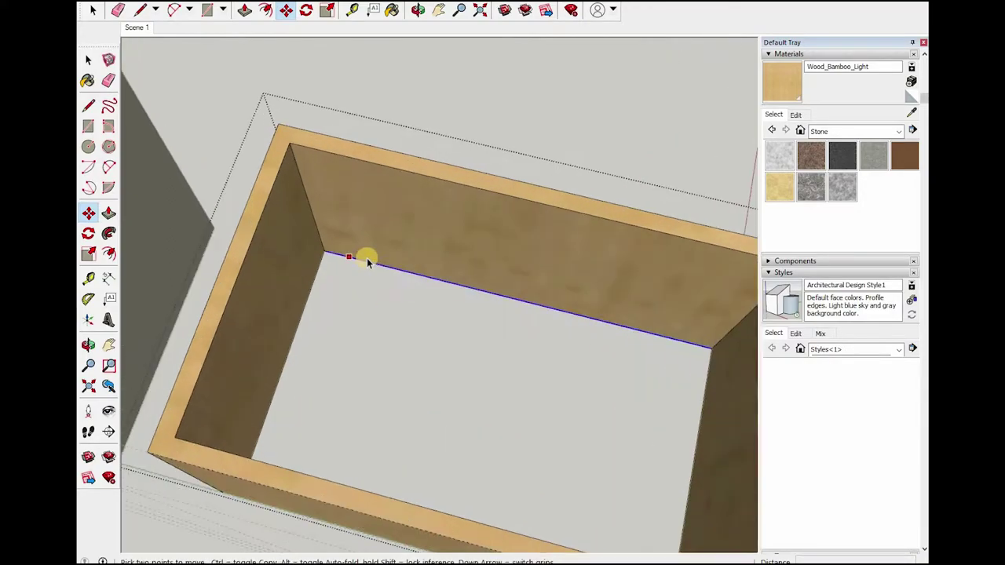
key(space)
- Copy the back wall's bottom edge to a second position, then inspect the box from several angles
click(321, 254)
key(m)
key(ctrl)
click(314, 232)
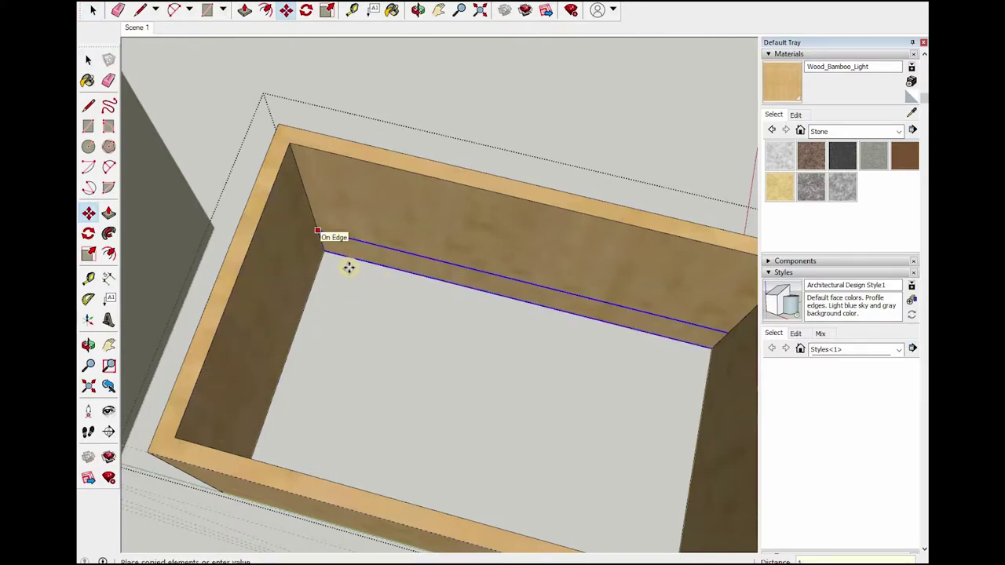
click(349, 267)
scroll(285, 262, up, 2)
scroll(290, 323, up, 3)
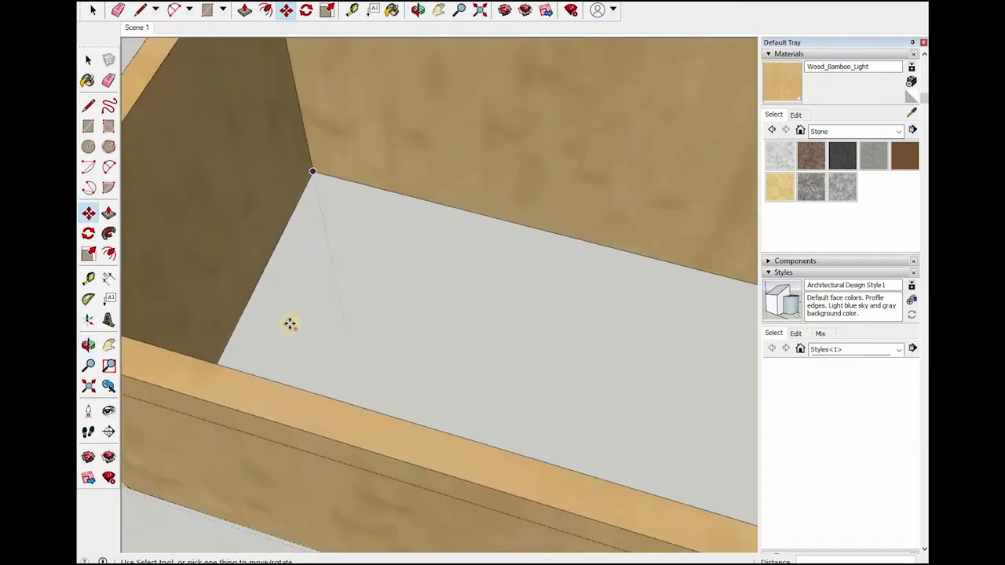
mouse_move(289, 323)
middle_down()
mouse_move(209, 298)
mouse_move(411, 350)
mouse_move(550, 345)
mouse_move(307, 244)
mouse_move(558, 293)
mouse_move(558, 259)
mouse_move(583, 317)
middle_up()
key(space)
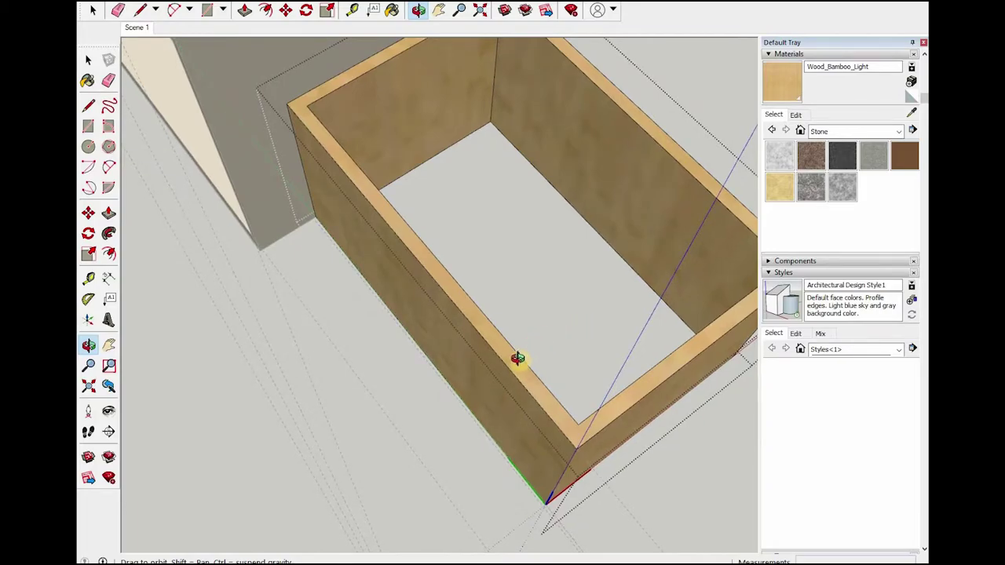
mouse_move(517, 359)
middle_down()
mouse_move(502, 382)
mouse_move(565, 314)
mouse_move(541, 242)
mouse_move(549, 306)
mouse_move(568, 291)
middle_up()
scroll(548, 306, down, 3)
- Delete the inner long wall face, leaving a three-sided frame
key(p)
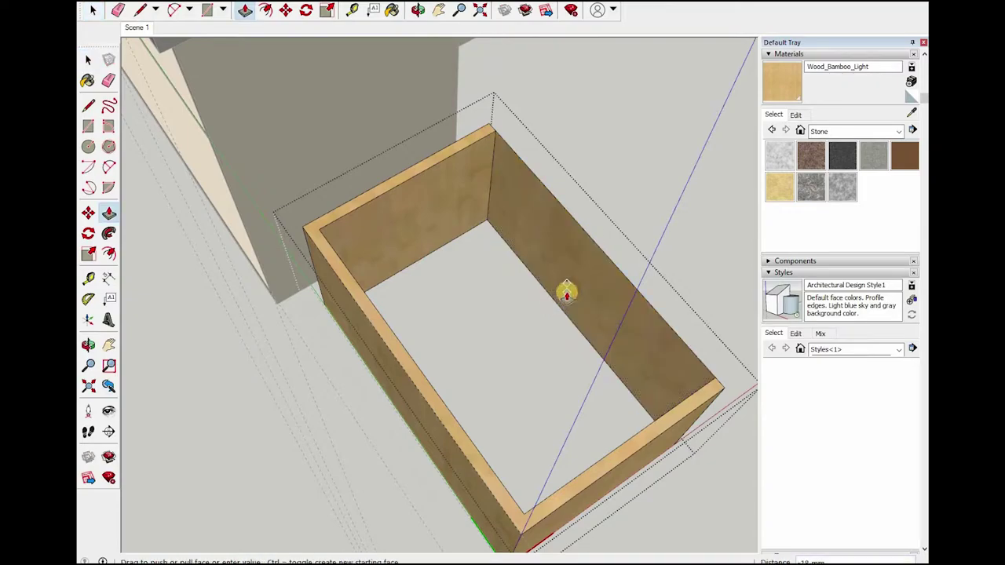
key(space)
click(582, 309)
key(e)
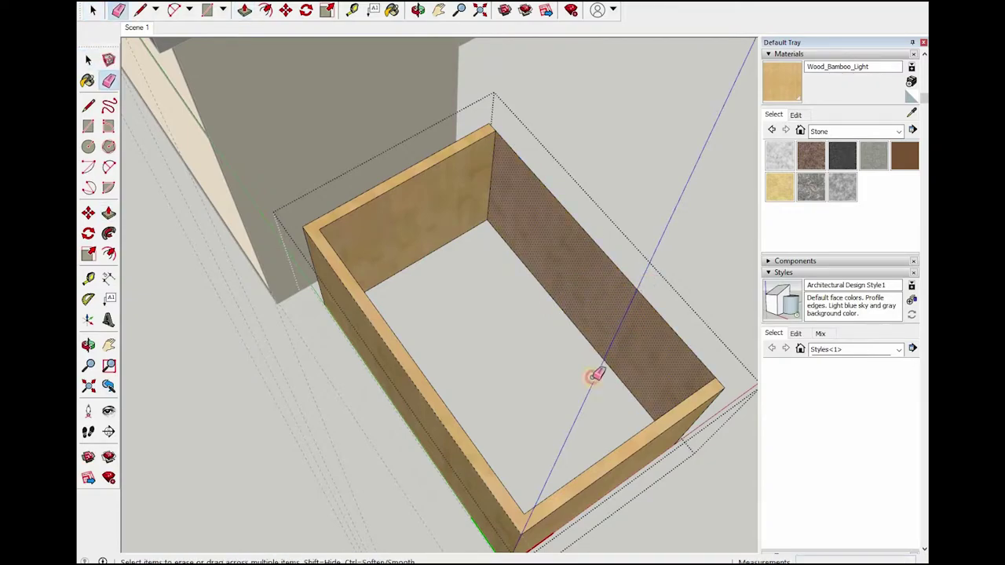
key(Delete)
mouse_move(580, 396)
middle_down()
mouse_move(307, 332)
mouse_move(212, 385)
mouse_move(523, 385)
mouse_move(299, 409)
mouse_move(628, 305)
mouse_move(417, 403)
mouse_move(610, 348)
mouse_move(632, 311)
mouse_move(630, 361)
middle_up()
- Move the drawer box flush into the cabinet's upper-right front opening
key(m)
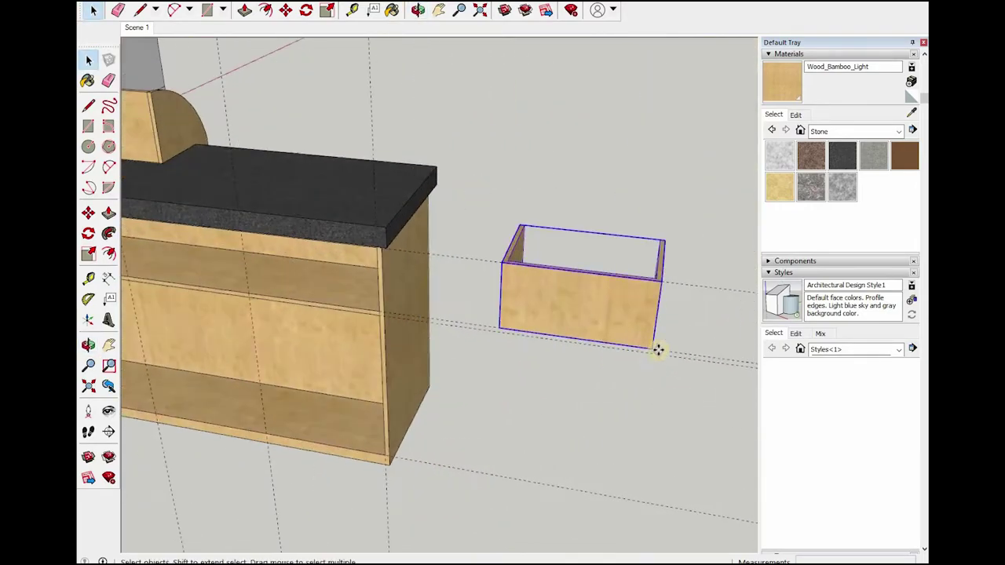
scroll(658, 345, up, 3)
click(651, 284)
scroll(520, 307, up, 4)
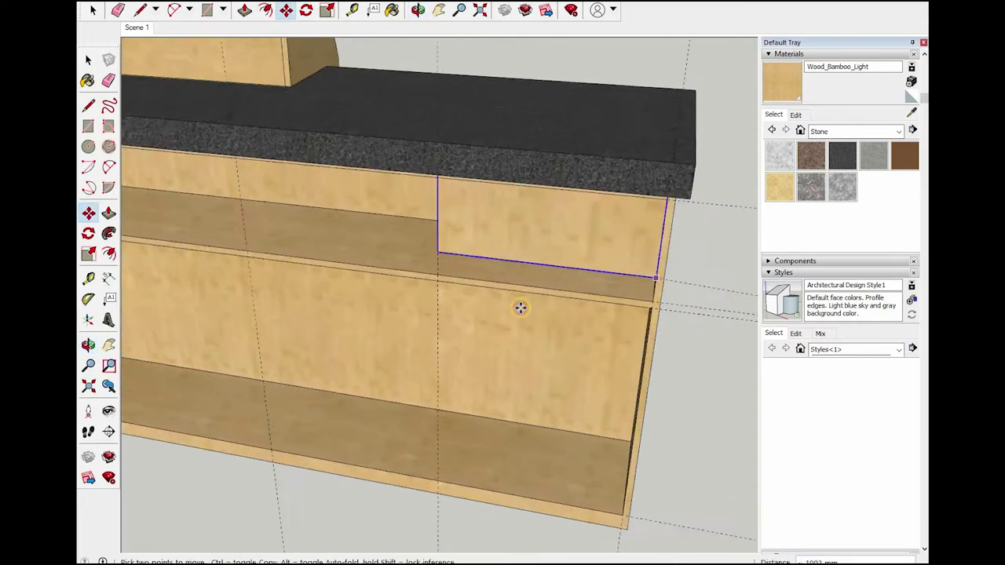
click(500, 270)
scroll(576, 174, down, 2)
mouse_move(576, 175)
middle_down()
mouse_move(492, 217)
mouse_move(521, 356)
mouse_move(530, 342)
middle_up()
key(space)
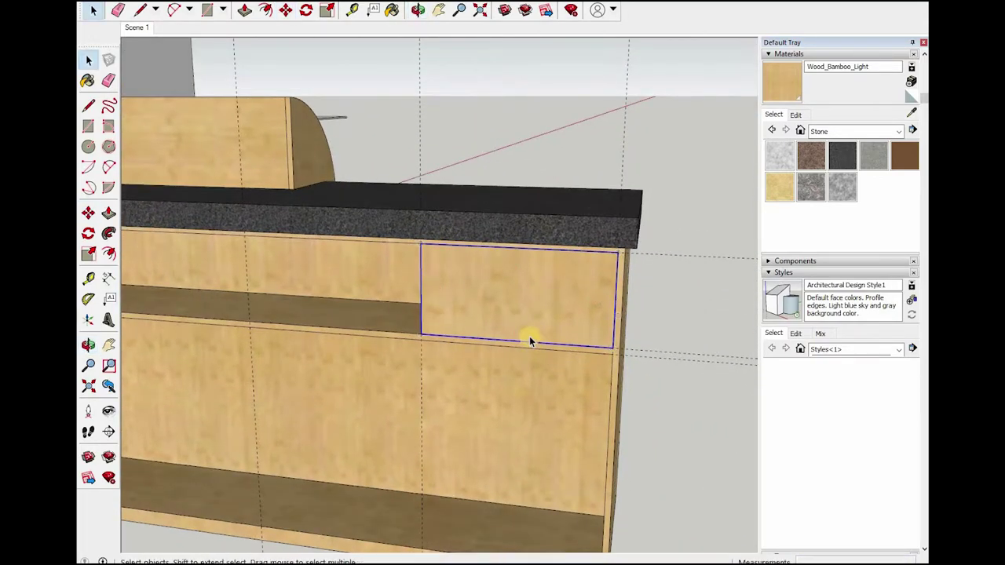
scroll(530, 342, down, 2)
scroll(494, 354, up, 2)
- Measure from the midpoint of the drawer's top edge
key(t)
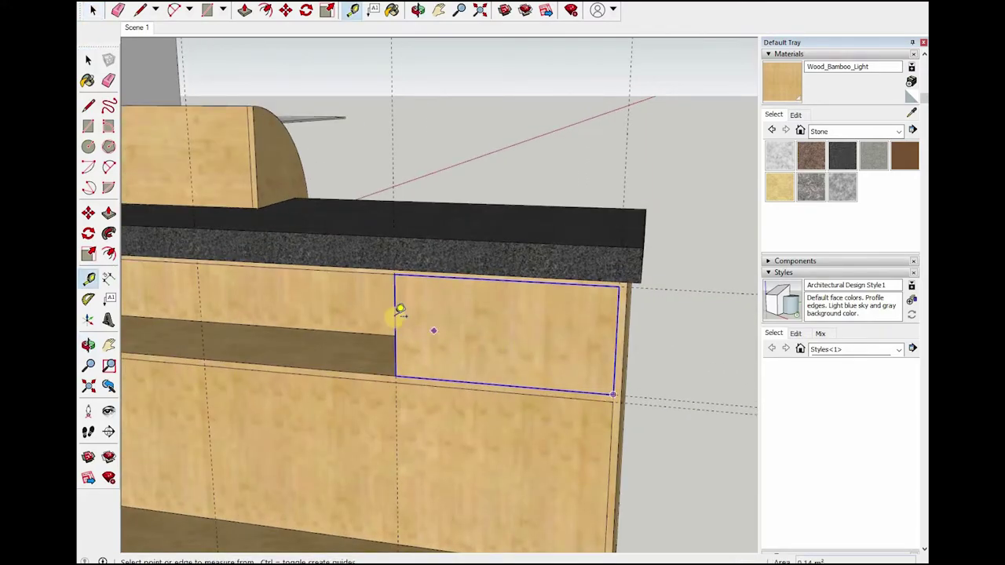
click(516, 287)
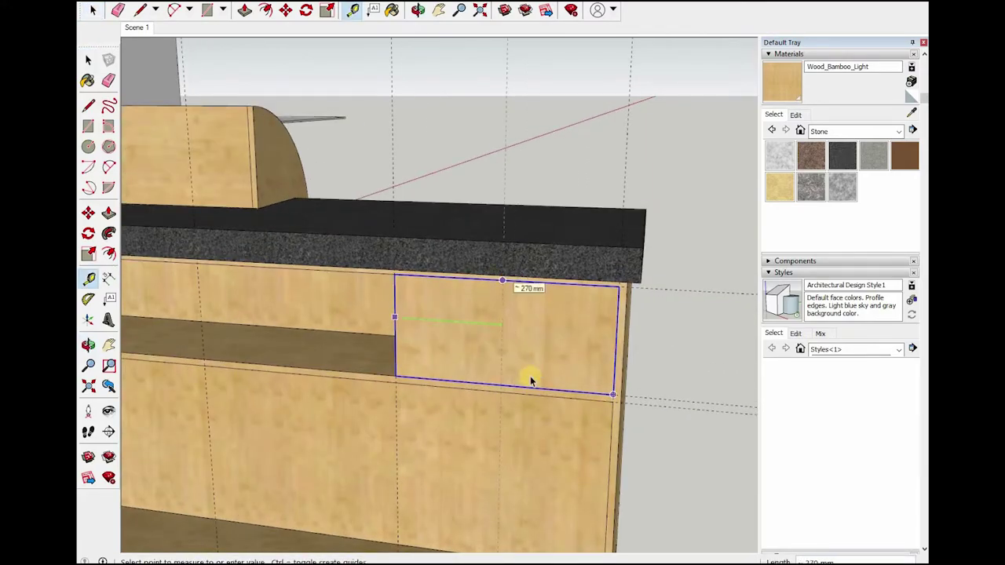
key(space)
scroll(565, 381, up, 2)
scroll(547, 357, up, 2)
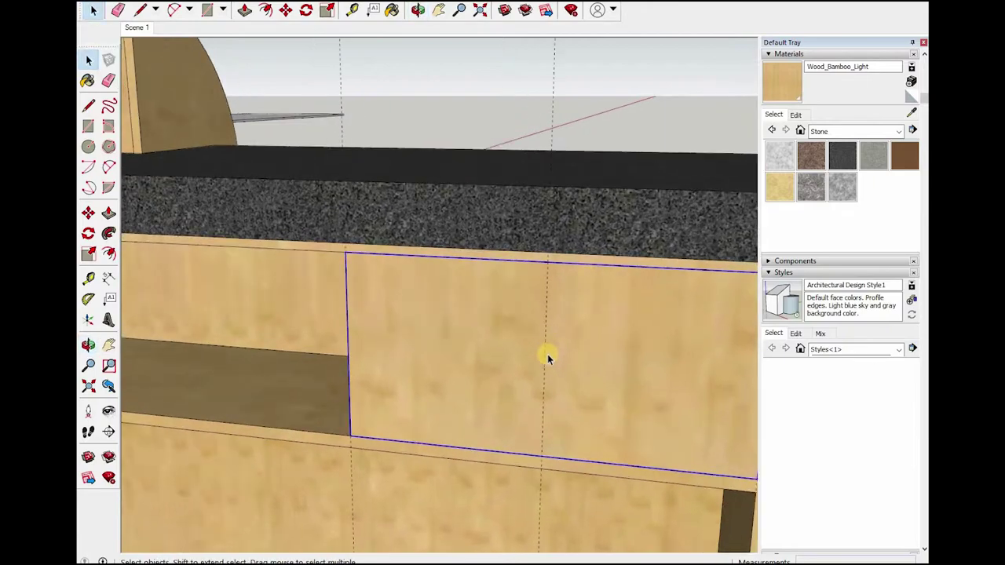
- Inside the drawer front group, draw a small handle rectangle, position it, and extrude it outward
double_click(547, 357)
key(l)
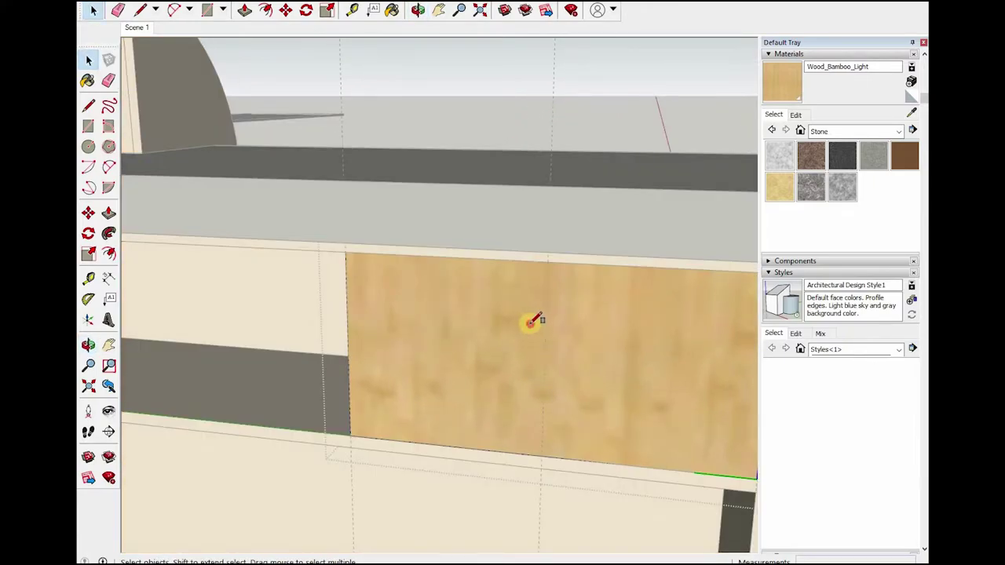
key(r)
click(530, 322)
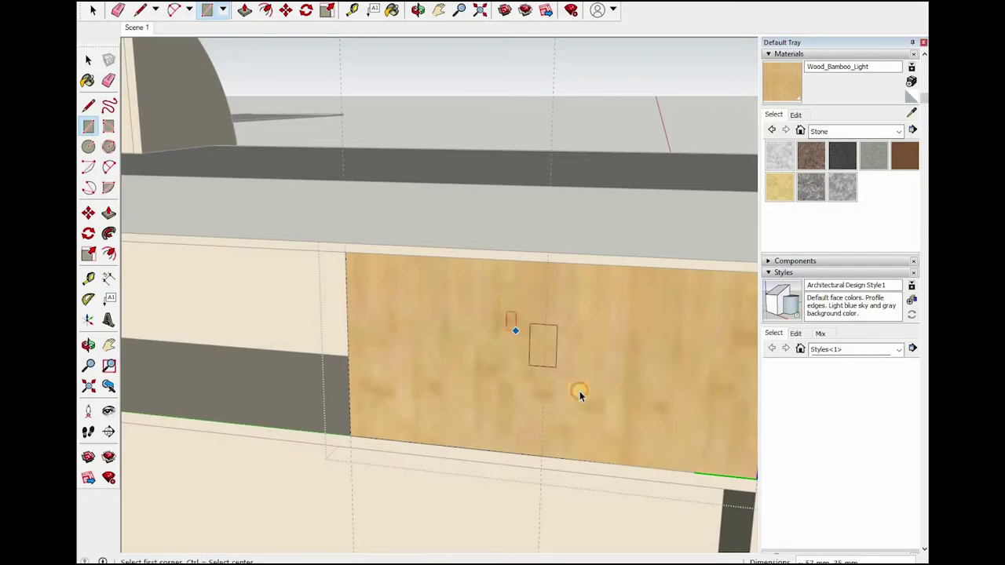
key(m)
scroll(548, 326, up, 3)
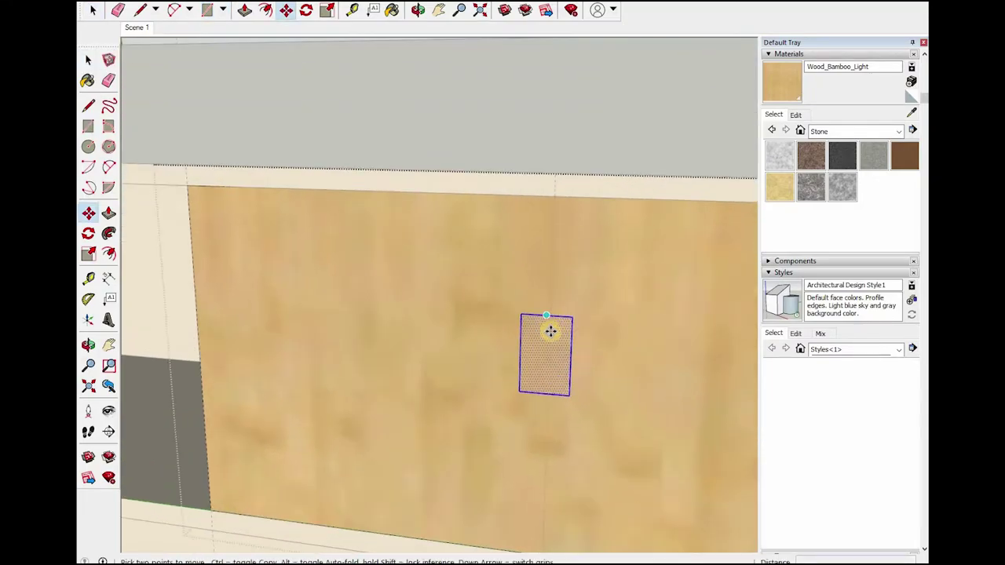
middle_drag(578, 384, 577, 384)
key(space)
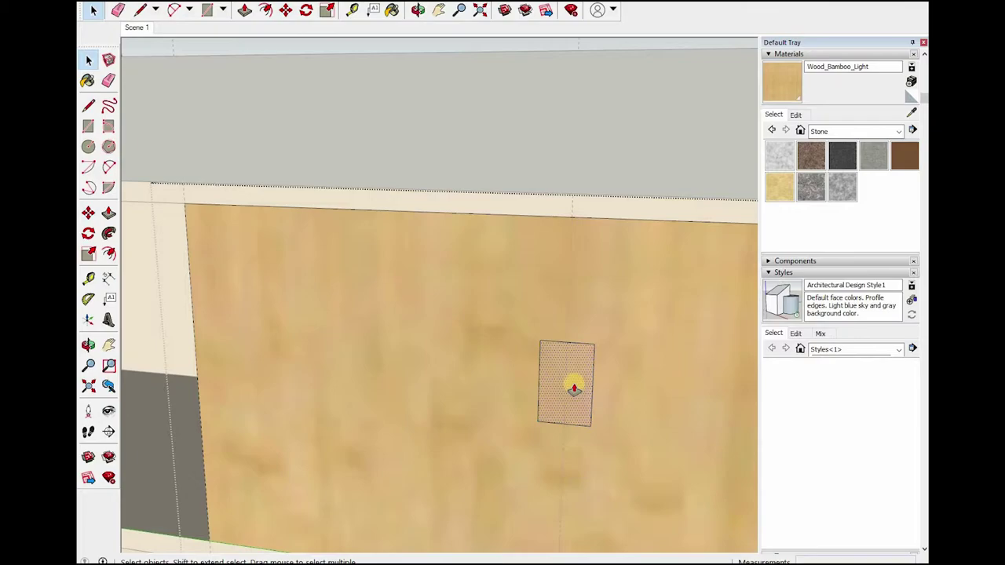
key(p)
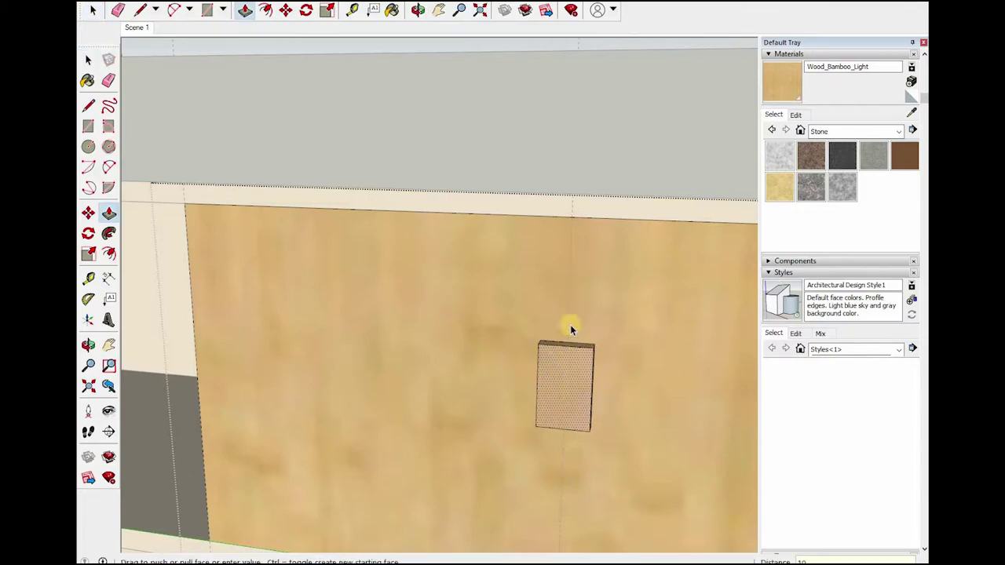
scroll(570, 329, down, 3)
scroll(646, 325, down, 5)
- Copy the handled drawer front to sit beside the original
key(space)
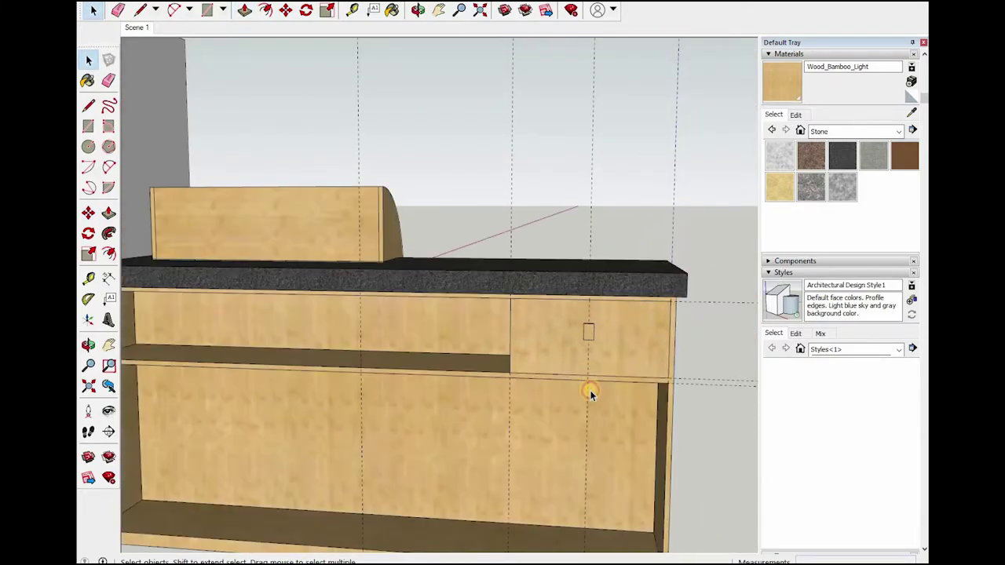
scroll(591, 395, down, 2)
key(m)
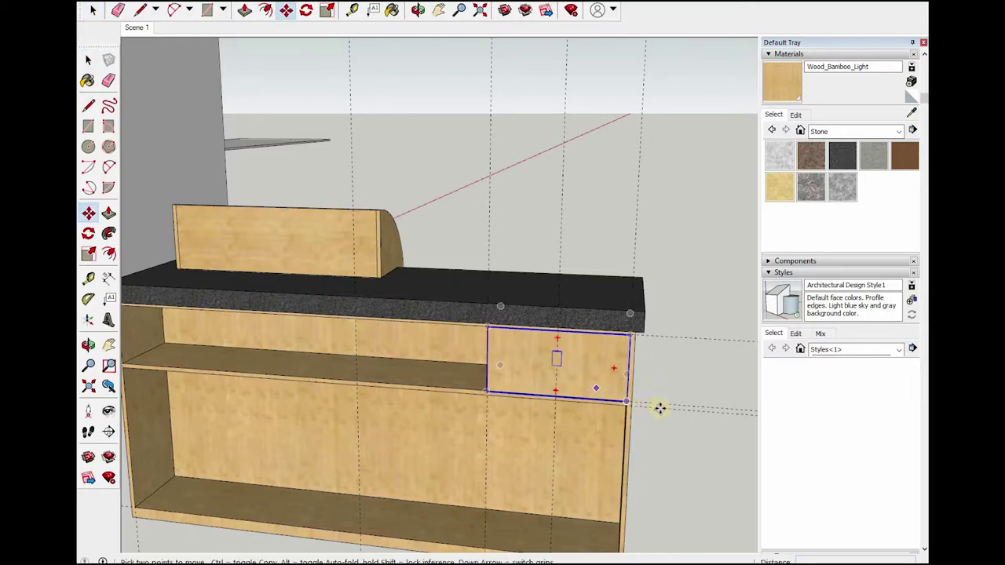
scroll(652, 412, up, 3)
scroll(642, 420, up, 2)
click(646, 415)
scroll(551, 395, up, 2)
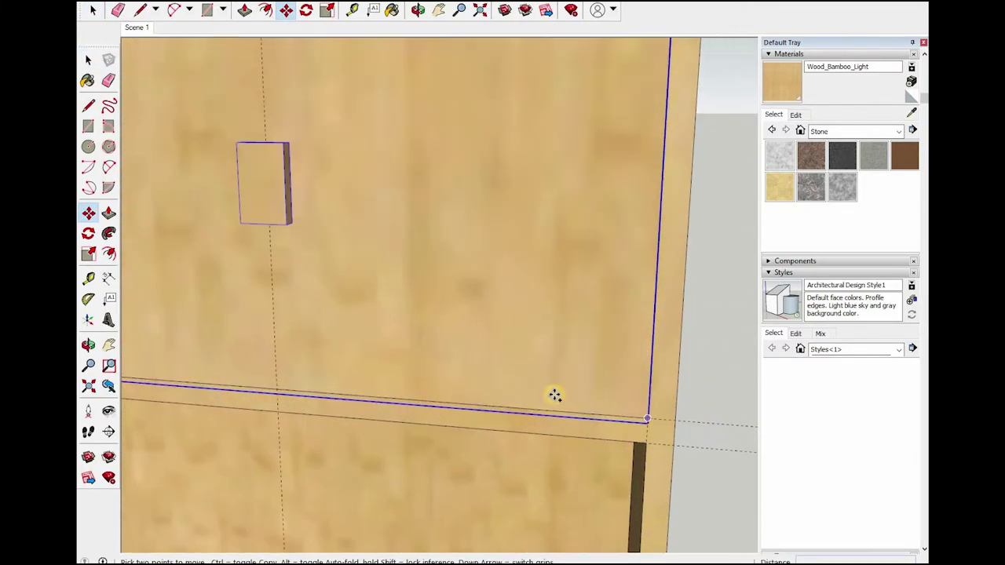
scroll(643, 372, up, 2)
key(ctrl)
scroll(516, 385, down, 4)
scroll(517, 384, up, 4)
click(518, 384)
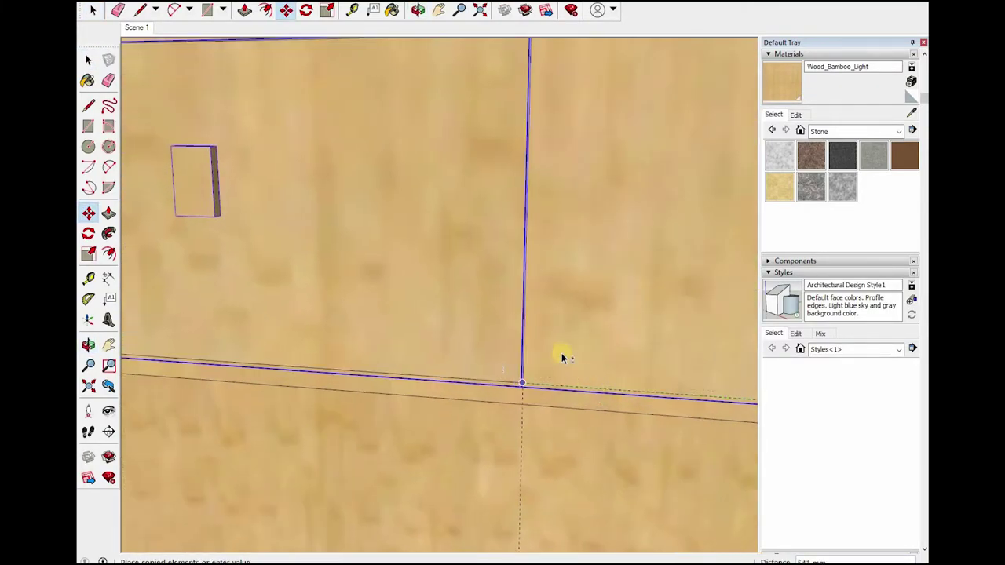
scroll(561, 353, down, 3)
mouse_move(458, 385)
middle_down()
mouse_move(633, 341)
mouse_move(481, 361)
mouse_move(440, 473)
mouse_move(513, 403)
mouse_move(608, 440)
mouse_move(597, 404)
mouse_move(583, 399)
mouse_move(594, 307)
middle_up()
key(Return)
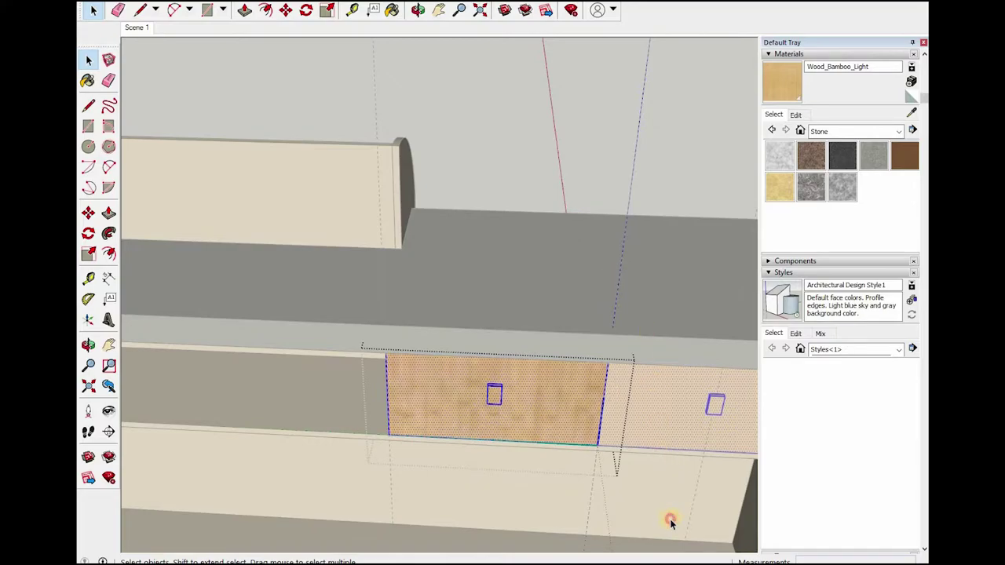
- Slide the copied drawer front's face sideways into its opening
click(660, 340)
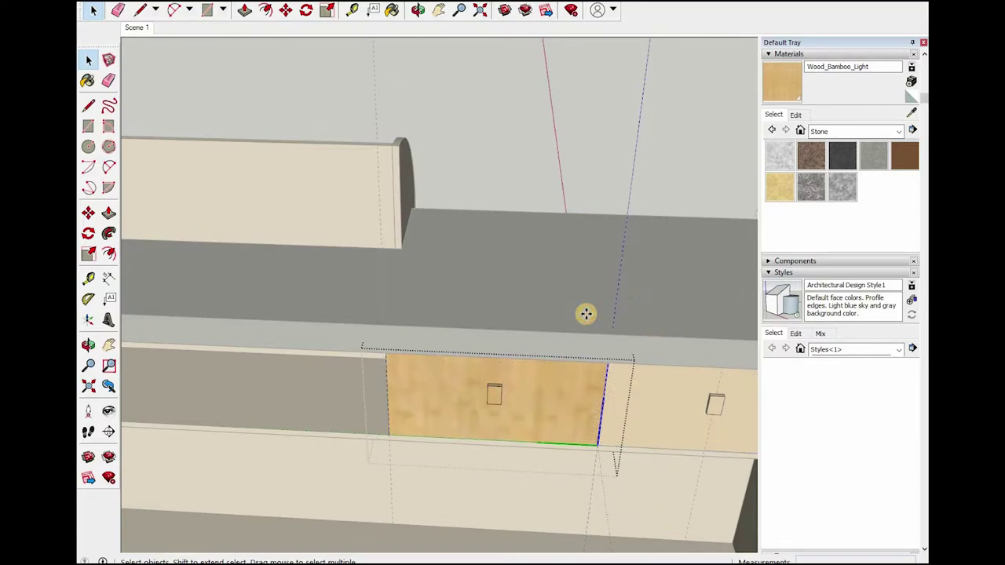
key(m)
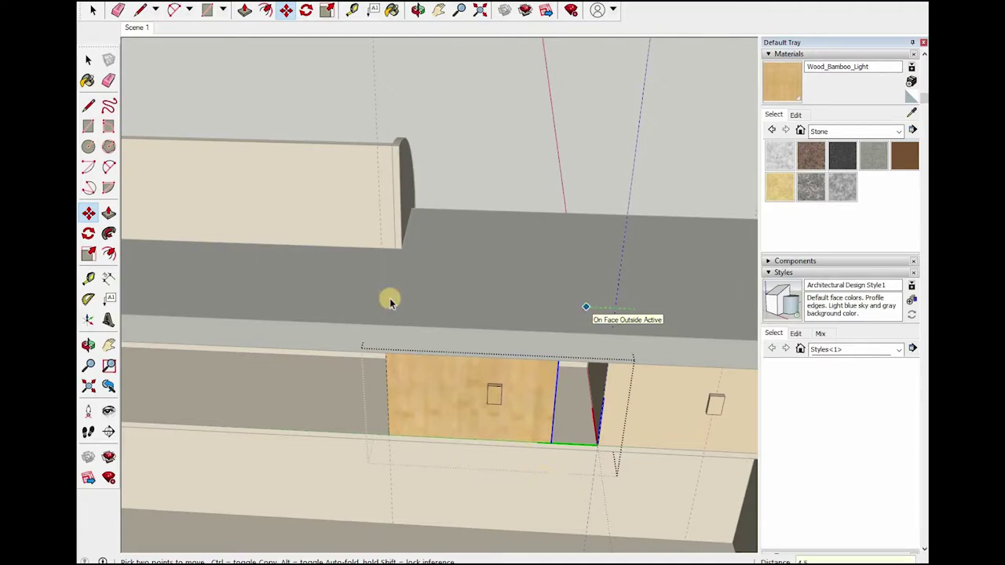
key(Escape)
key(space)
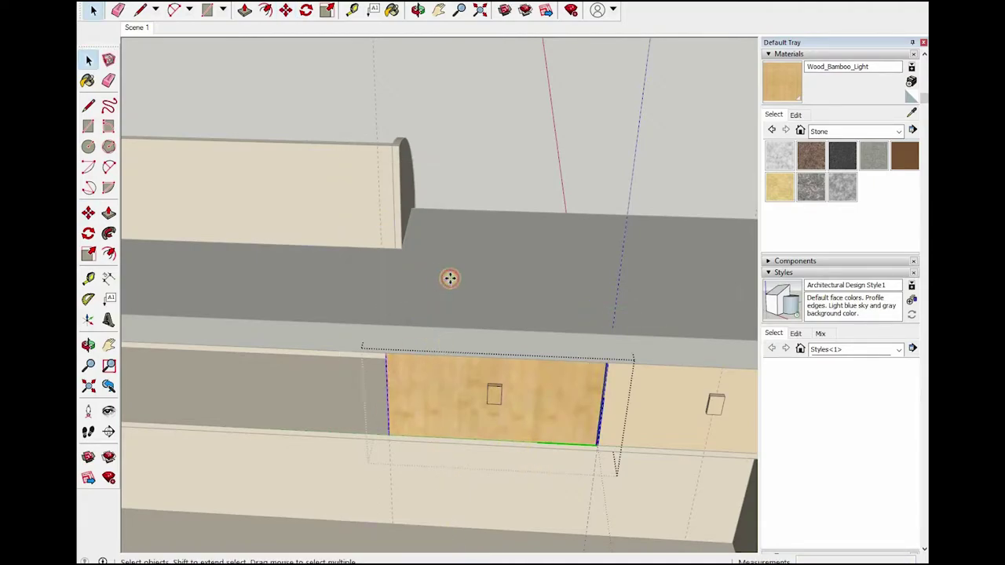
key(m)
click(408, 277)
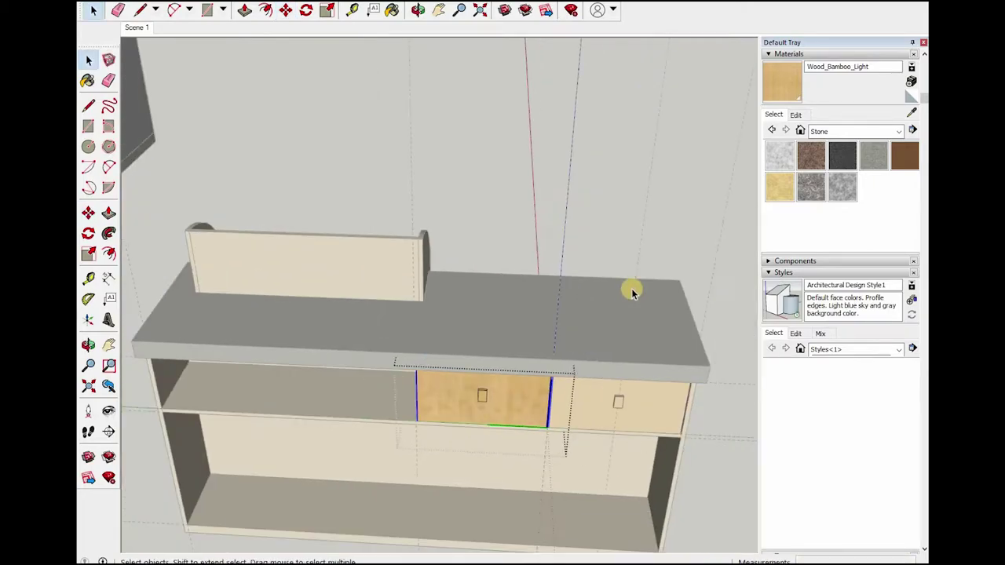
- Draw a rectangle filling the narrow gap between the two drawer fronts
scroll(231, 445, up, 3)
scroll(235, 443, up, 3)
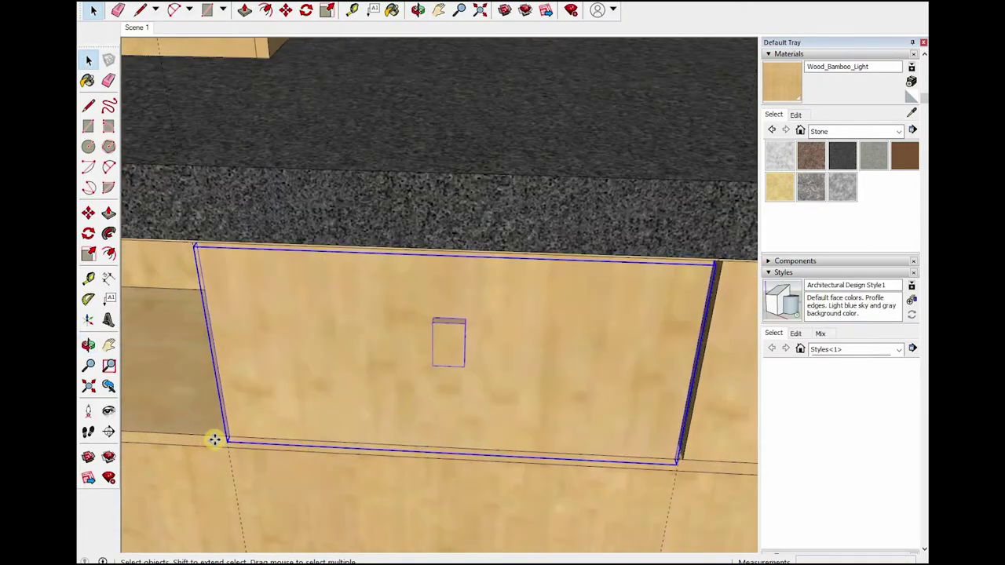
scroll(239, 428, up, 3)
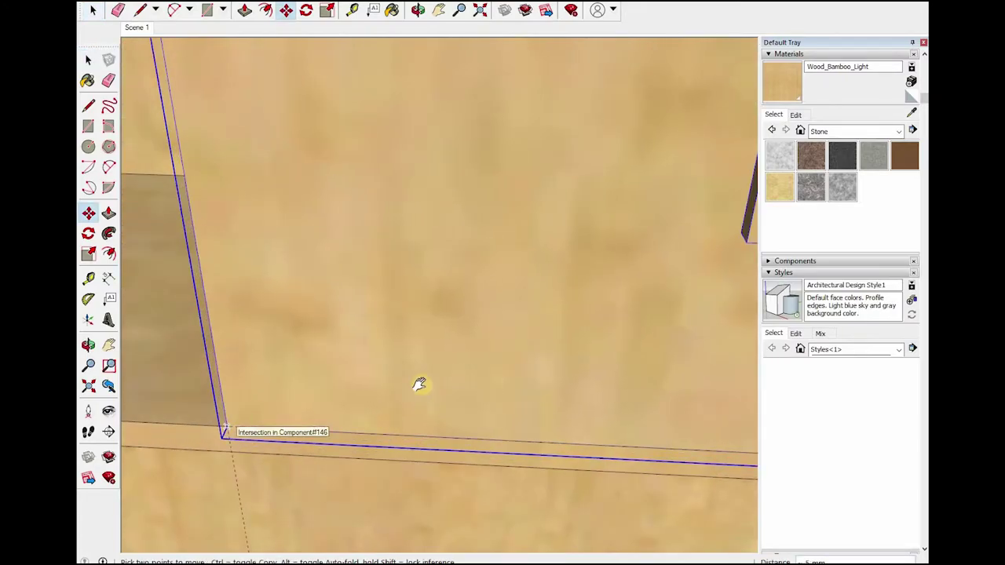
scroll(419, 385, down, 3)
scroll(597, 395, down, 5)
scroll(623, 411, up, 3)
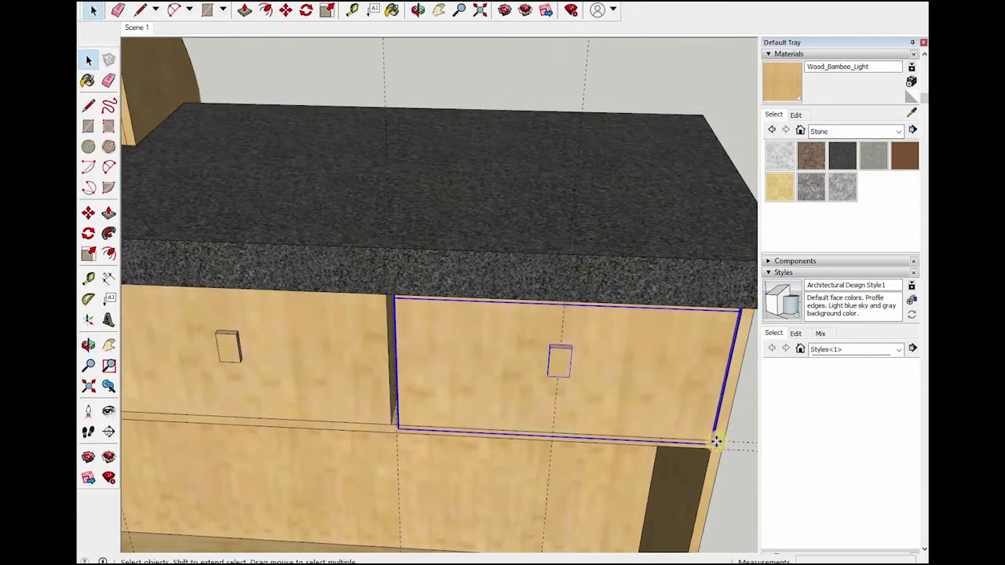
key(m)
scroll(633, 442, up, 1)
scroll(650, 444, up, 3)
scroll(545, 305, down, 2)
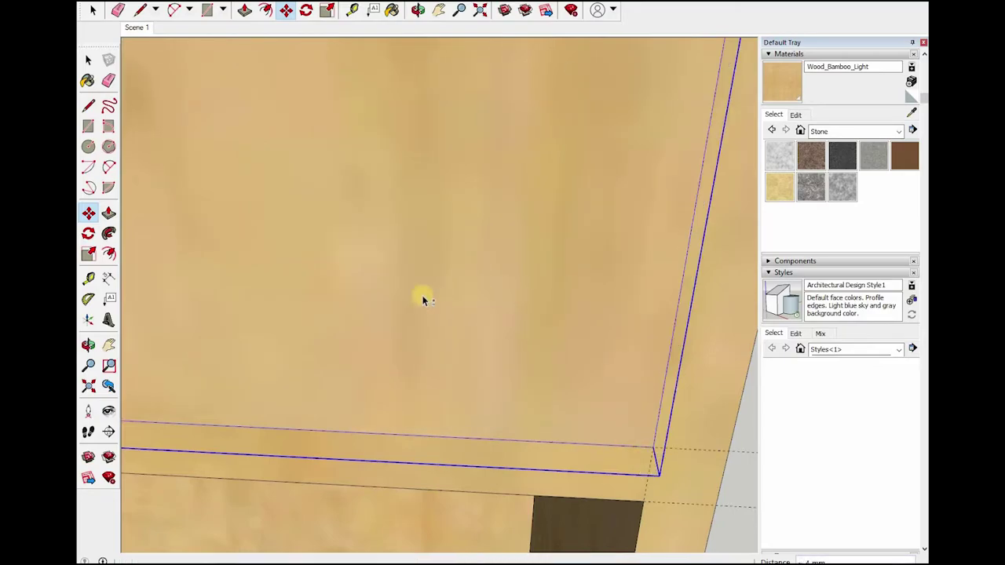
scroll(421, 294, down, 3)
scroll(471, 271, down, 3)
middle_drag(469, 267, 490, 404)
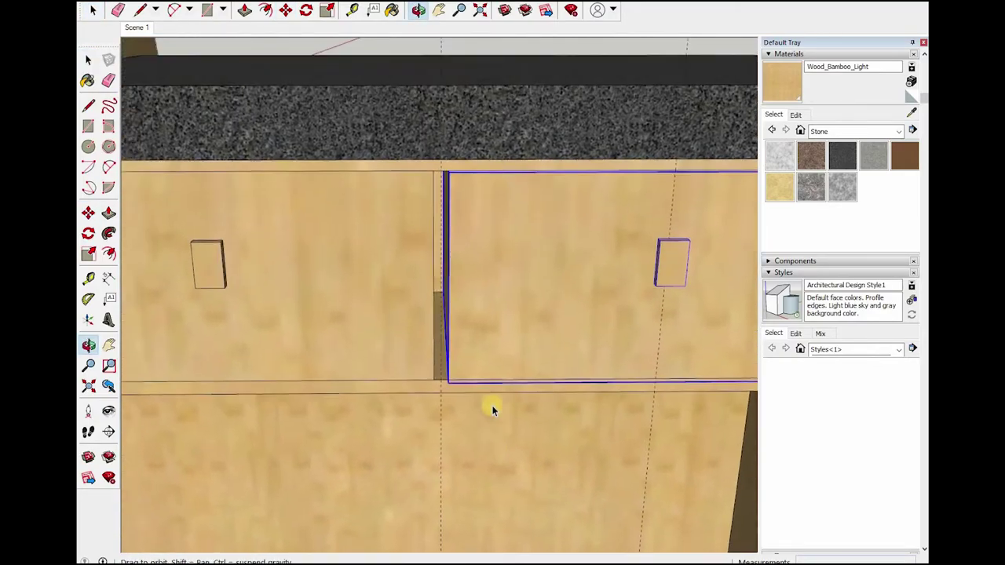
key(r)
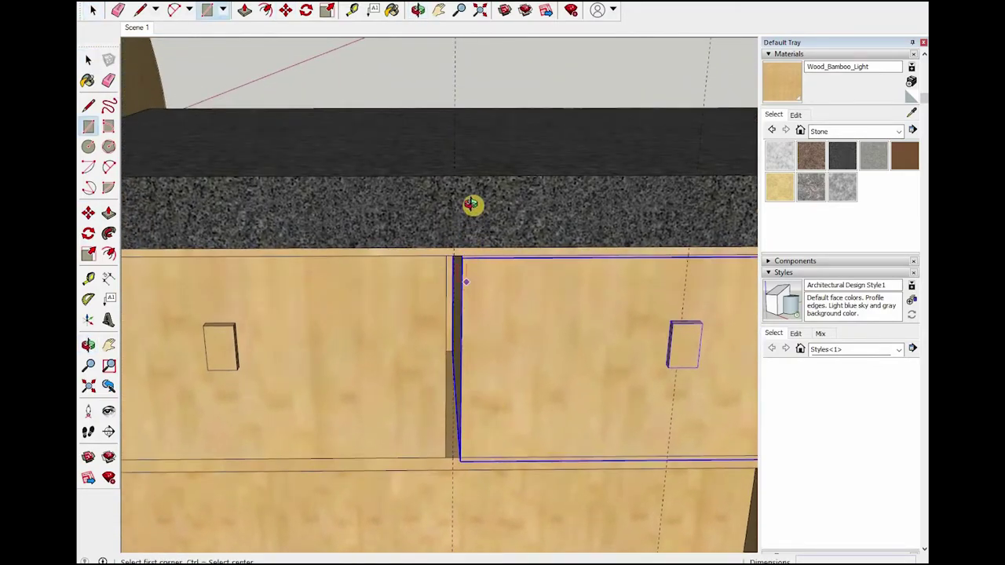
scroll(471, 207, up, 1)
scroll(449, 112, up, 1)
click(456, 118)
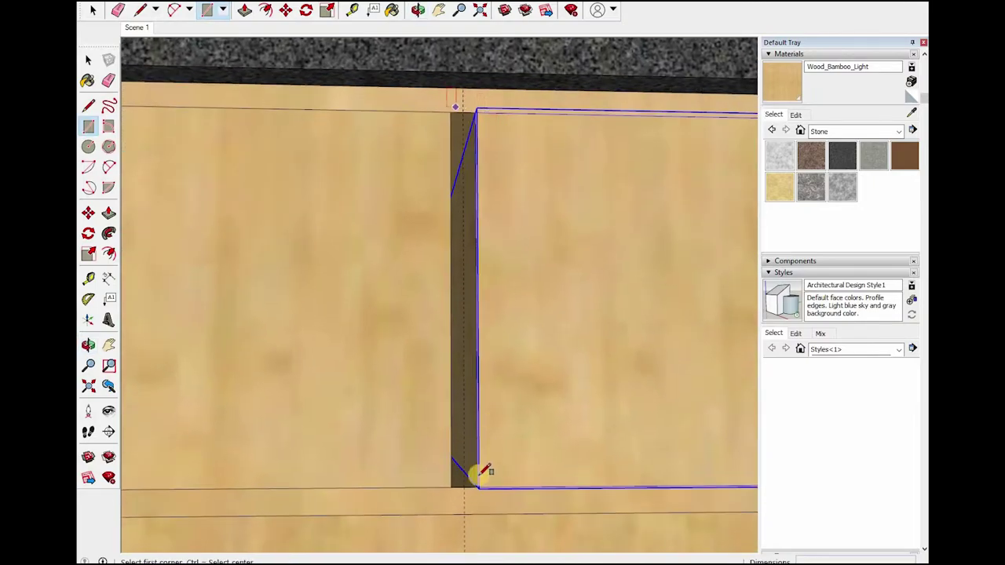
click(474, 482)
- Turn the new strip between the drawers into its own component
key(space)
click(470, 452)
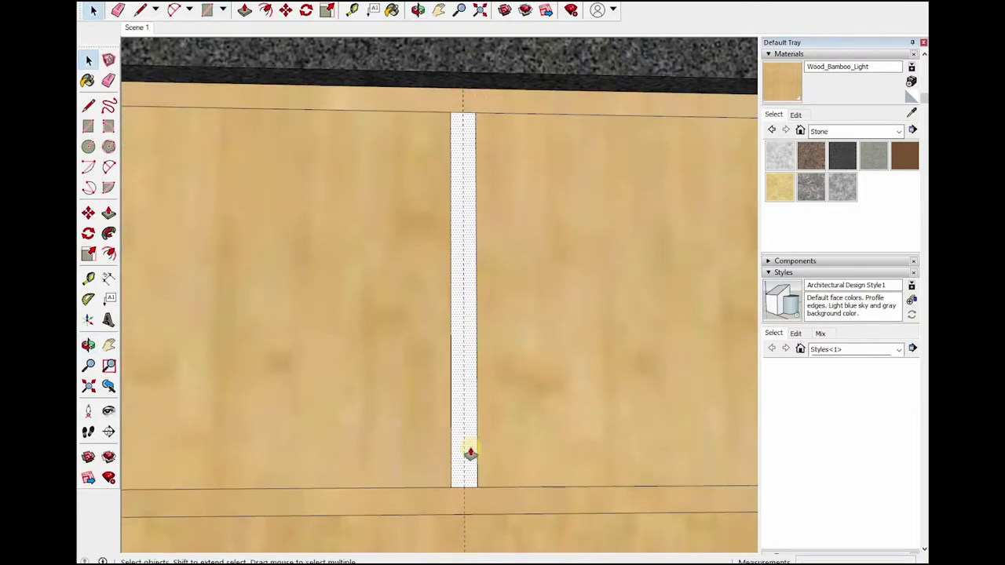
mouse_move(492, 465)
middle_down()
mouse_move(469, 435)
mouse_move(280, 336)
mouse_move(390, 455)
middle_up()
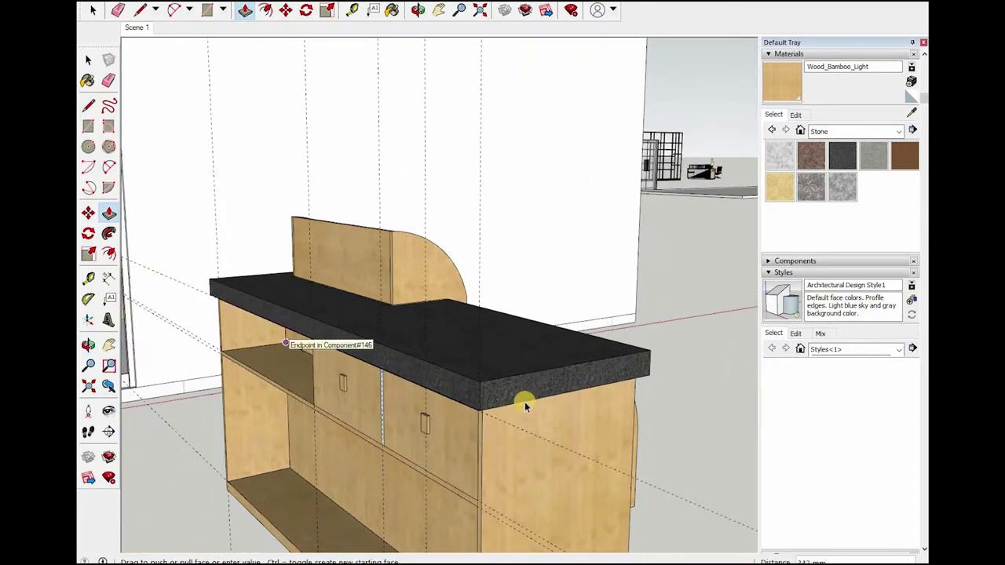
scroll(573, 380, up, 5)
scroll(571, 383, up, 3)
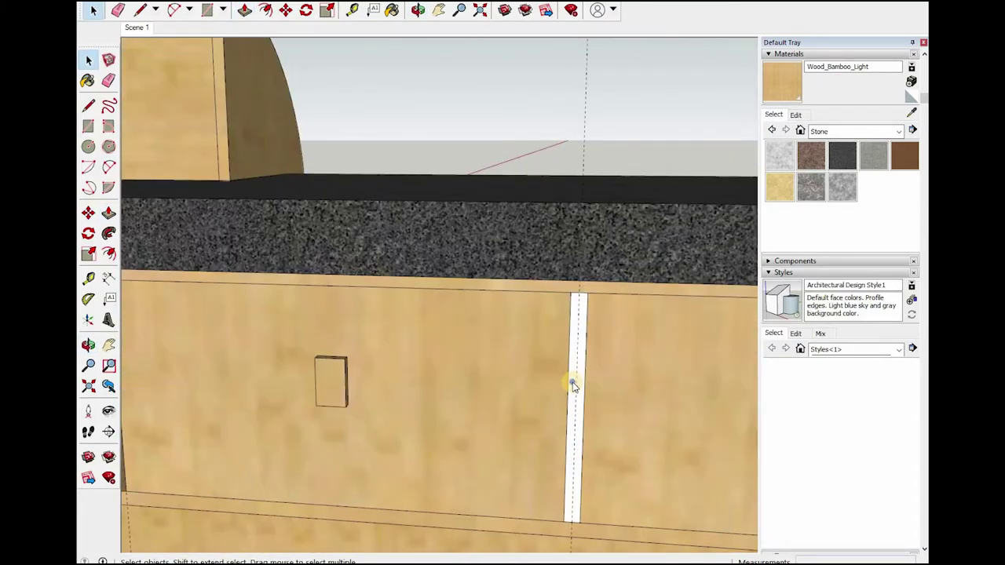
click(573, 384)
right_click(587, 384)
click(617, 471)
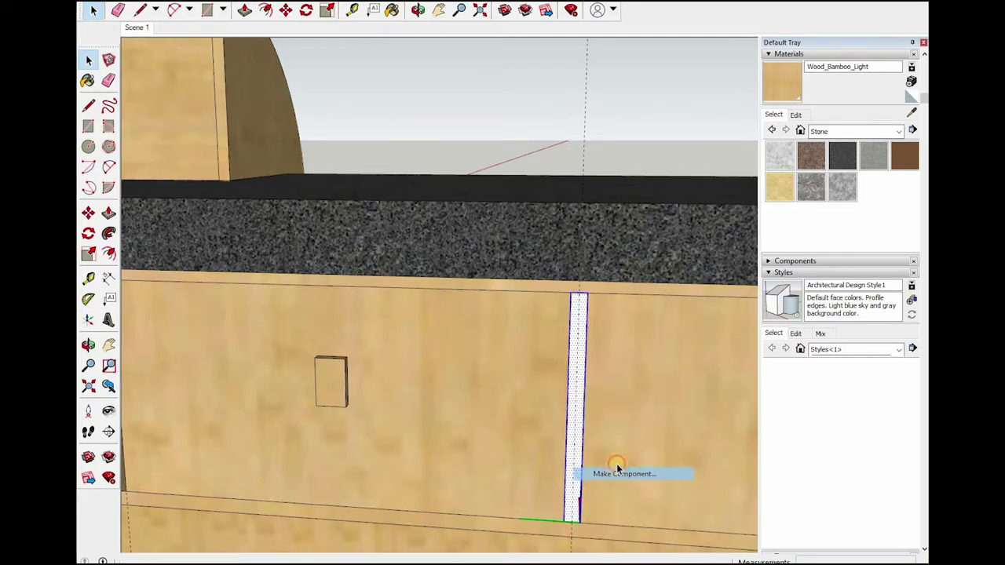
key(Return)
- Paint the strip with Wood_Bamboo_Light and view the whole counter
scroll(534, 436, down, 3)
mouse_move(529, 439)
middle_down()
mouse_move(500, 417)
mouse_move(502, 466)
middle_up()
key(b)
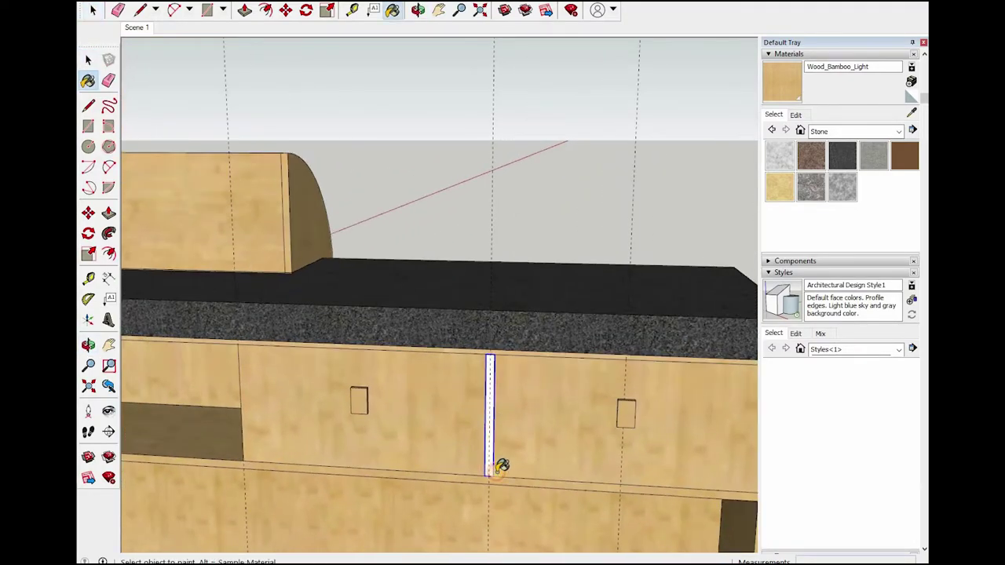
scroll(518, 447, up, 3)
click(491, 438)
scroll(531, 407, down, 4)
mouse_move(531, 407)
middle_down()
mouse_move(567, 406)
mouse_move(570, 368)
middle_up()
key(space)
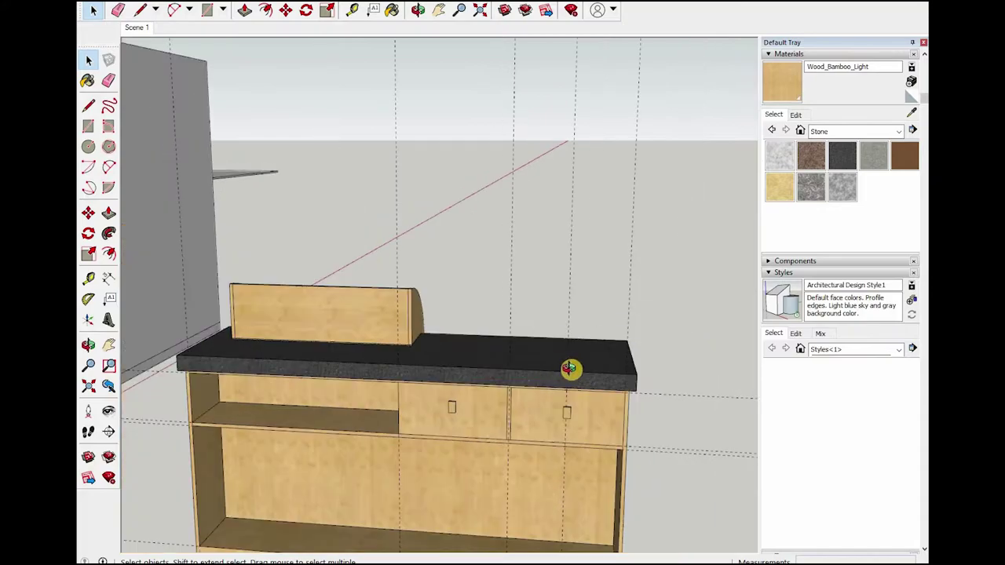
scroll(571, 368, down, 3)
middle_drag(417, 439, 400, 416)
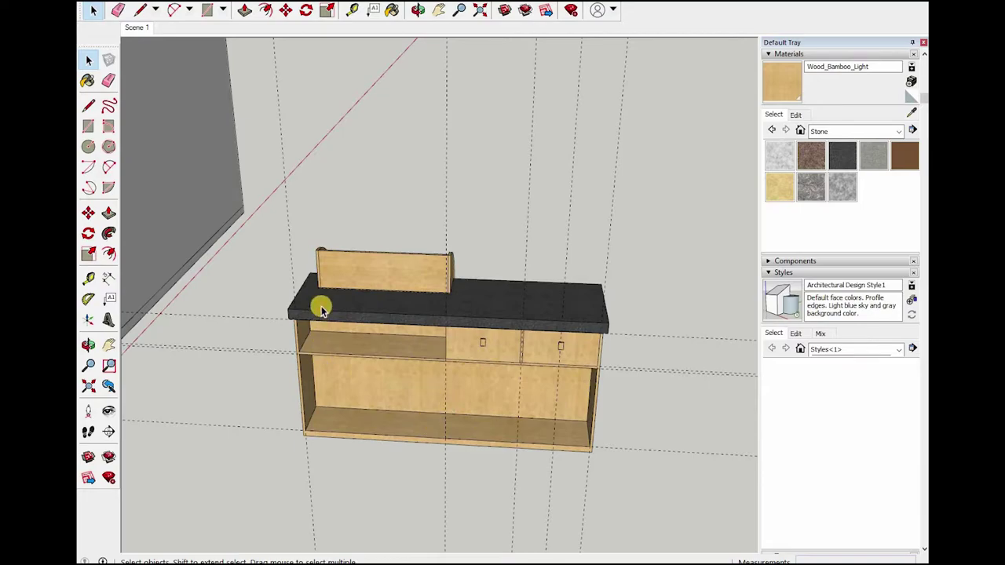
- Draw a rectangle on the compartment's inner left side and pull it into a thin board
scroll(506, 369, up, 2)
scroll(549, 385, down, 1)
mouse_move(556, 388)
middle_down()
mouse_move(565, 403)
mouse_move(540, 430)
mouse_move(521, 416)
middle_up()
scroll(494, 368, up, 1)
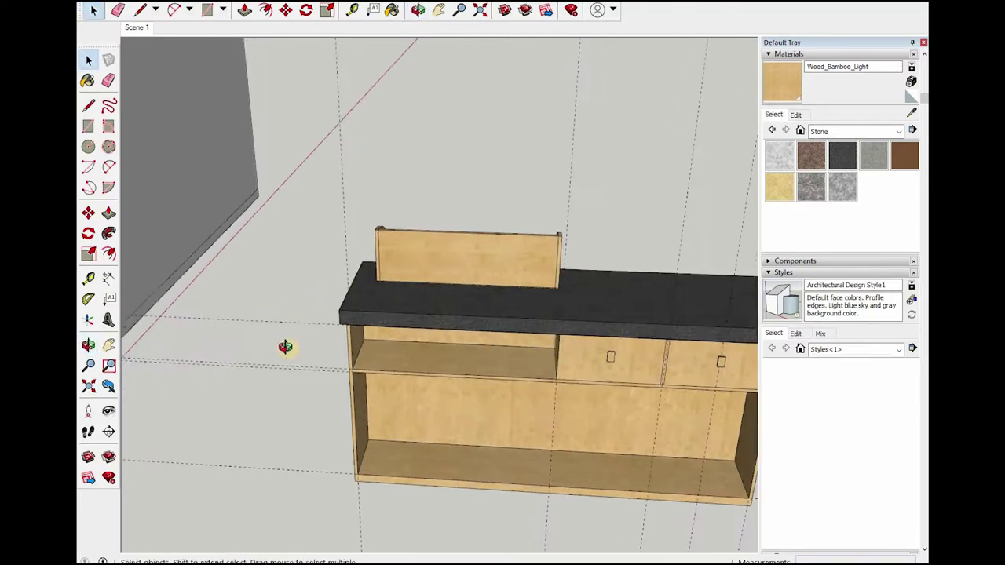
mouse_move(285, 346)
middle_down()
mouse_move(384, 383)
mouse_move(610, 408)
mouse_move(544, 415)
mouse_move(511, 361)
mouse_move(379, 365)
mouse_move(444, 419)
mouse_move(426, 426)
mouse_move(454, 420)
mouse_move(467, 288)
middle_up()
scroll(455, 321, up, 2)
scroll(476, 385, up, 2)
scroll(479, 384, up, 1)
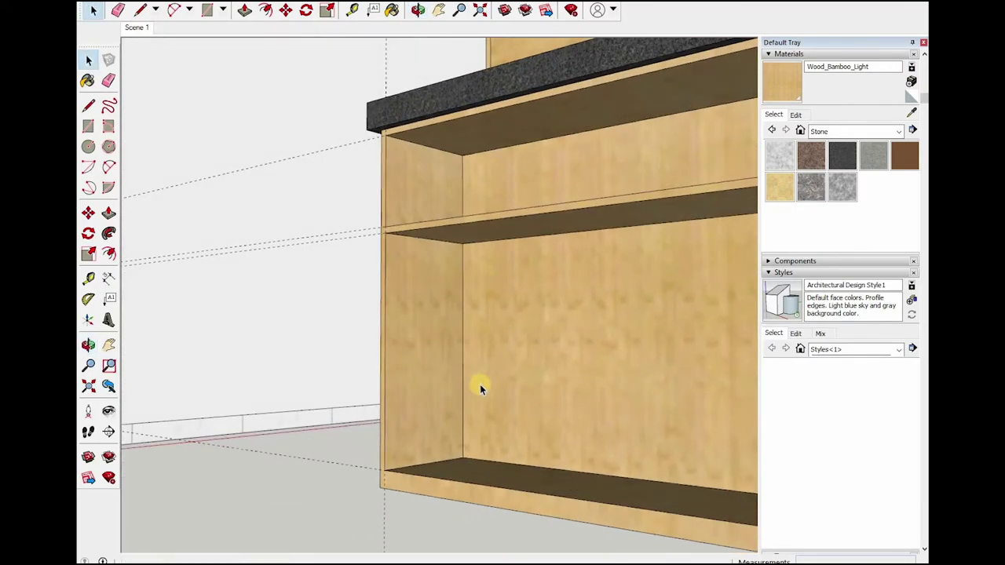
key(r)
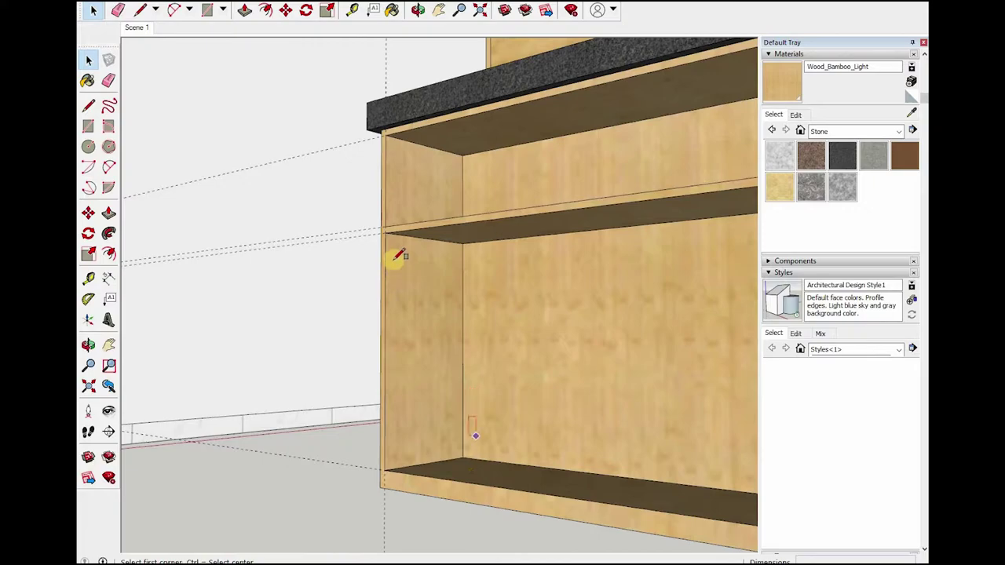
click(385, 233)
click(462, 468)
key(space)
click(422, 305)
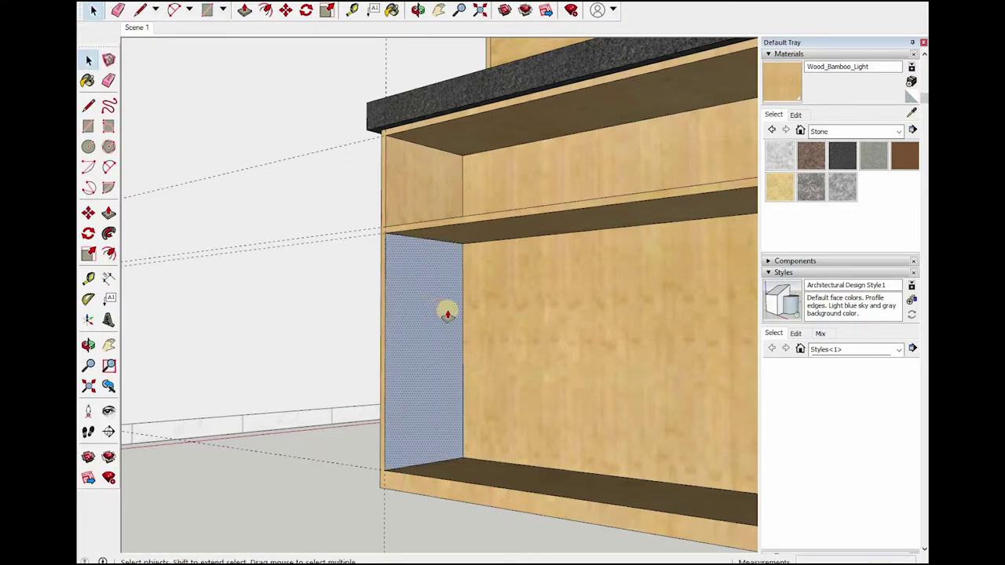
key(p)
drag(448, 322, 453, 328)
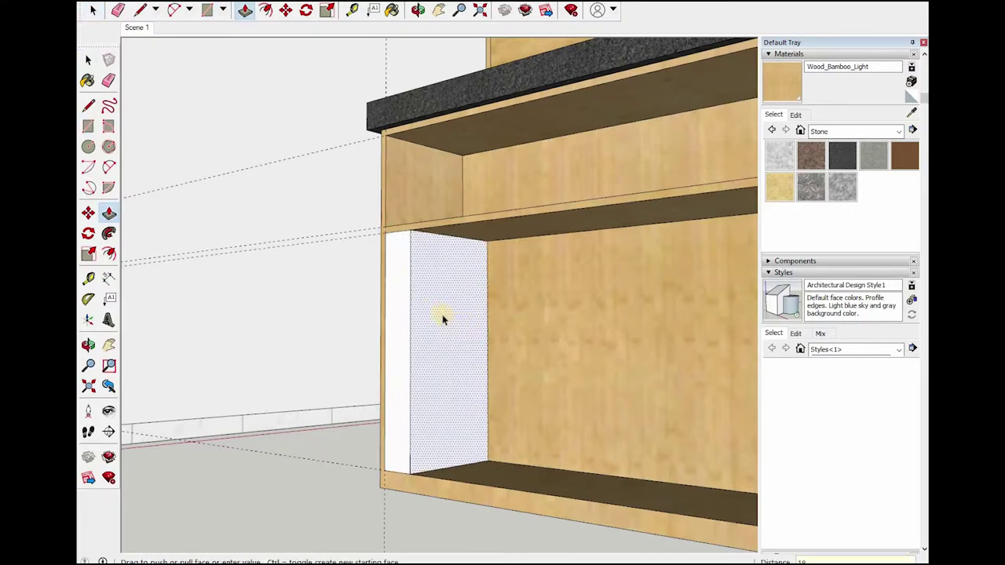
click(422, 288)
- Make the board a component and paint it with Wood_Bamboo_Light
key(space)
click(465, 379)
right_click(424, 290)
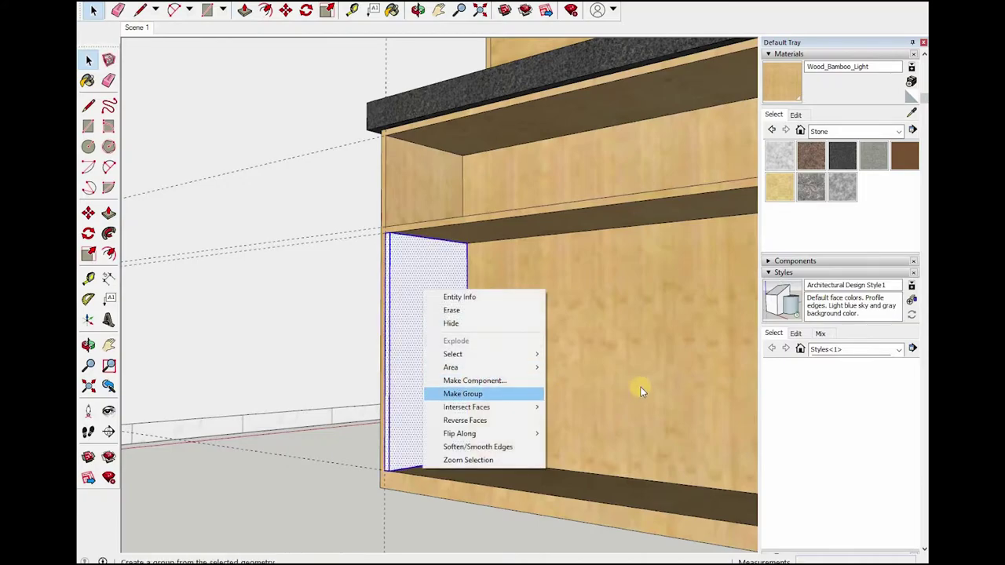
click(474, 380)
click(664, 386)
key(b)
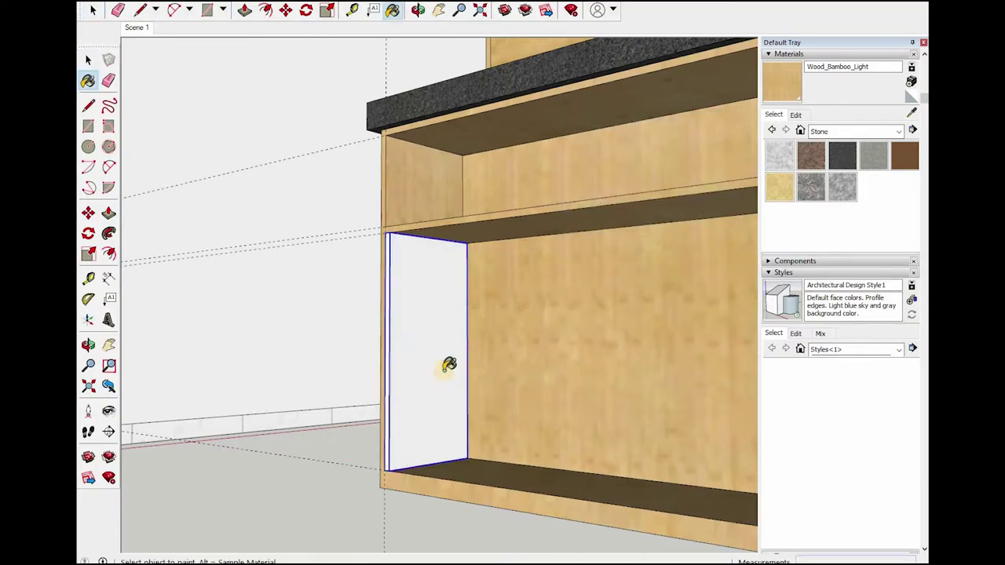
click(480, 399)
key(space)
mouse_move(643, 515)
middle_down()
mouse_move(460, 478)
mouse_move(443, 452)
mouse_move(498, 446)
mouse_move(442, 426)
middle_up()
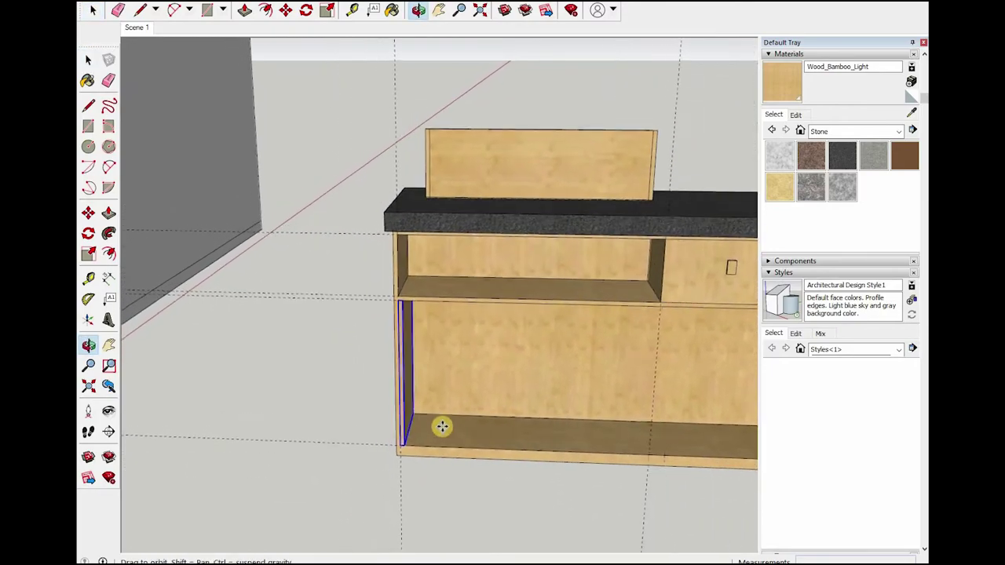
- Move the divider 116 mm along the red axis
key(m)
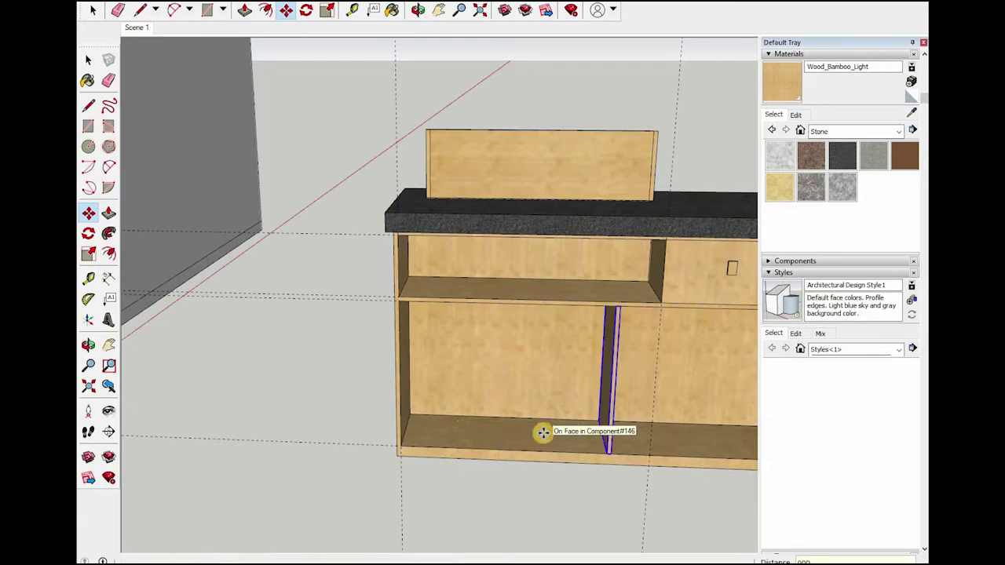
text(116)
key(Return)
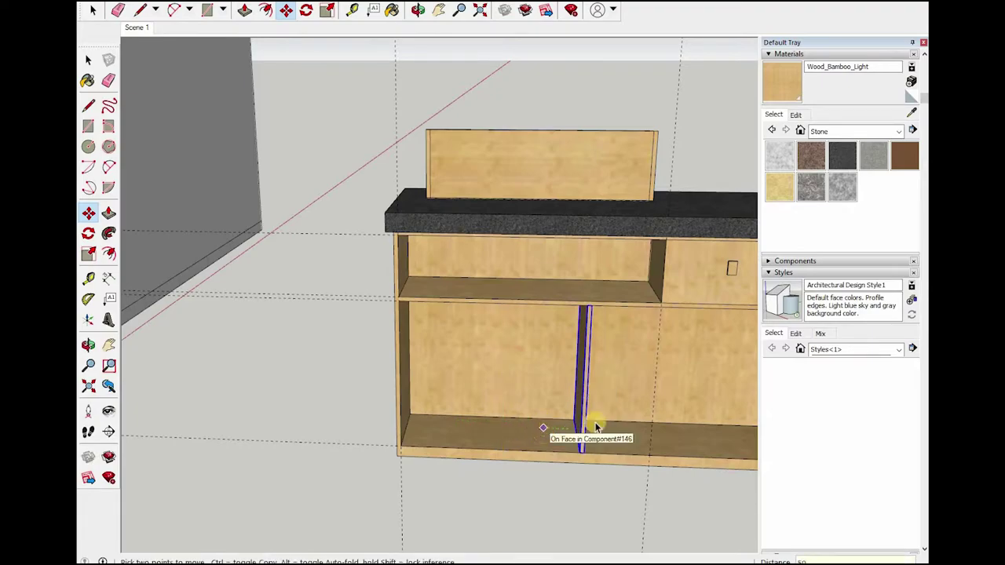
scroll(500, 376, down, 5)
middle_drag(453, 316, 454, 414)
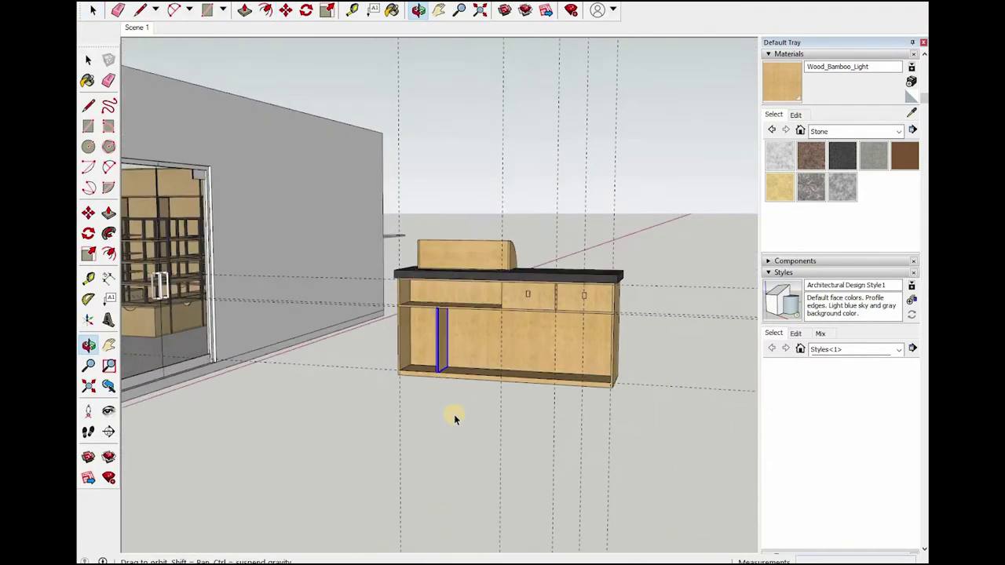
scroll(471, 414, up, 3)
scroll(494, 414, up, 4)
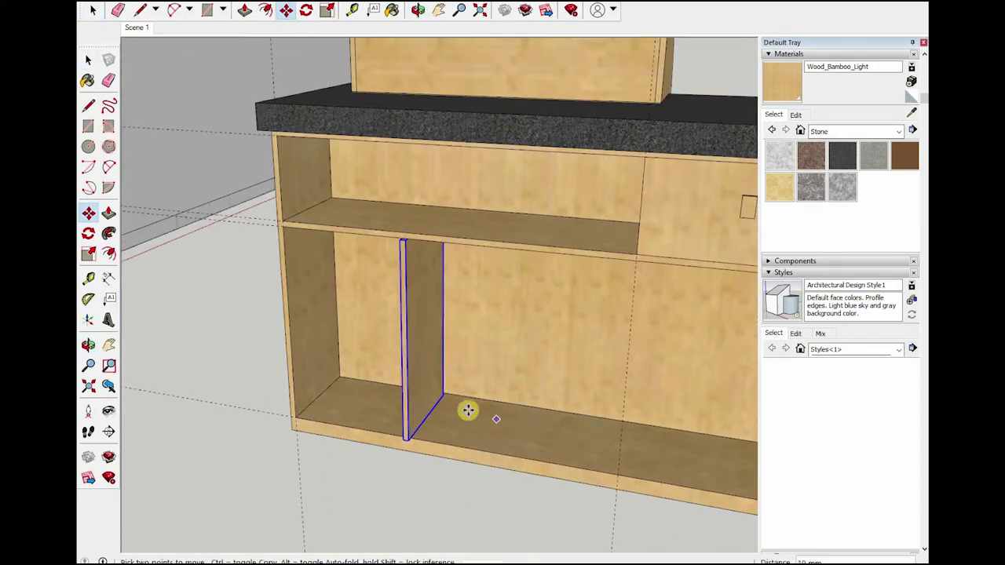
- Move the divider another 108 mm to mark off the narrow left bay
text(108)
key(Return)
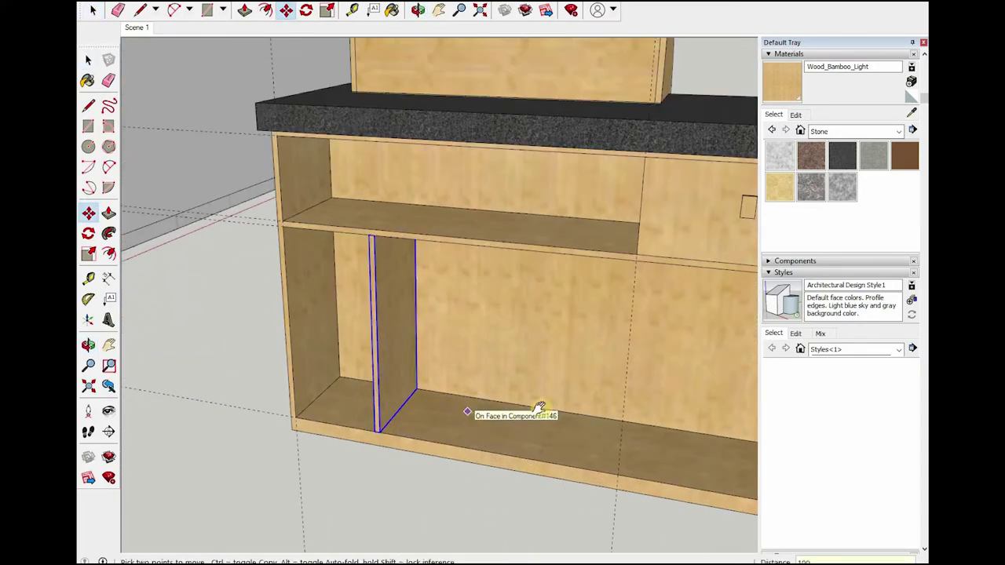
scroll(470, 416, down, 5)
scroll(455, 419, down, 2)
key(space)
middle_drag(456, 419, 468, 392)
scroll(416, 385, up, 5)
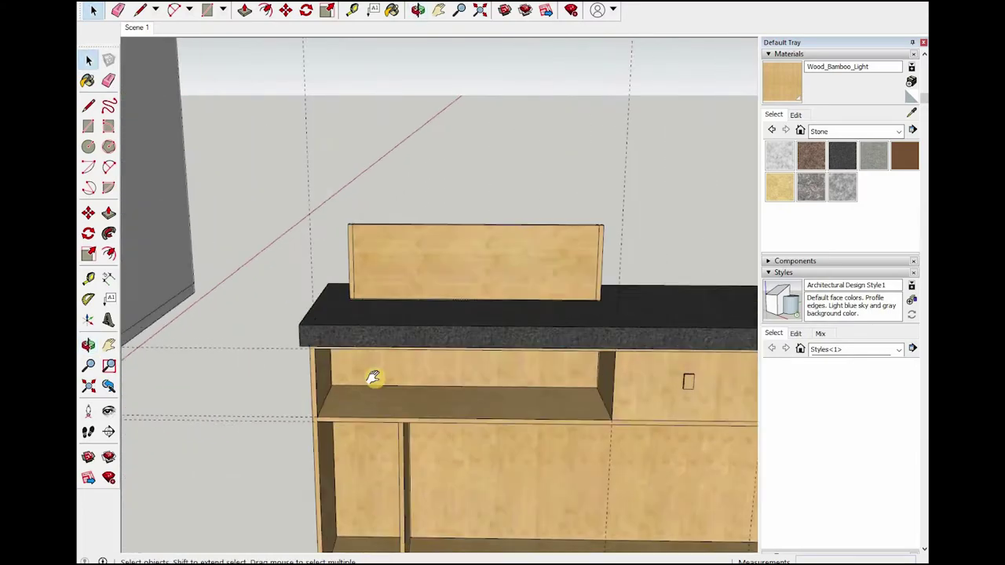
middle_drag(372, 377, 410, 374)
scroll(414, 368, up, 2)
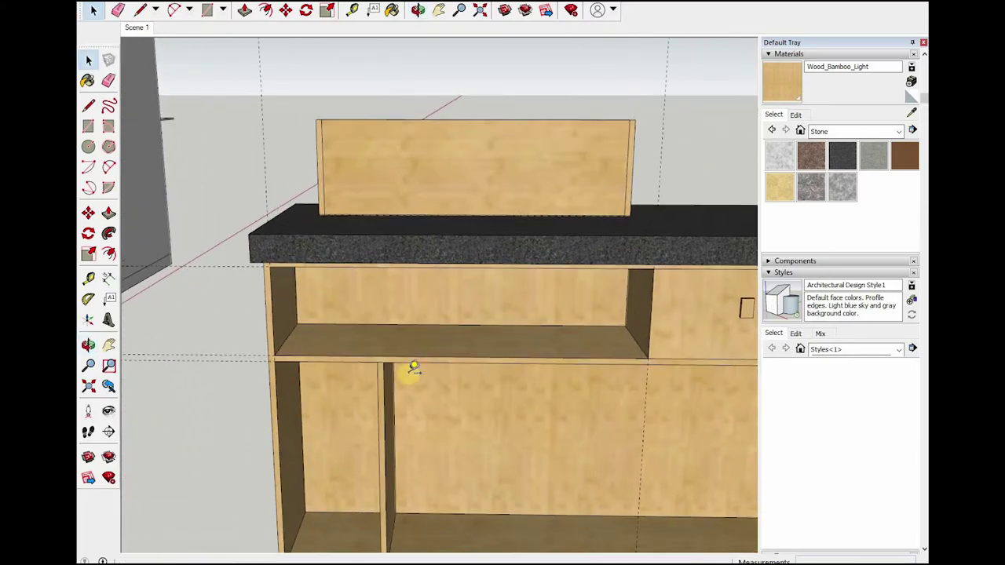
- Measure along the middle shelf's front edge with the Tape Measure
key(t)
scroll(263, 323, up, 3)
click(266, 324)
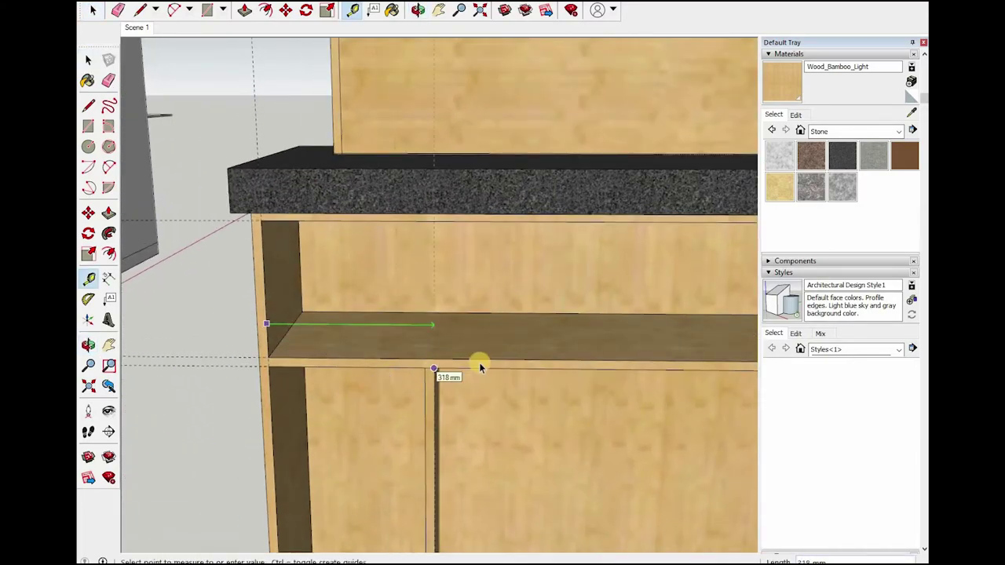
key(space)
scroll(469, 375, down, 3)
scroll(463, 385, down, 2)
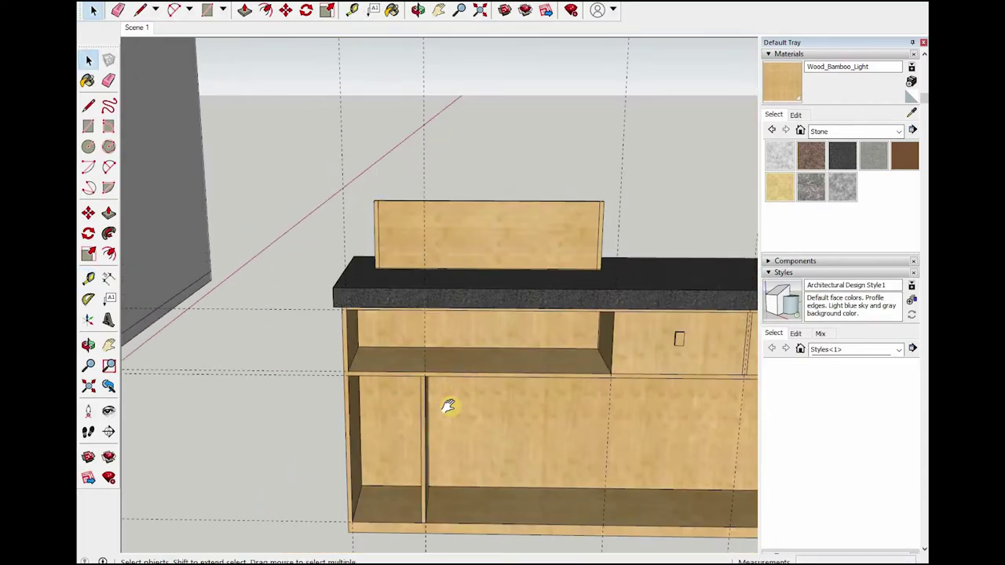
middle_drag(447, 405, 447, 406)
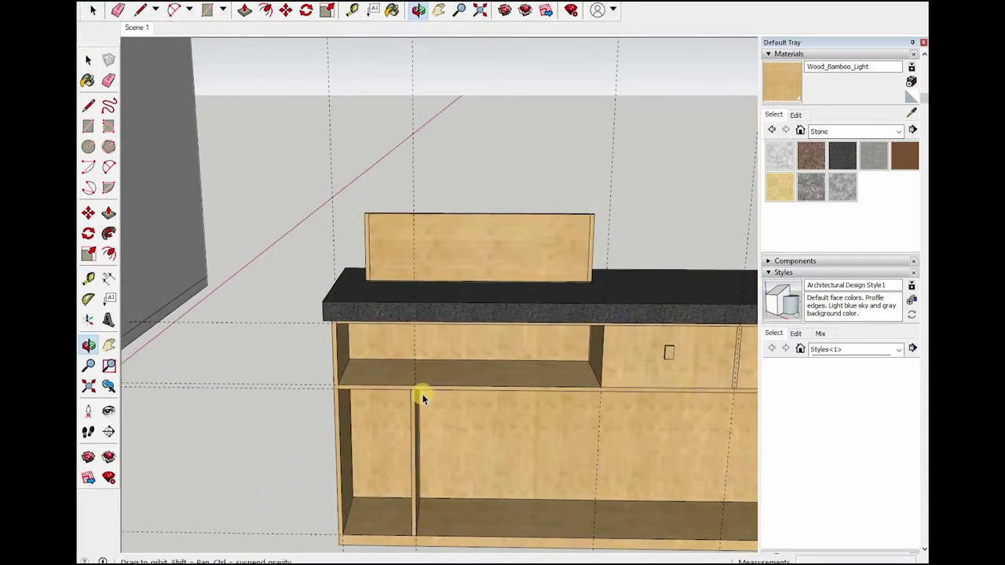
scroll(422, 395, up, 2)
key(t)
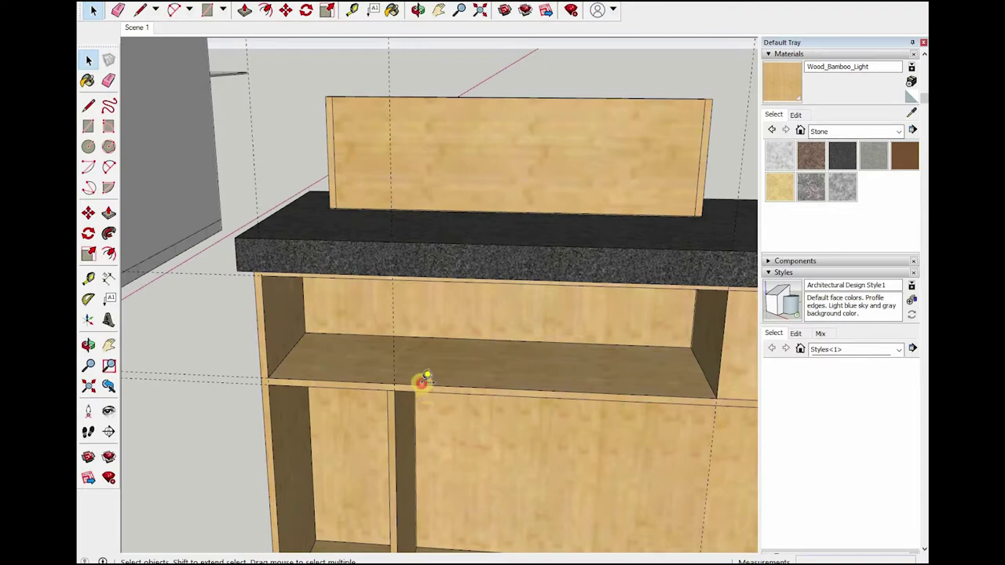
click(421, 384)
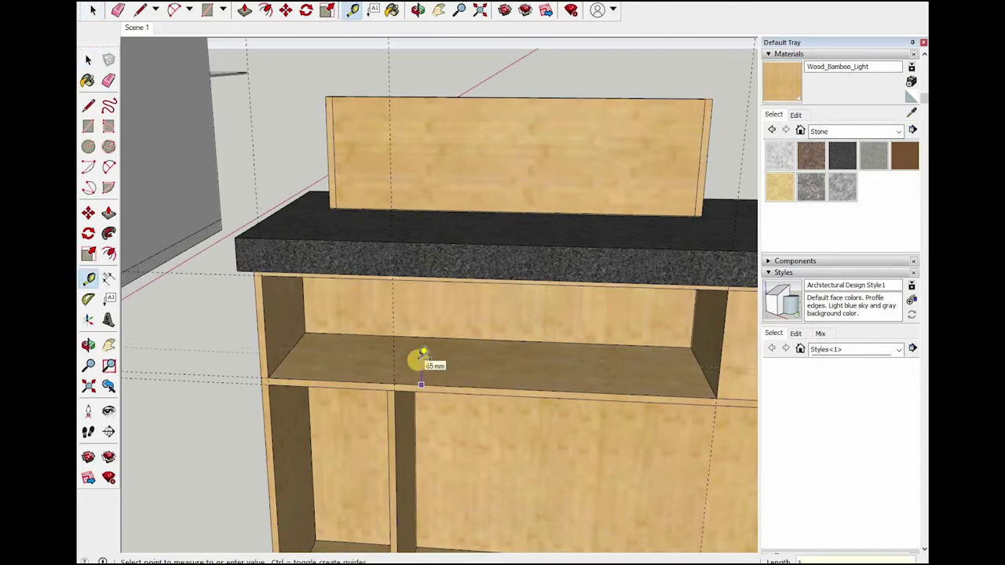
middle_drag(529, 388, 491, 395)
- Draw a thin rectangular strip along the shelf's front edge, right of the divider
key(space)
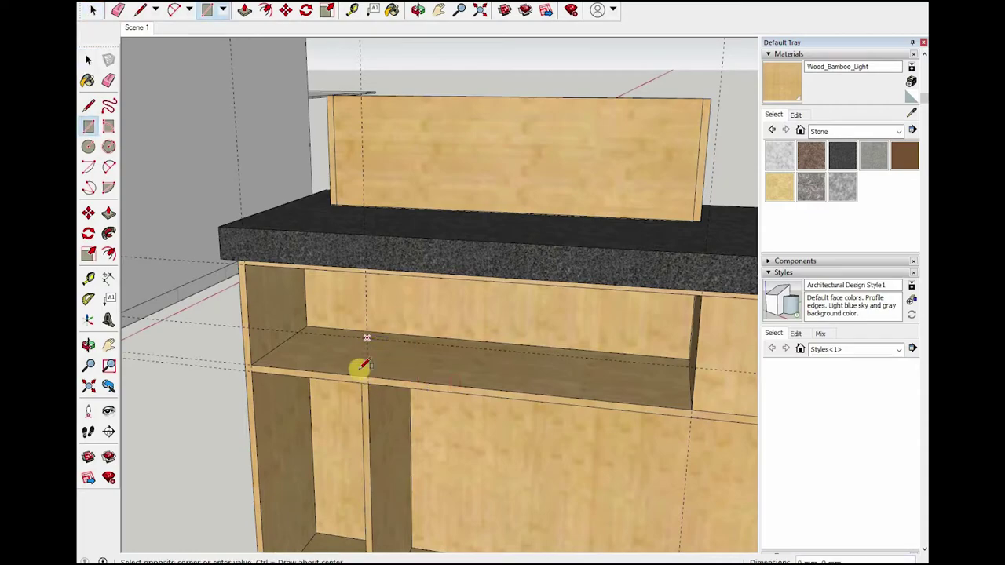
scroll(365, 366, up, 1)
scroll(366, 369, up, 1)
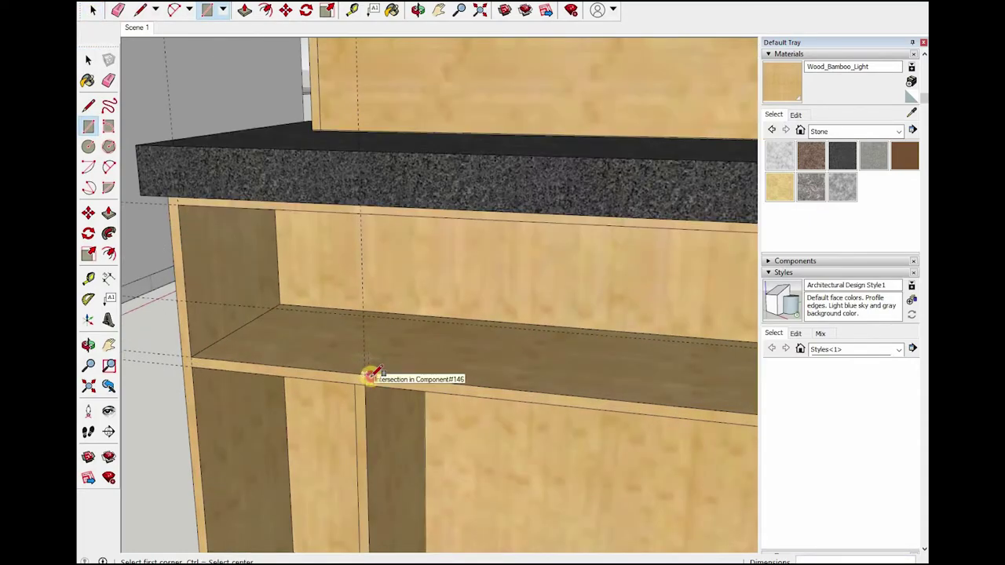
click(364, 375)
scroll(596, 412, down, 1)
scroll(713, 423, down, 1)
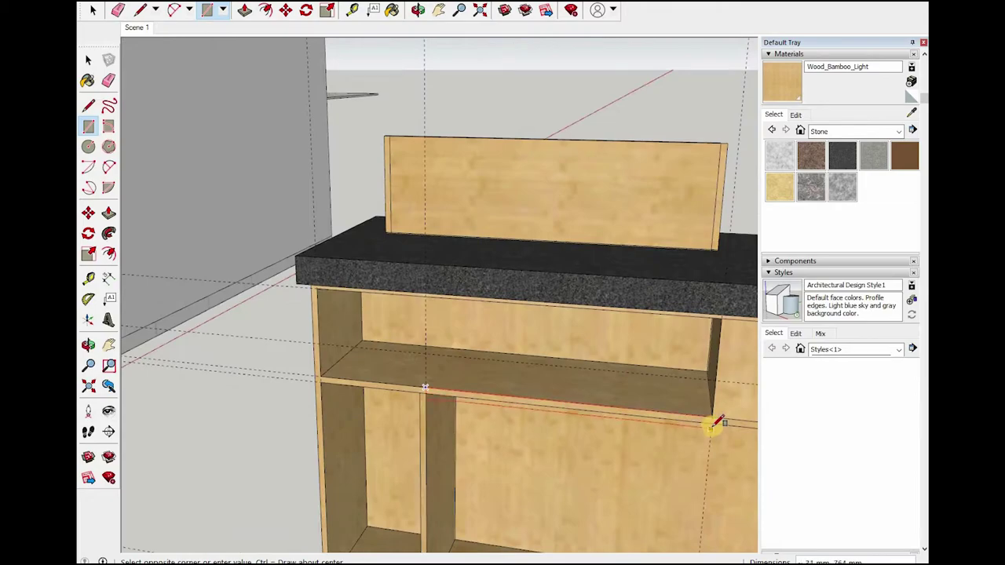
click(684, 422)
scroll(689, 417, up, 1)
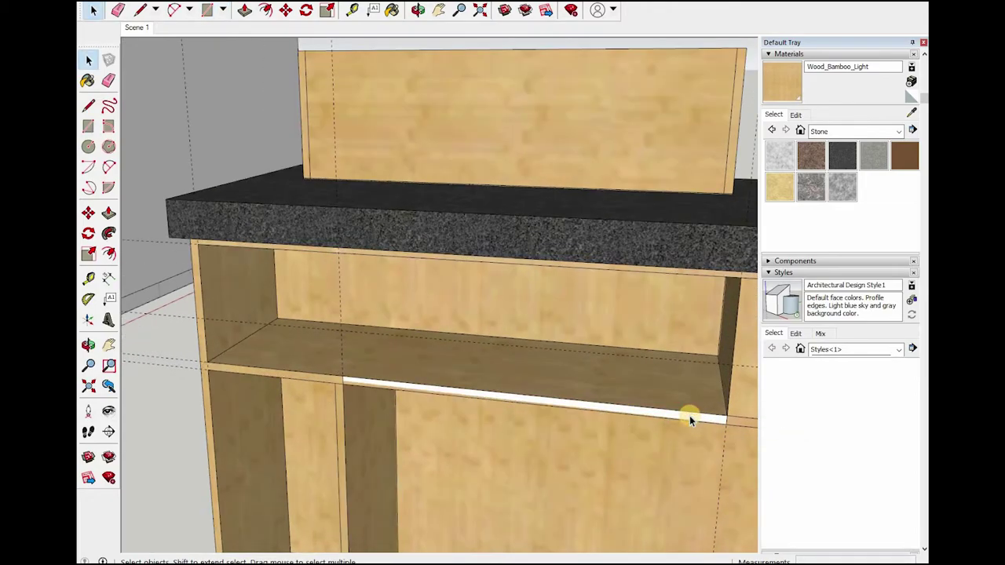
key(space)
- Push/pull the strip forward into a thin slab
key(p)
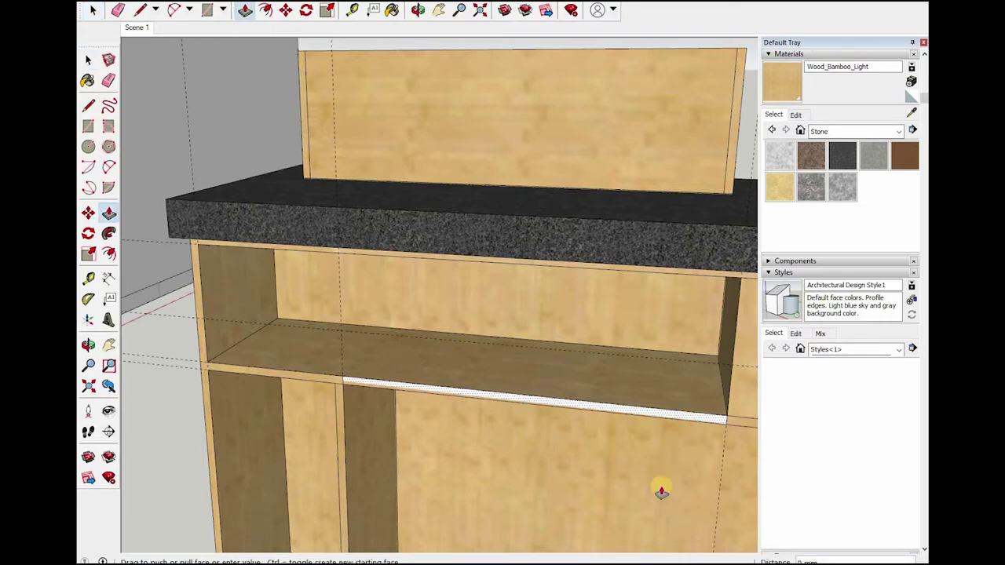
click(662, 487)
click(586, 464)
key(space)
- Turn the new slab into a component
right_click(586, 465)
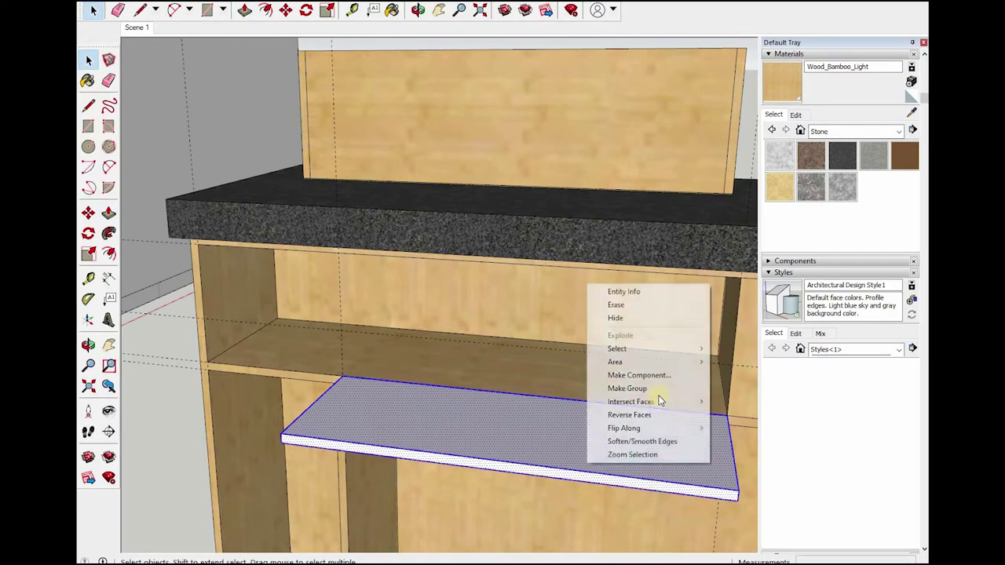
click(651, 374)
key(Return)
scroll(504, 446, down, 3)
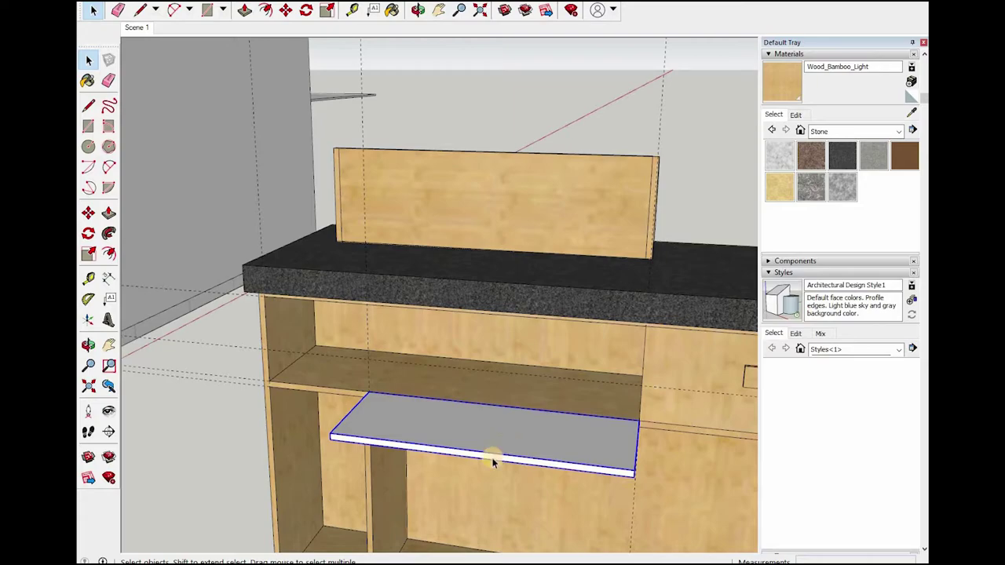
key(o)
drag(666, 478, 629, 478)
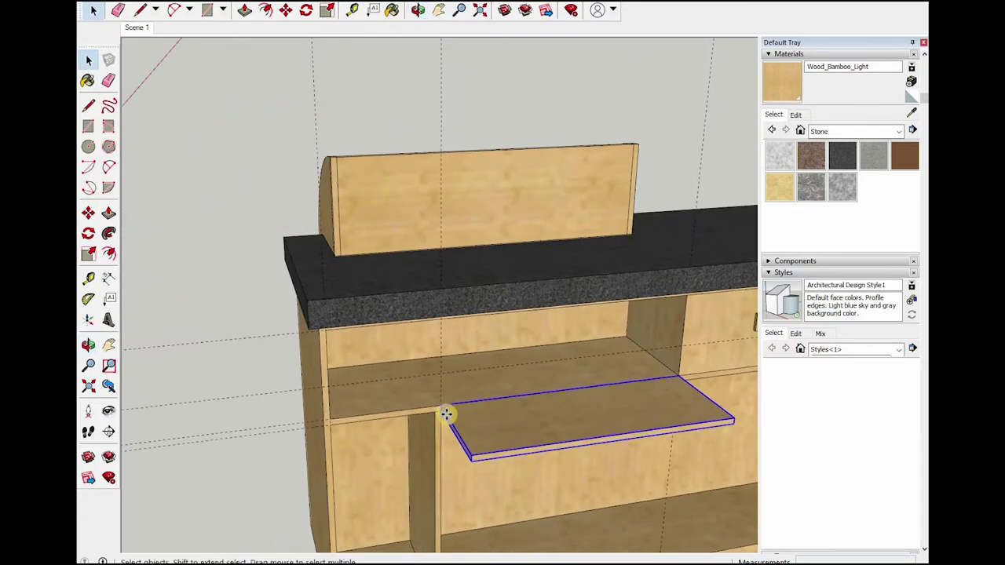
- Move the board so its corner snaps to the shelf intersection inside the opening
key(m)
scroll(446, 414, up, 3)
scroll(448, 411, up, 2)
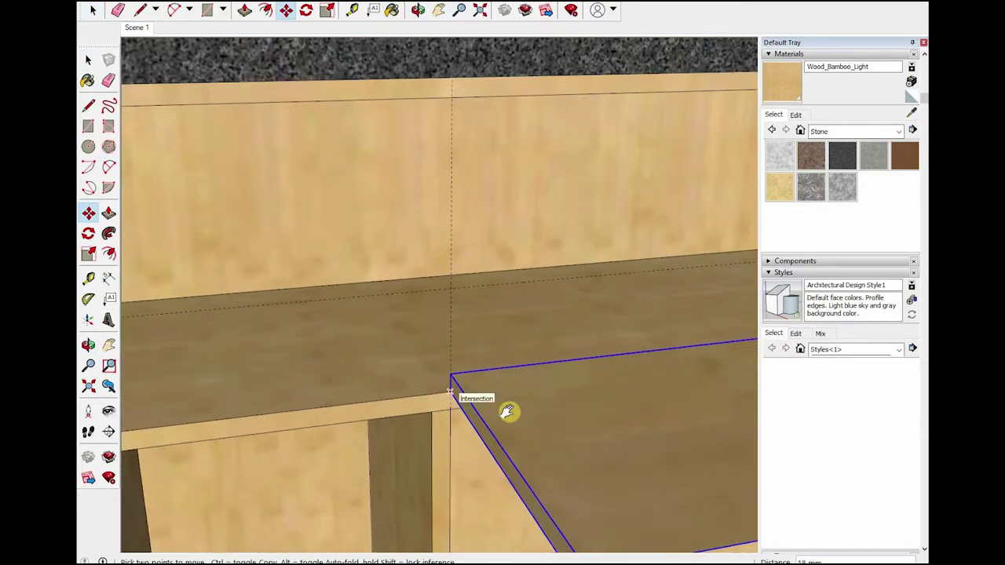
scroll(428, 384, down, 3)
scroll(427, 369, down, 2)
scroll(374, 298, up, 5)
click(373, 298)
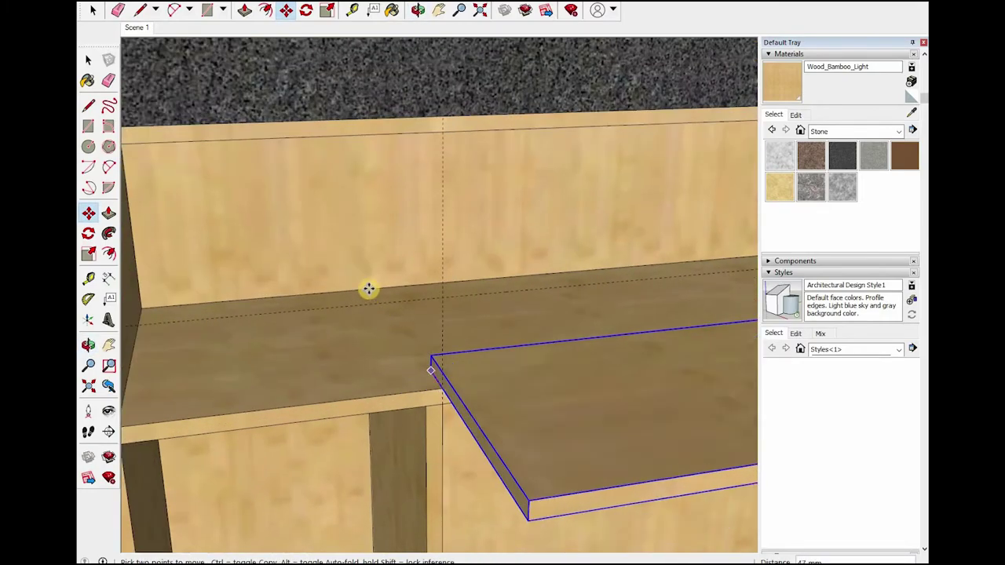
key(space)
scroll(471, 352, down, 3)
middle_drag(470, 353, 489, 374)
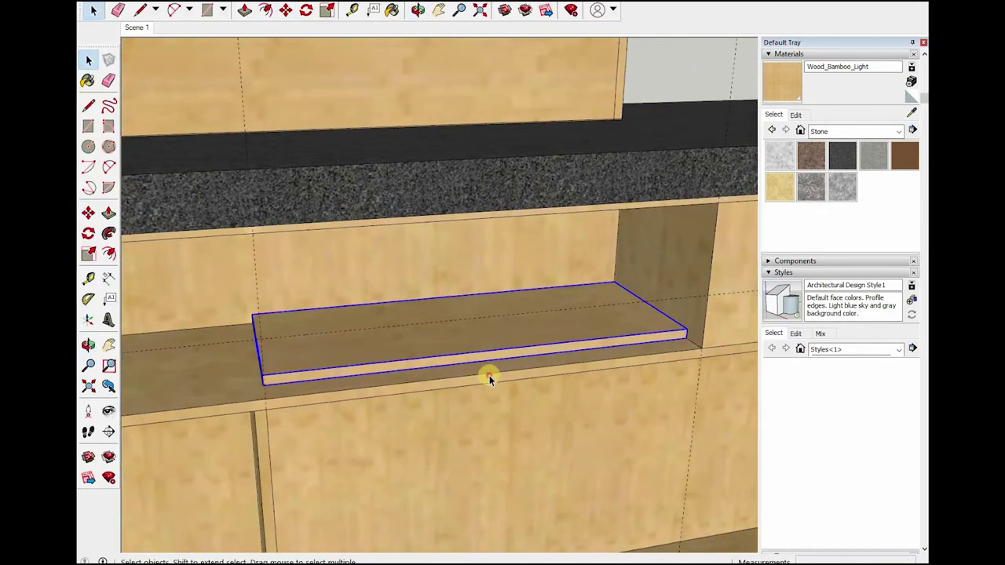
scroll(493, 378, up, 4)
double_click(499, 381)
- Lengthen the shelf board with Push/Pull so it projects further forward
key(p)
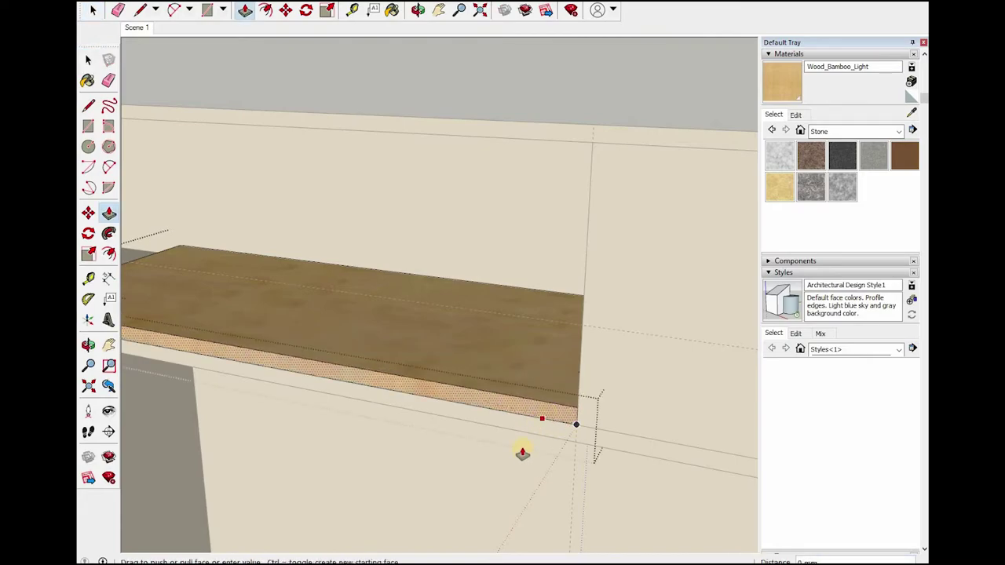
scroll(505, 447, down, 3)
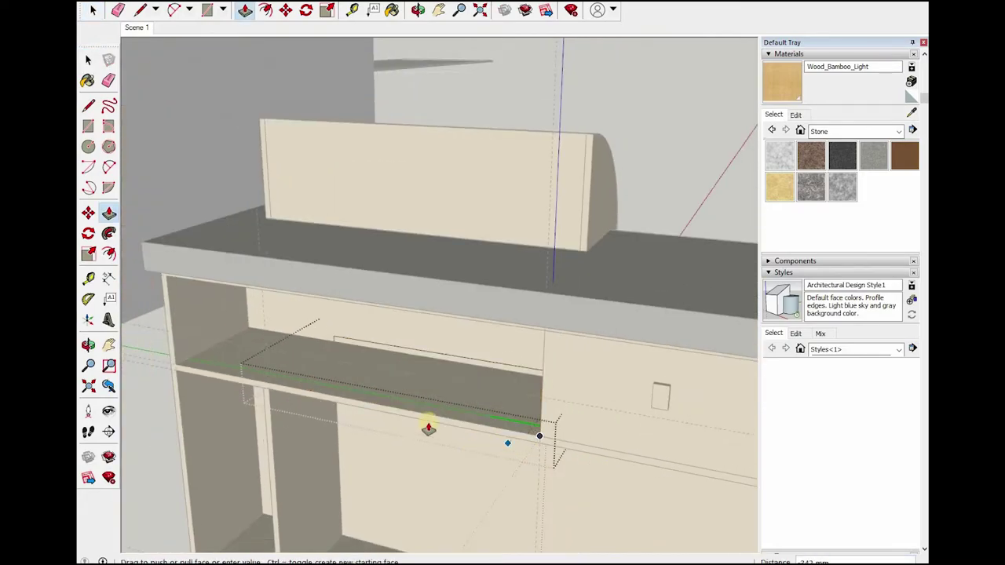
scroll(366, 413, down, 2)
scroll(366, 413, up, 2)
scroll(367, 414, up, 2)
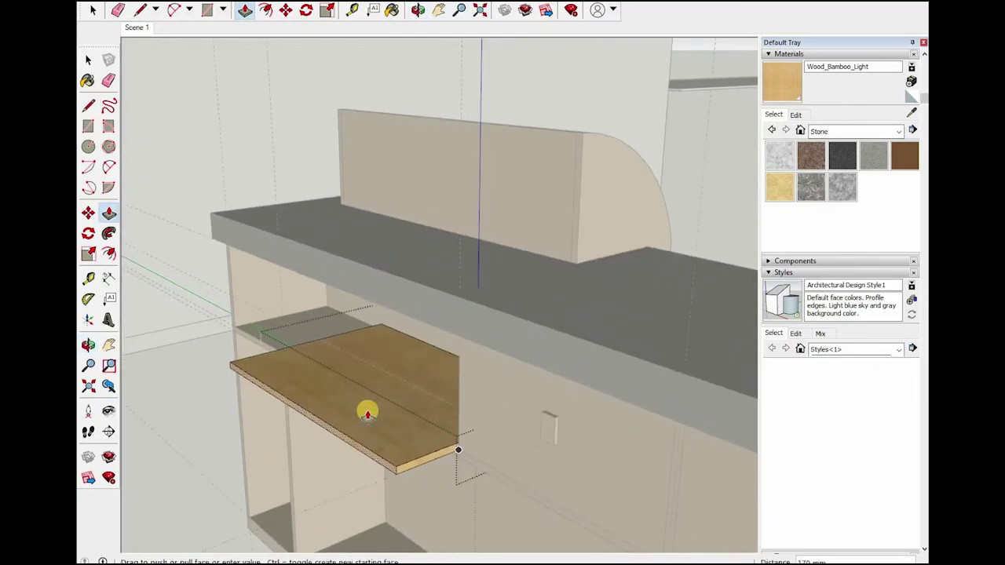
click(399, 439)
scroll(426, 291, up, 3)
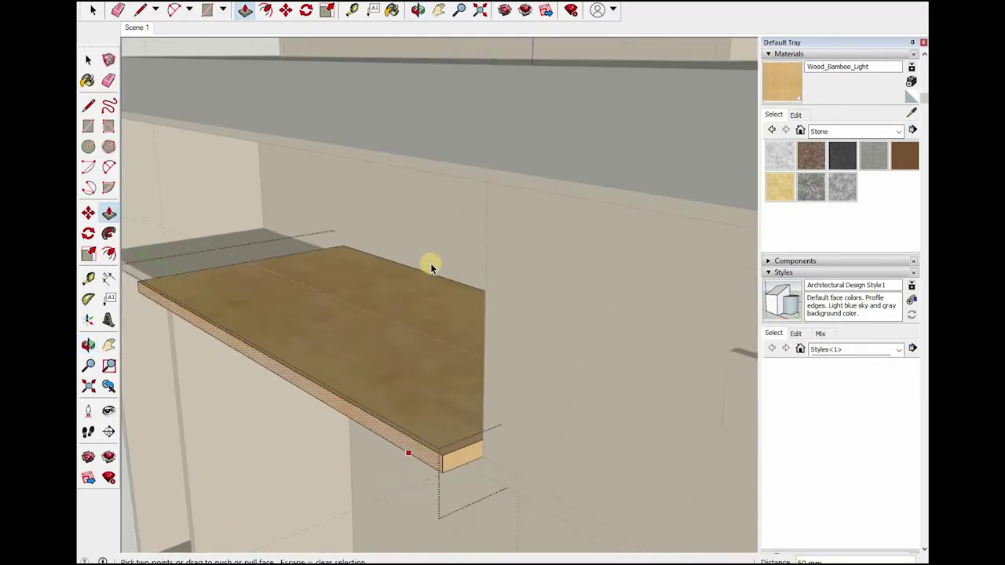
middle_drag(426, 262, 433, 238)
key(space)
click(435, 241)
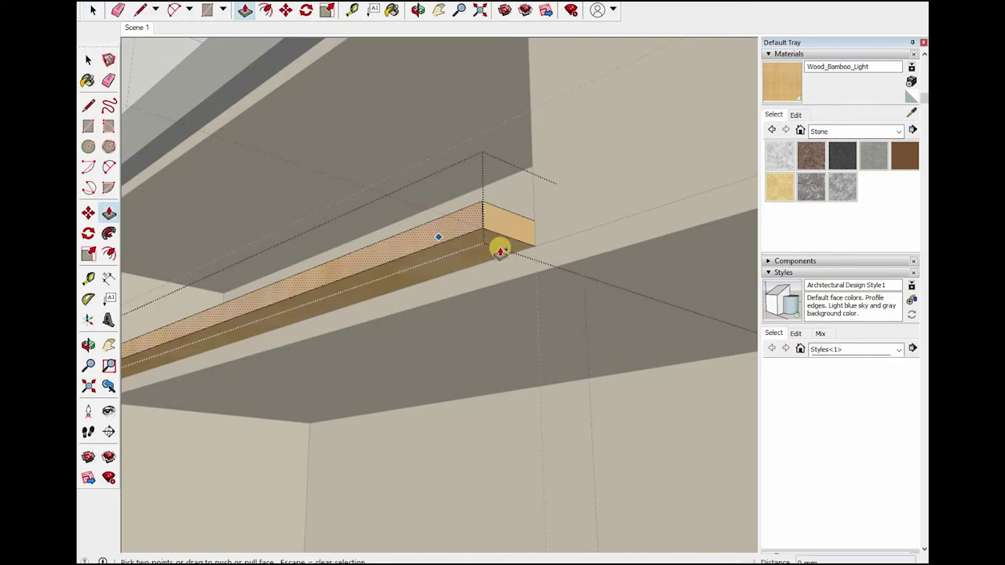
click(500, 250)
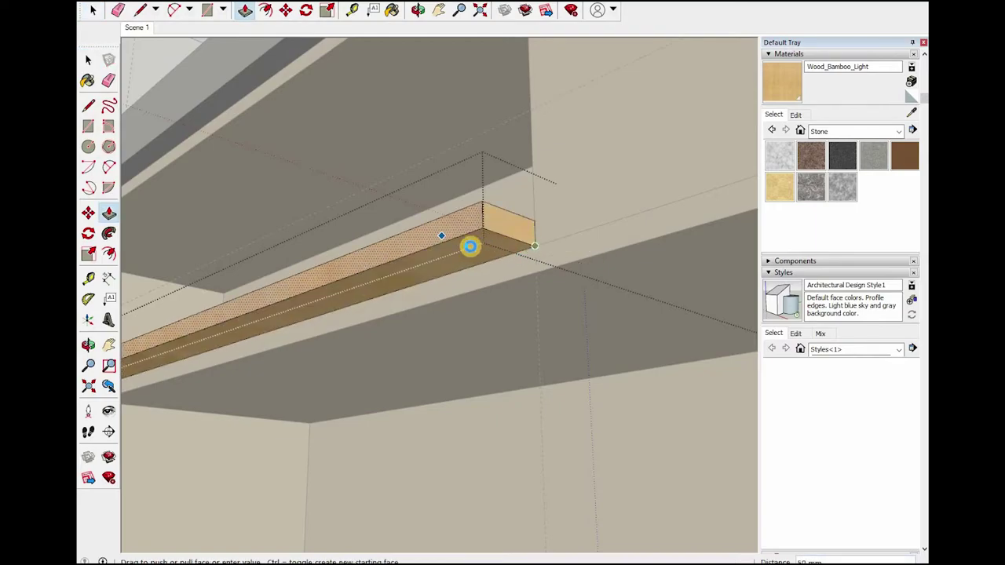
key(space)
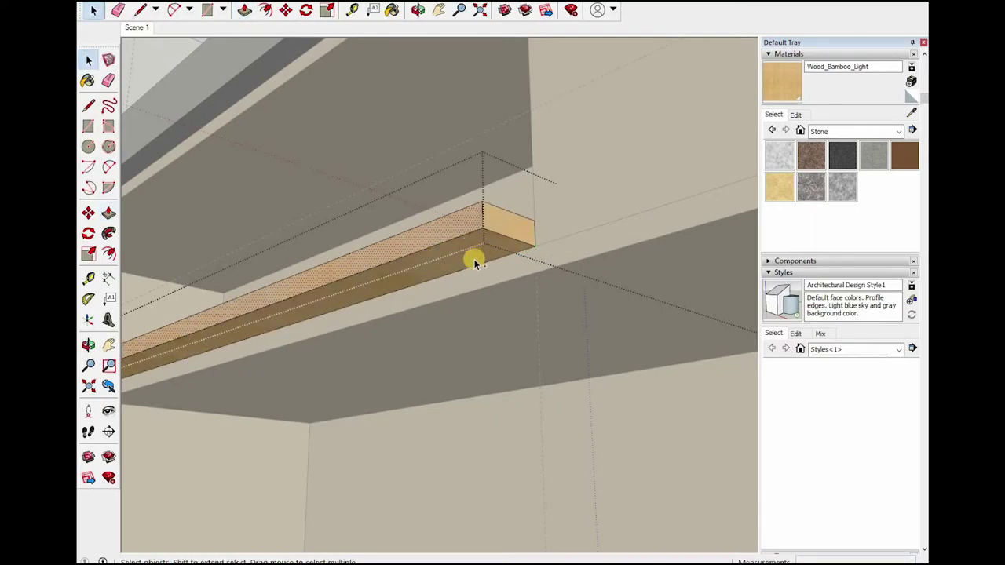
- Pull the board's bottom face down and raise its top face by 12 mm
middle_drag(429, 406, 406, 284)
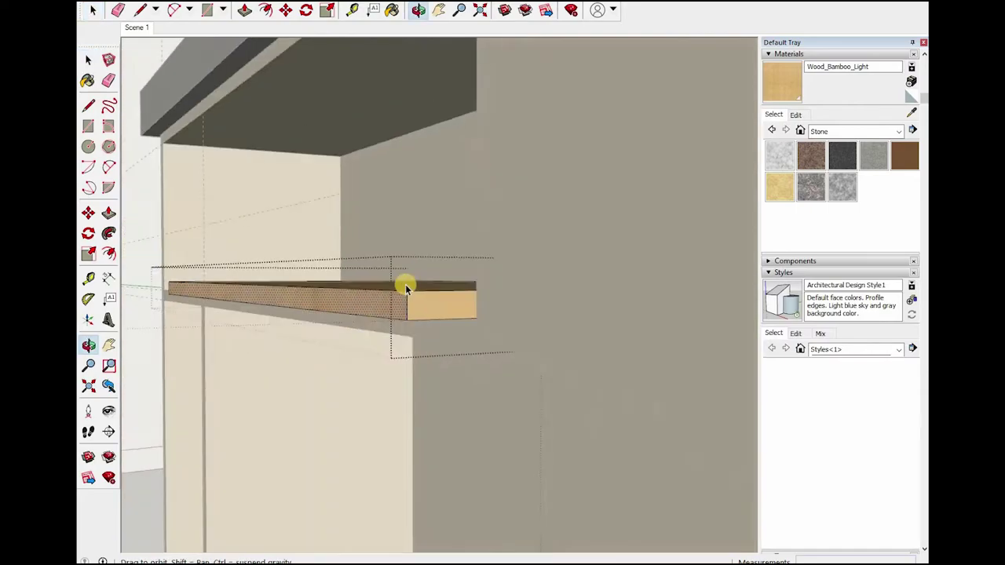
scroll(406, 285, up, 4)
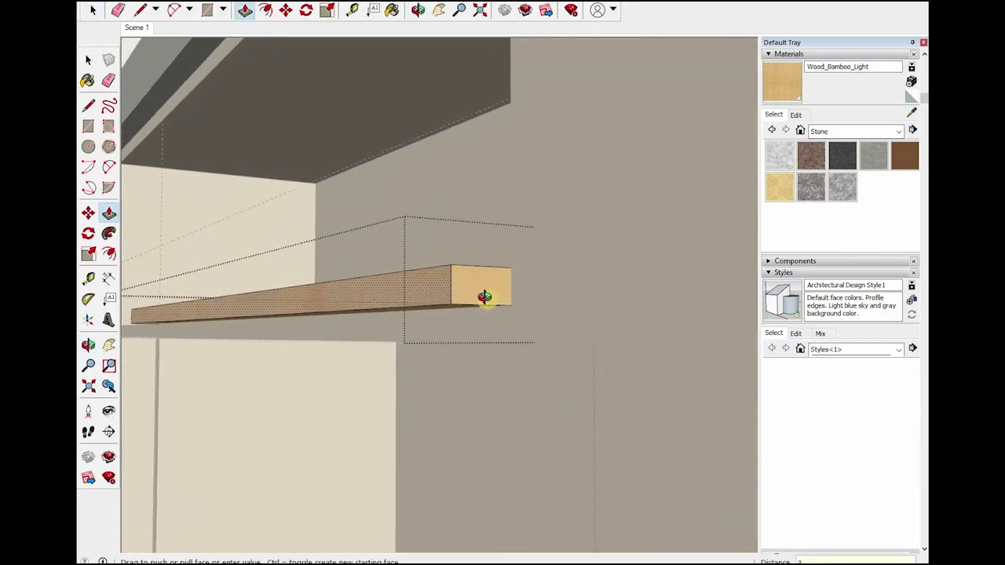
mouse_move(420, 319)
middle_down()
mouse_move(437, 288)
mouse_move(489, 265)
middle_up()
scroll(489, 265, up, 2)
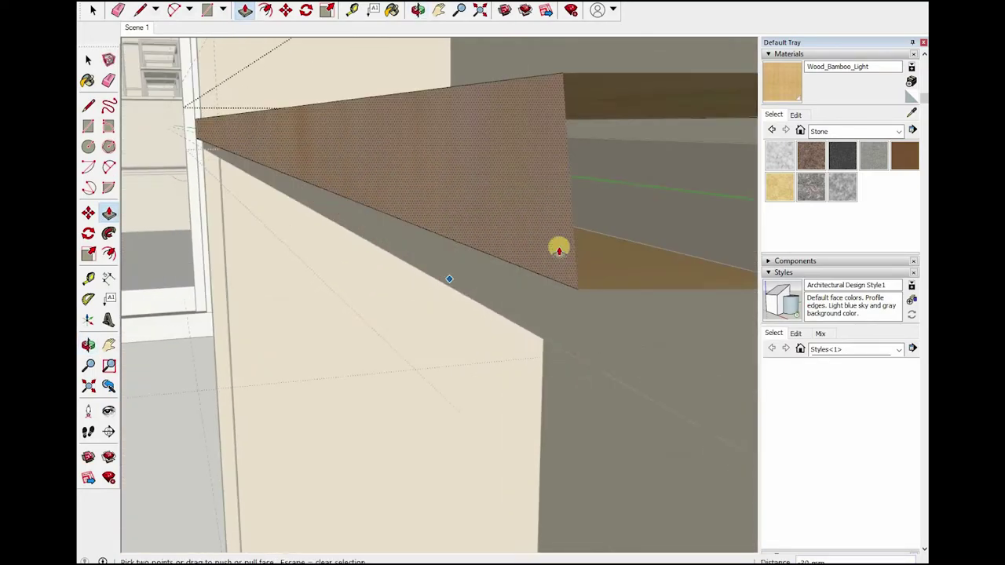
scroll(559, 247, up, 2)
middle_drag(571, 252, 707, 304)
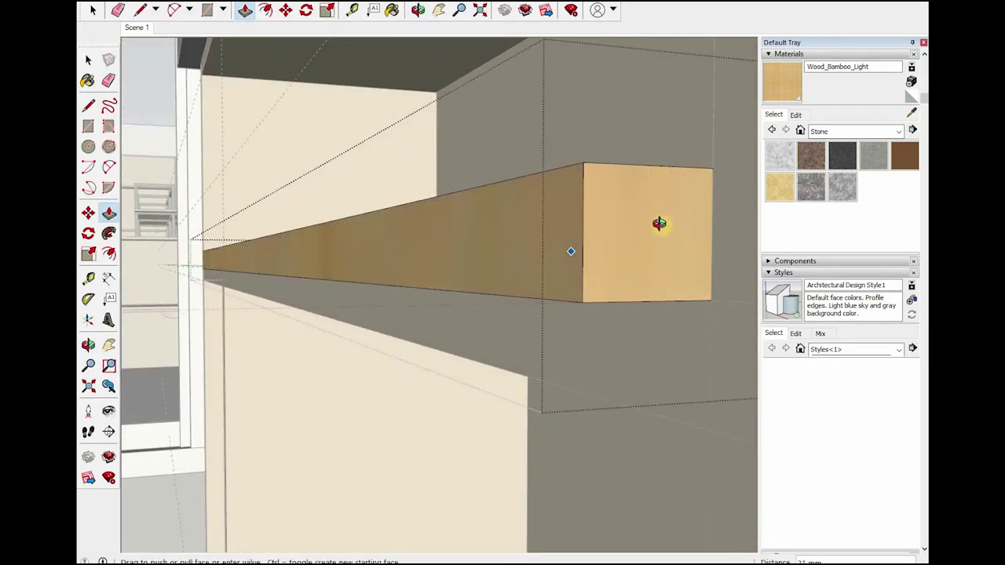
scroll(619, 321, up, 2)
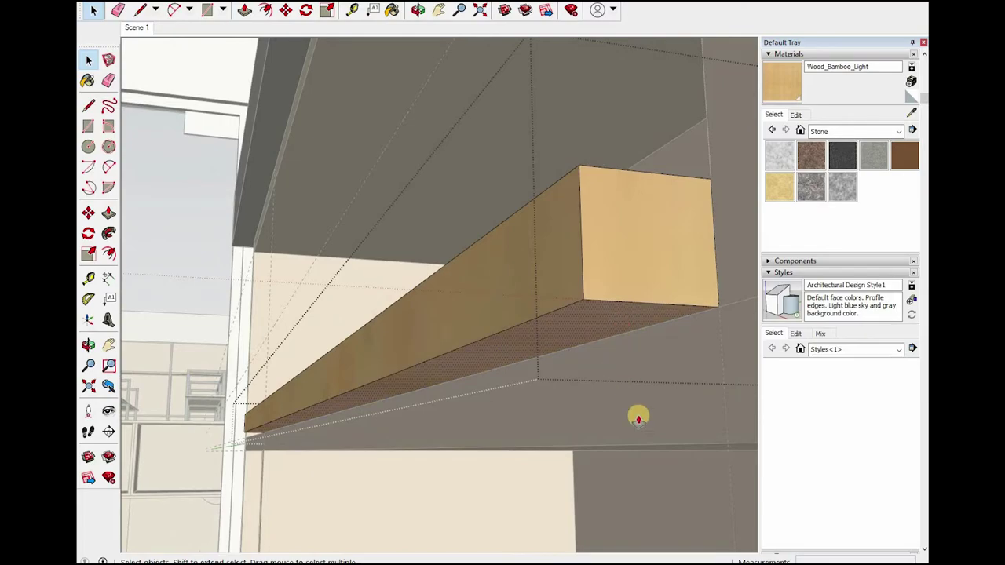
key(p)
drag(638, 418, 625, 271)
middle_drag(637, 264, 634, 201)
drag(636, 160, 636, 158)
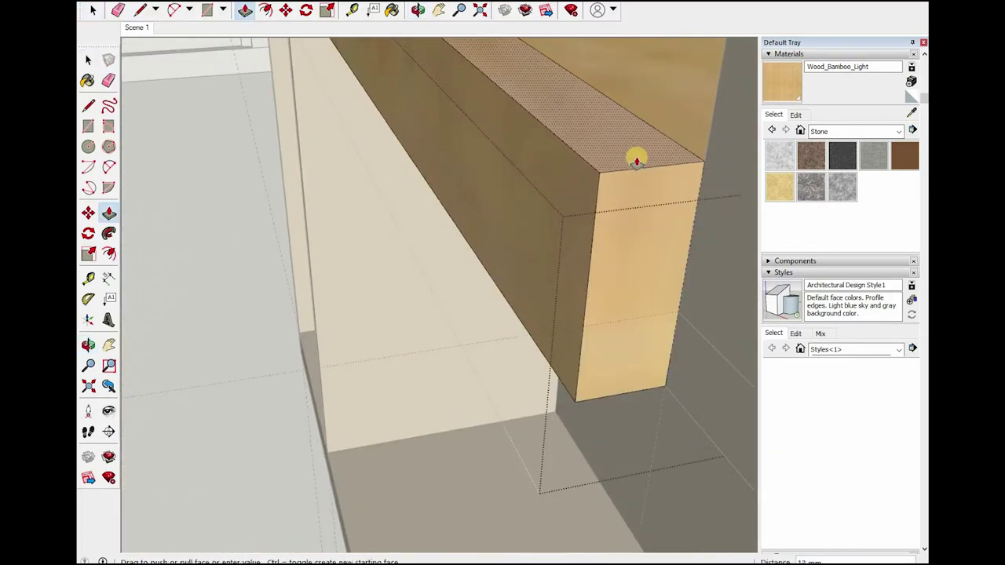
- Adjust the front face 20 mm and raise a 20 mm lip, closing its corner
mouse_move(476, 329)
middle_down()
mouse_move(503, 246)
mouse_move(453, 312)
mouse_move(476, 296)
mouse_move(633, 304)
mouse_move(455, 354)
mouse_move(422, 392)
mouse_move(516, 287)
mouse_move(601, 317)
mouse_move(497, 343)
mouse_move(356, 346)
mouse_move(389, 341)
middle_up()
scroll(600, 316, down, 3)
scroll(403, 337, up, 4)
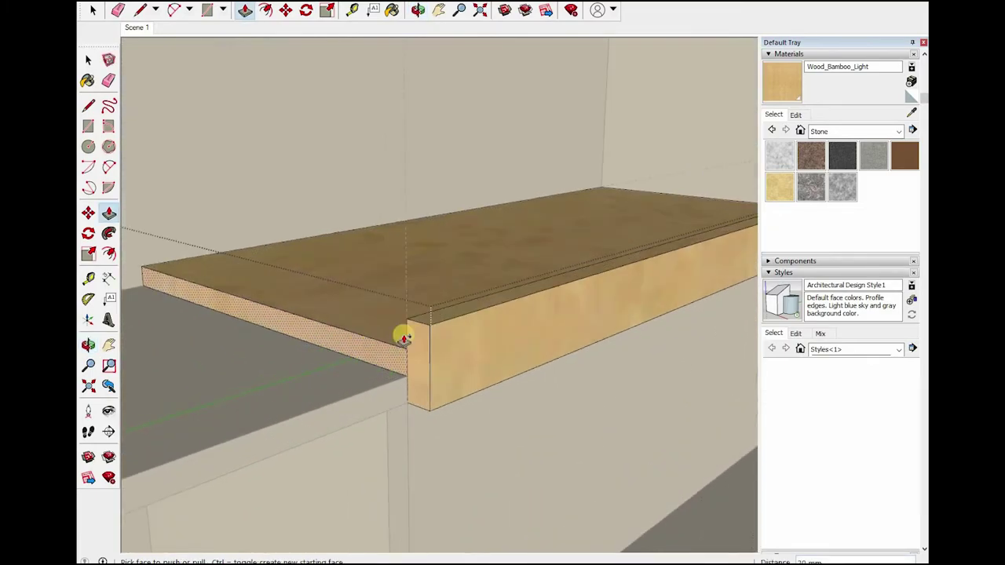
click(343, 386)
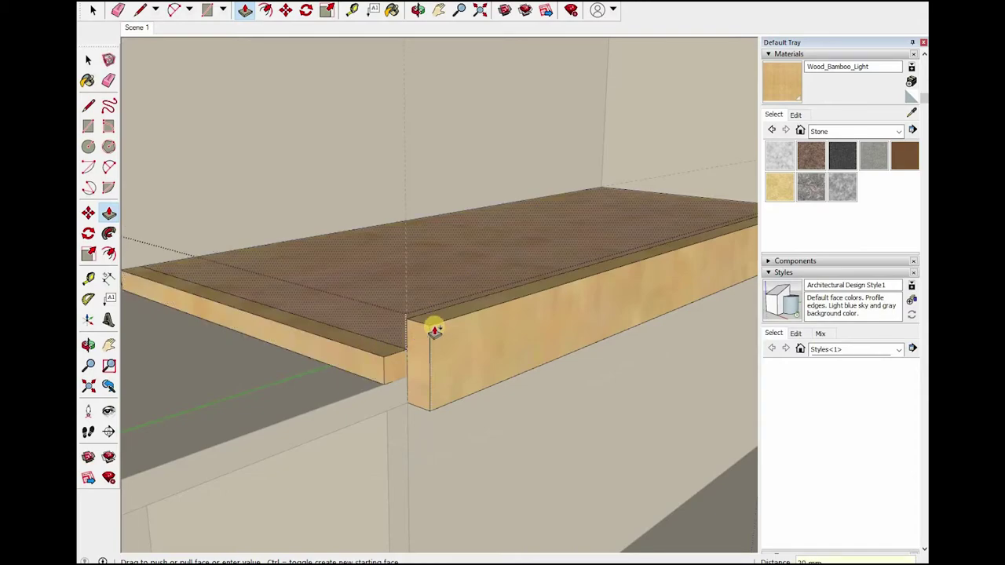
click(388, 340)
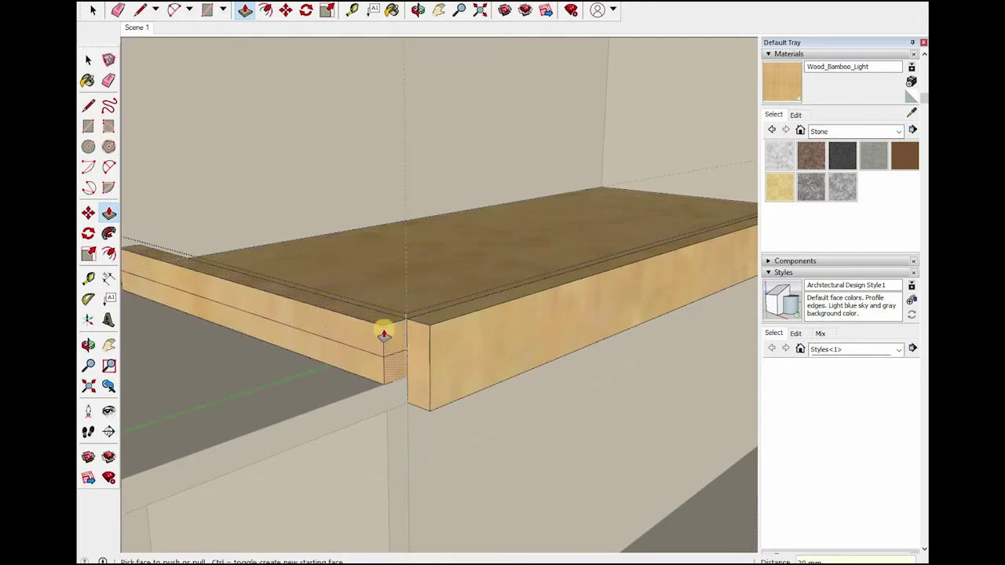
click(396, 374)
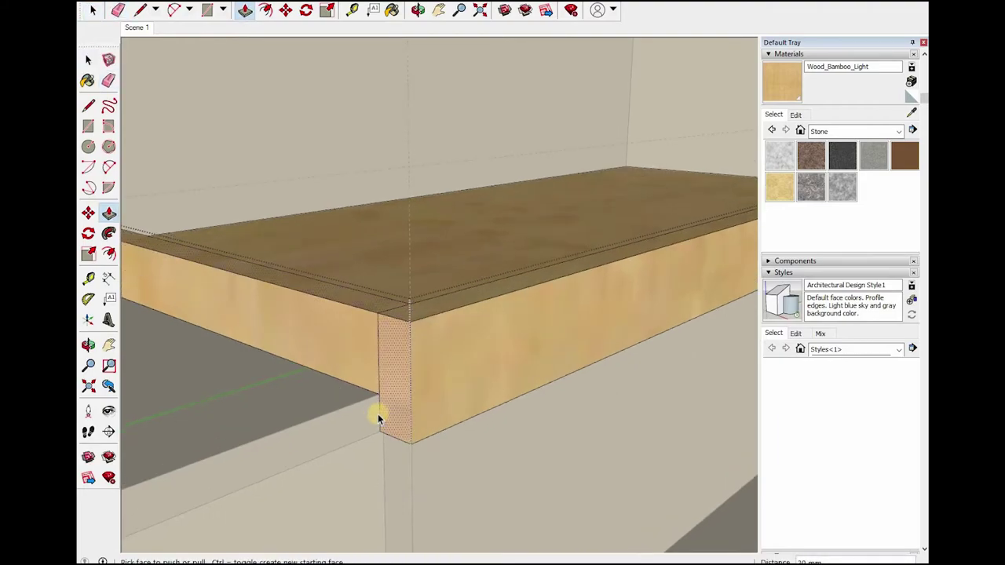
- Orbit around to check the lipped shelf from above and from the front
middle_drag(377, 418, 395, 297)
middle_drag(388, 342, 377, 350)
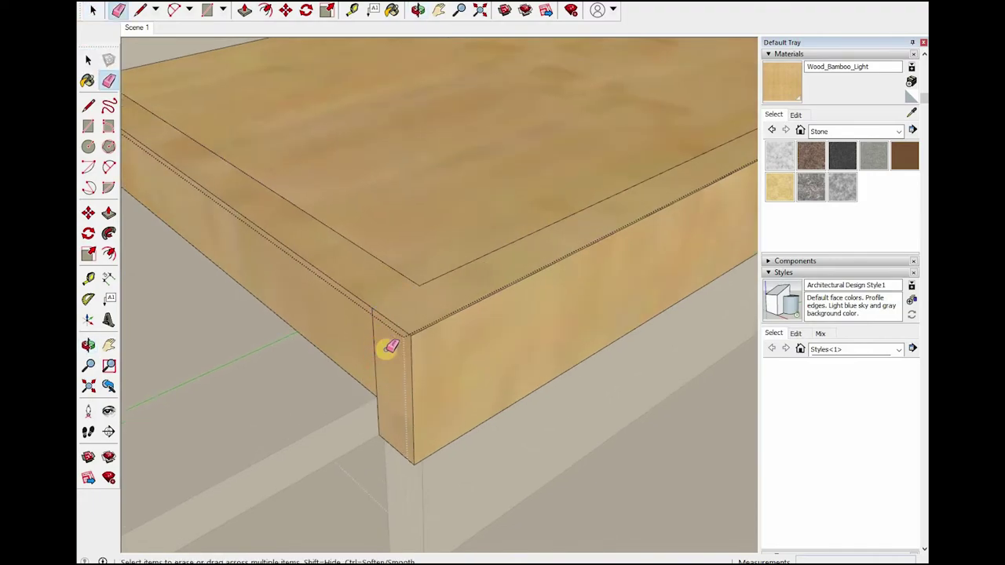
scroll(416, 361, down, 3)
mouse_move(337, 291)
middle_down()
mouse_move(539, 314)
mouse_move(366, 336)
mouse_move(329, 270)
mouse_move(437, 337)
mouse_move(539, 332)
mouse_move(534, 321)
middle_up()
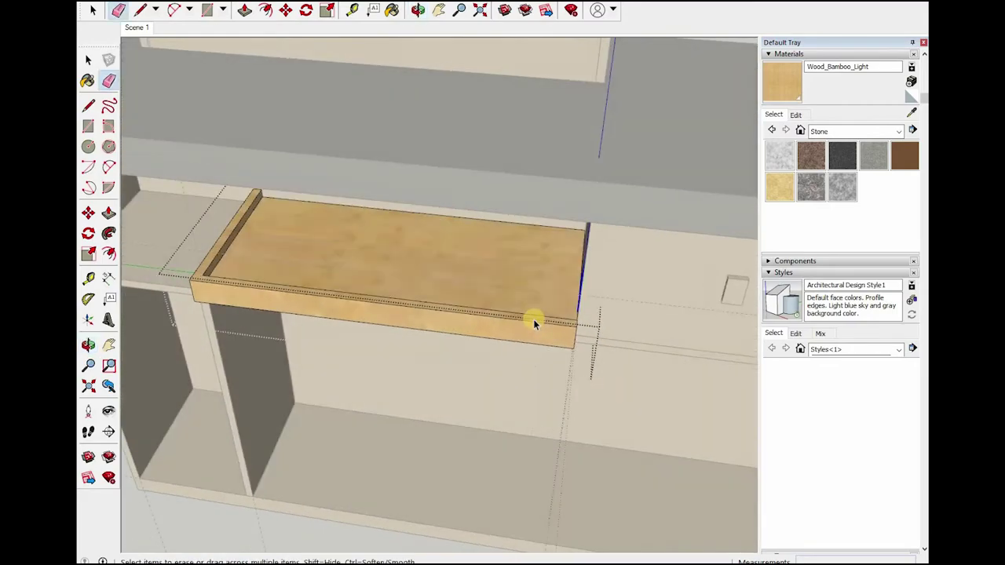
scroll(619, 310, down, 3)
scroll(620, 310, down, 2)
mouse_move(619, 310)
middle_down()
mouse_move(416, 319)
mouse_move(469, 240)
mouse_move(317, 271)
mouse_move(310, 287)
mouse_move(285, 291)
mouse_move(417, 245)
mouse_move(523, 399)
mouse_move(359, 416)
mouse_move(359, 424)
middle_up()
scroll(469, 240, up, 3)
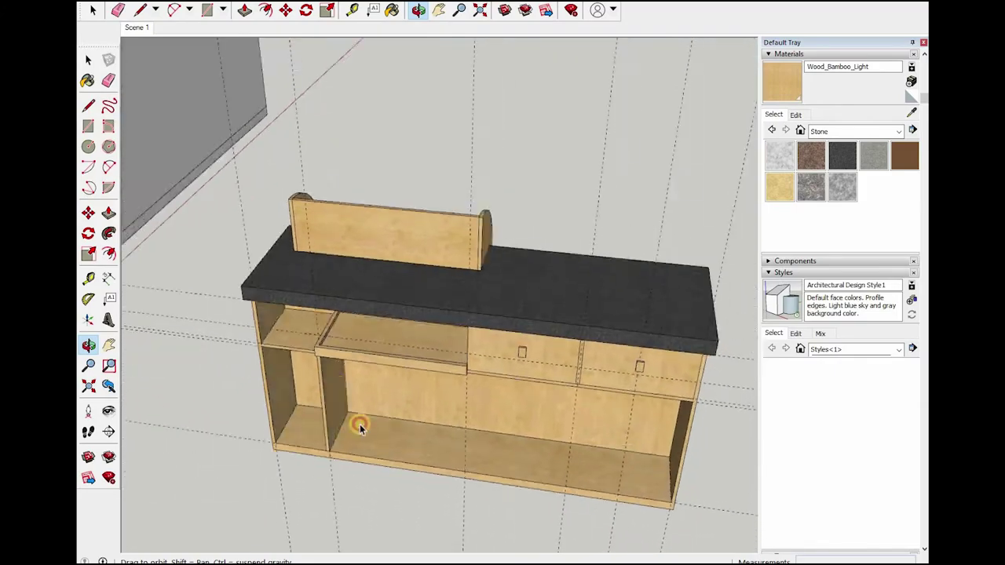
- Place the divider copy beneath the pull-out shelf's right end, in line with the drawers
scroll(371, 438, up, 3)
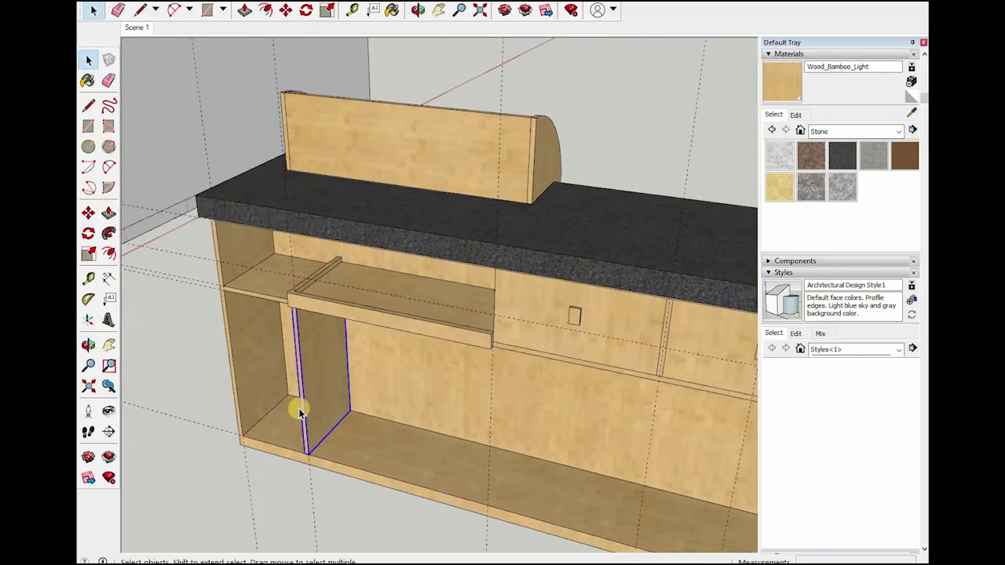
scroll(299, 411, up, 2)
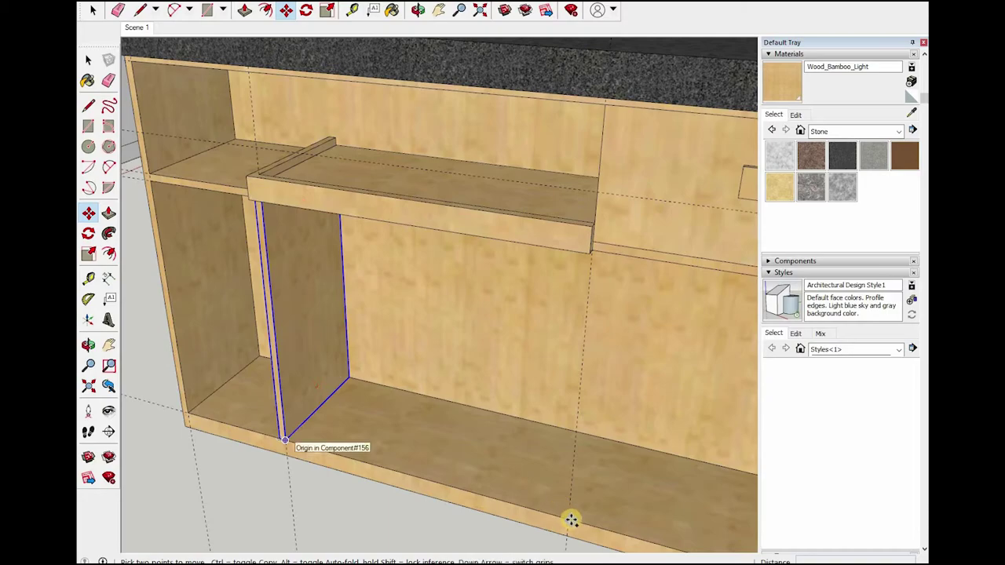
click(545, 437)
mouse_move(545, 438)
middle_down()
mouse_move(584, 225)
mouse_move(558, 309)
mouse_move(597, 338)
middle_up()
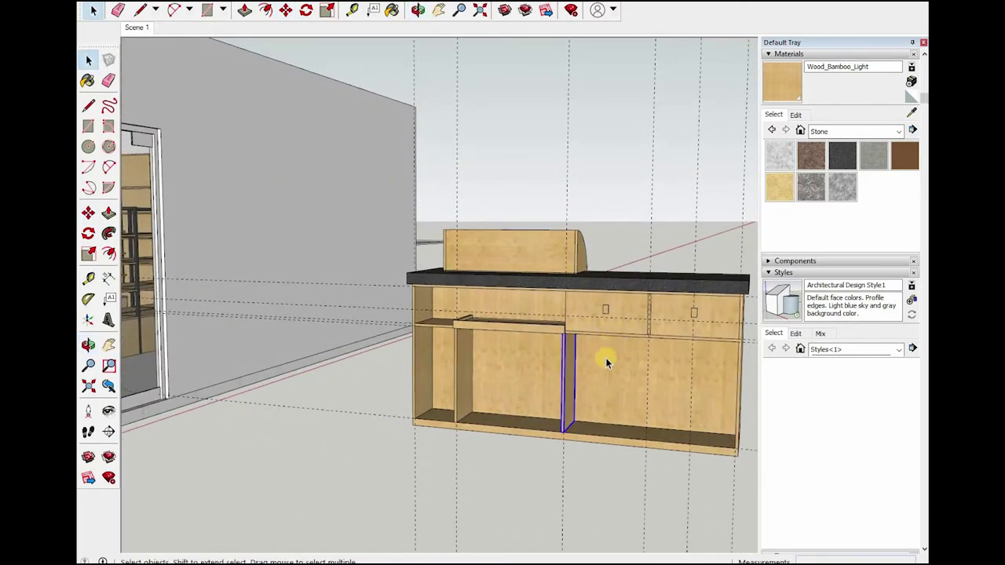
mouse_move(357, 449)
middle_down()
mouse_move(354, 404)
mouse_move(337, 494)
mouse_move(291, 518)
mouse_move(215, 444)
mouse_move(460, 280)
mouse_move(467, 426)
mouse_move(476, 381)
mouse_move(479, 411)
middle_up()
scroll(481, 369, up, 3)
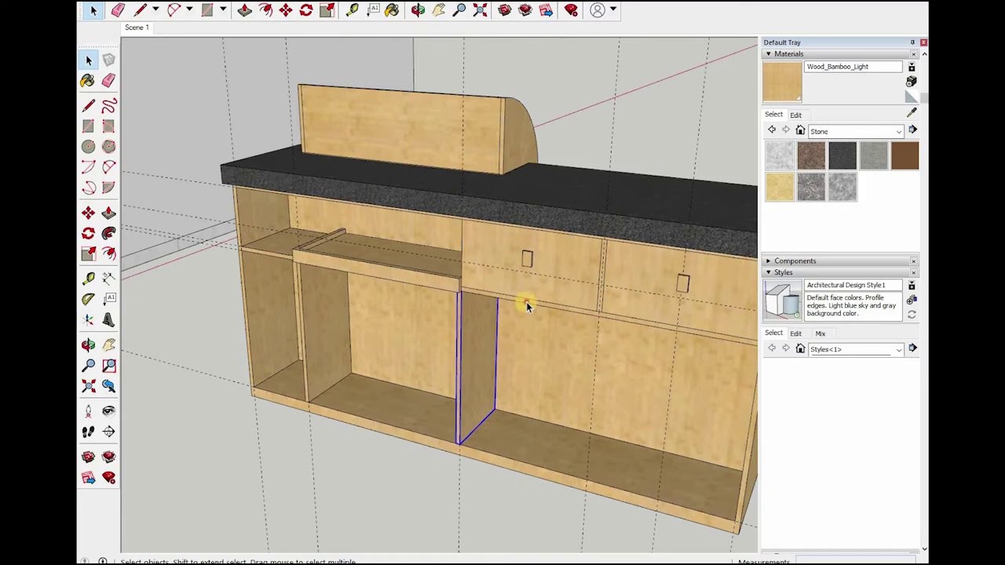
scroll(538, 308, up, 2)
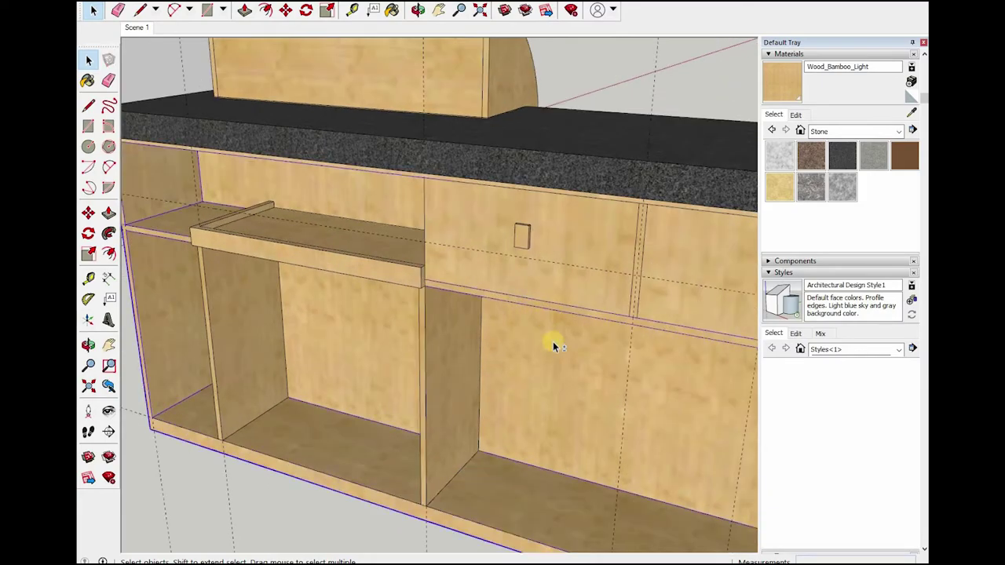
click(465, 392)
scroll(465, 393, down, 3)
mouse_move(477, 442)
middle_down()
mouse_move(482, 429)
mouse_move(504, 489)
middle_up()
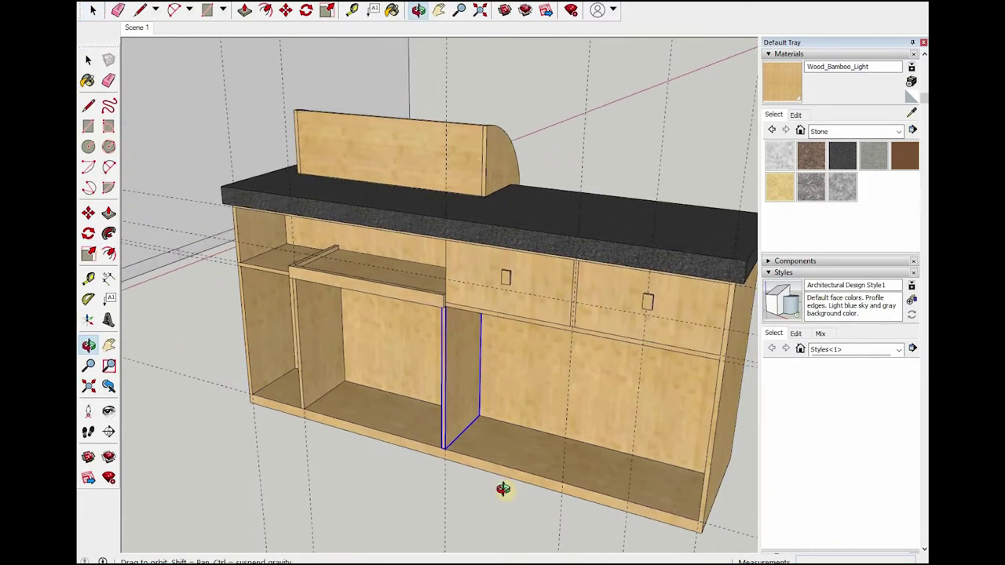
- Rotate the copied divider panel so it lies flat as a horizontal shelf board
scroll(497, 438, down, 3)
scroll(511, 444, up, 2)
scroll(511, 455, up, 2)
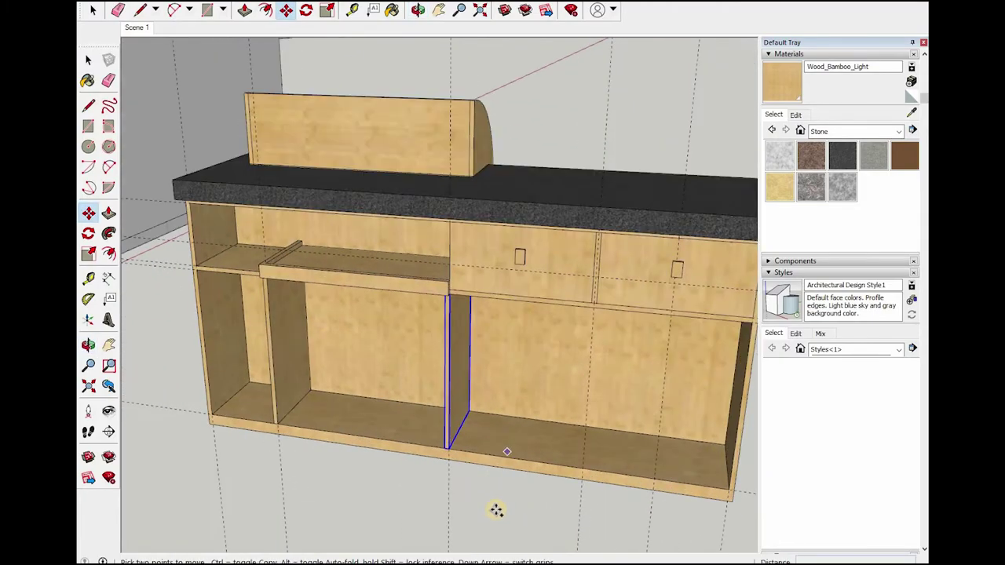
scroll(481, 522, down, 2)
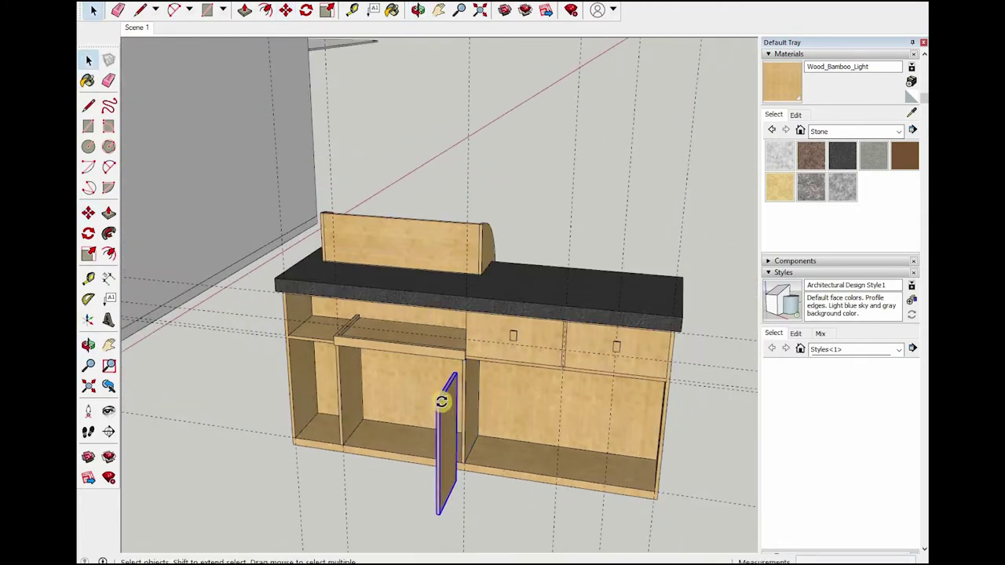
key(q)
scroll(438, 406, up, 1)
scroll(440, 410, up, 2)
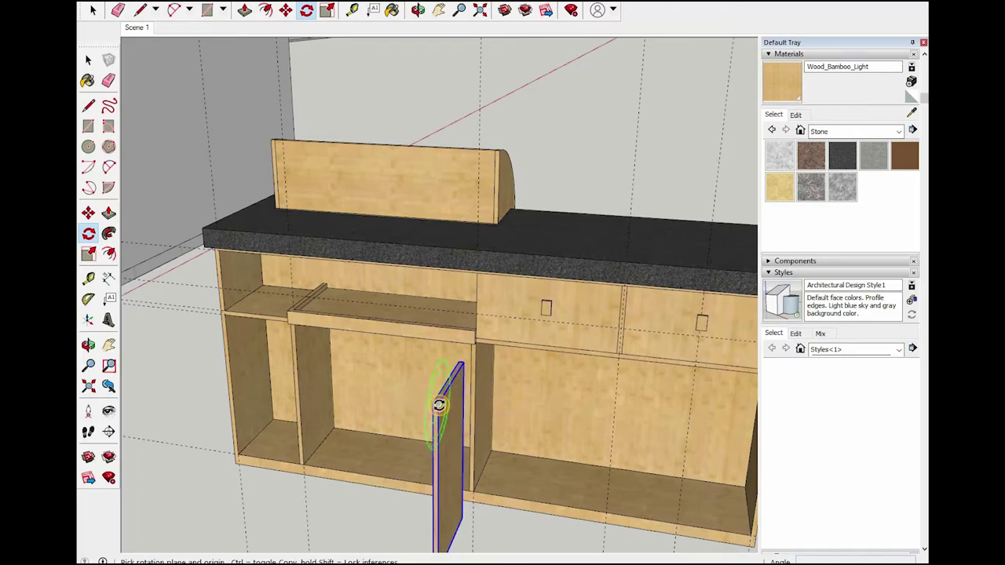
click(395, 433)
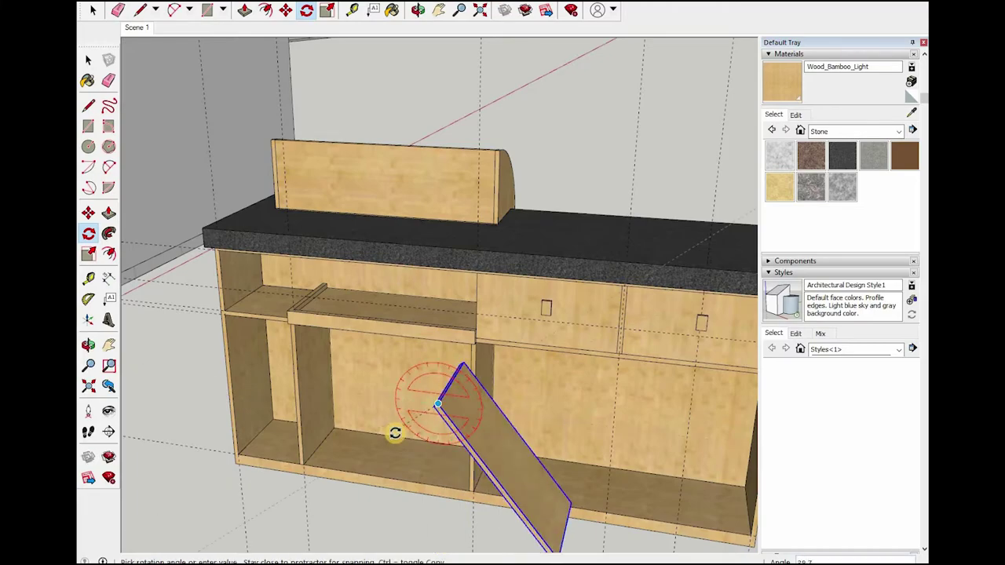
click(668, 363)
- Orbit around the counter to check the flat board in the right lower bay
middle_drag(516, 371, 650, 478)
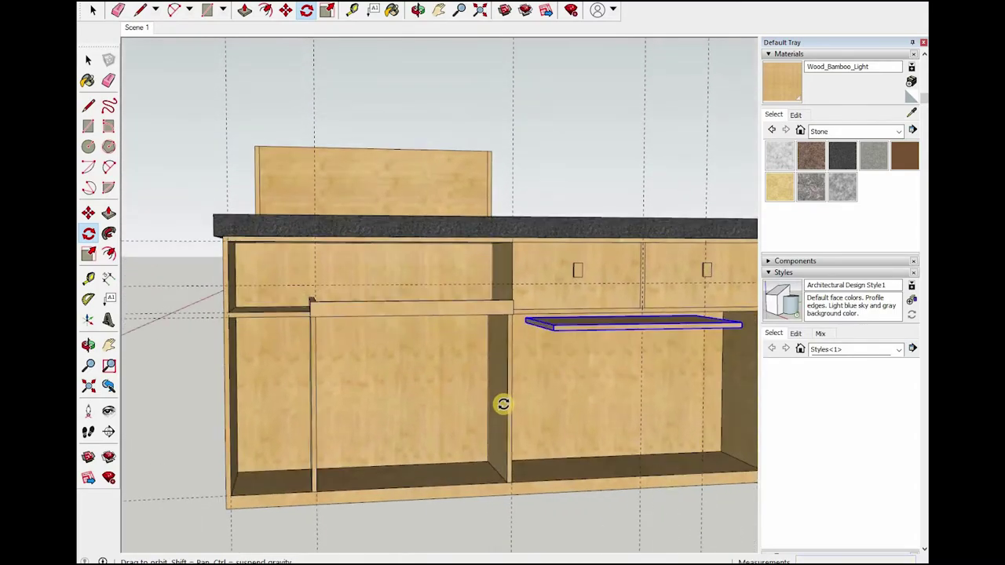
mouse_move(578, 395)
shift+middle_down()
mouse_move(588, 386)
mouse_move(531, 290)
shift+middle_up()
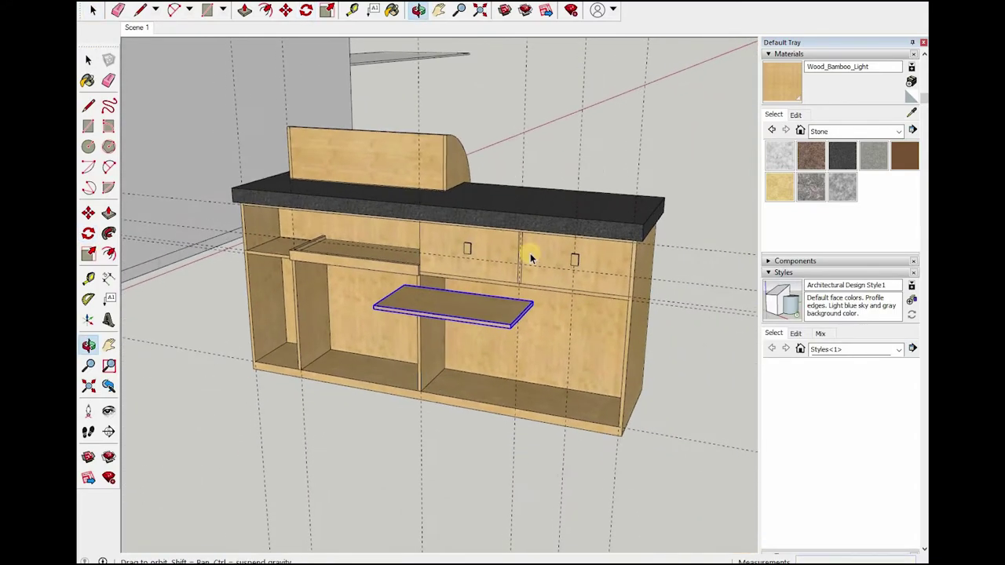
middle_drag(529, 404, 540, 431)
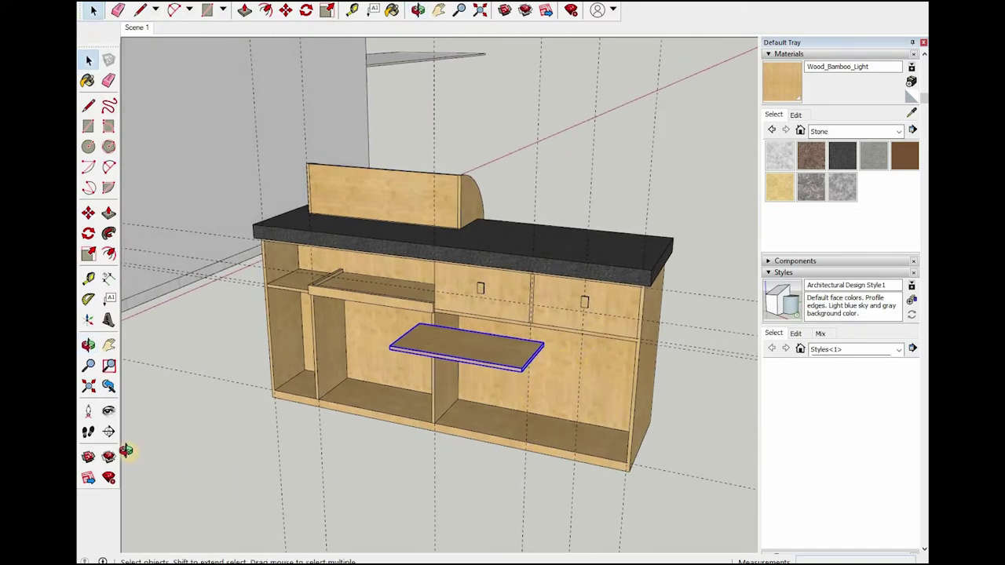
scroll(448, 386, down, 3)
middle_drag(448, 385, 489, 416)
- Lift the shelf board up into the counter's right lower opening
scroll(551, 397, up, 4)
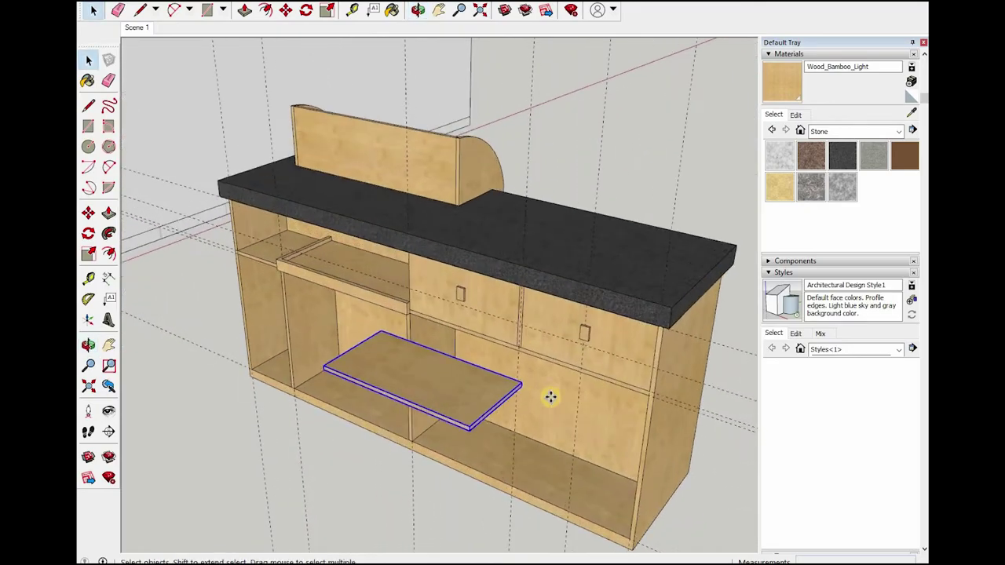
middle_drag(501, 380, 597, 399)
scroll(534, 307, up, 3)
scroll(696, 294, down, 3)
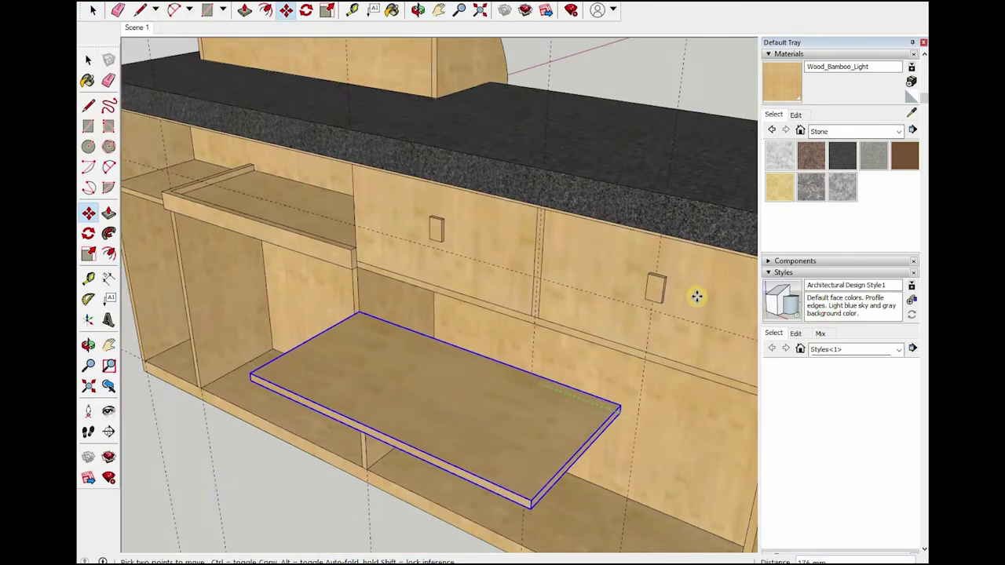
scroll(585, 232, up, 2)
middle_drag(586, 232, 583, 236)
key(m)
drag(583, 235, 557, 356)
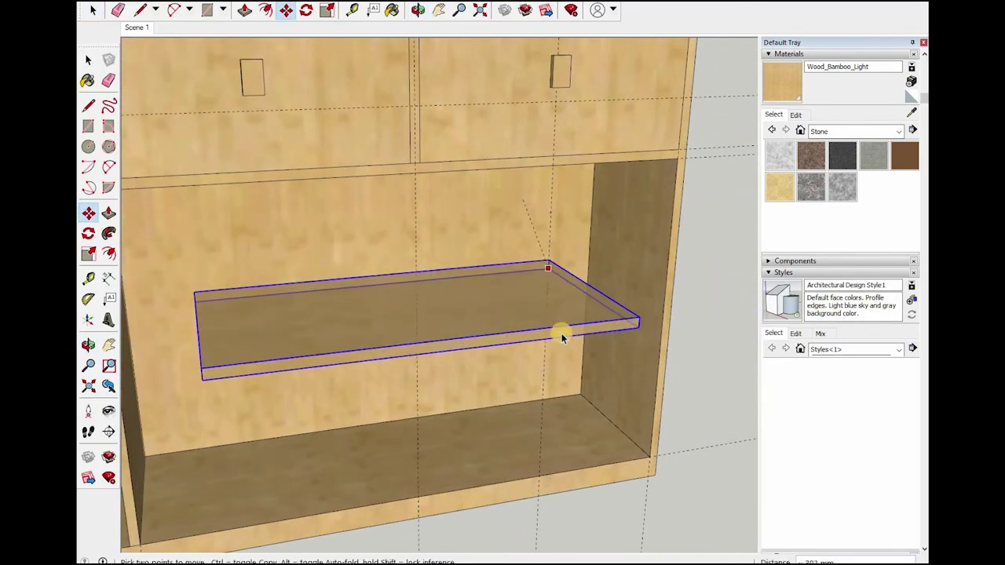
scroll(557, 355, down, 3)
key(space)
scroll(605, 248, up, 2)
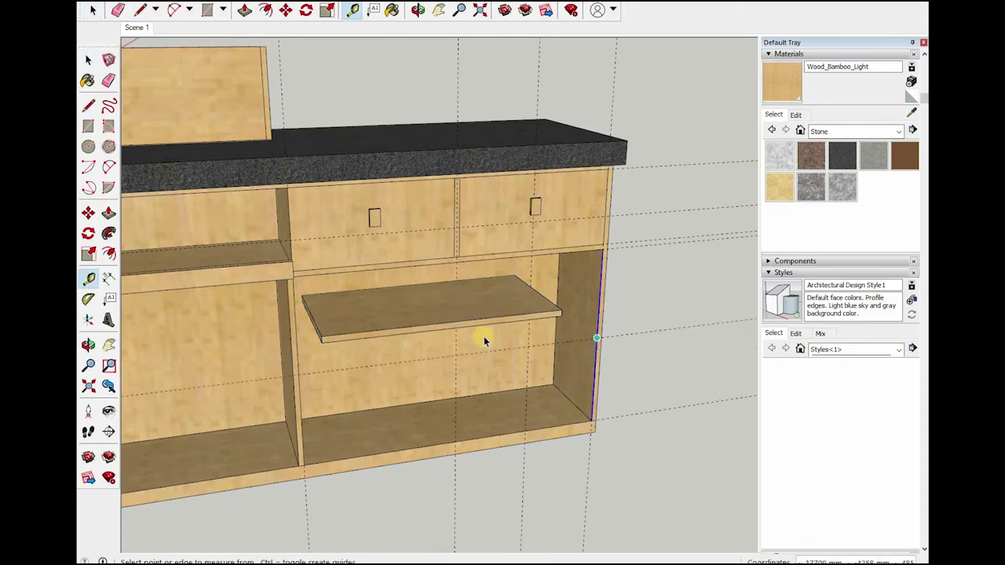
- Reposition the shelf by its corner to sit at mid-height beneath the drawers
key(space)
scroll(484, 345, down, 3)
scroll(484, 356, up, 3)
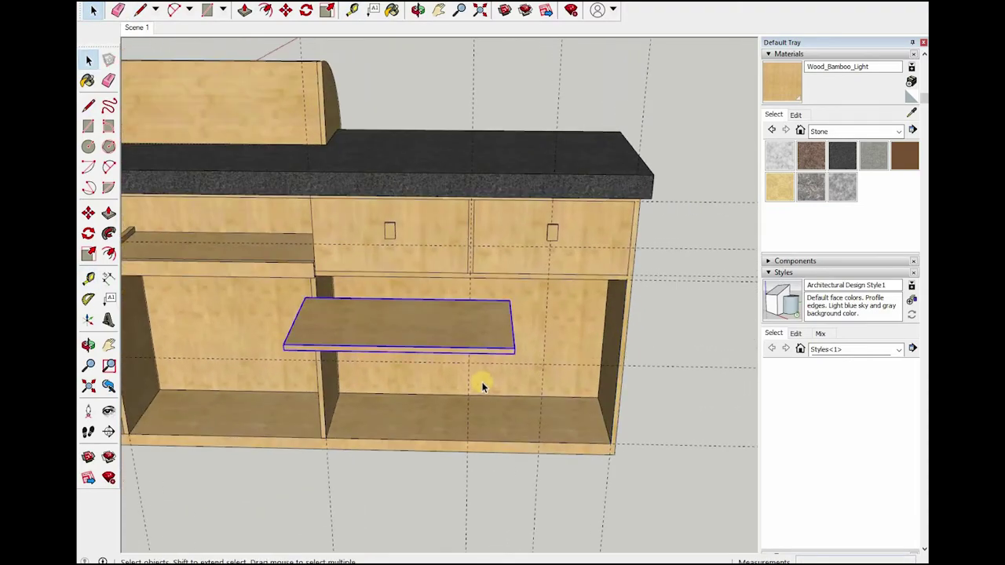
scroll(518, 347, up, 5)
click(515, 331)
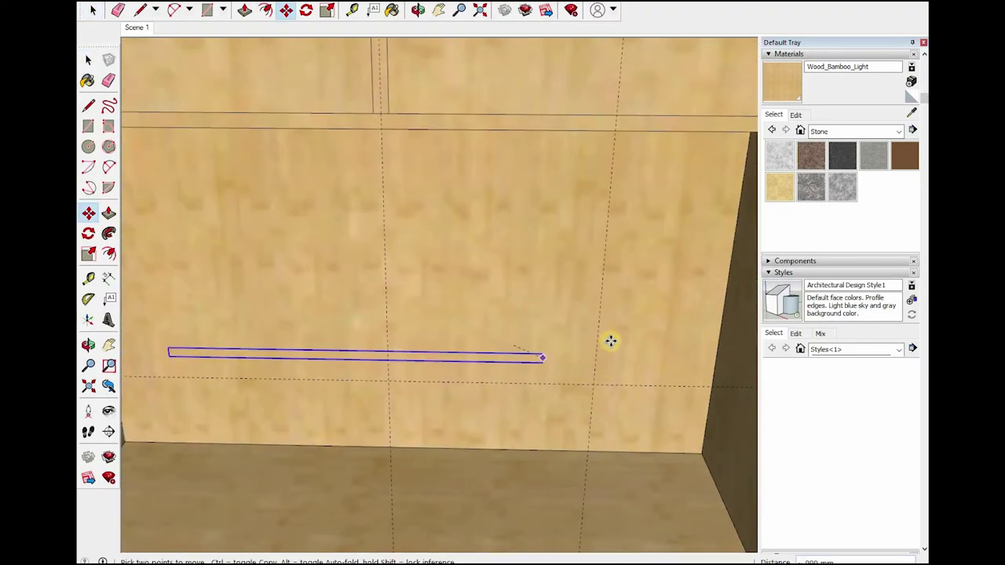
scroll(610, 341, down, 3)
scroll(620, 337, up, 3)
scroll(527, 327, down, 3)
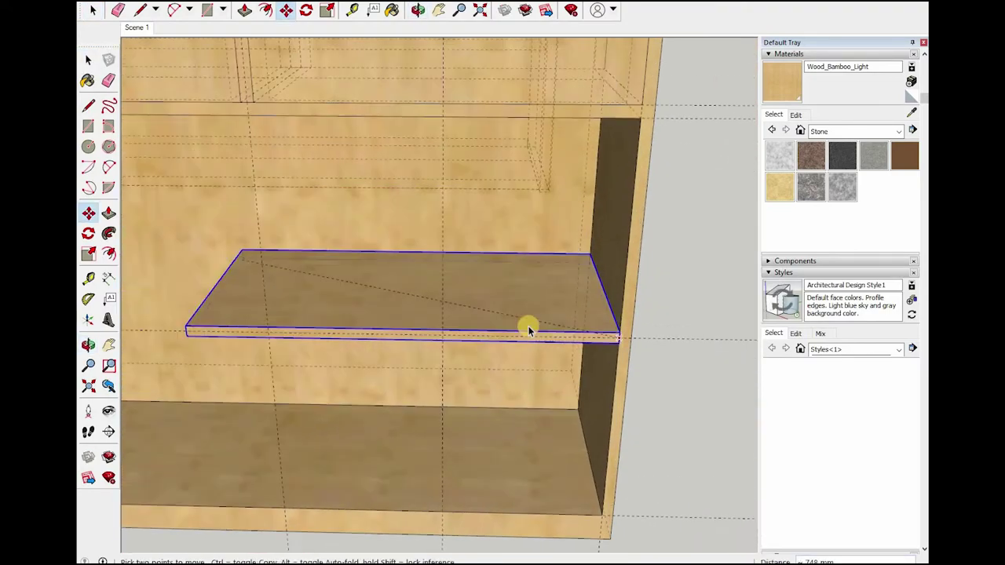
click(530, 315)
key(space)
right_click(551, 92)
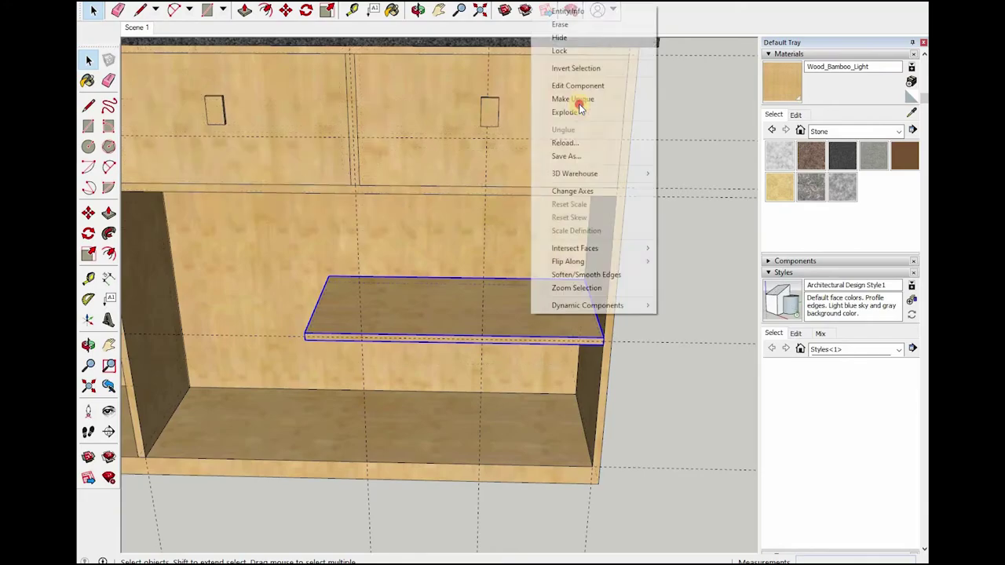
key(Escape)
middle_drag(557, 275, 312, 304)
scroll(312, 304, up, 5)
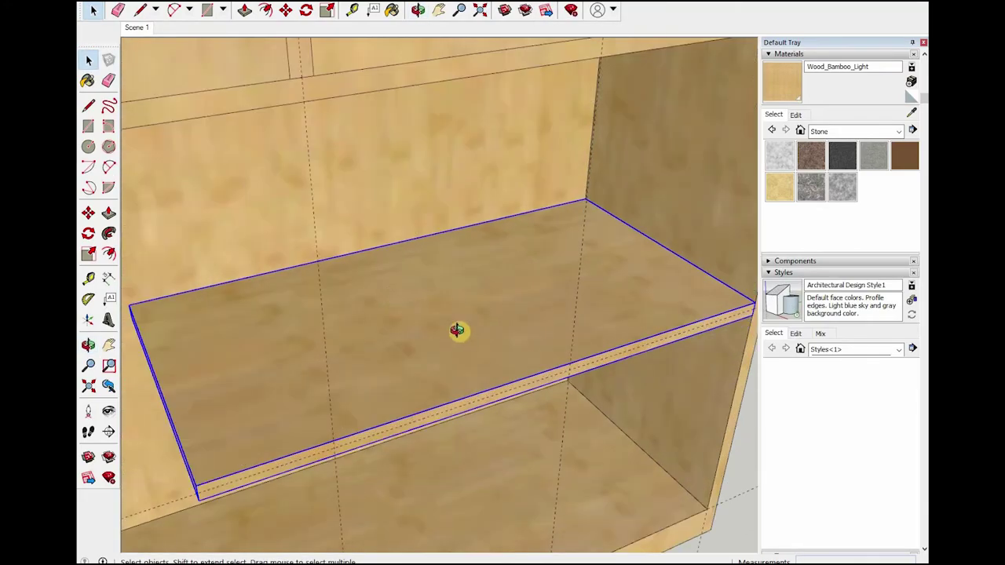
middle_drag(455, 330, 523, 301)
scroll(609, 445, down, 2)
- Inside the shelf group, move its end edge to meet the side panel
double_click(497, 321)
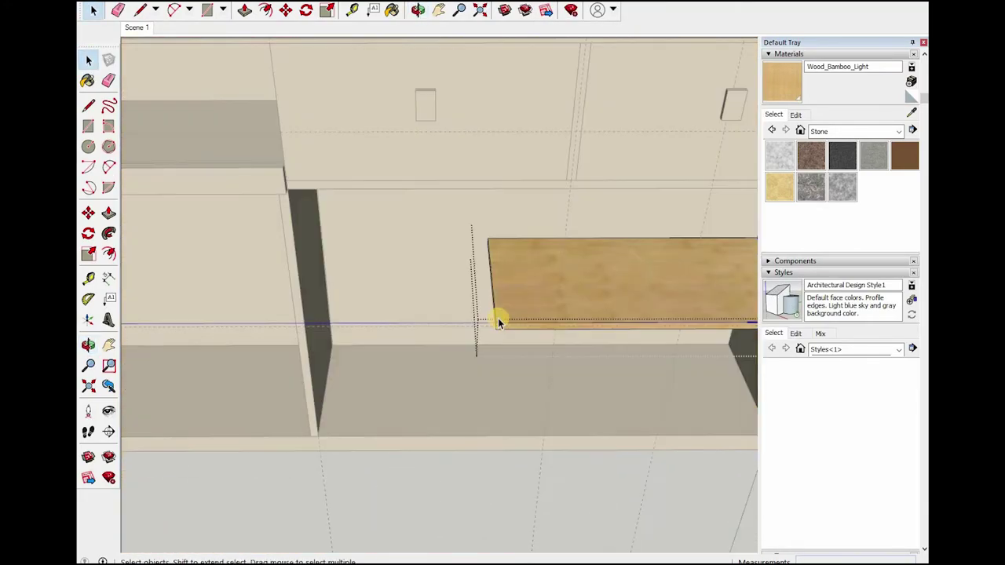
key(m)
scroll(471, 330, up, 2)
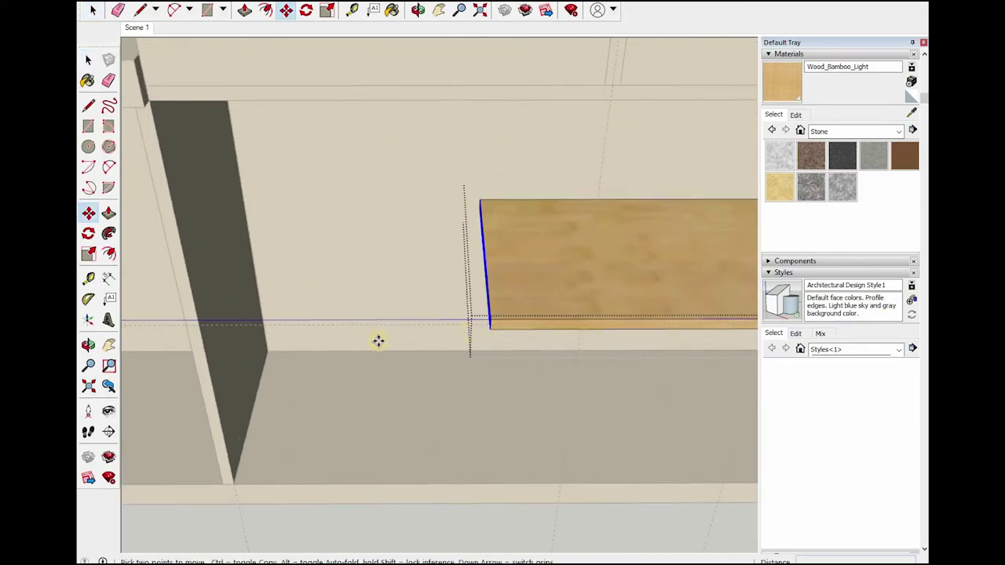
scroll(475, 388, down, 5)
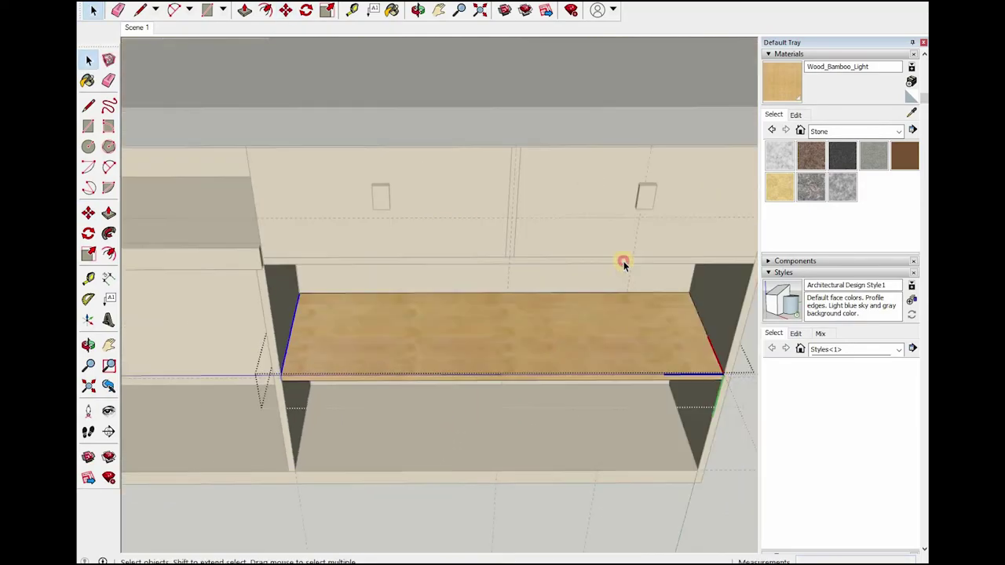
scroll(623, 262, down, 3)
mouse_move(403, 280)
middle_down()
mouse_move(557, 402)
mouse_move(560, 350)
mouse_move(432, 362)
mouse_move(441, 262)
mouse_move(401, 253)
mouse_move(415, 263)
mouse_move(424, 244)
mouse_move(410, 271)
mouse_move(405, 351)
mouse_move(317, 348)
mouse_move(415, 354)
middle_up()
scroll(576, 332, up, 3)
scroll(542, 248, up, 4)
mouse_move(542, 248)
middle_down()
mouse_move(534, 293)
mouse_move(607, 329)
mouse_move(451, 393)
middle_up()
scroll(451, 393, down, 4)
mouse_move(549, 436)
middle_down()
mouse_move(623, 394)
mouse_move(582, 441)
middle_up()
middle_drag(511, 501, 550, 473)
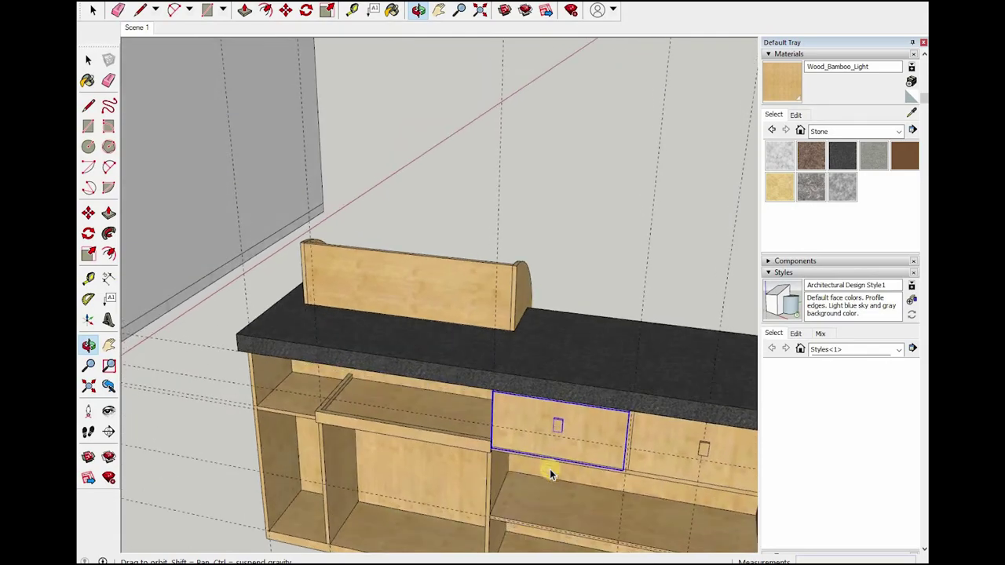
- Make the copied drawer at the counter's left end unique
scroll(458, 427, up, 3)
scroll(466, 399, up, 2)
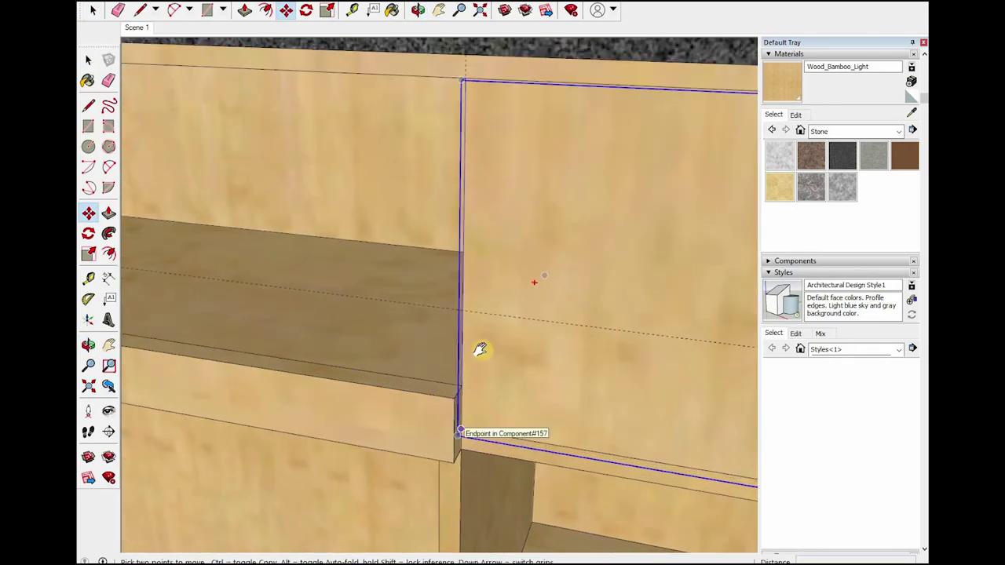
scroll(480, 348, down, 3)
middle_drag(442, 325, 422, 338)
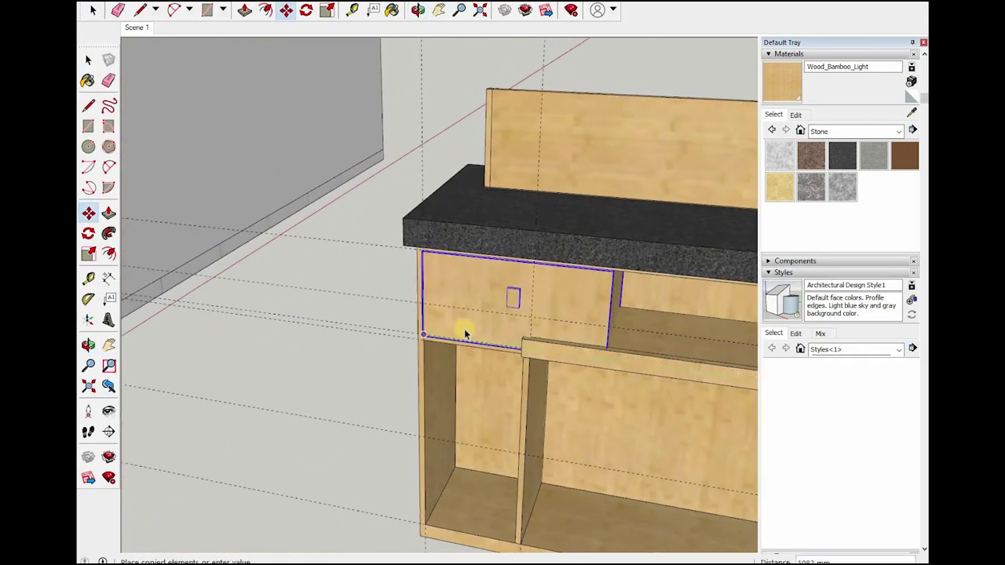
right_click(523, 107)
click(524, 105)
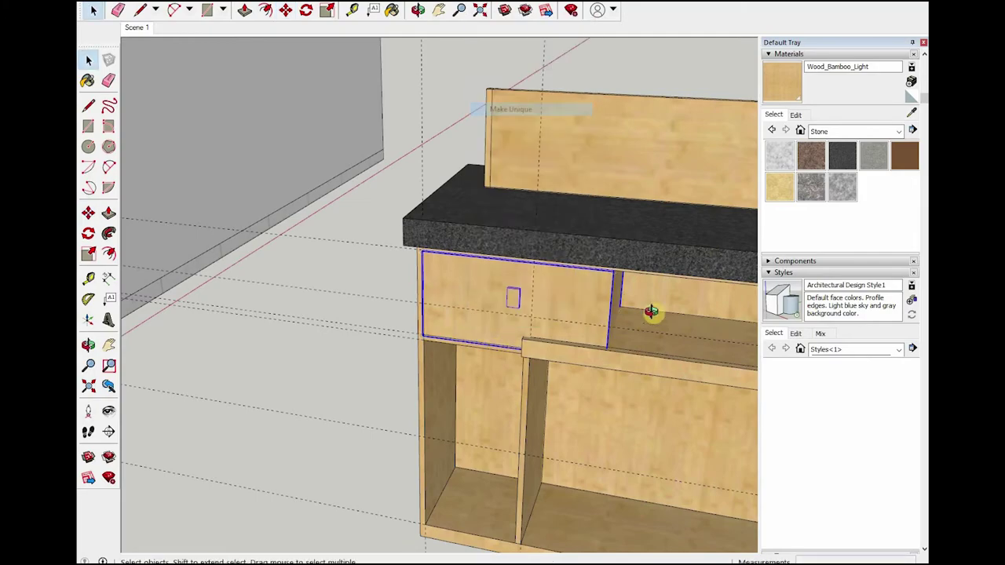
- Move the front panel from its bottom edge midpoint onto the new drawer front
scroll(650, 314, up, 2)
mouse_move(642, 230)
middle_down()
mouse_move(539, 303)
mouse_move(527, 337)
middle_up()
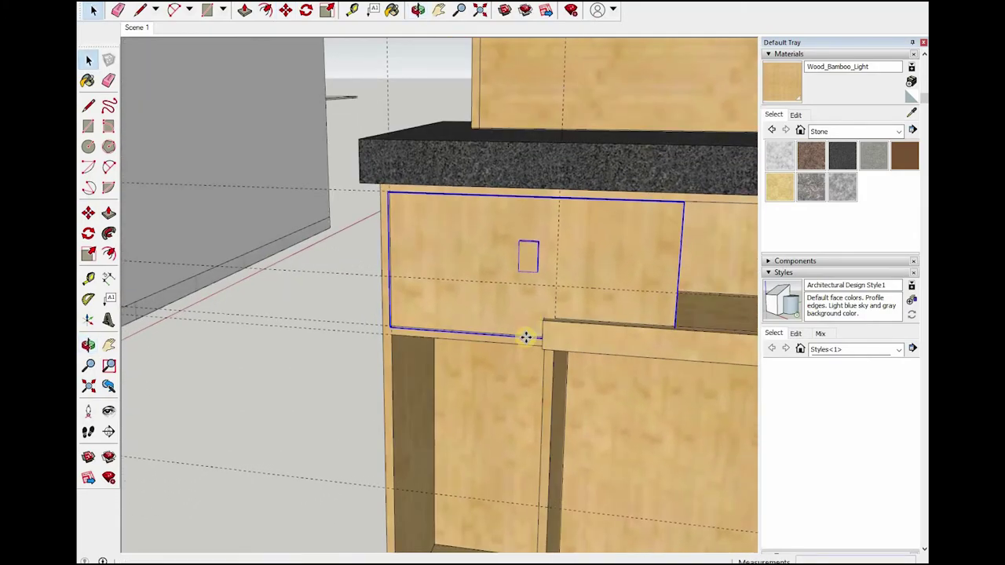
key(m)
scroll(530, 335, up, 2)
click(449, 333)
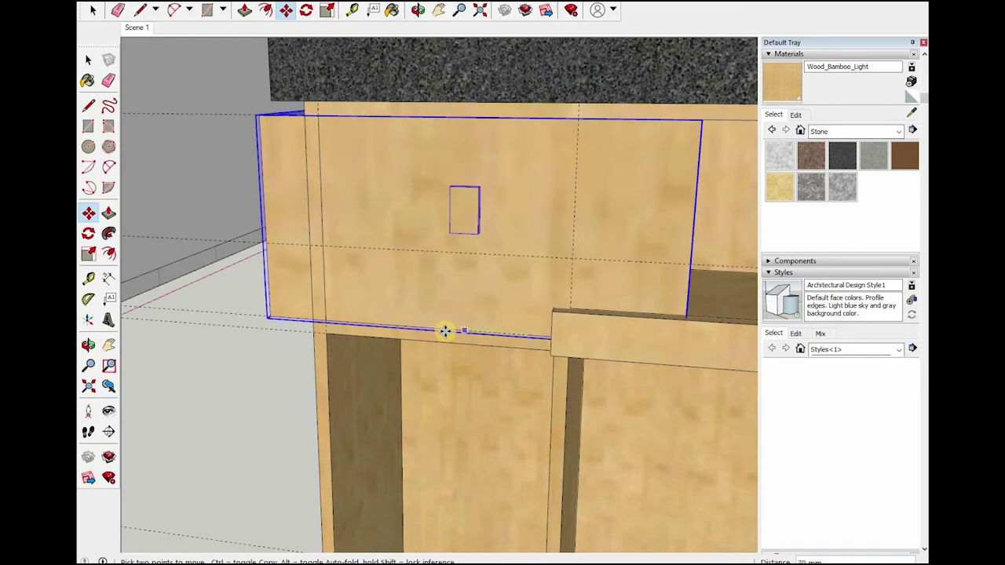
click(628, 353)
scroll(617, 377, down, 3)
scroll(617, 377, down, 2)
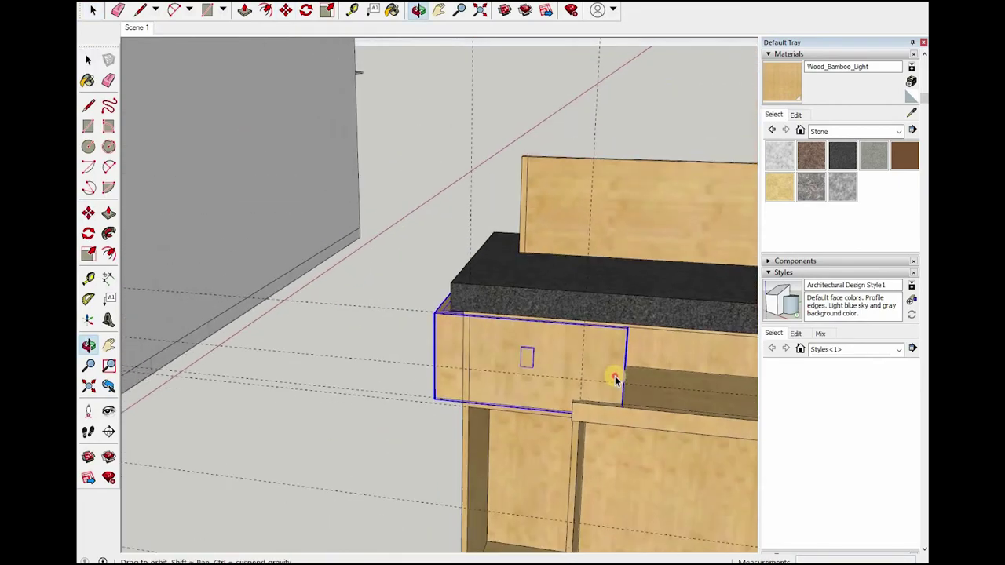
mouse_move(617, 377)
middle_down()
mouse_move(596, 201)
mouse_move(652, 473)
middle_up()
key(space)
- Move the drawer front's right edge in to fit the narrower left bay
scroll(616, 432, up, 2)
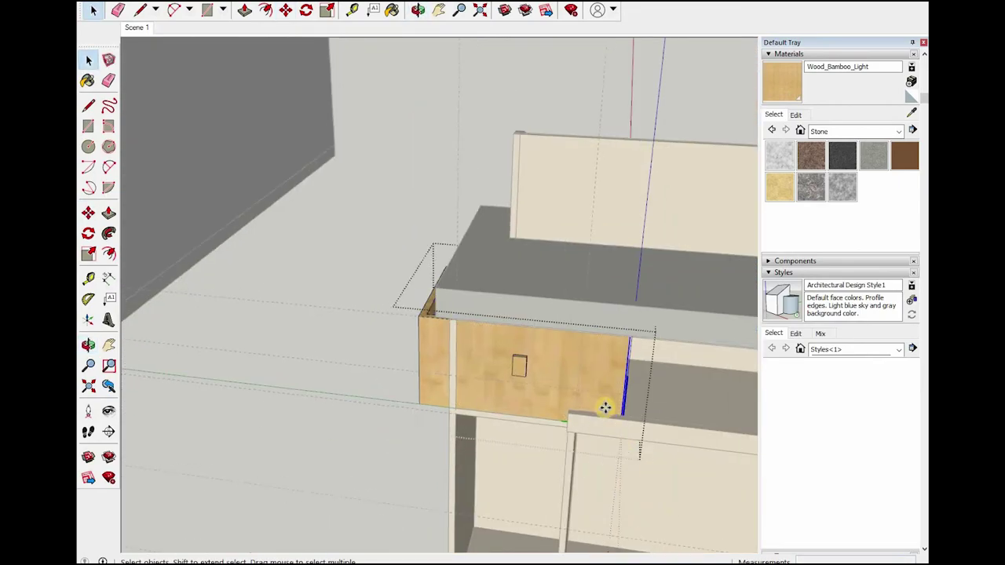
scroll(621, 451, up, 2)
key(m)
scroll(637, 441, up, 2)
scroll(573, 429, up, 2)
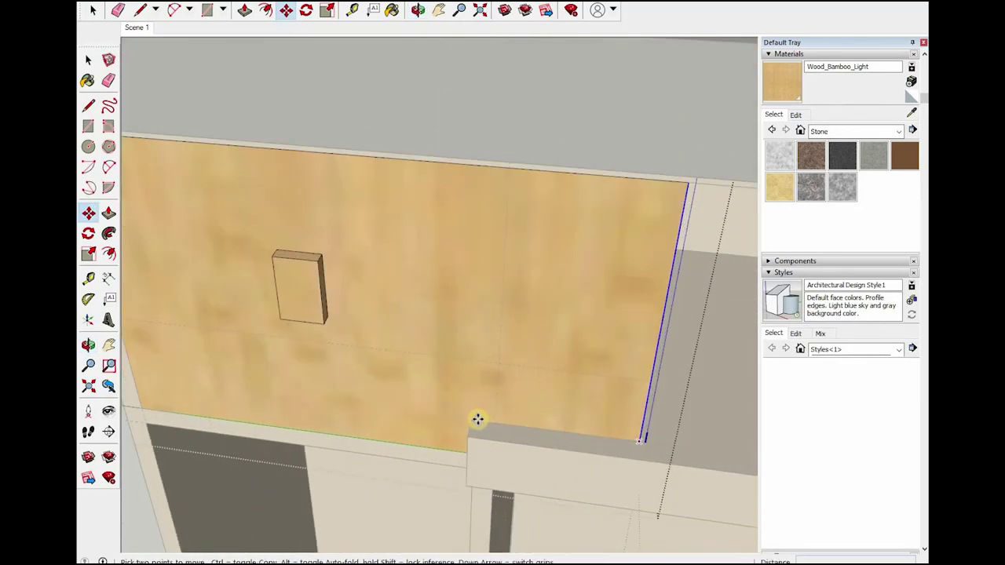
click(549, 347)
scroll(554, 314, down, 3)
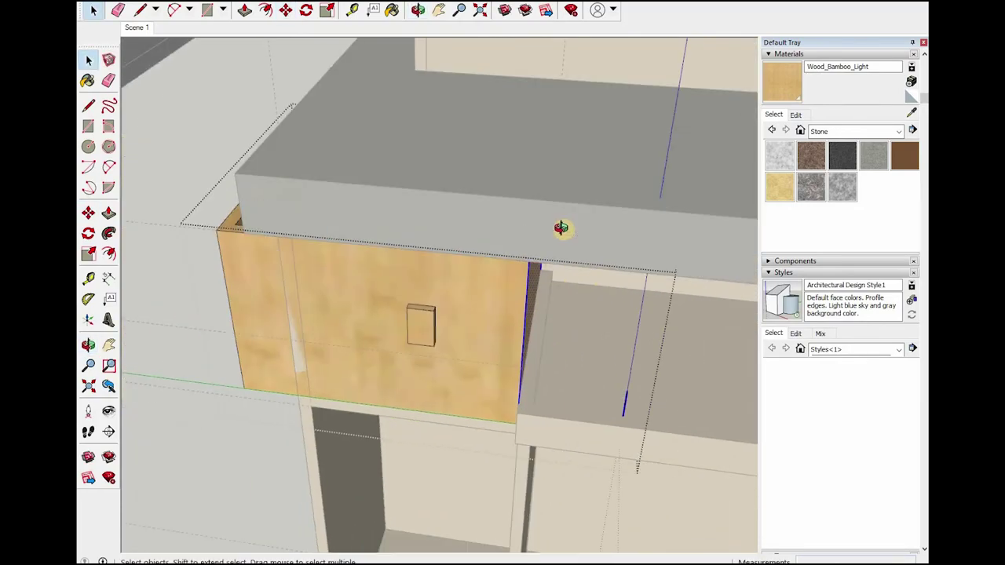
middle_drag(563, 226, 502, 393)
scroll(558, 411, up, 1)
key(space)
mouse_move(558, 411)
middle_down()
mouse_move(443, 445)
mouse_move(545, 471)
mouse_move(485, 409)
mouse_move(472, 419)
middle_up()
- Select the drawer's thin left side panel and start moving it into place
click(473, 426)
scroll(427, 382, up, 2)
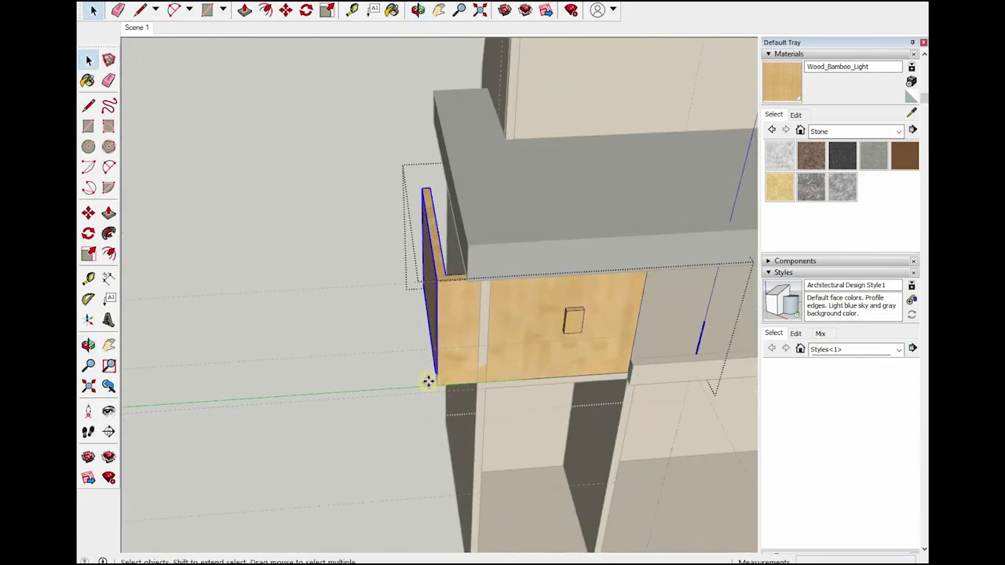
scroll(426, 382, up, 2)
key(m)
mouse_move(441, 350)
middle_down()
mouse_move(460, 433)
mouse_move(321, 274)
mouse_move(350, 291)
mouse_move(461, 276)
middle_up()
- Open the new left drawer group for editing
scroll(461, 275, down, 5)
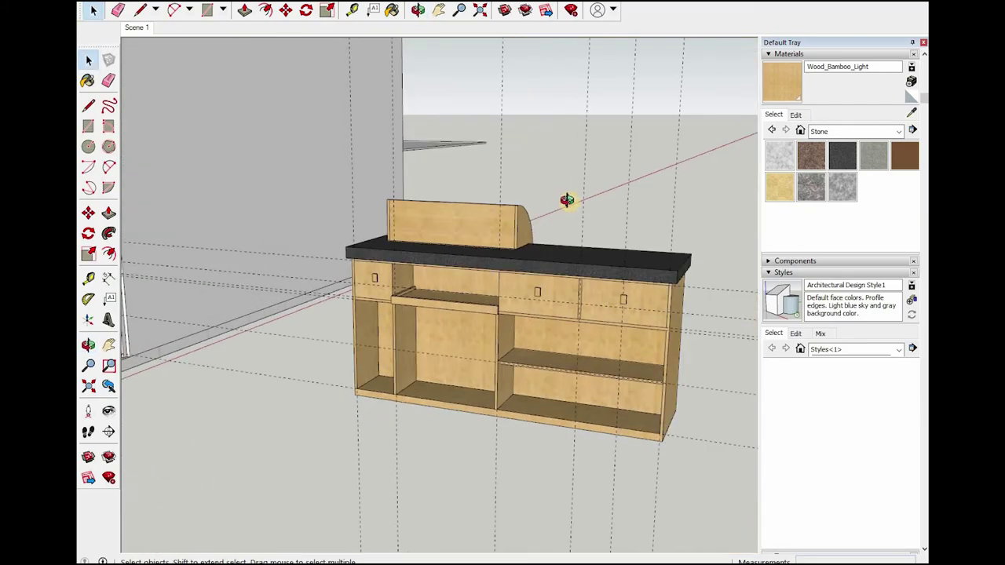
mouse_move(568, 197)
middle_down()
mouse_move(635, 309)
mouse_move(416, 280)
mouse_move(456, 325)
mouse_move(441, 366)
mouse_move(455, 340)
mouse_move(443, 327)
middle_up()
key(space)
scroll(469, 406, up, 3)
scroll(488, 375, up, 2)
scroll(474, 326, up, 2)
scroll(440, 366, down, 5)
scroll(443, 327, up, 5)
scroll(443, 327, up, 2)
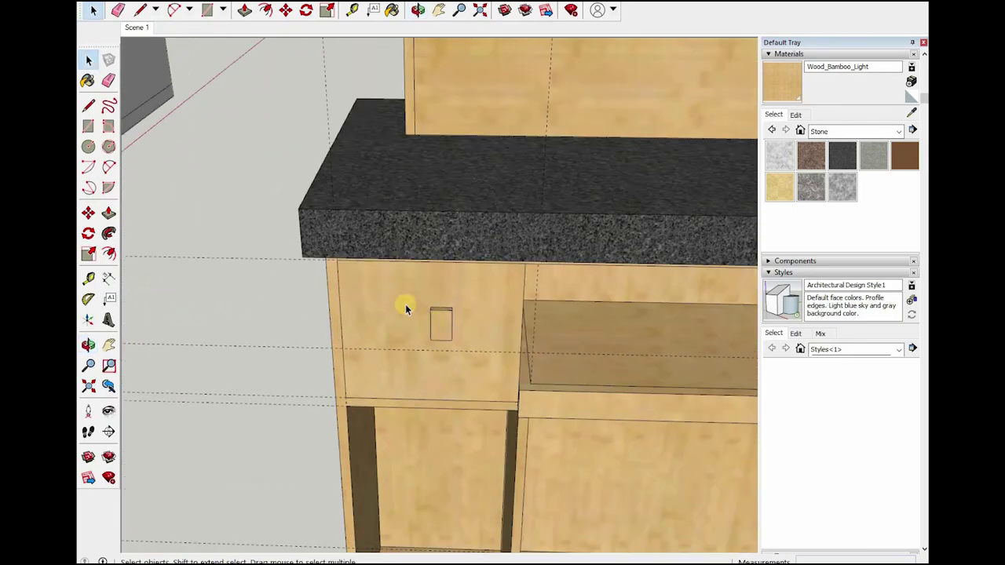
double_click(406, 306)
- Move the handle so it sits centred across the narrower drawer front
scroll(471, 352, up, 2)
scroll(471, 377, up, 2)
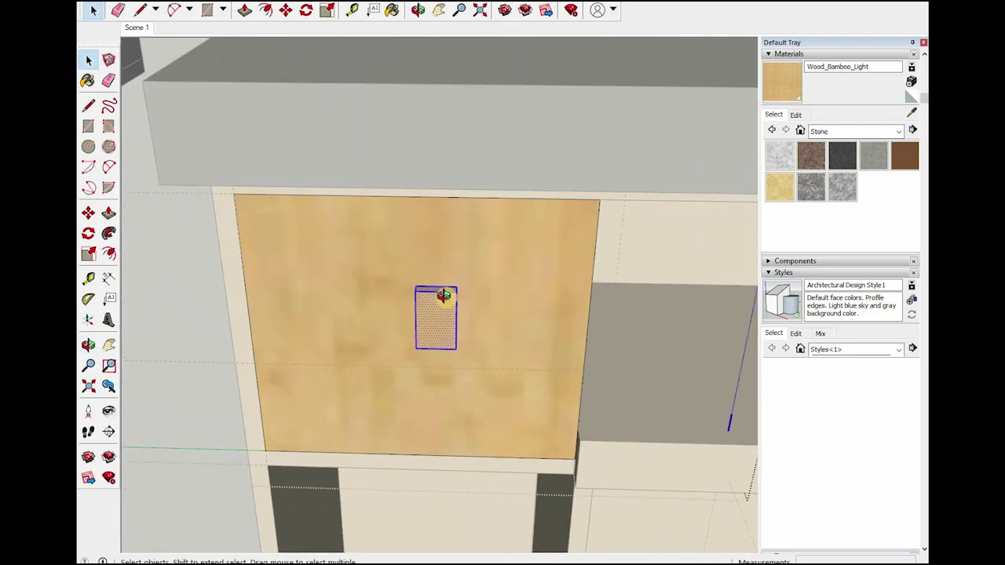
key(m)
middle_drag(443, 295, 458, 126)
scroll(455, 96, up, 2)
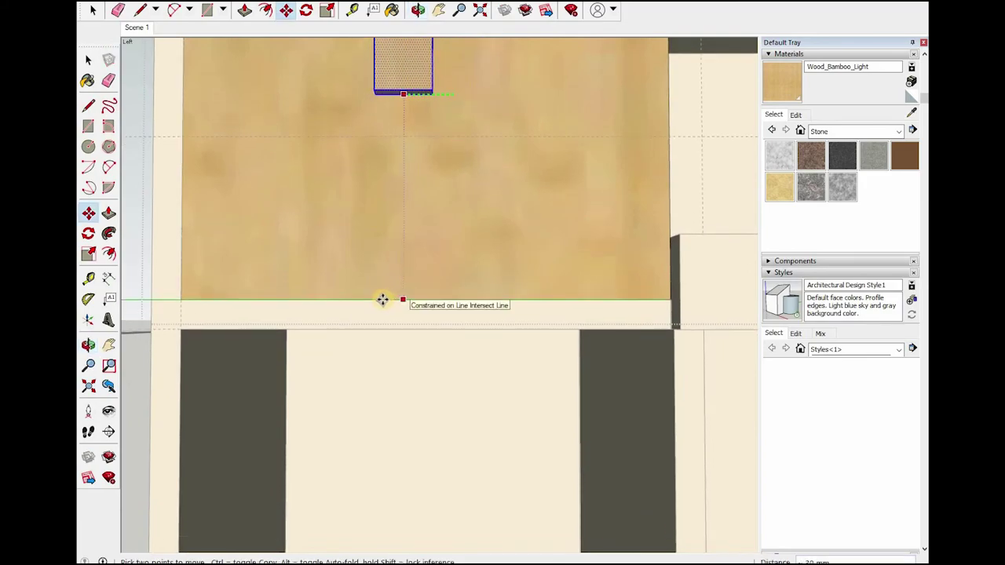
click(461, 354)
scroll(458, 455, down, 2)
middle_drag(458, 456, 451, 387)
scroll(451, 388, down, 3)
key(space)
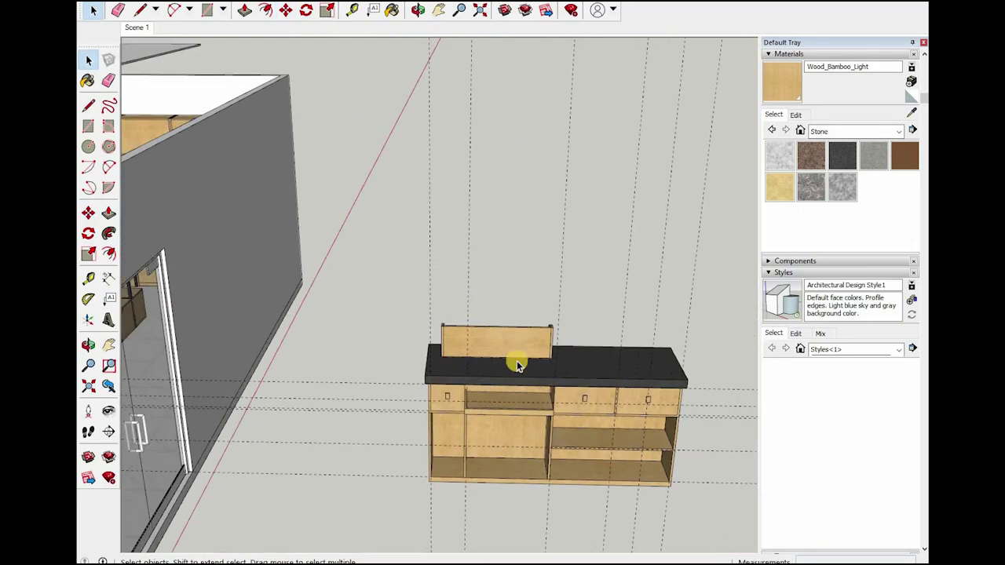
mouse_move(517, 365)
middle_down()
mouse_move(426, 233)
mouse_move(445, 224)
mouse_move(450, 262)
mouse_move(349, 359)
mouse_move(307, 267)
mouse_move(400, 254)
mouse_move(518, 280)
mouse_move(390, 332)
mouse_move(502, 440)
mouse_move(345, 340)
mouse_move(650, 313)
mouse_move(468, 348)
mouse_move(436, 327)
middle_up()
mouse_move(440, 314)
mouse_down()
mouse_move(556, 319)
mouse_move(460, 319)
mouse_move(529, 337)
mouse_move(460, 325)
mouse_move(526, 326)
mouse_up()
scroll(542, 337, up, 5)
key(space)
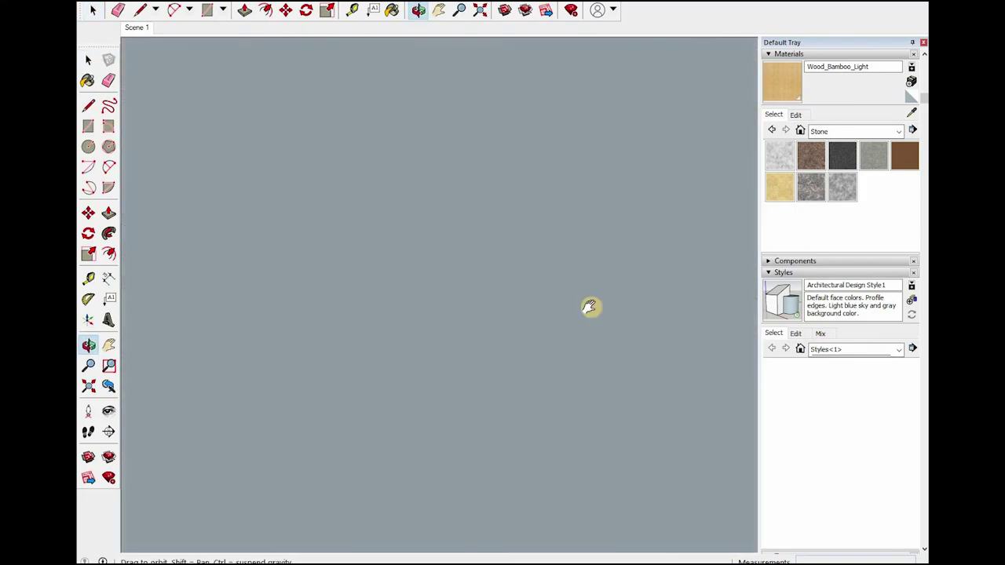
scroll(332, 298, down, 5)
scroll(450, 311, down, 3)
scroll(433, 222, down, 2)
key(space)
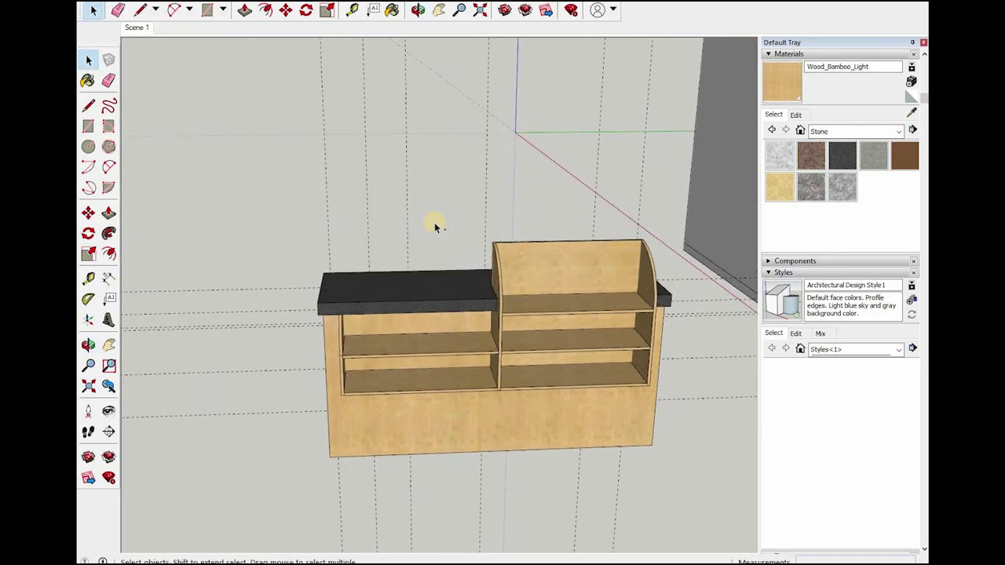